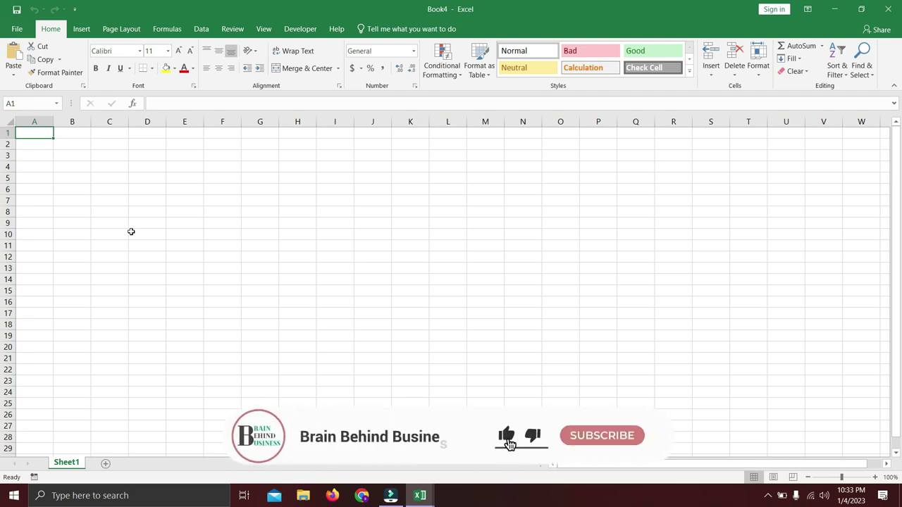
Rename Sheet1 as Master.
{"action": "right_click", "coordinate": [74, 457]}
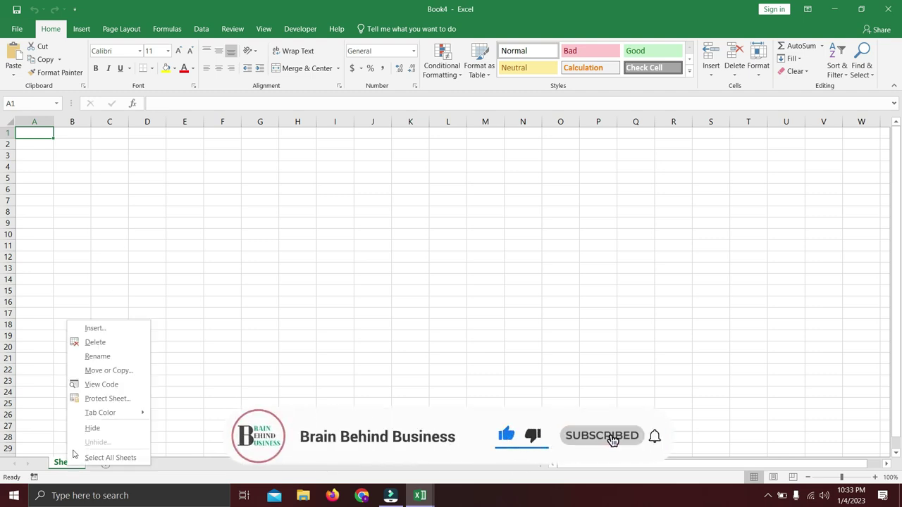
{"action": "left_click", "coordinate": [107, 356]}
{"action": "type", "text": "Master"}
{"action": "key", "text": "Return"}
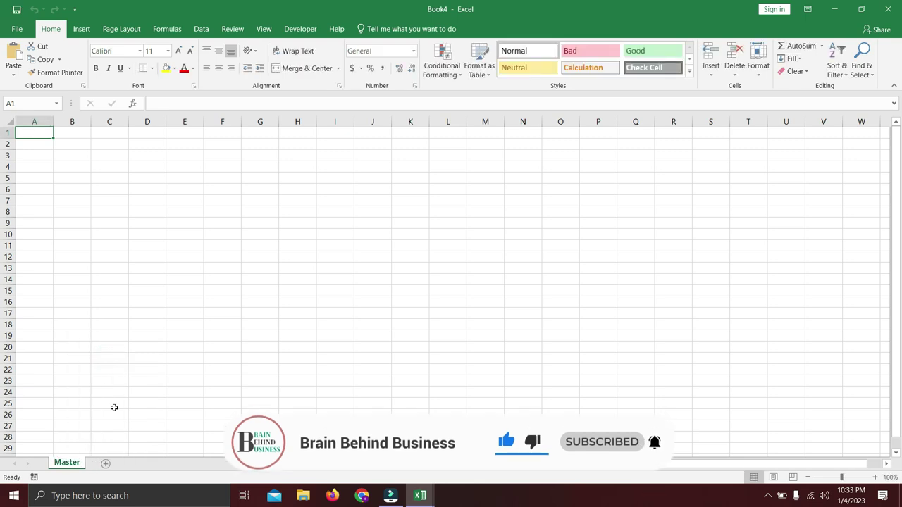
Add a second worksheet and name it Ins&outs.
{"action": "left_click", "coordinate": [106, 464]}
{"action": "right_click", "coordinate": [105, 464]}
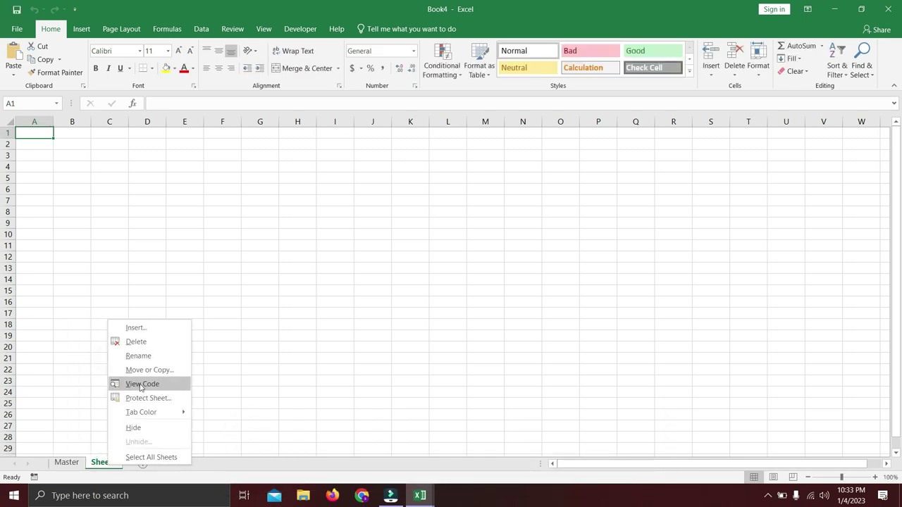
{"action": "left_click", "coordinate": [150, 359]}
{"action": "type", "text": "Ins"}
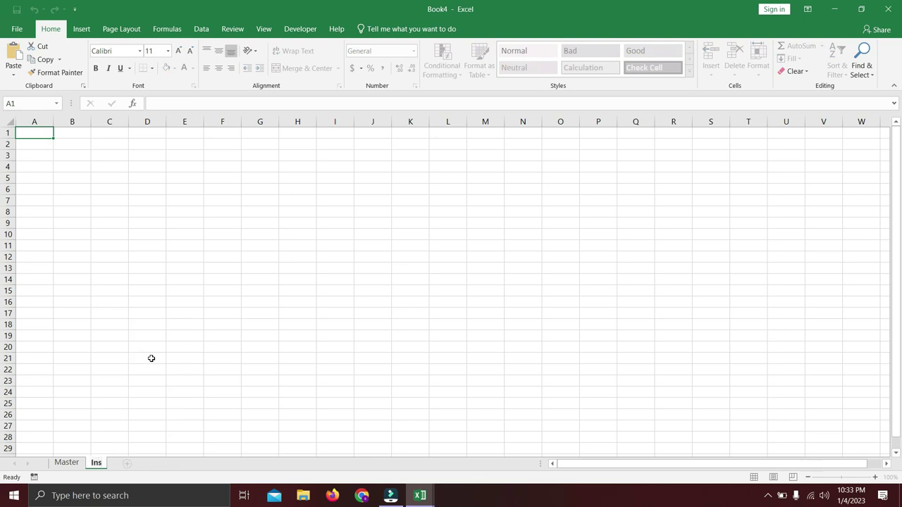
{"action": "type", "text": "&outs"}
{"action": "key", "text": "Return"}
Add a third worksheet and name it Data.
{"action": "left_click", "coordinate": [150, 466]}
{"action": "right_click", "coordinate": [150, 464]}
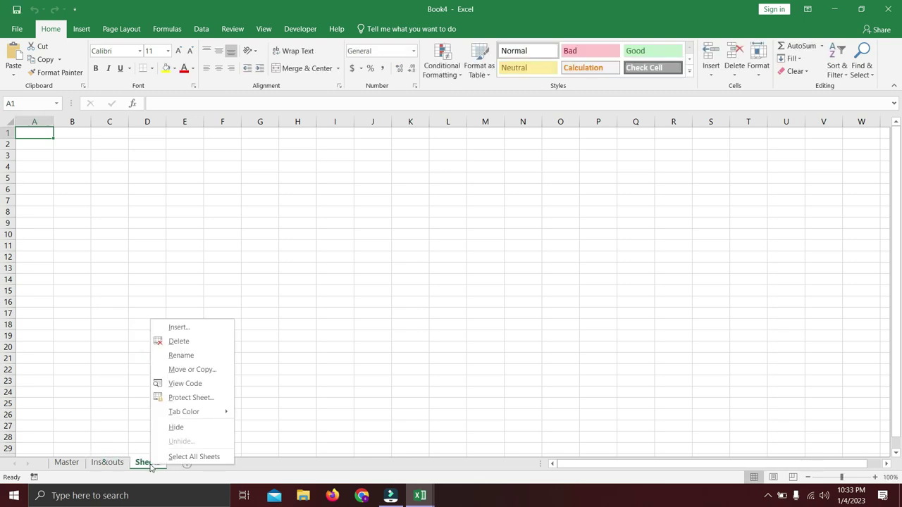
{"action": "left_click", "coordinate": [169, 358]}
{"action": "type", "text": "Data"}
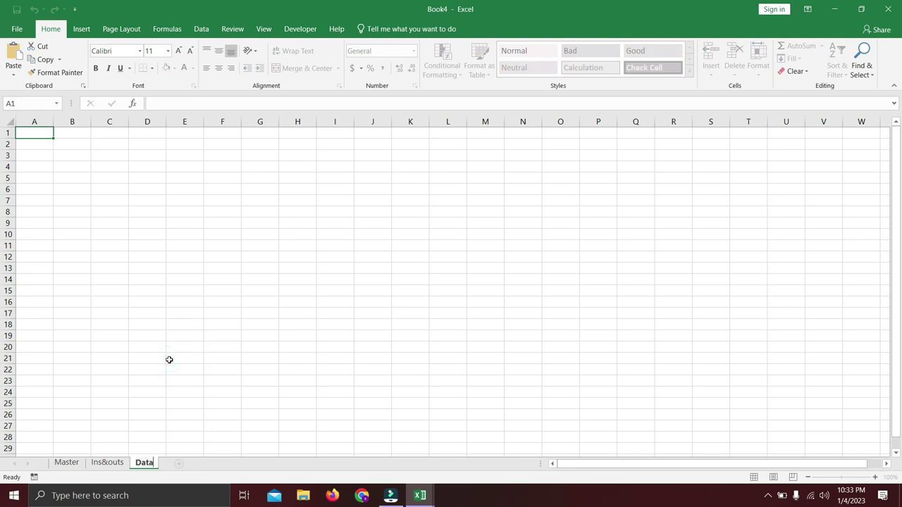
{"action": "key", "text": "Return"}
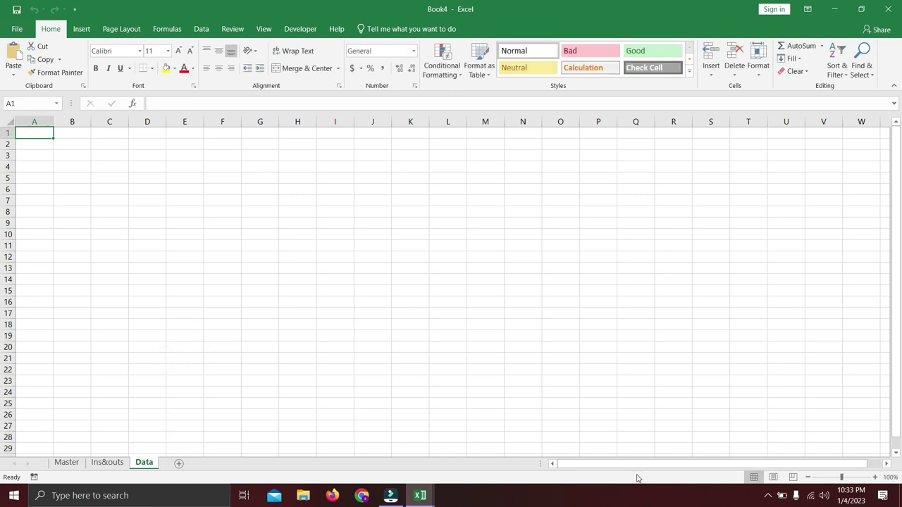
Enter the headers Products, Cost and Price in cells A1 to C1 of the Data sheet.
{"action": "left_click", "coordinate": [875, 477]}
{"action": "left_click", "coordinate": [875, 477]}
{"action": "left_click", "coordinate": [875, 477]}
{"action": "left_click", "coordinate": [875, 477]}
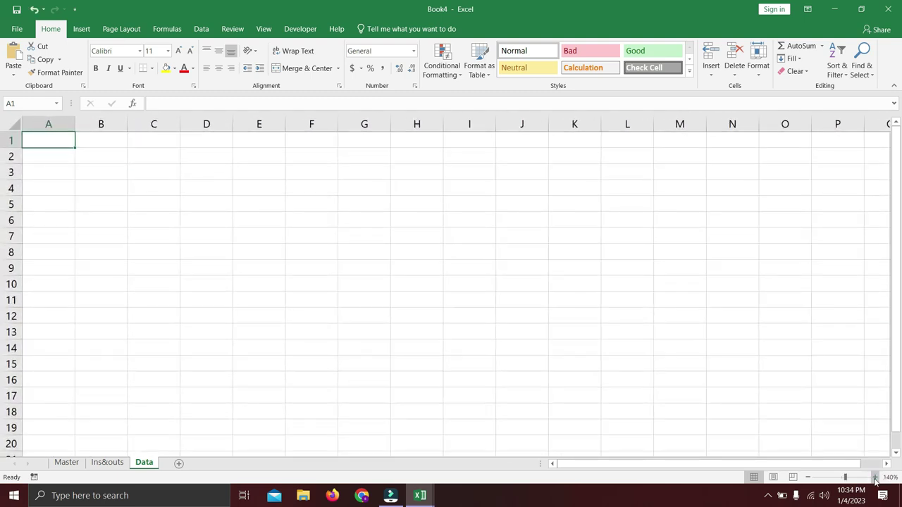
{"action": "type", "text": "Products"}
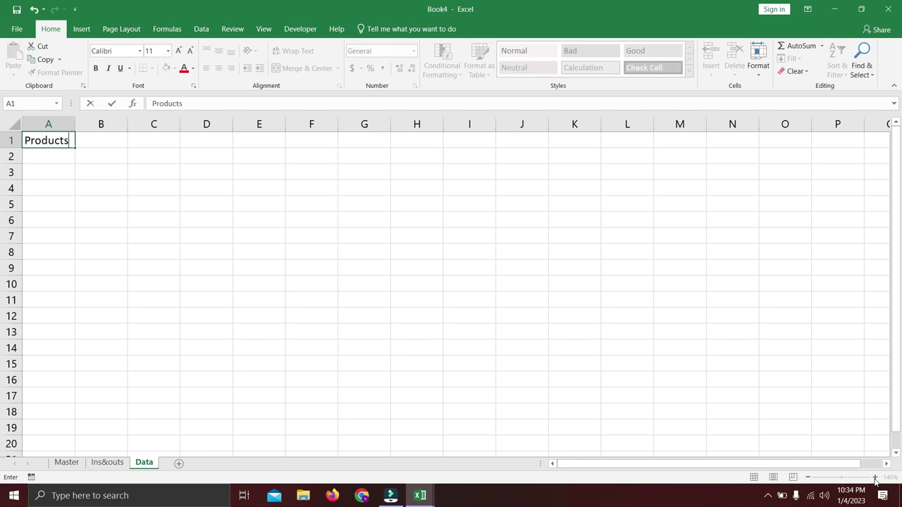
{"action": "key", "text": "Tab"}
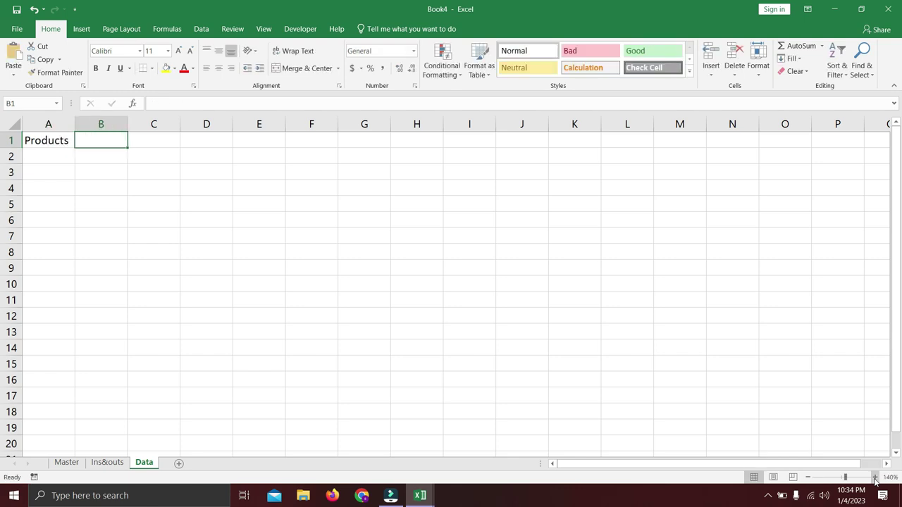
{"action": "type", "text": "Cost"}
{"action": "key", "text": "Tab"}
{"action": "type", "text": "Price"}
List the products Mug, T shirts, Shorts, Shoes and Slippers in cells A2 to A6.
{"action": "key", "text": "Down"}
{"action": "key", "text": "Left"}
{"action": "key", "text": "Left"}
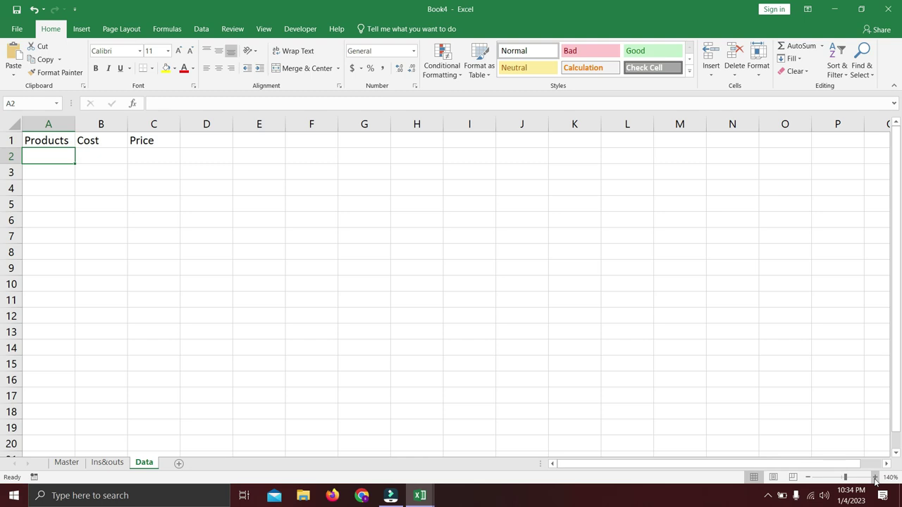
{"action": "type", "text": "Mugs"}
{"action": "key", "text": "BackSpace"}
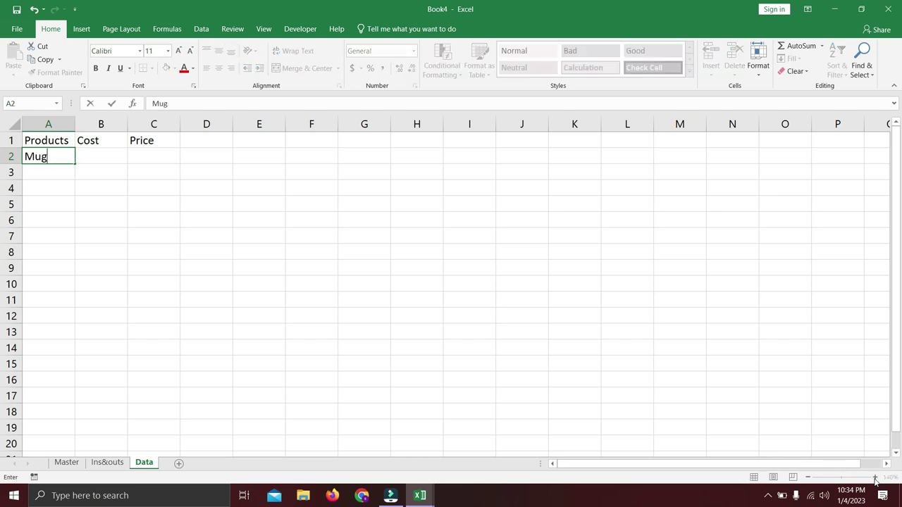
{"action": "key", "text": "Return"}
{"action": "type", "text": "T shirts"}
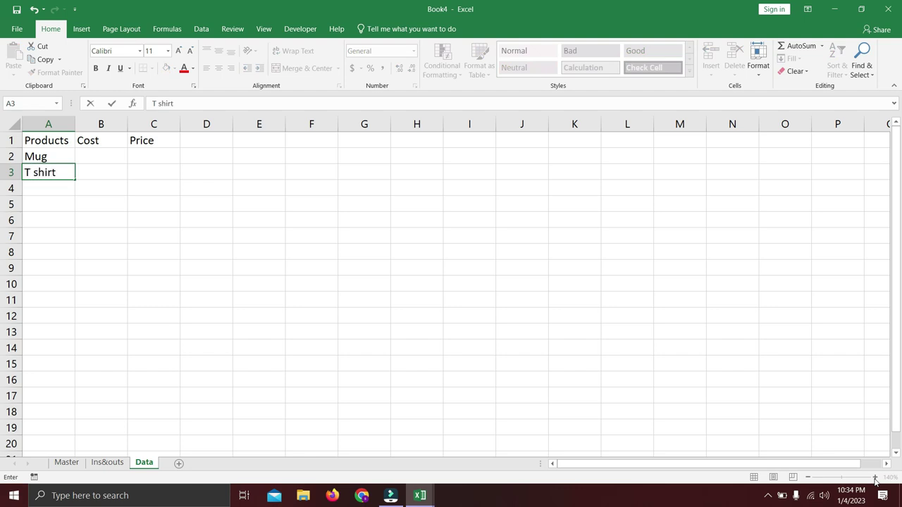
{"action": "key", "text": "Return"}
{"action": "type", "text": "Shorts"}
{"action": "key", "text": "Return"}
{"action": "type", "text": "Shoes"}
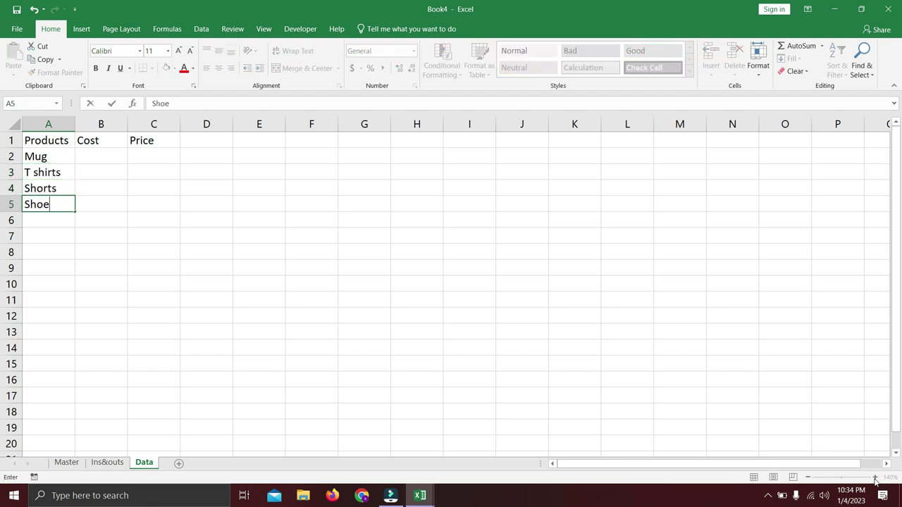
{"action": "key", "text": "Return"}
{"action": "type", "text": "Slippers"}
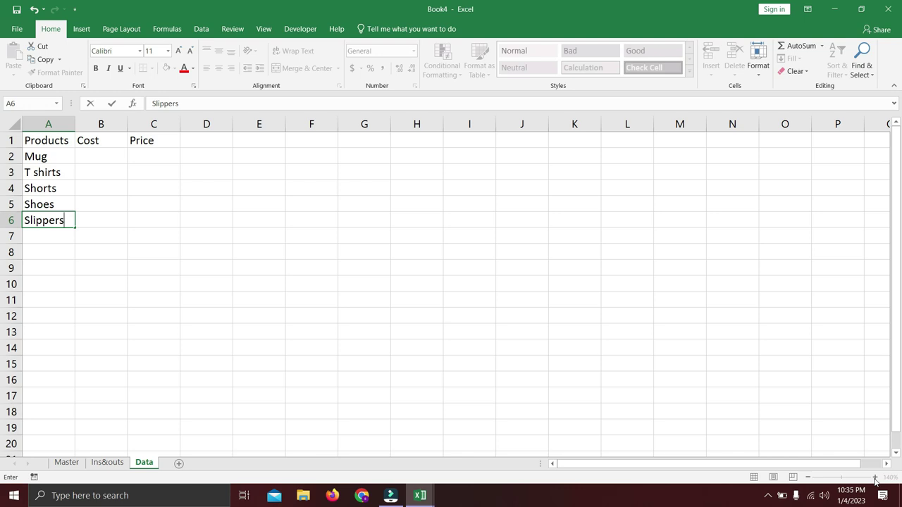
{"action": "key", "text": "Return"}
Enter cost 10 and price 15 for Mug, and cost 16 and price 20 for T shirts.
{"action": "key", "text": "Return"}
{"action": "key", "text": "Return"}
{"action": "key", "text": "Down"}
{"action": "key", "text": "Down"}
{"action": "key", "text": "Right"}
{"action": "key", "text": "ctrl+Up"}
{"action": "key", "text": "Down"}
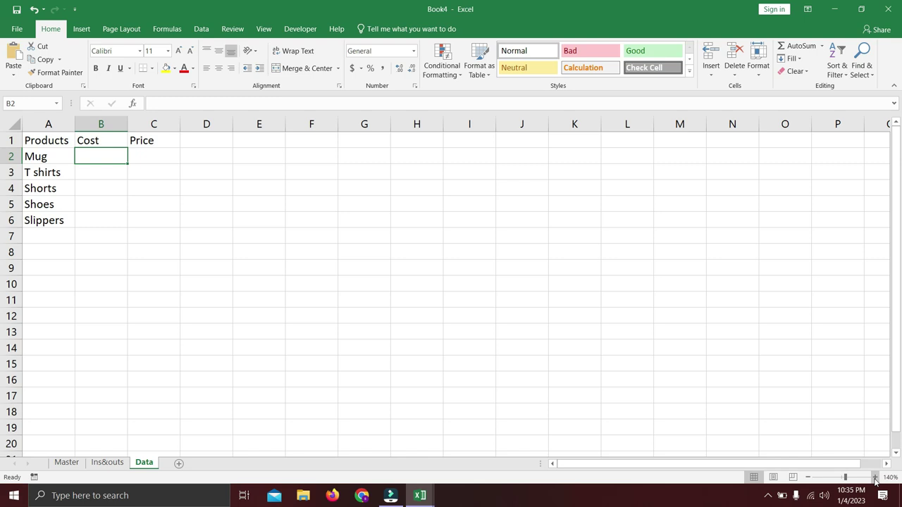
{"action": "type", "text": "10"}
{"action": "key", "text": "Tab"}
{"action": "type", "text": "15"}
{"action": "key", "text": "Return"}
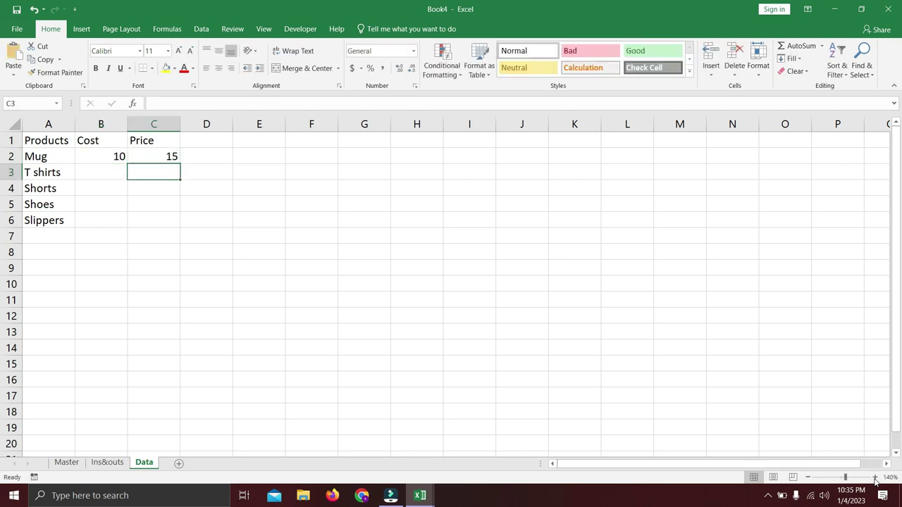
{"action": "type", "text": "16"}
{"action": "key", "text": "Tab"}
{"action": "type", "text": "20"}
{"action": "key", "text": "Return"}
Enter the costs 12 for Shorts, 30 for Shoes and 25 for Slippers in column B.
{"action": "type", "text": "12"}
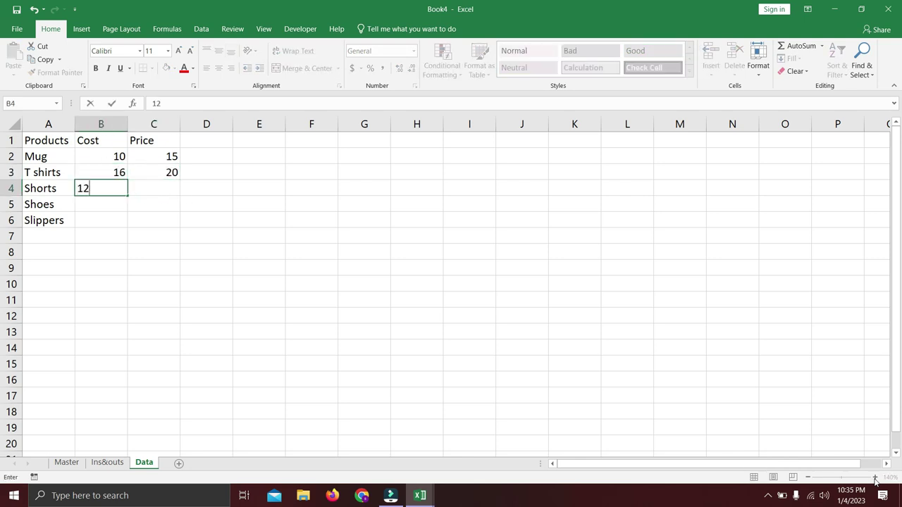
{"action": "key", "text": "Return"}
{"action": "type", "text": "30"}
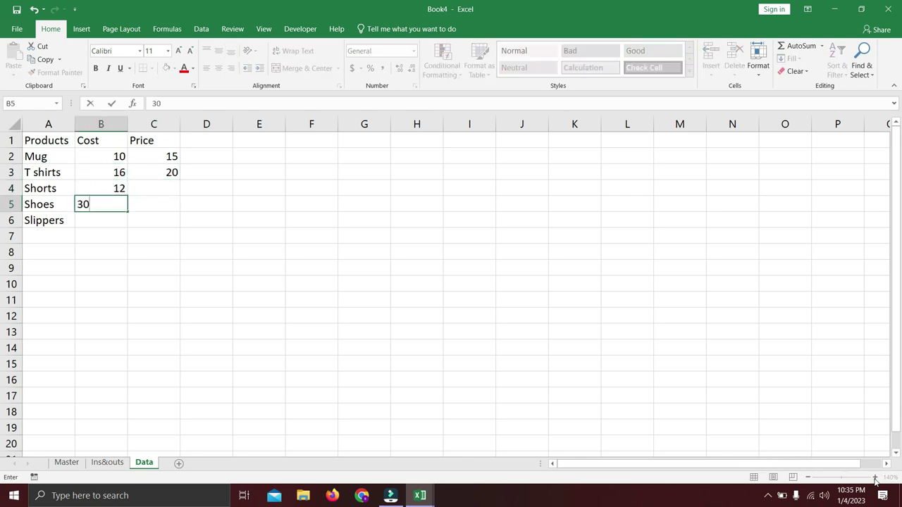
{"action": "key", "text": "Return"}
{"action": "type", "text": "25"}
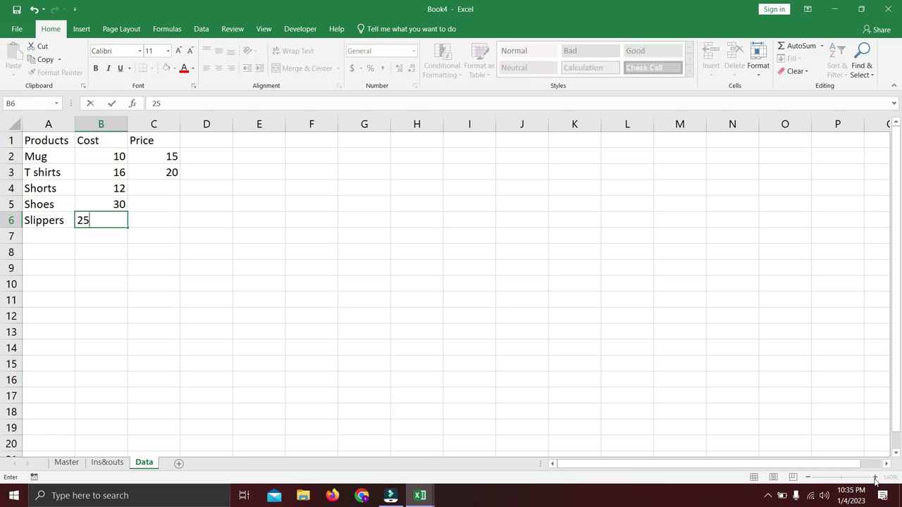
{"action": "key", "text": "Tab"}
Enter the prices 18 for Shorts, 39 for Shoes and 32 for Slippers in column C.
{"action": "key", "text": "Up"}
{"action": "key", "text": "Up"}
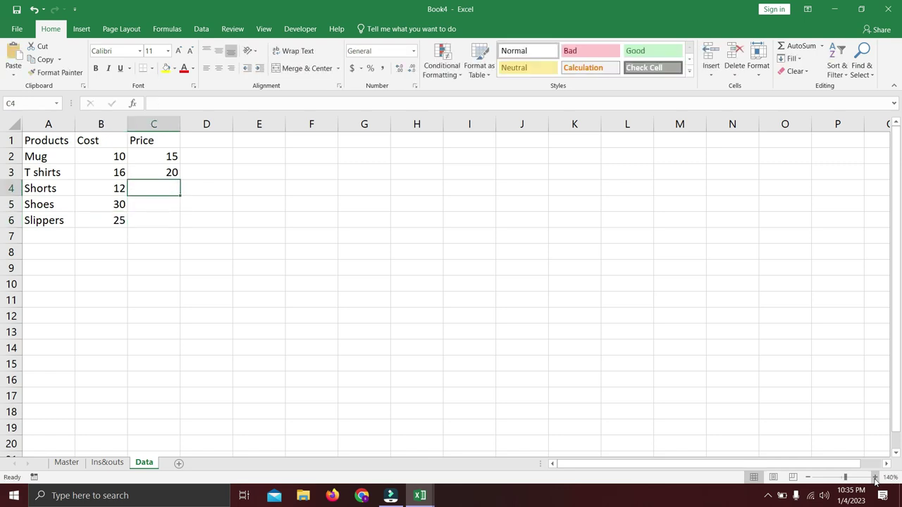
{"action": "type", "text": "18"}
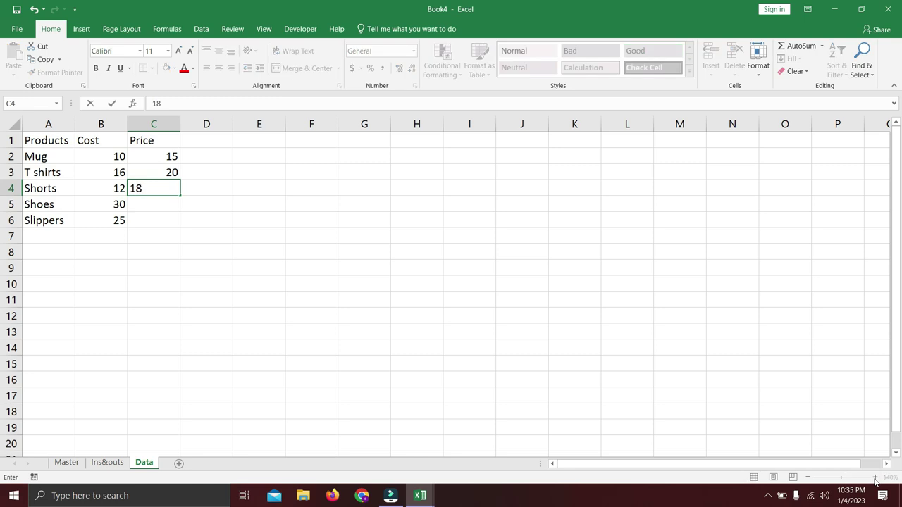
{"action": "key", "text": "Return"}
{"action": "type", "text": "39"}
{"action": "key", "text": "Return"}
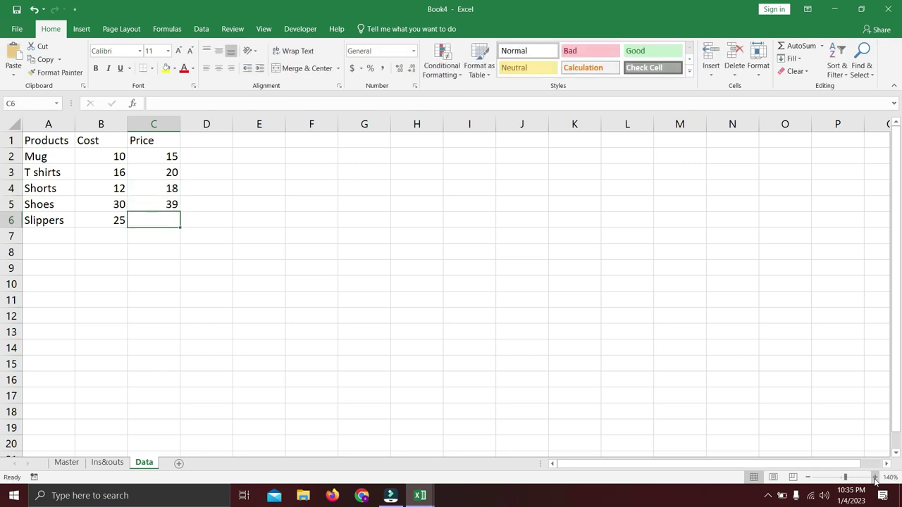
{"action": "type", "text": "32"}
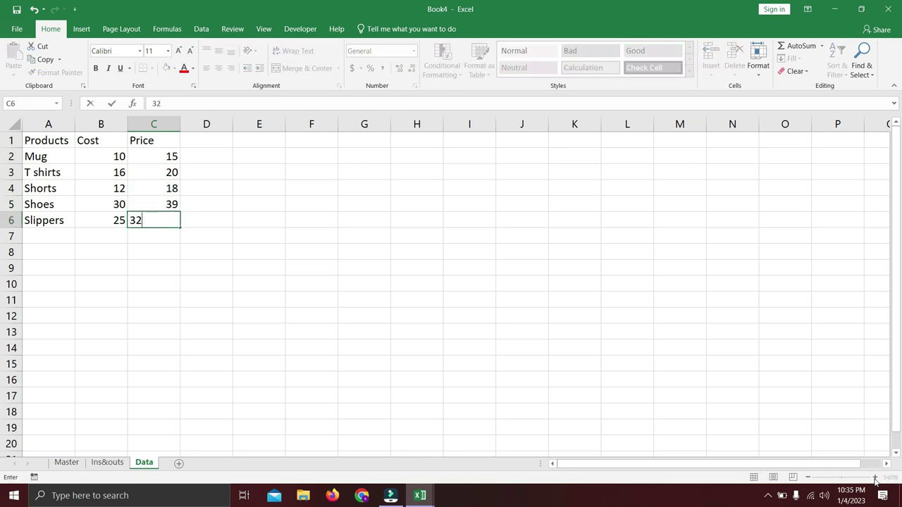
{"action": "key", "text": "Return"}
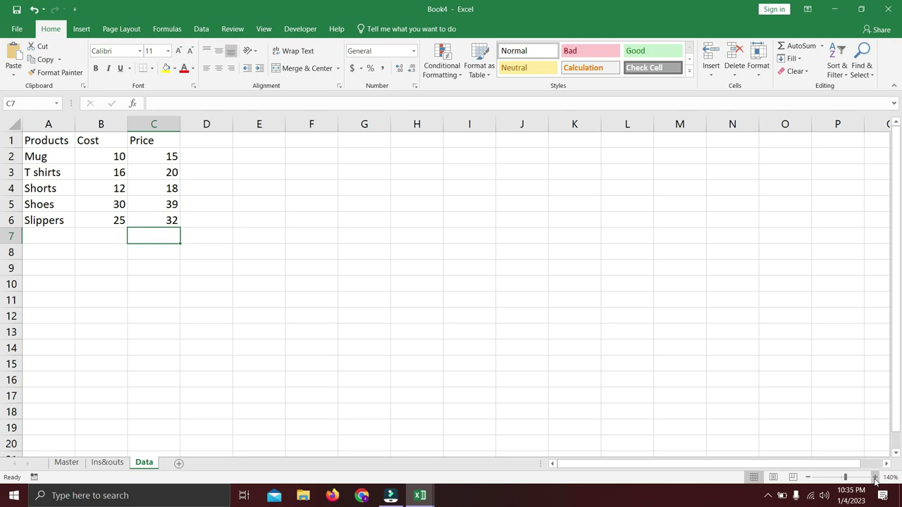
Create a list in column E with the header Type in E1 and the entries Buy and Sell below it.
{"action": "key", "text": "Right"}
{"action": "key", "text": "Up"}
{"action": "key", "text": "Up"}
{"action": "key", "text": "Up"}
{"action": "key", "text": "Right"}
{"action": "key", "text": "Up"}
{"action": "key", "text": "Up"}
{"action": "key", "text": "Up"}
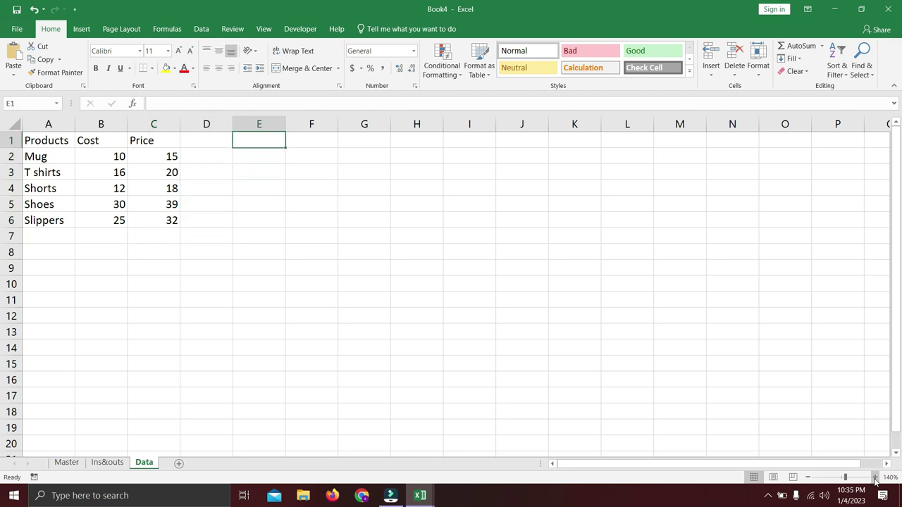
{"action": "type", "text": "Type"}
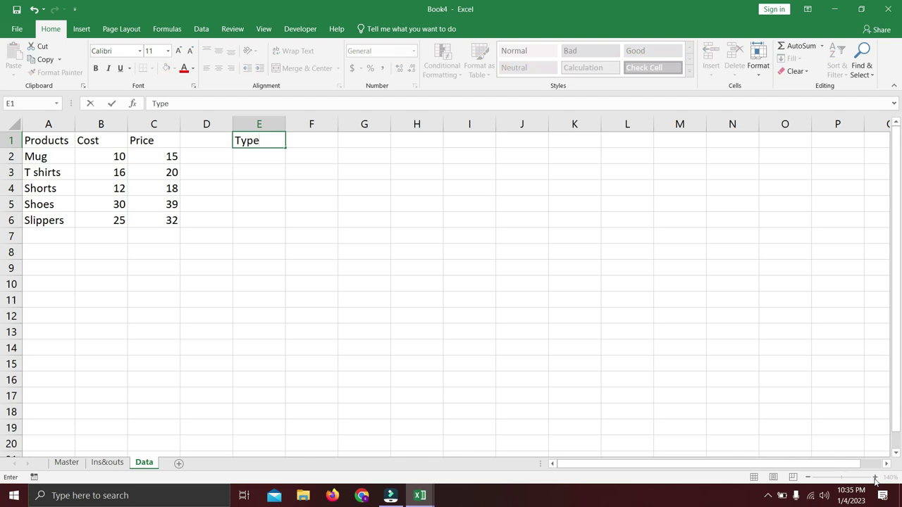
{"action": "key", "text": "Return"}
{"action": "type", "text": "Buy"}
{"action": "key", "text": "Return"}
{"action": "type", "text": "Sell"}
{"action": "key", "text": "Return"}
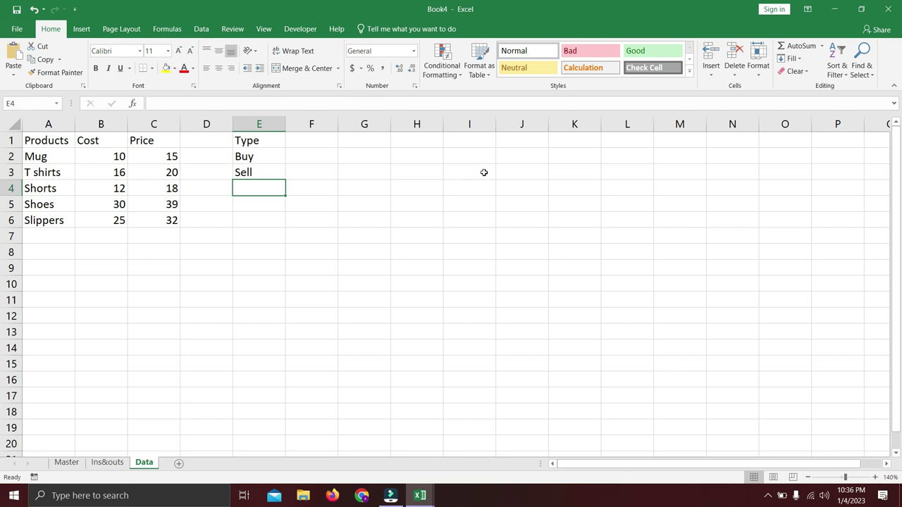
Format the product range A1:C6 as a table with headers, using the first Medium style with a black header.
{"action": "left_click", "coordinate": [142, 172]}
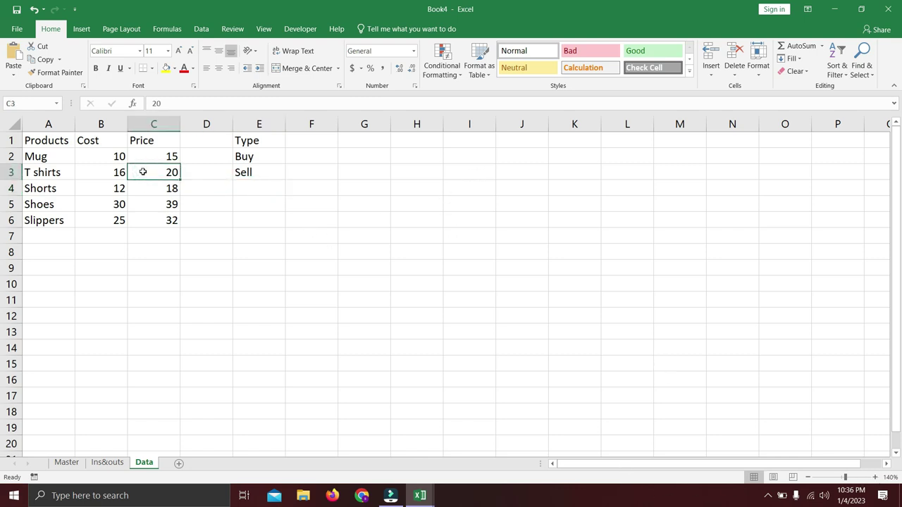
{"action": "key", "text": "ctrl+a"}
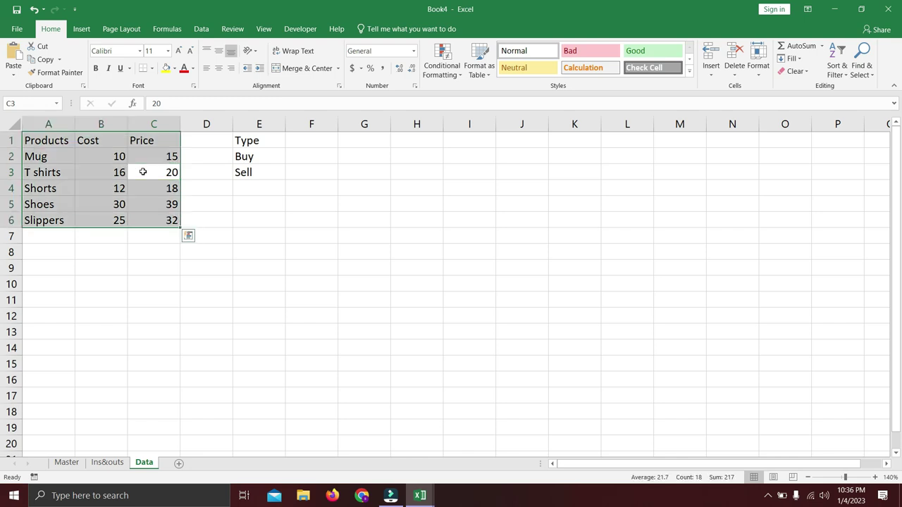
{"action": "left_click", "coordinate": [484, 71]}
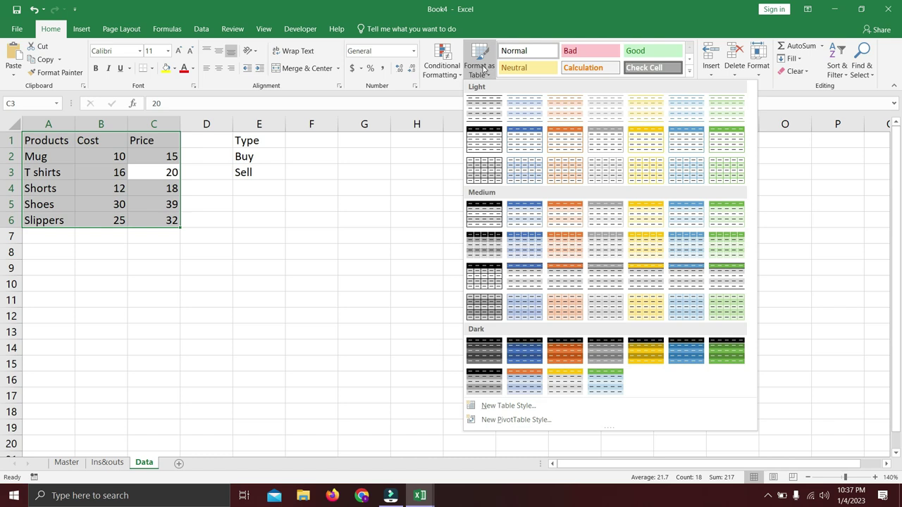
{"action": "left_click", "coordinate": [484, 212]}
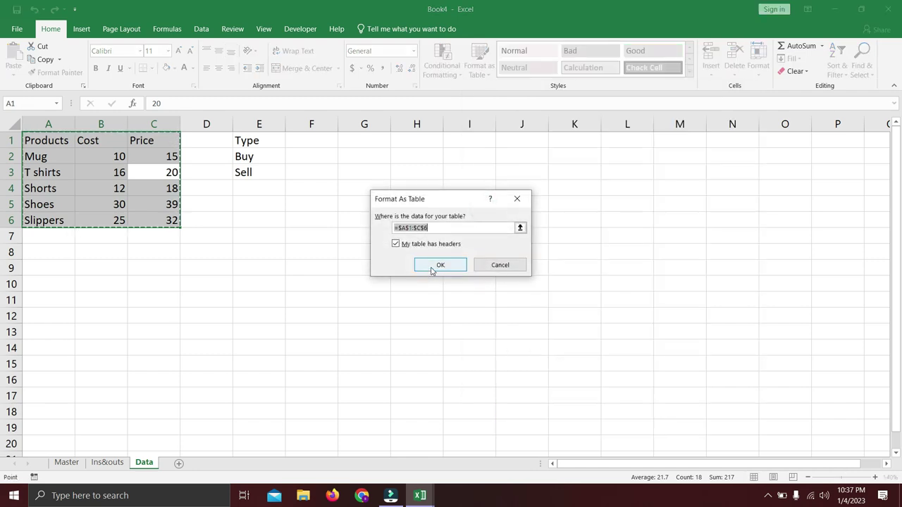
{"action": "left_click", "coordinate": [440, 265]}
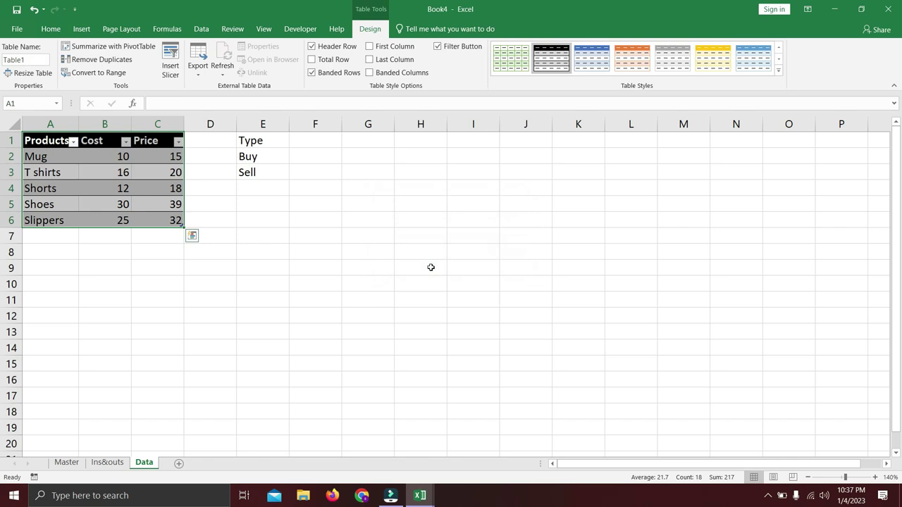
Remove the filter buttons from the product table's header row.
{"action": "key", "text": "alt"}
{"action": "key", "text": "d"}
{"action": "key", "text": "f"}
{"action": "key", "text": "f"}
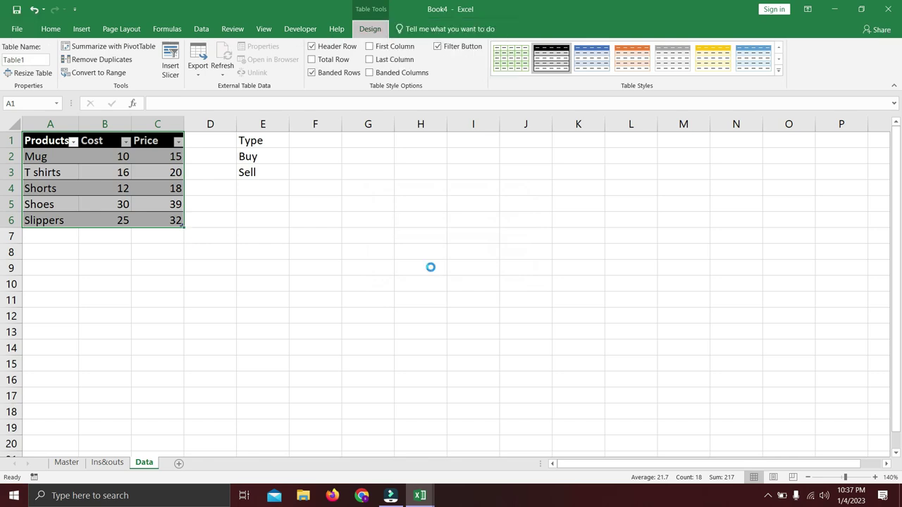
{"action": "left_click", "coordinate": [197, 151]}
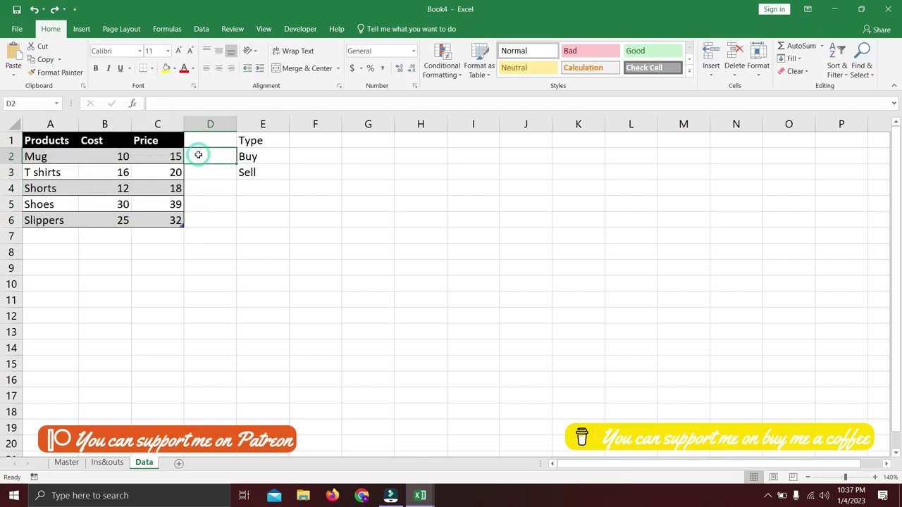
Extend the product table by entering Mug in A7 and mugs in A8.
{"action": "left_click", "coordinate": [64, 234]}
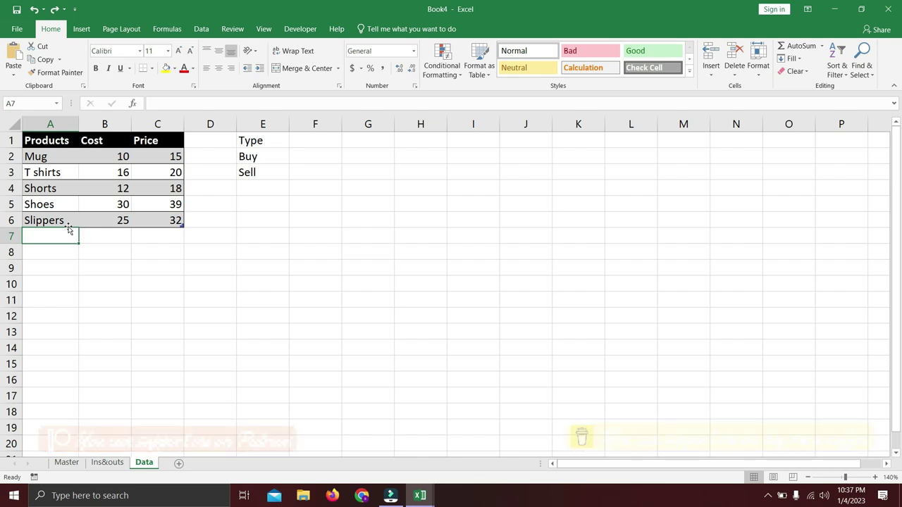
{"action": "type", "text": "Mug"}
{"action": "key", "text": "Return"}
{"action": "type", "text": "mugs"}
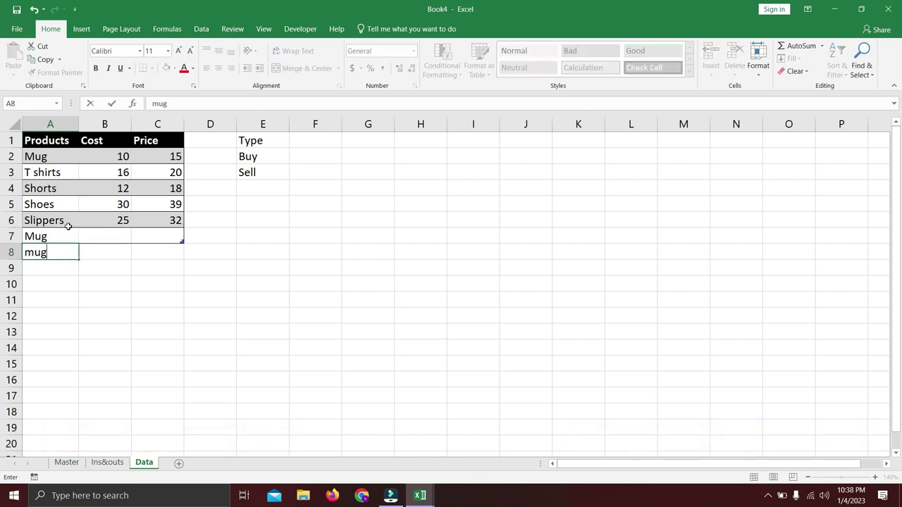
{"action": "key", "text": "Return"}
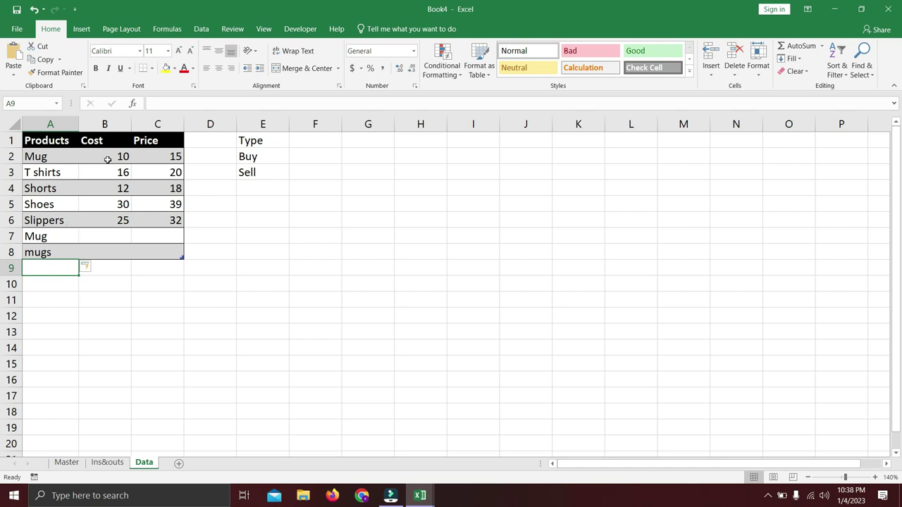
Clear the entries in A7 and A8 of the product table.
{"action": "left_click_drag", "start_coordinate": [106, 157], "coordinate": [104, 222]}
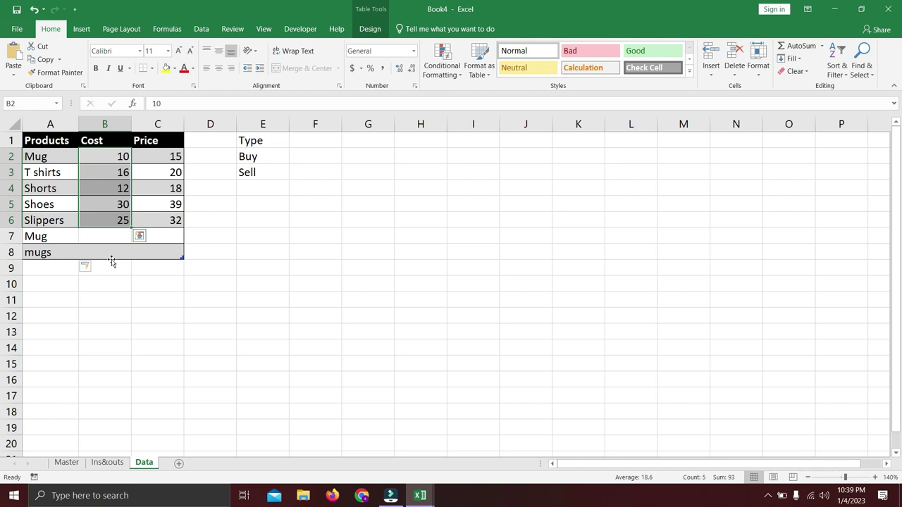
{"action": "left_click_drag", "start_coordinate": [62, 235], "coordinate": [61, 253]}
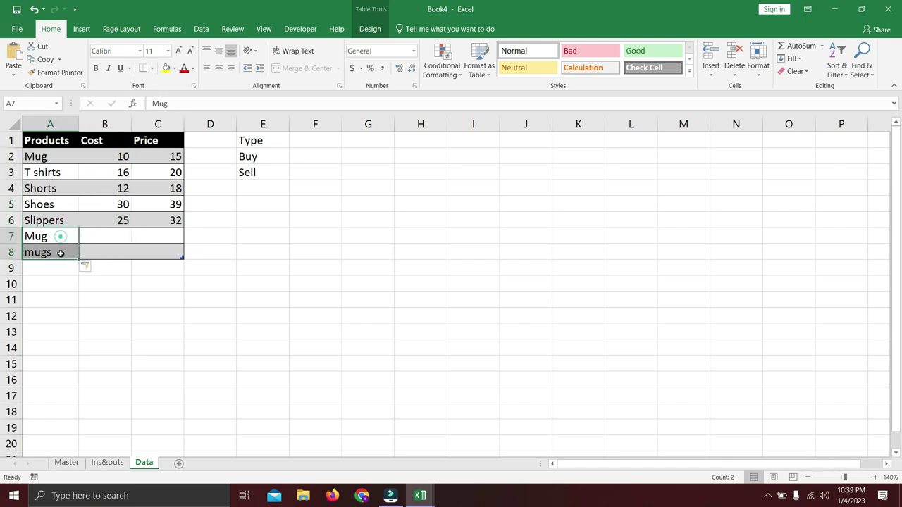
{"action": "key", "text": "Delete"}
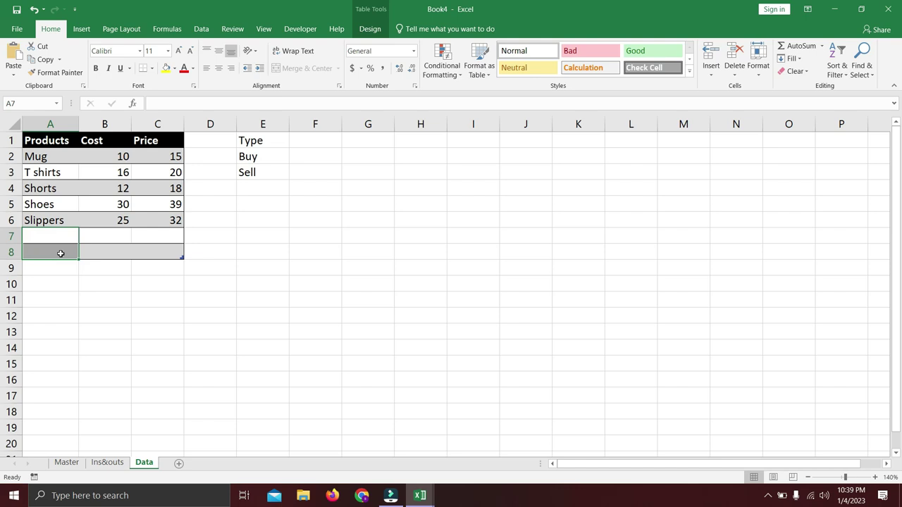
On the Ins&outs sheet, enter the headers Date, Product and Type in A1:C1.
{"action": "left_click", "coordinate": [108, 462]}
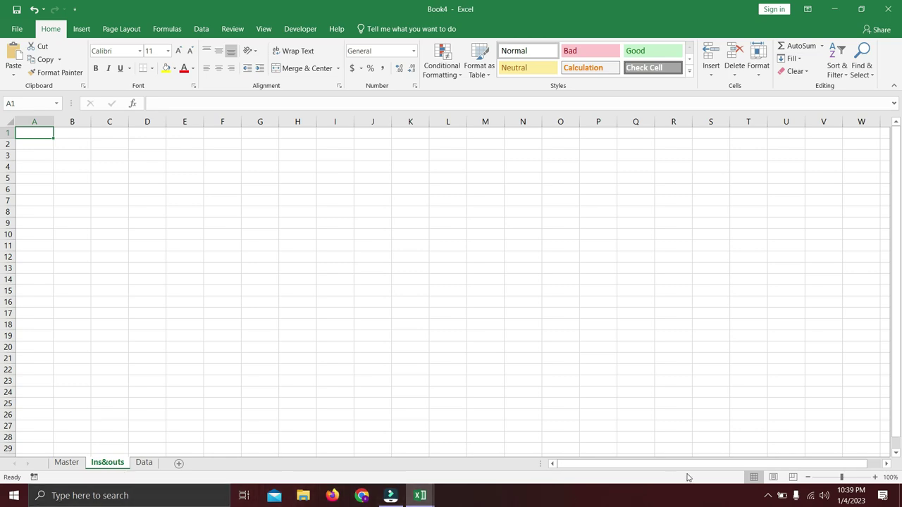
{"action": "left_click", "coordinate": [875, 477]}
{"action": "left_click", "coordinate": [875, 477]}
{"action": "left_click", "coordinate": [875, 477]}
{"action": "left_click", "coordinate": [875, 477]}
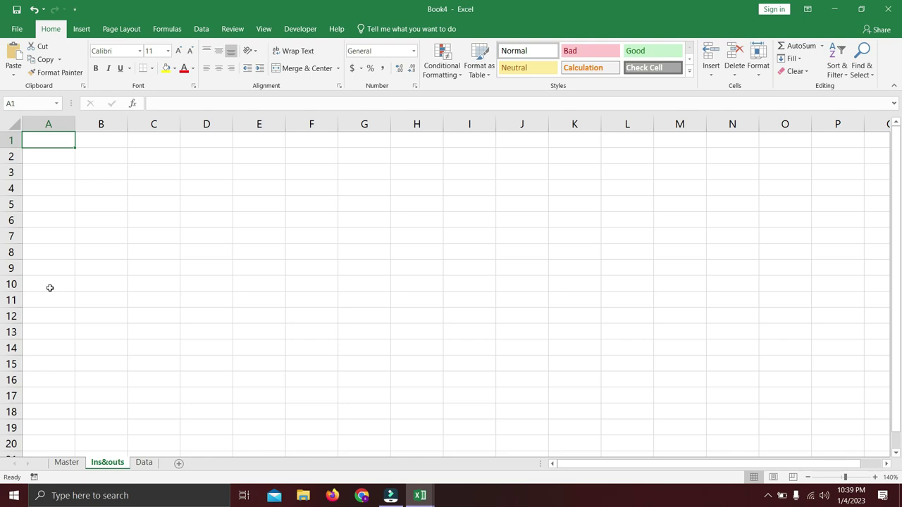
{"action": "type", "text": "Date"}
{"action": "key", "text": "Tab"}
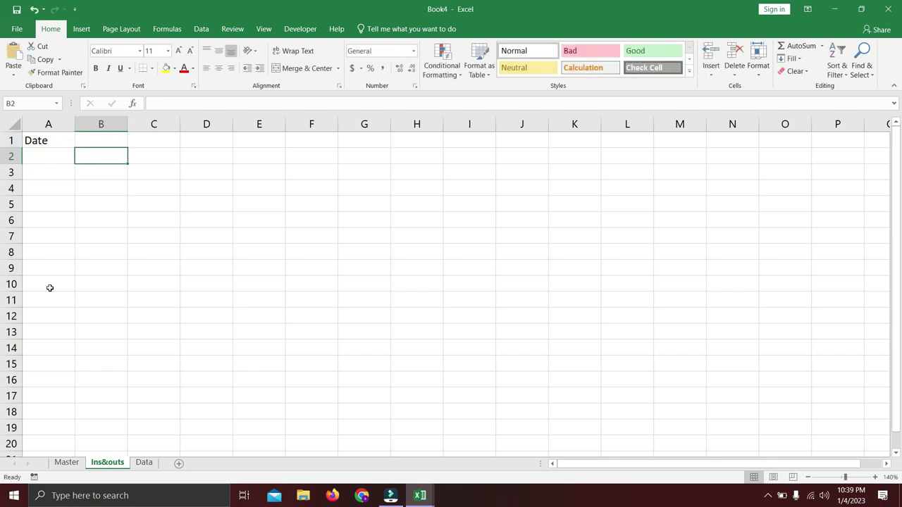
{"action": "type", "text": "Product"}
{"action": "key", "text": "Tab"}
{"action": "type", "text": "Ty"}
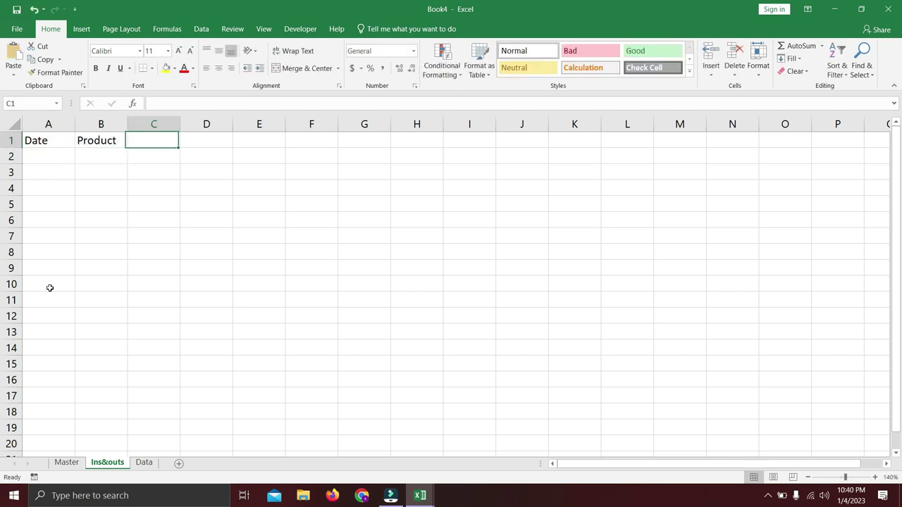
{"action": "type", "text": "pe"}
{"action": "key", "text": "Tab"}
Add the headers Cost, Price, Qty, Qty and Amount in D1:H1.
{"action": "type", "text": "Cost"}
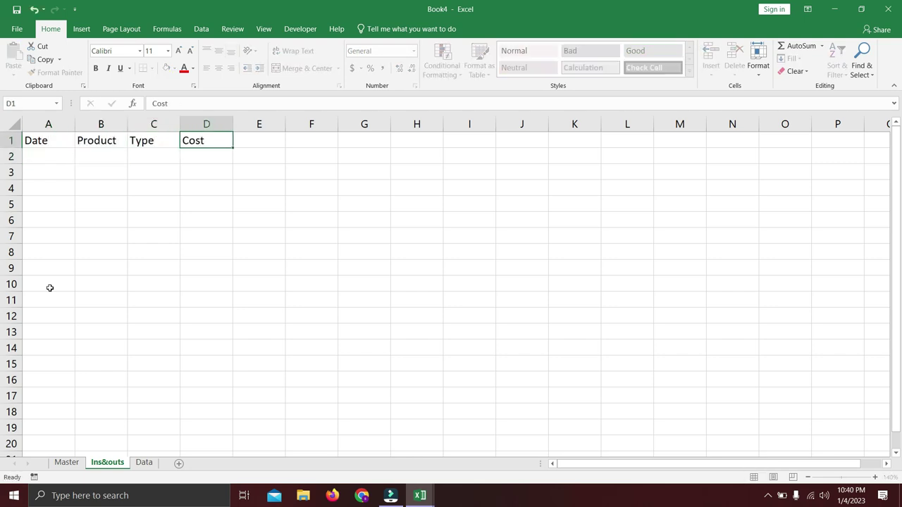
{"action": "key", "text": "Tab"}
{"action": "type", "text": "Price"}
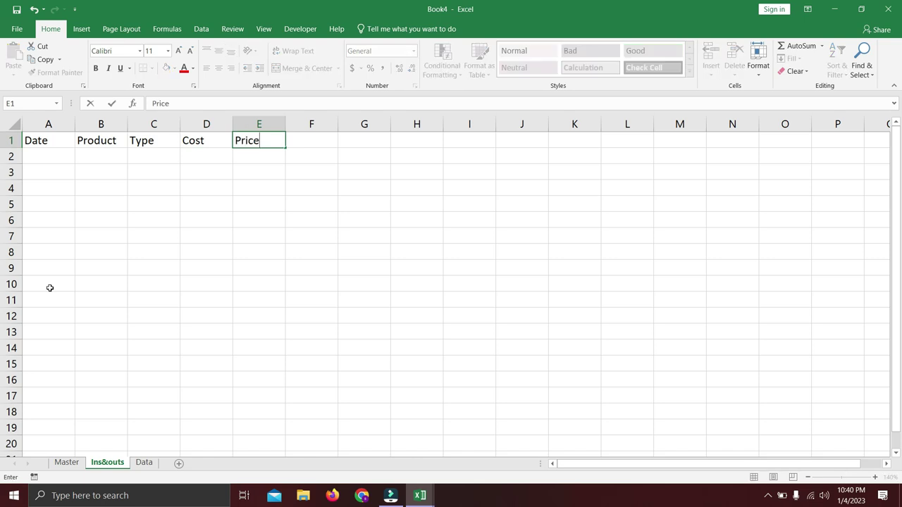
{"action": "key", "text": "Tab"}
{"action": "type", "text": "Qty"}
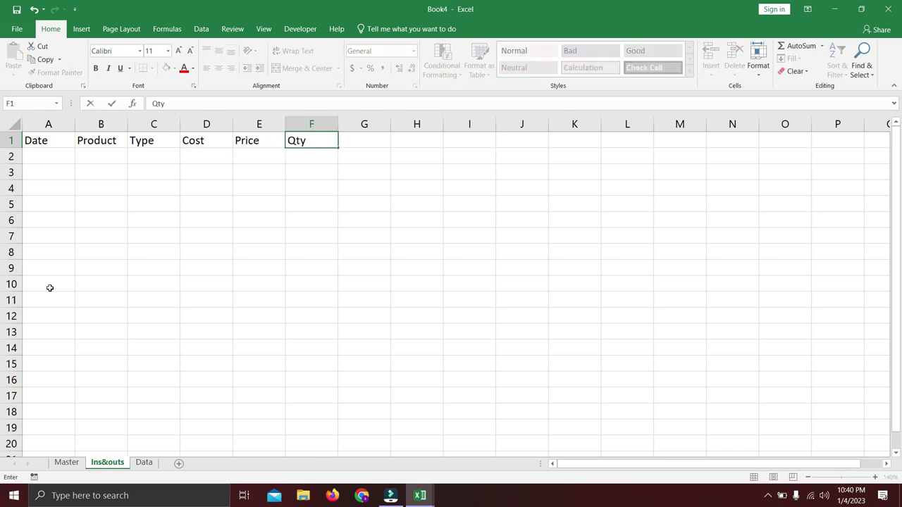
{"action": "key", "text": "Tab"}
{"action": "type", "text": "Qty"}
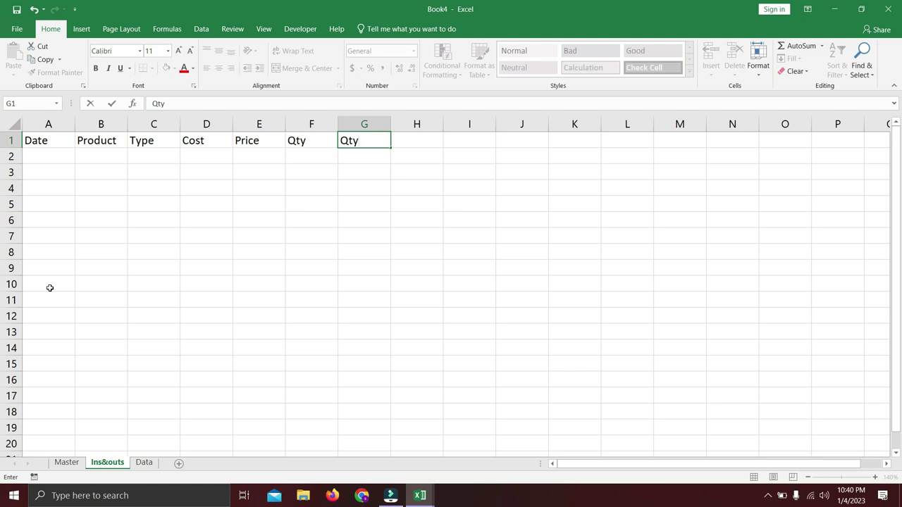
{"action": "key", "text": "Tab"}
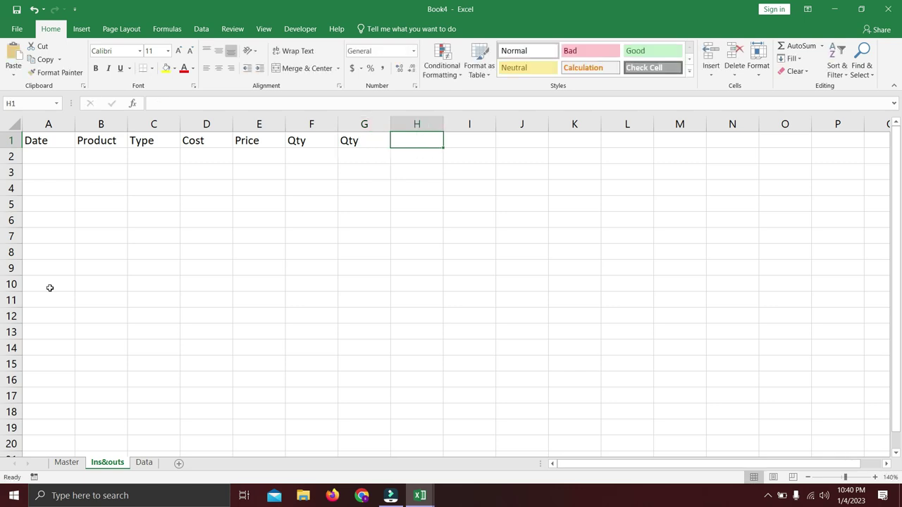
{"action": "type", "text": "Amount"}
{"action": "key", "text": "Return"}
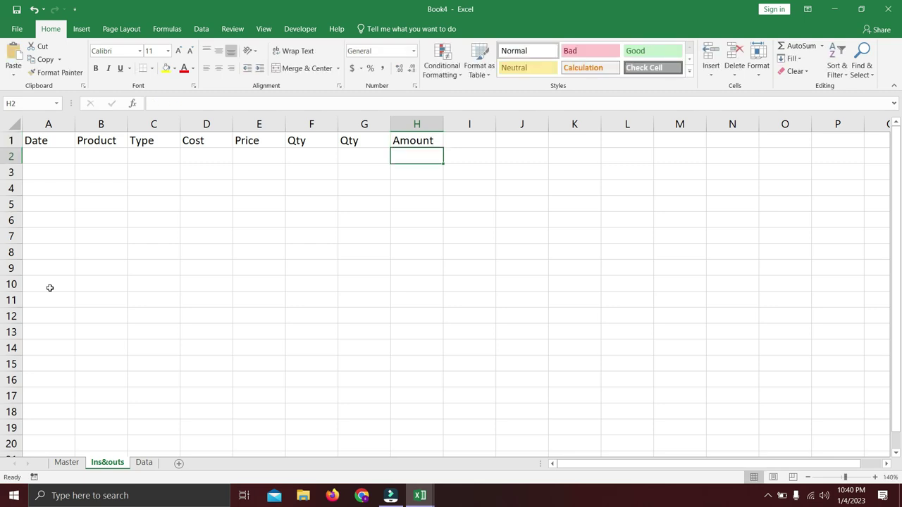
Enter the formula =TODAY() in A2 under the Date header.
{"action": "key", "text": "Home"}
{"action": "type", "text": "=to"}
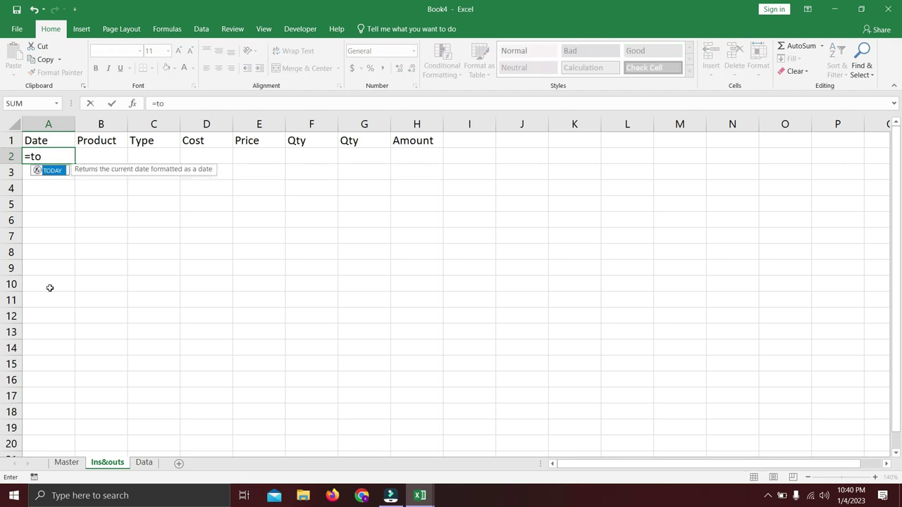
{"action": "type", "text": "day()"}
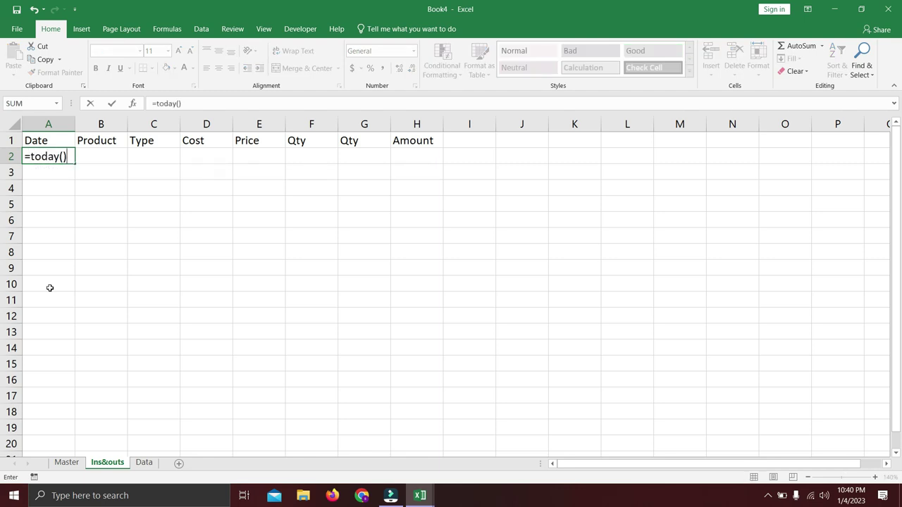
{"action": "key", "text": "Return"}
Copy the date formula from A2 into each cell of A3:A7.
{"action": "key", "text": "Up"}
{"action": "key", "text": "ctrl+c"}
{"action": "key", "text": "Down"}
{"action": "key", "text": "ctrl+v"}
{"action": "key", "text": "Down"}
{"action": "key", "text": "ctrl+v"}
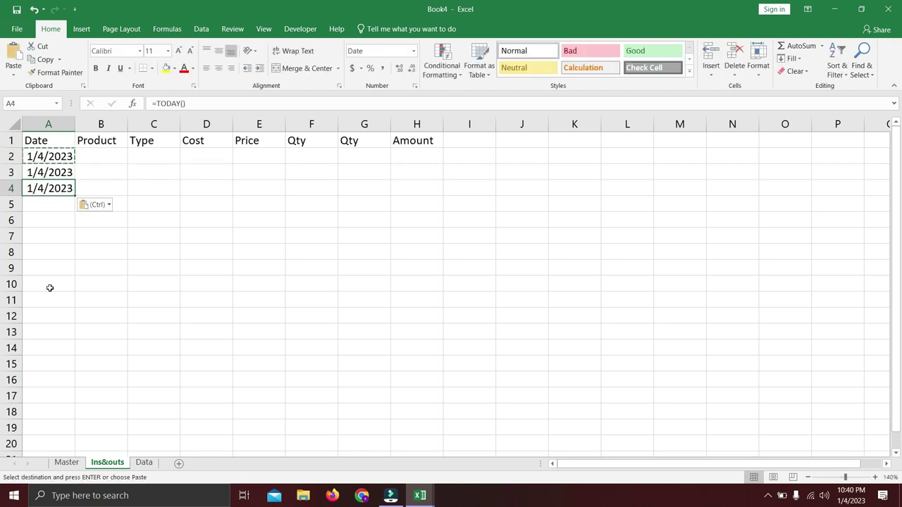
{"action": "key", "text": "Down"}
{"action": "key", "text": "ctrl+v"}
{"action": "key", "text": "Down"}
{"action": "key", "text": "ctrl+v"}
{"action": "key", "text": "Down"}
{"action": "key", "text": "ctrl+v"}
{"action": "key", "text": "F2"}
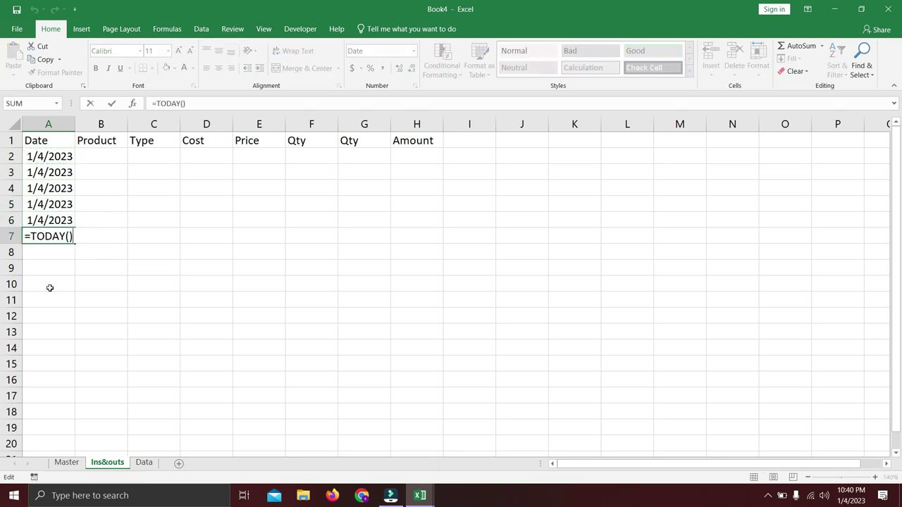
{"action": "key", "text": "Escape"}
Start a data validation rule on B2 under the Product header that allows a list.
{"action": "key", "text": "Right"}
{"action": "key", "text": "Up"}
{"action": "key", "text": "Up"}
{"action": "key", "text": "Up"}
{"action": "key", "text": "Up"}
{"action": "key", "text": "Up"}
{"action": "key", "text": "Up"}
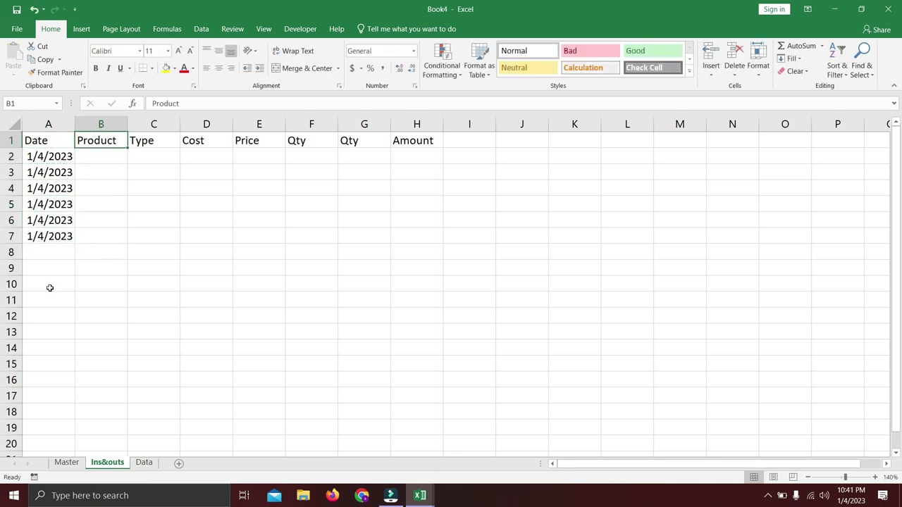
{"action": "key", "text": "Down"}
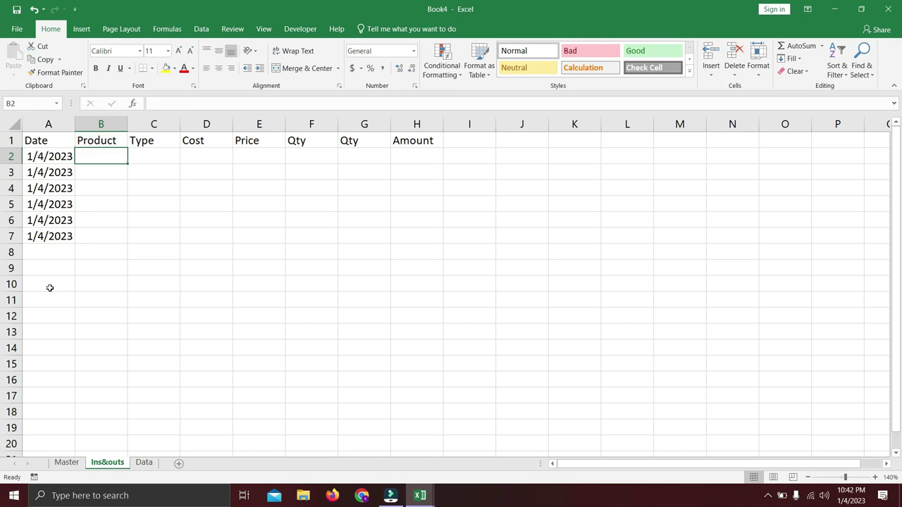
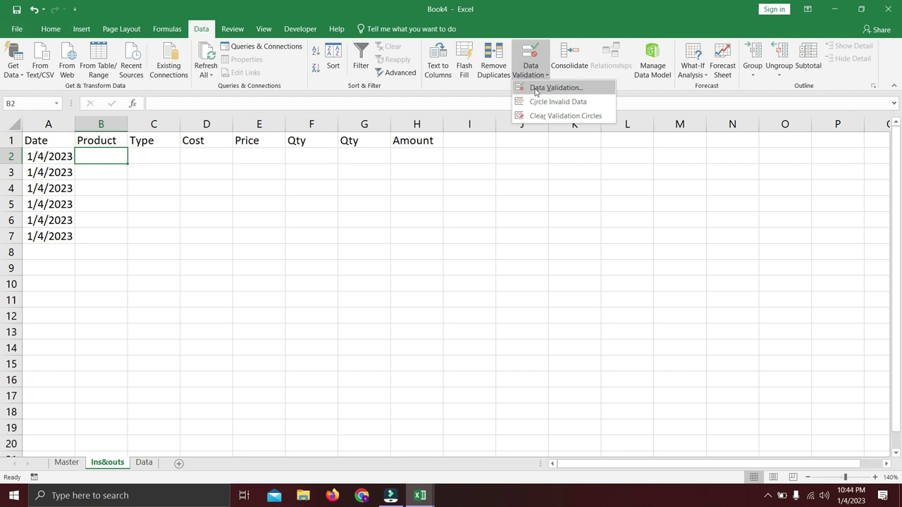
{"action": "left_click", "coordinate": [537, 88]}
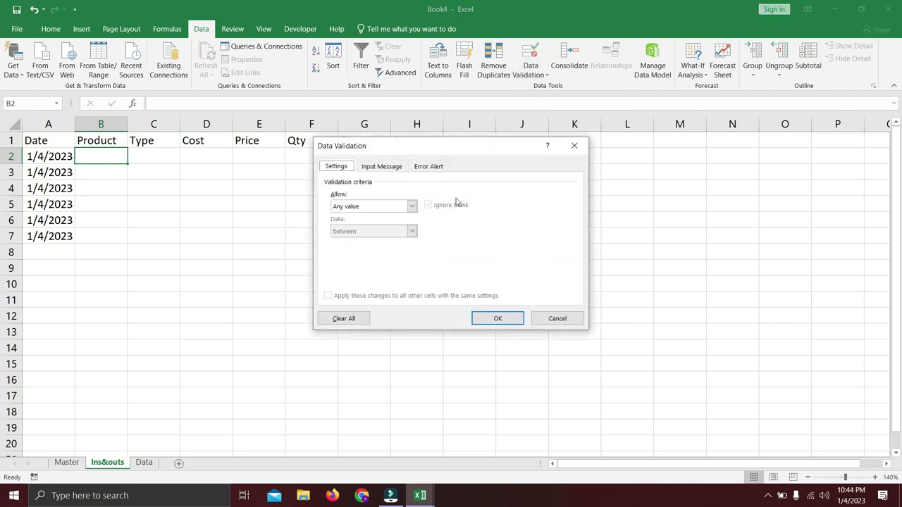
{"action": "left_click", "coordinate": [413, 206]}
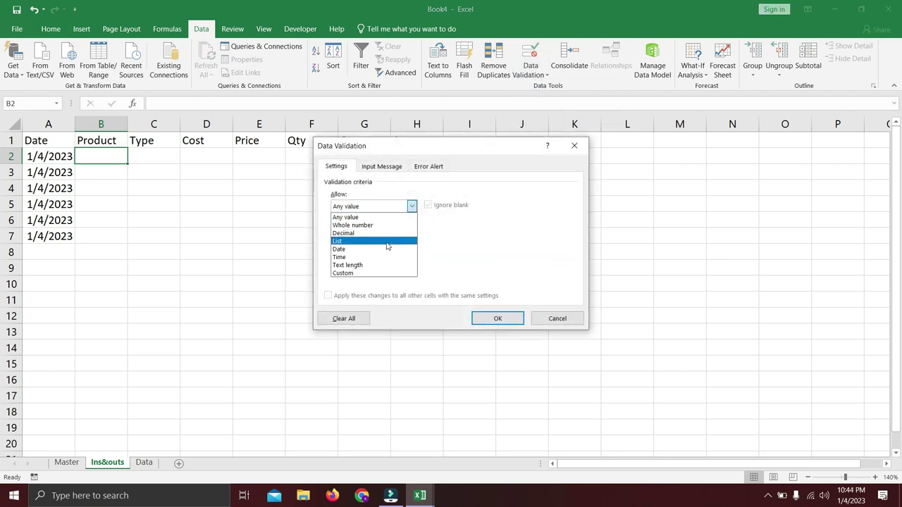
{"action": "left_click", "coordinate": [390, 240]}
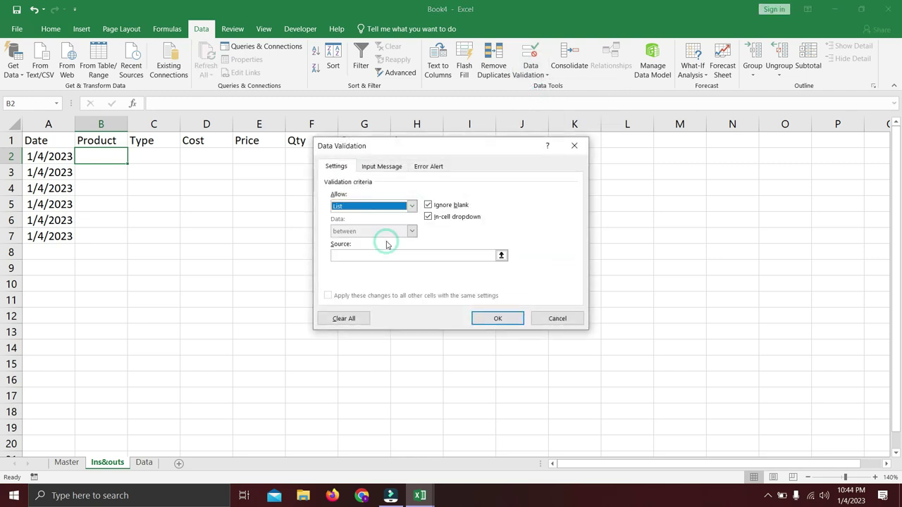
Set the validation list's source to the product cells A2:A8 on the Data sheet.
{"action": "left_click", "coordinate": [501, 256]}
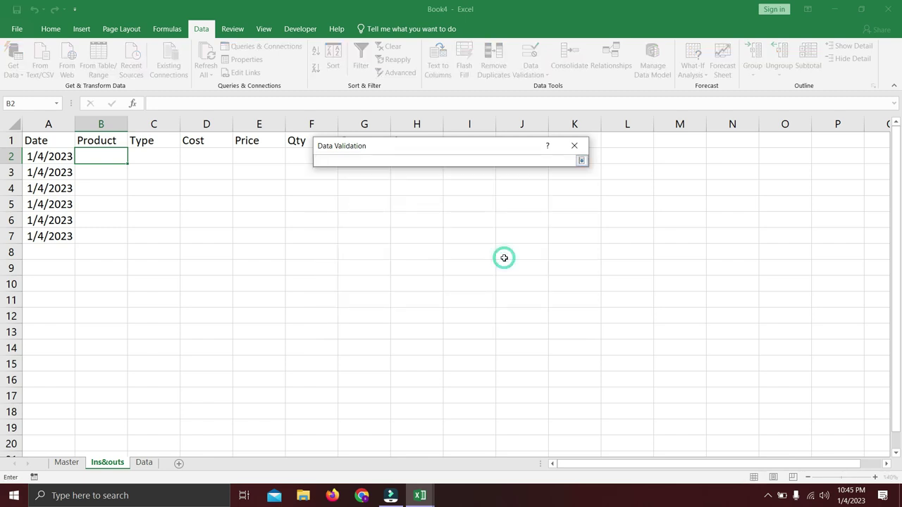
{"action": "left_click", "coordinate": [144, 462]}
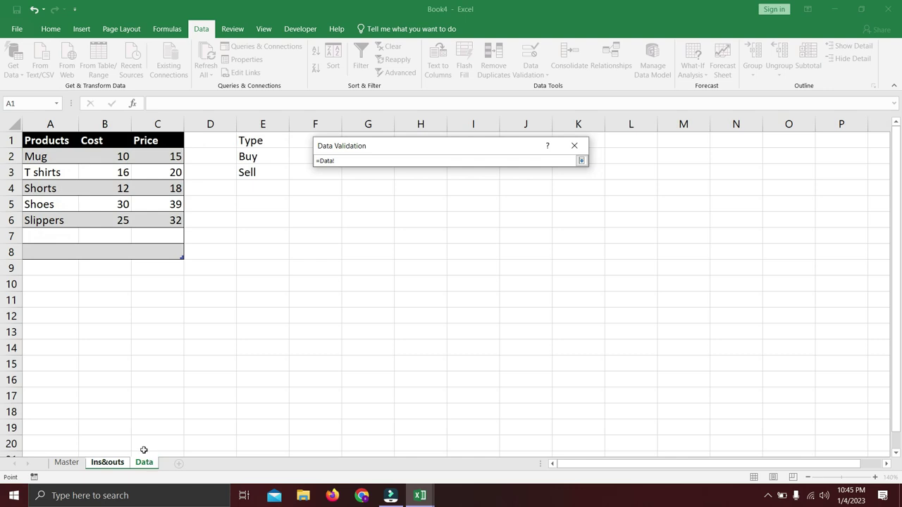
{"action": "left_click", "coordinate": [55, 158]}
{"action": "left_click_drag", "start_coordinate": [54, 158], "coordinate": [53, 245]}
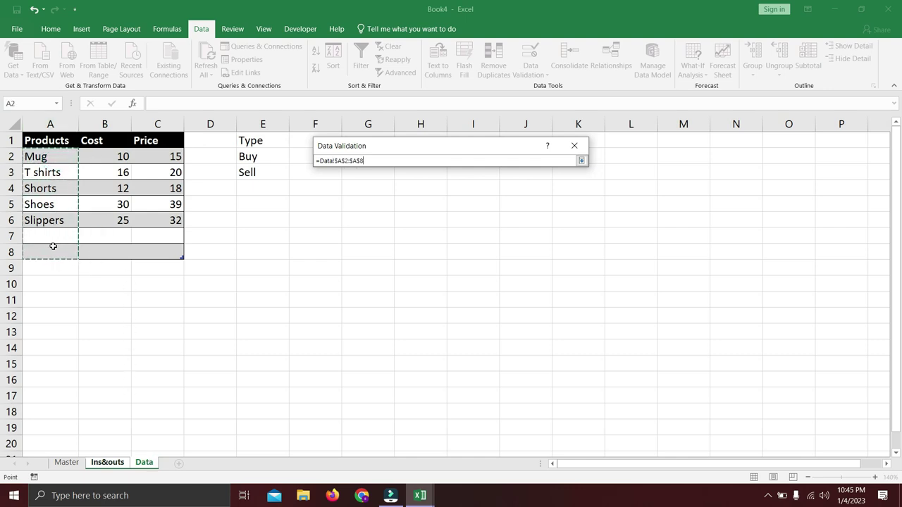
{"action": "key", "text": "Return"}
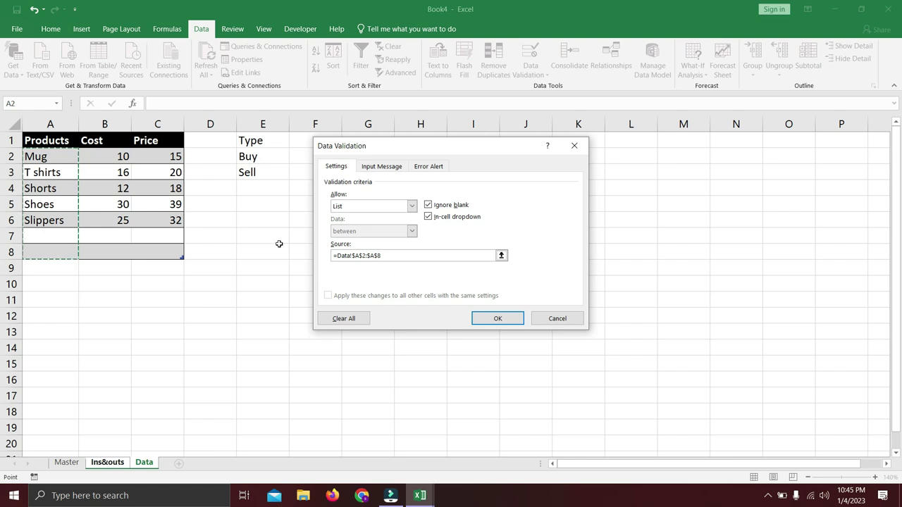
Give the validation rule an input message titled Product with the text "Only Select A Product".
{"action": "left_click", "coordinate": [379, 166]}
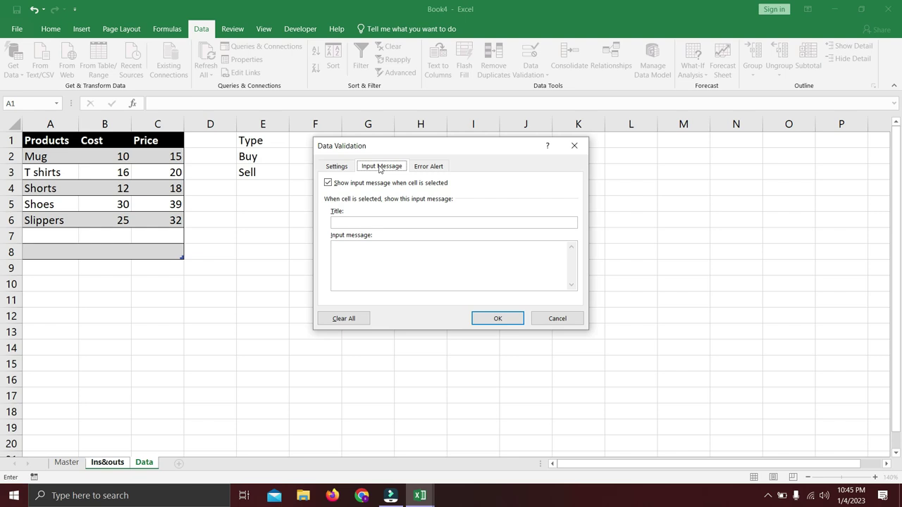
{"action": "left_click", "coordinate": [355, 223]}
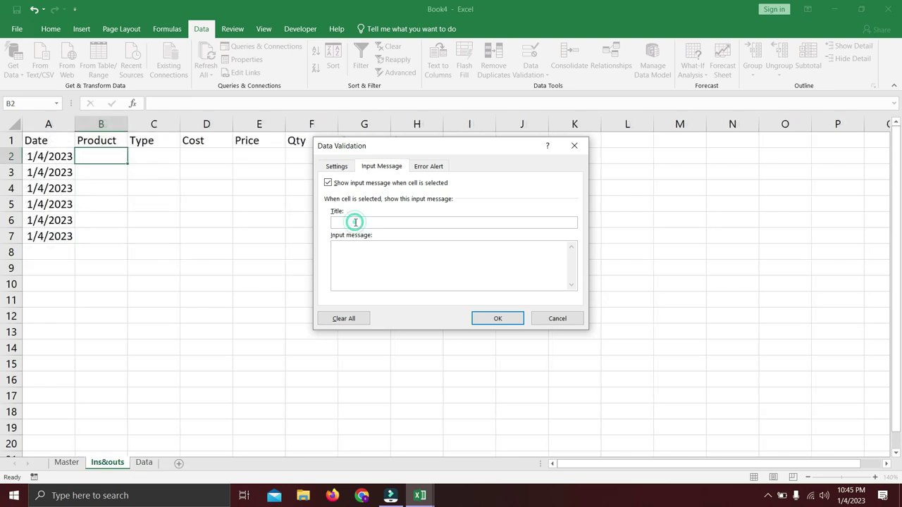
{"action": "type", "text": "Product"}
{"action": "key", "text": "Tab"}
{"action": "type", "text": "Only Select A"}
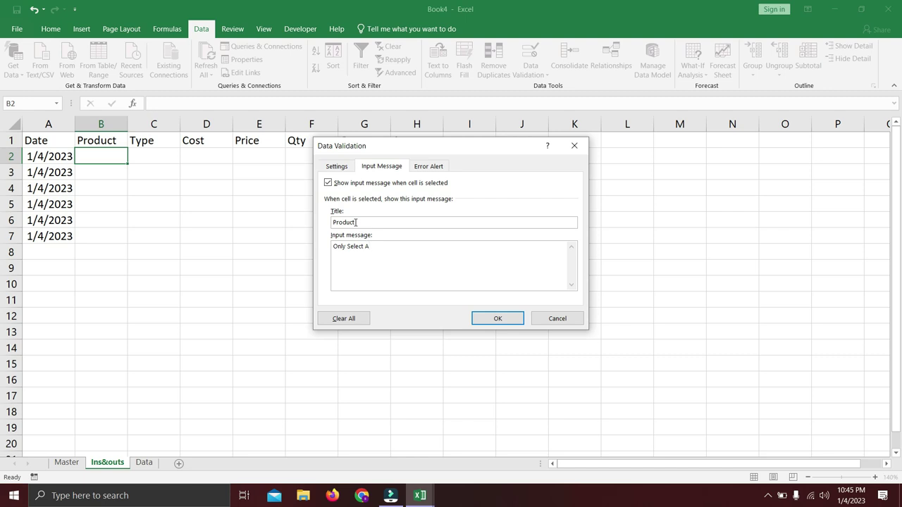
{"action": "type", "text": " Product"}
Set a Warning error alert titled Wrong Selection with the message "Please select A product from Approved List" and apply the validation rule to B2.
{"action": "left_click", "coordinate": [427, 169]}
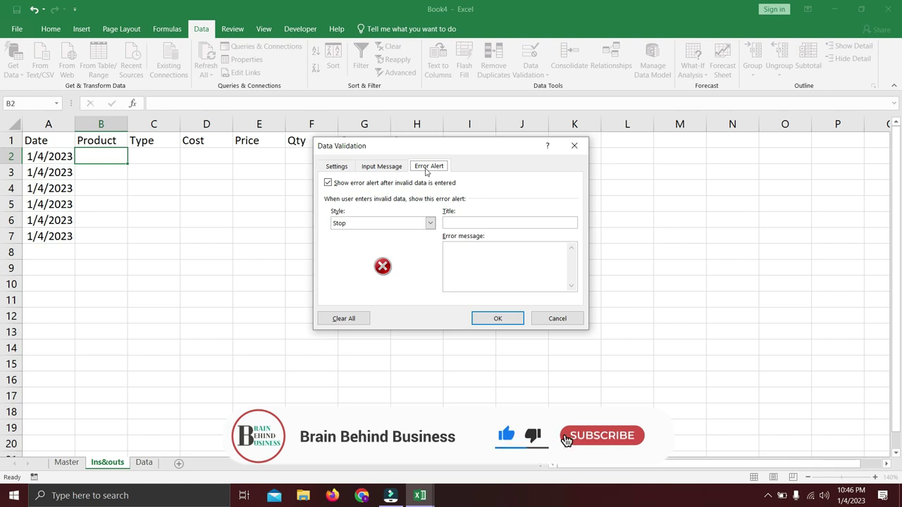
{"action": "left_click", "coordinate": [430, 223]}
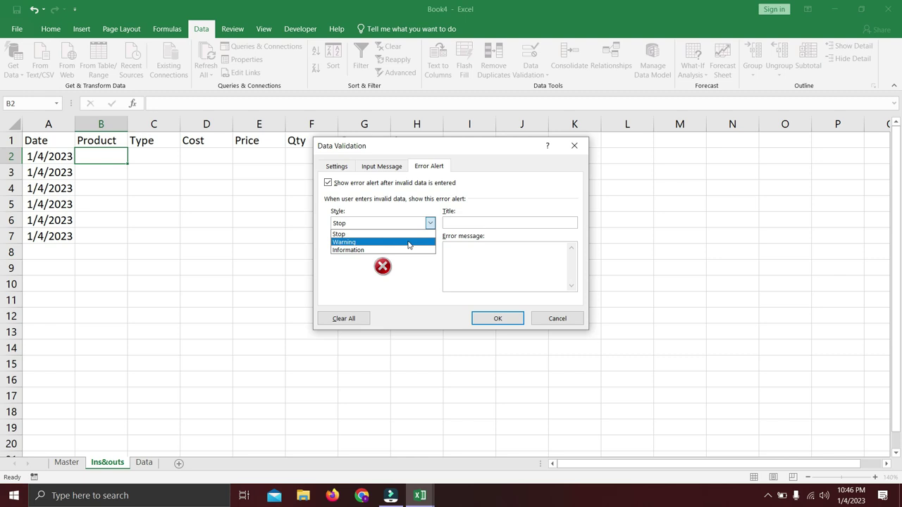
{"action": "left_click", "coordinate": [407, 243]}
{"action": "left_click", "coordinate": [462, 223]}
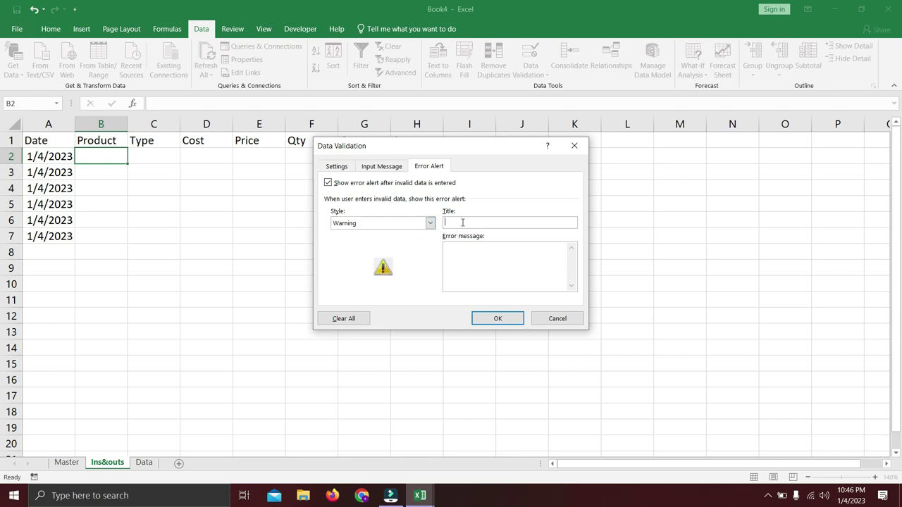
{"action": "type", "text": "Wrong Selection"}
{"action": "left_click", "coordinate": [463, 262]}
{"action": "type", "text": "Please Select "}
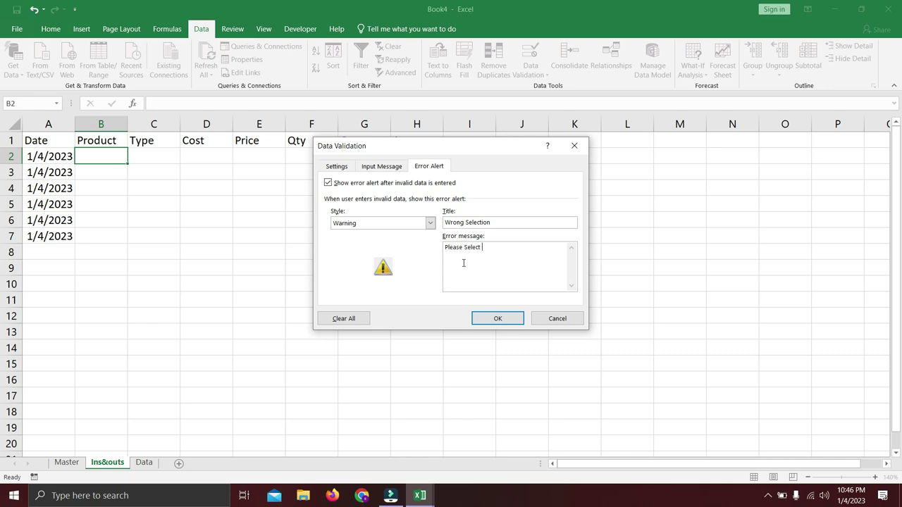
{"action": "type", "text": "A product from Approved List"}
{"action": "left_click", "coordinate": [470, 248]}
{"action": "left_click", "coordinate": [486, 320]}
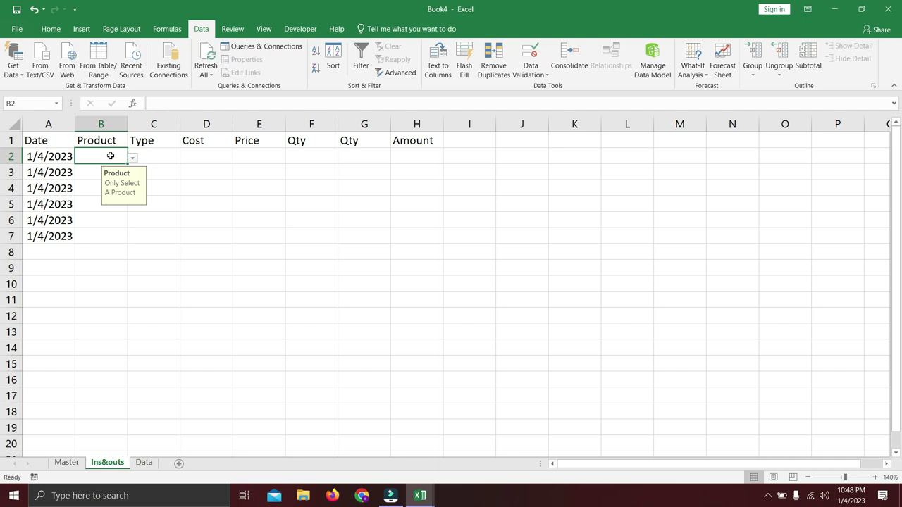
Copy B2 with its product validation to the rest of column B, from B3 downward.
{"action": "key", "text": "ctrl+c"}
{"action": "key", "text": "Down"}
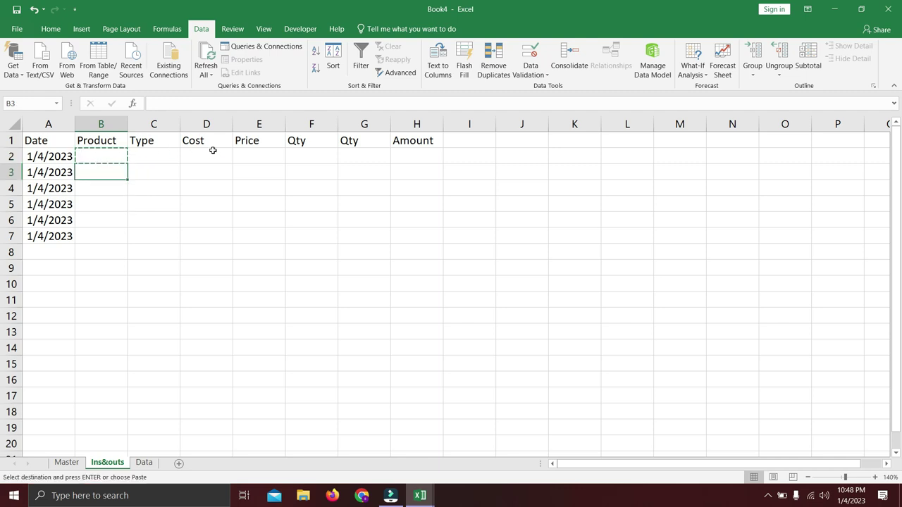
{"action": "key", "text": "ctrl+shift+Down"}
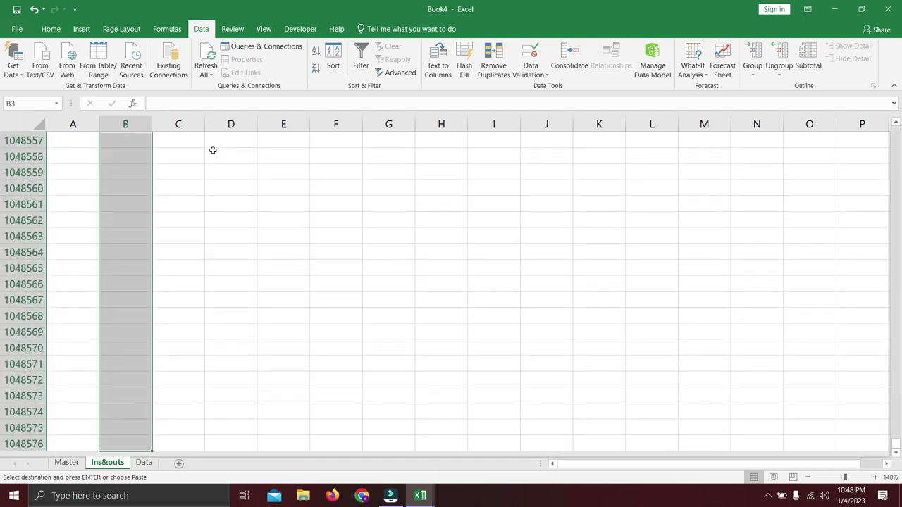
{"action": "key", "text": "ctrl+BackSpace"}
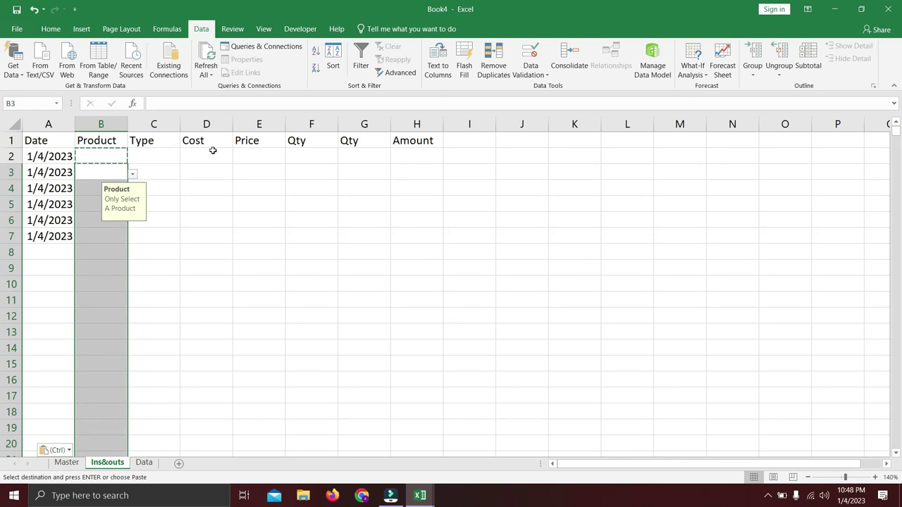
Test the product validation by entering the unlisted name Mugs in B2 and declining to keep it.
{"action": "left_click", "coordinate": [117, 261]}
{"action": "key", "text": "Up"}
{"action": "key", "text": "Up"}
{"action": "key", "text": "Up"}
{"action": "key", "text": "Up"}
{"action": "key", "text": "Up"}
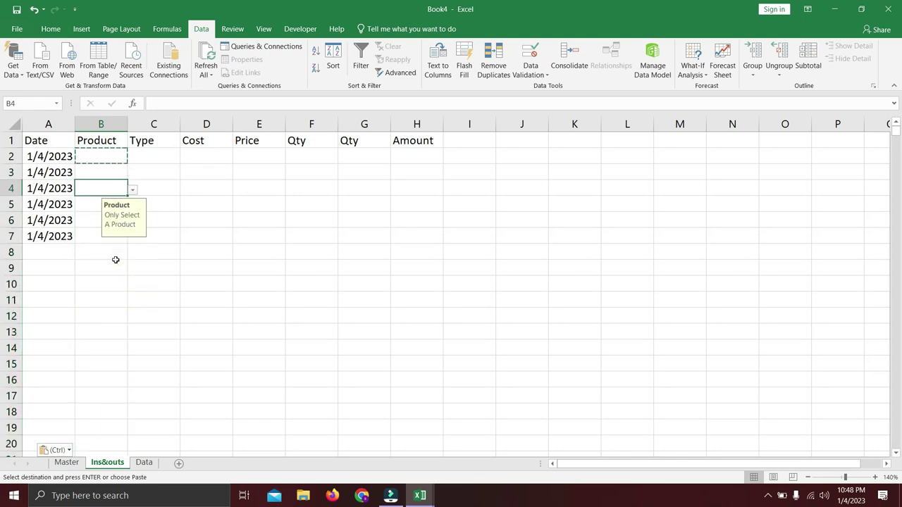
{"action": "key", "text": "Up"}
{"action": "key", "text": "Up"}
{"action": "type", "text": "Mug"}
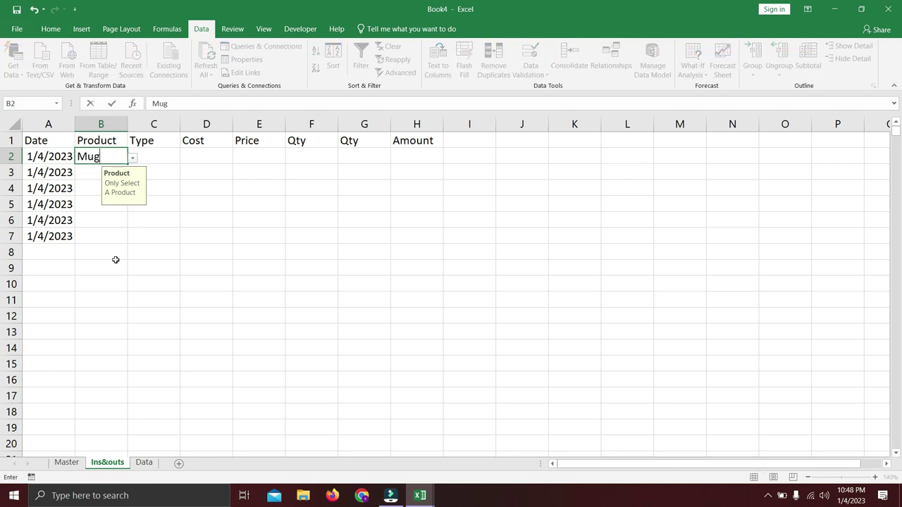
{"action": "type", "text": "s"}
{"action": "key", "text": "Return"}
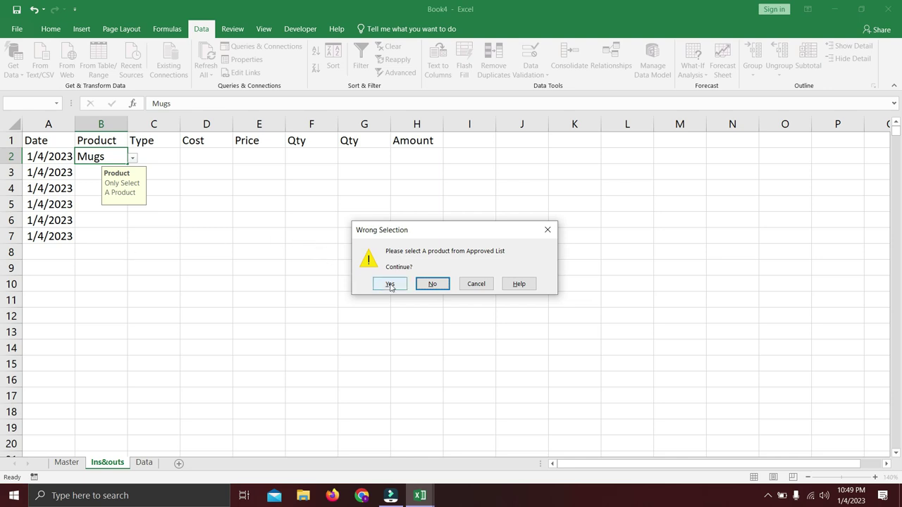
{"action": "left_click", "coordinate": [432, 284]}
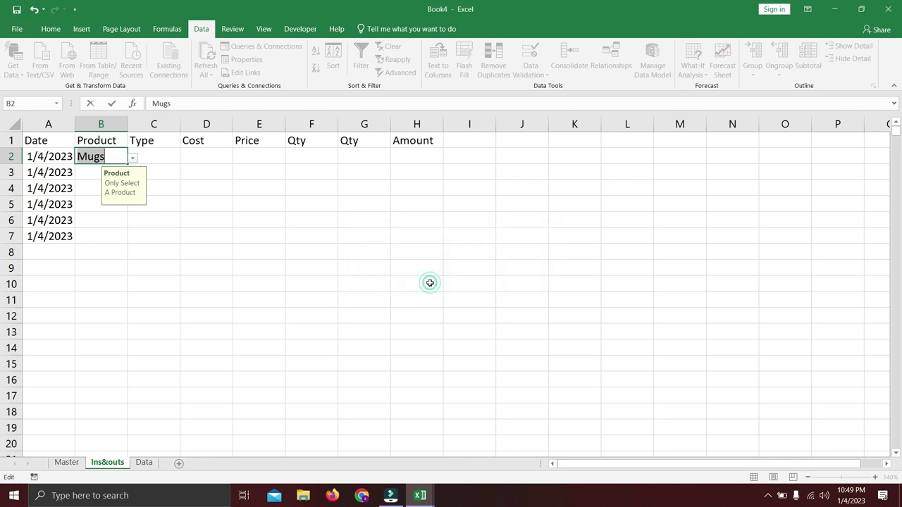
Enter Mug as the product in B2.
{"action": "type", "text": "Mug"}
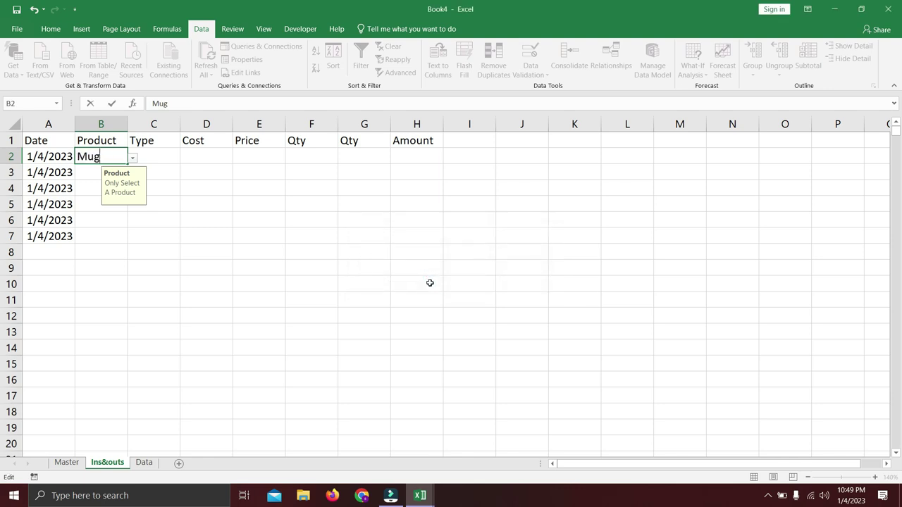
{"action": "key", "text": "ctrl+Return"}
{"action": "key", "text": "Return"}
Try the unlisted name Short in B3, decline it and enter shorts as the product instead.
{"action": "type", "text": "Short"}
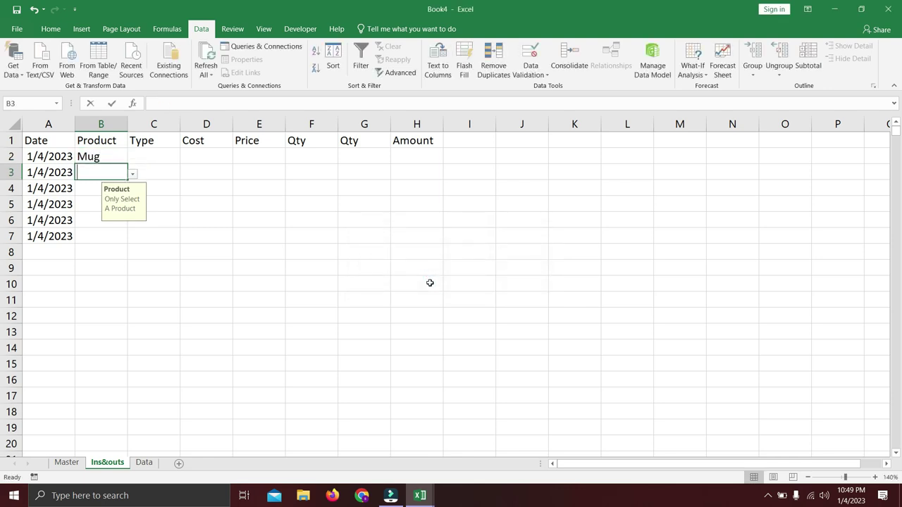
{"action": "key", "text": "Return"}
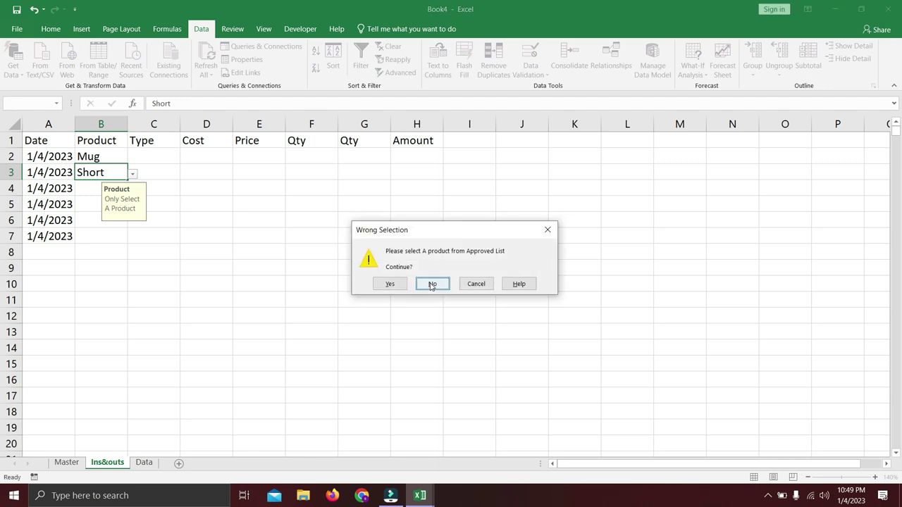
{"action": "left_click", "coordinate": [431, 285]}
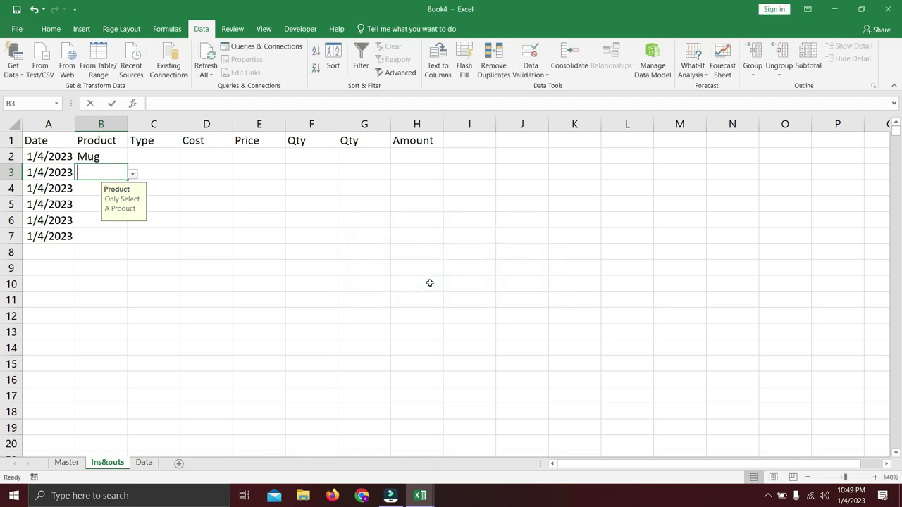
{"action": "type", "text": "shorts"}
{"action": "key", "text": "Return"}
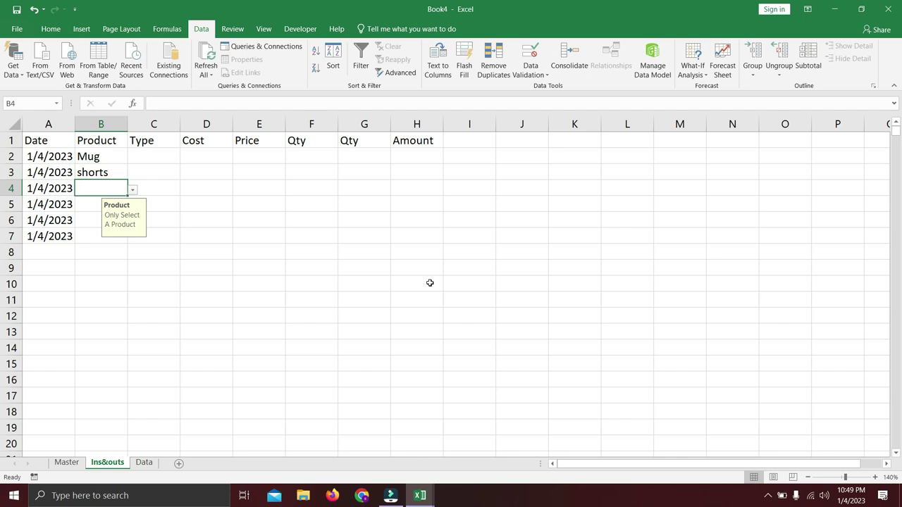
Enter Shoes as the product in both B4 and B5.
{"action": "type", "text": "Shoes"}
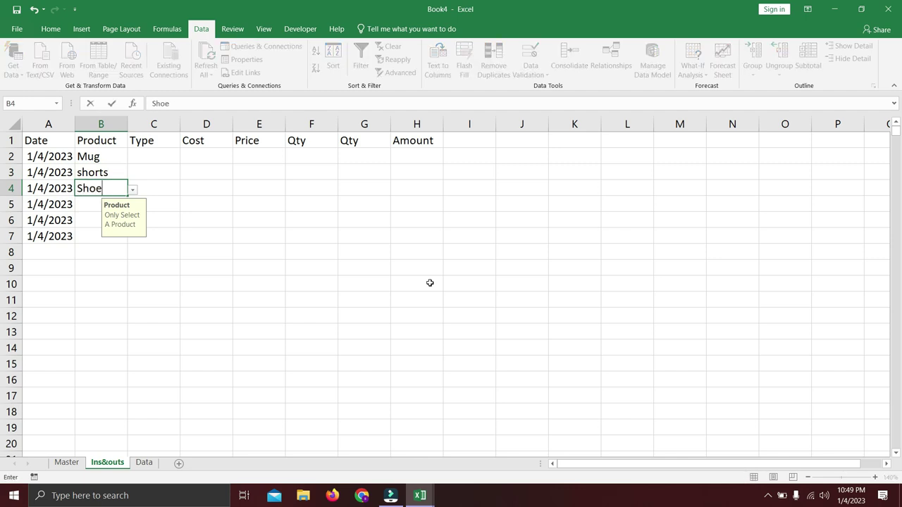
{"action": "key", "text": "Return"}
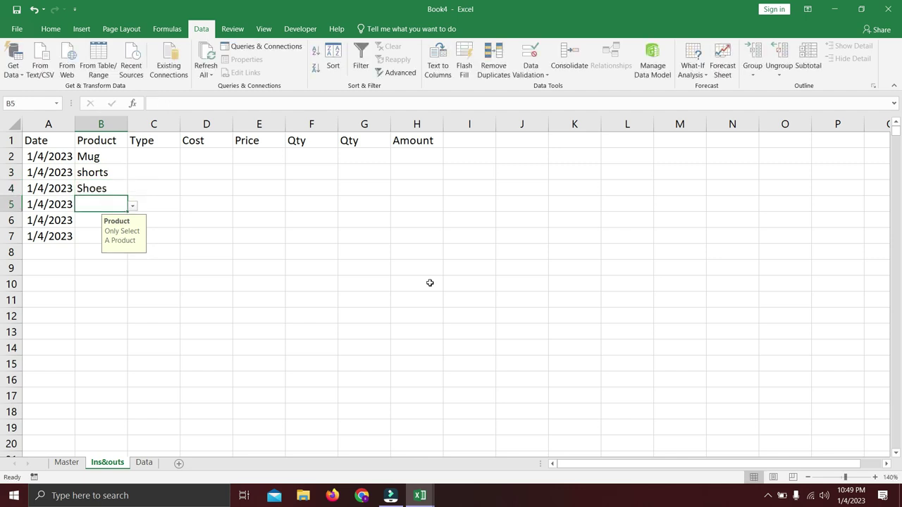
{"action": "type", "text": "Shoes"}
{"action": "key", "text": "Return"}
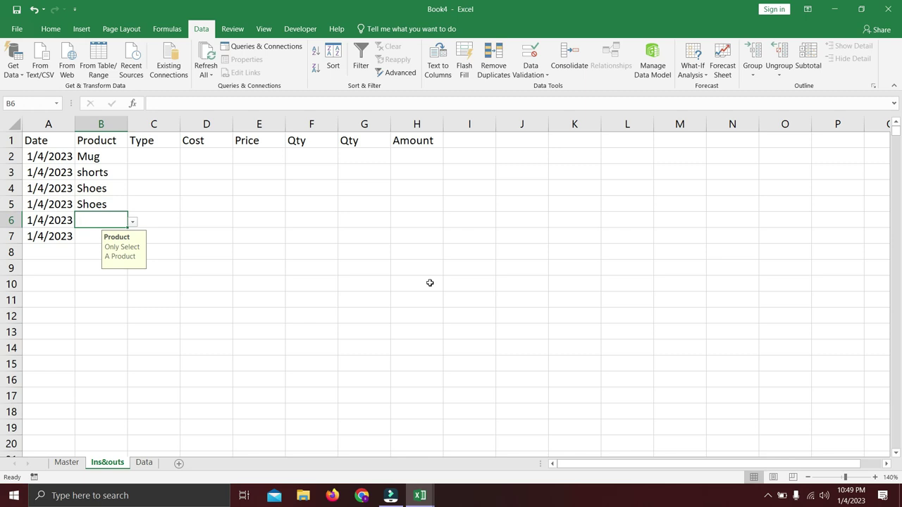
Test the validation by shortening the product in B5 to Shoe, decline it and restore Shoes.
{"action": "key", "text": "Up"}
{"action": "key", "text": "F2"}
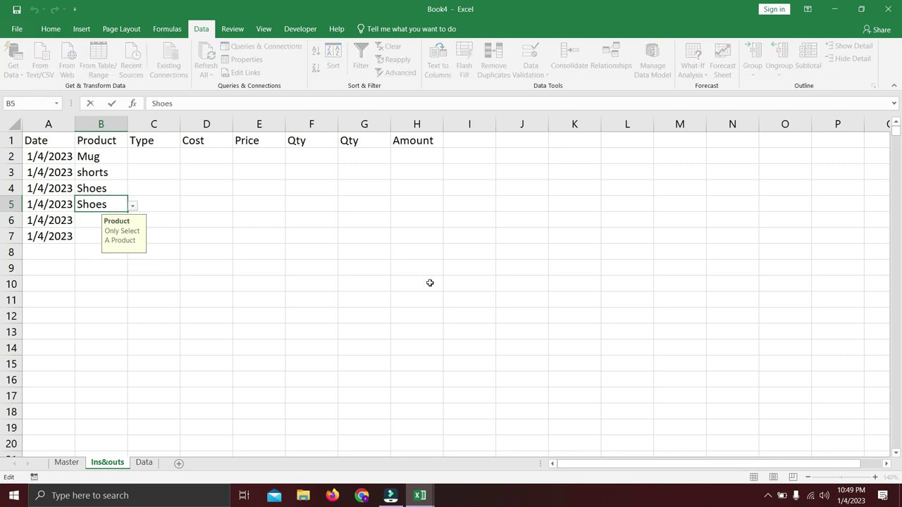
{"action": "key", "text": "BackSpace"}
{"action": "key", "text": "Return"}
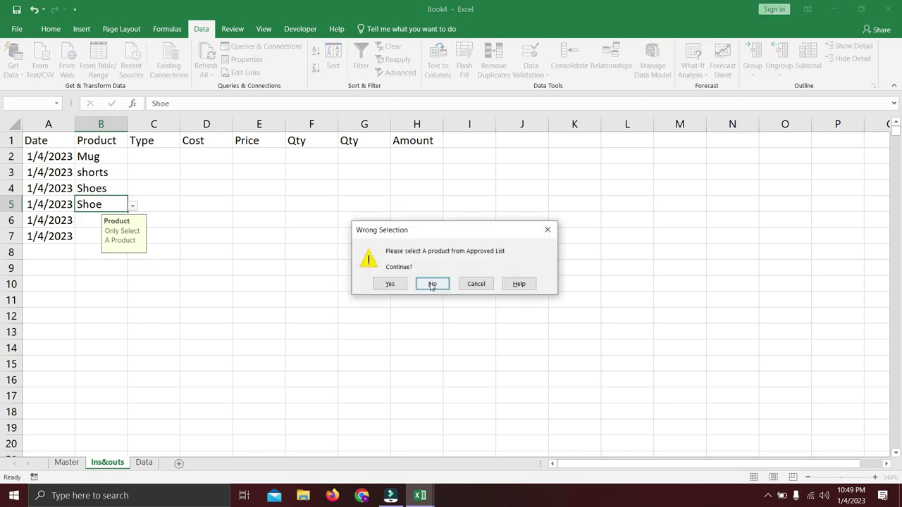
{"action": "left_click", "coordinate": [432, 284]}
{"action": "type", "text": "s"}
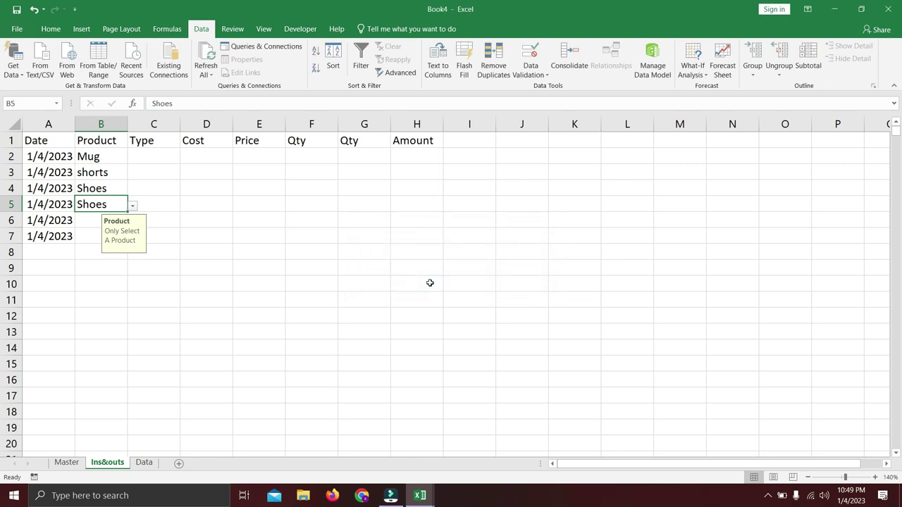
{"action": "key", "text": "Return"}
Try to enter the unlisted product Brain in B6 and decline to keep it.
{"action": "type", "text": "Bri"}
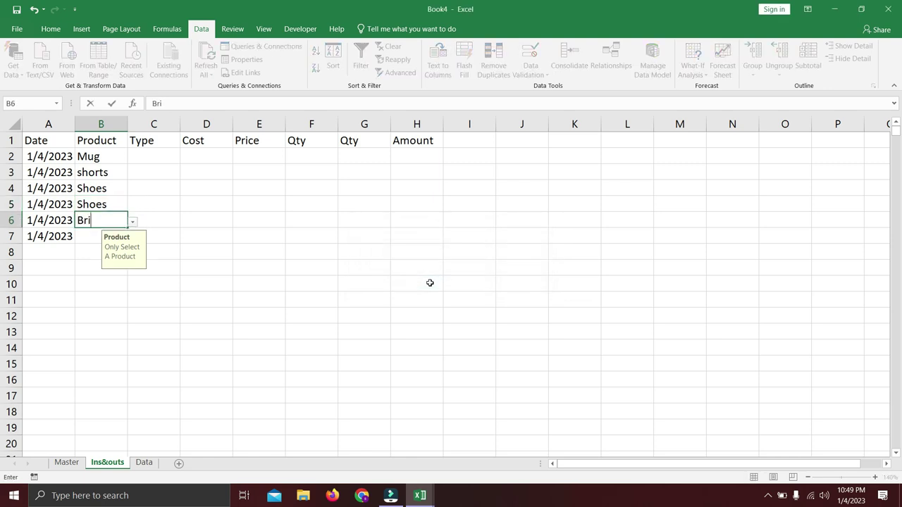
{"action": "type", "text": "ain"}
{"action": "key", "text": "Return"}
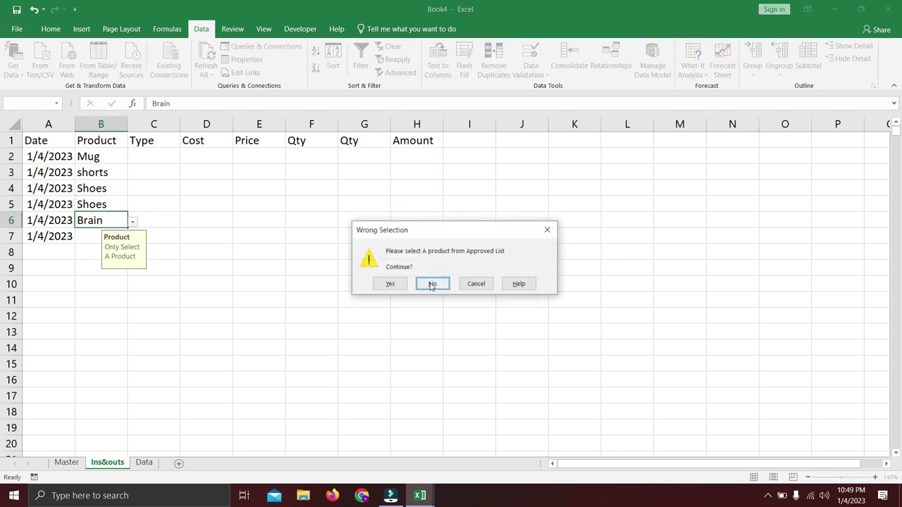
{"action": "left_click", "coordinate": [432, 284]}
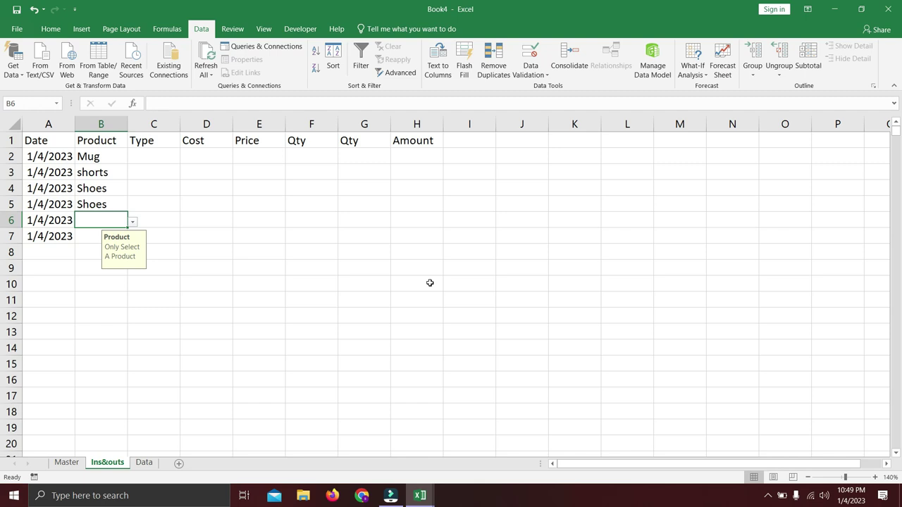
Start a data validation rule on C2 under the Type header that allows a list.
{"action": "key", "text": "Right"}
{"action": "key", "text": "Up"}
{"action": "key", "text": "Up"}
{"action": "key", "text": "Up"}
{"action": "key", "text": "Up"}
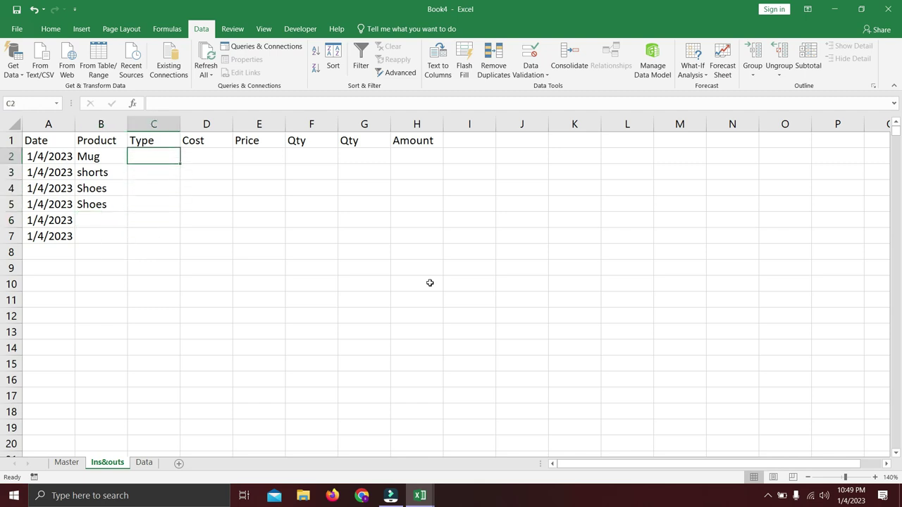
{"action": "left_click", "coordinate": [532, 70]}
{"action": "left_click", "coordinate": [542, 88]}
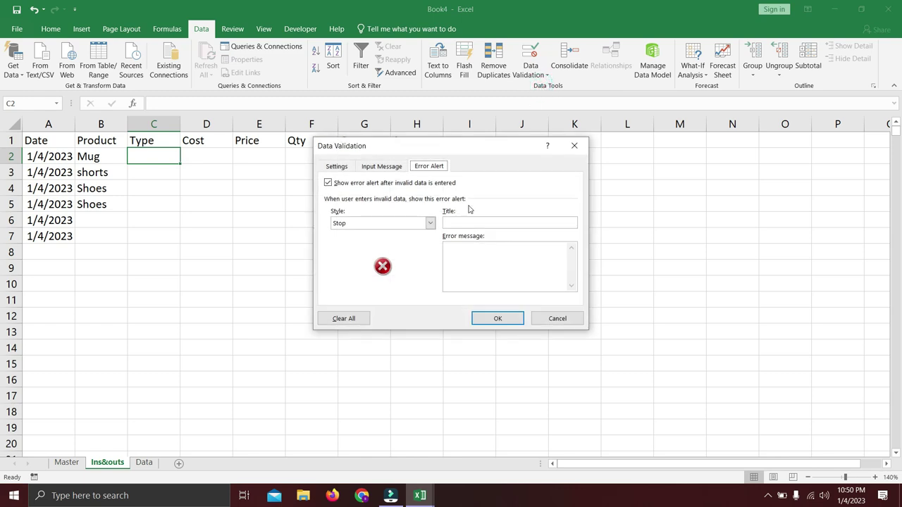
{"action": "left_click", "coordinate": [350, 167]}
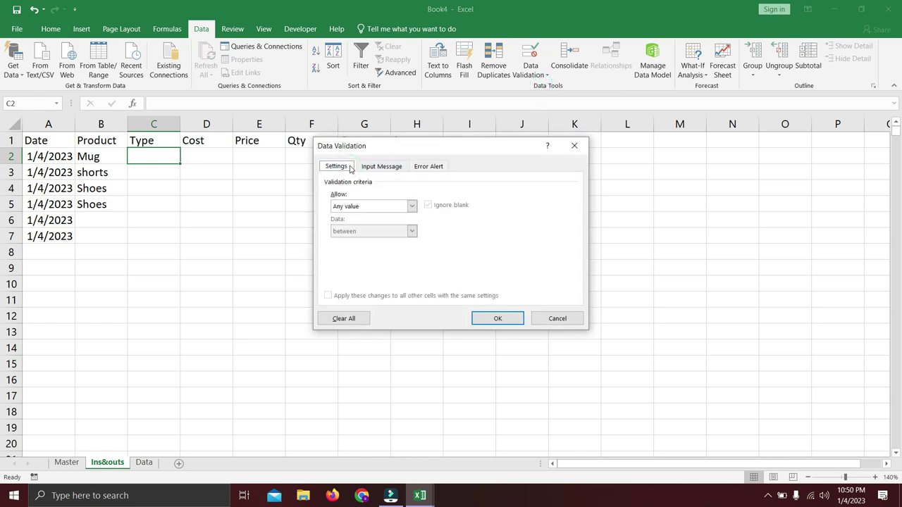
{"action": "left_click", "coordinate": [412, 206]}
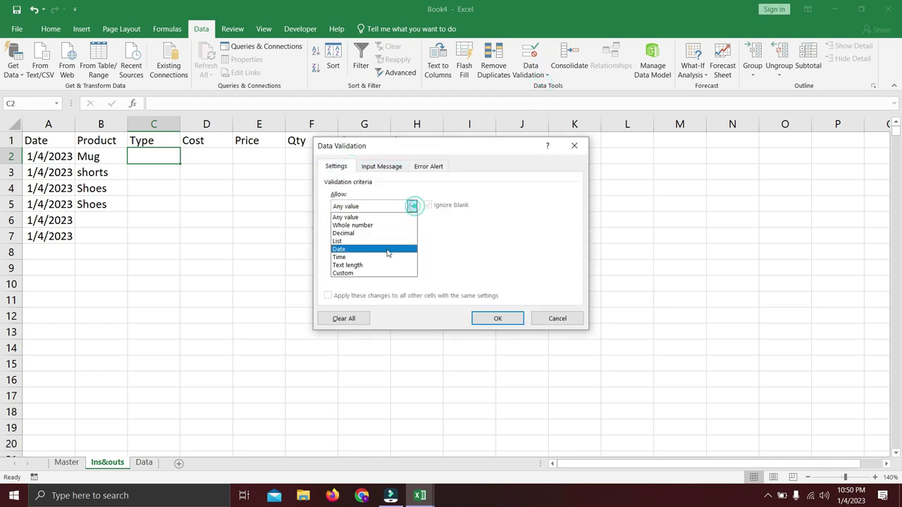
{"action": "left_click", "coordinate": [386, 245]}
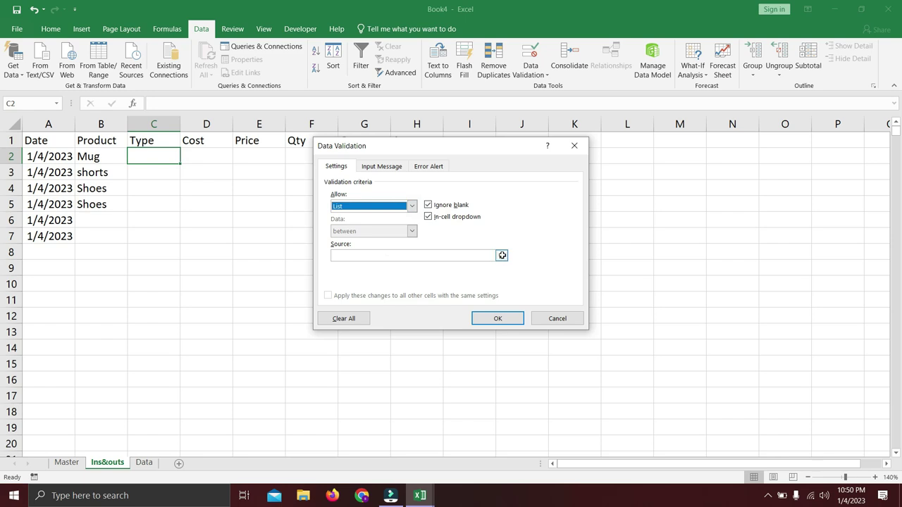
Set the list source of the Type rule to the Buy and Sell cells E2:E3 on the Data sheet.
{"action": "left_click", "coordinate": [501, 255]}
{"action": "left_click", "coordinate": [144, 463]}
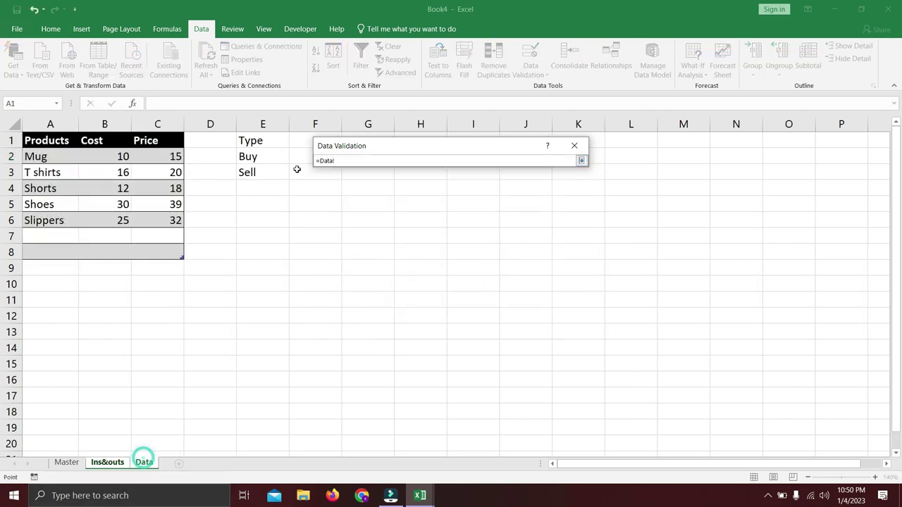
{"action": "left_click", "coordinate": [268, 162]}
{"action": "left_click_drag", "start_coordinate": [269, 162], "coordinate": [267, 167]}
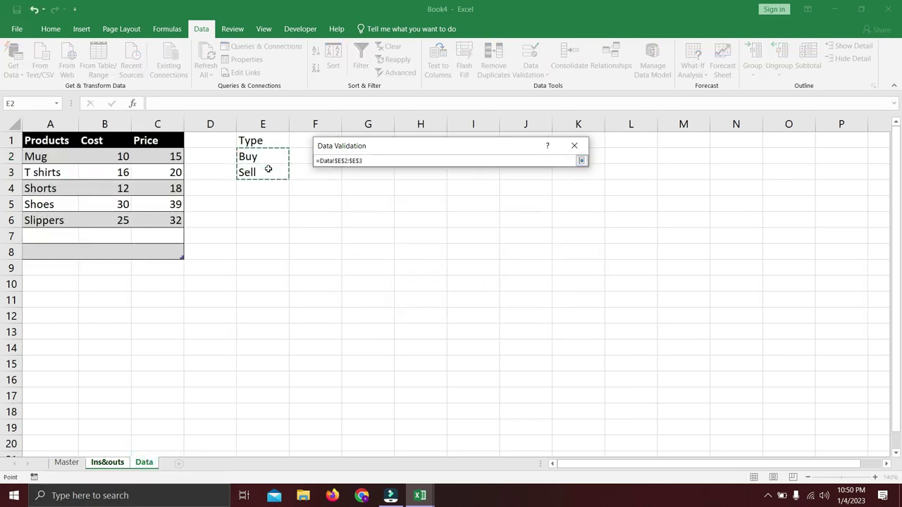
{"action": "key", "text": "Return"}
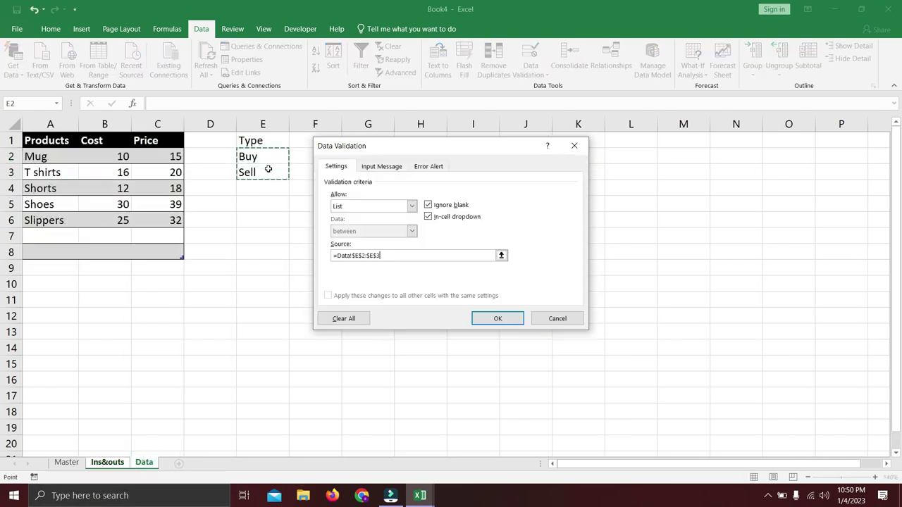
Add the input message title "Buy/ Sell" to the Type validation rule and apply it, leaving the error alert on Stop.
{"action": "left_click", "coordinate": [373, 166]}
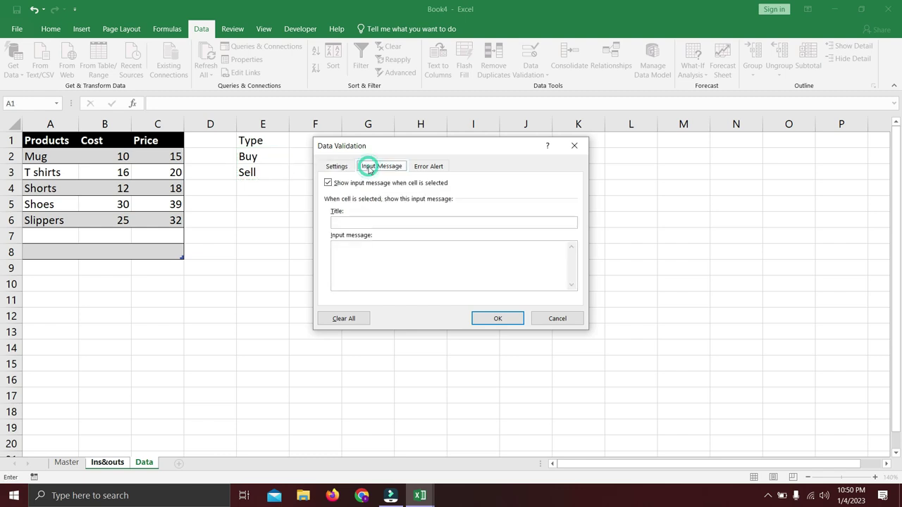
{"action": "left_click", "coordinate": [342, 224]}
{"action": "type", "text": "Buy"}
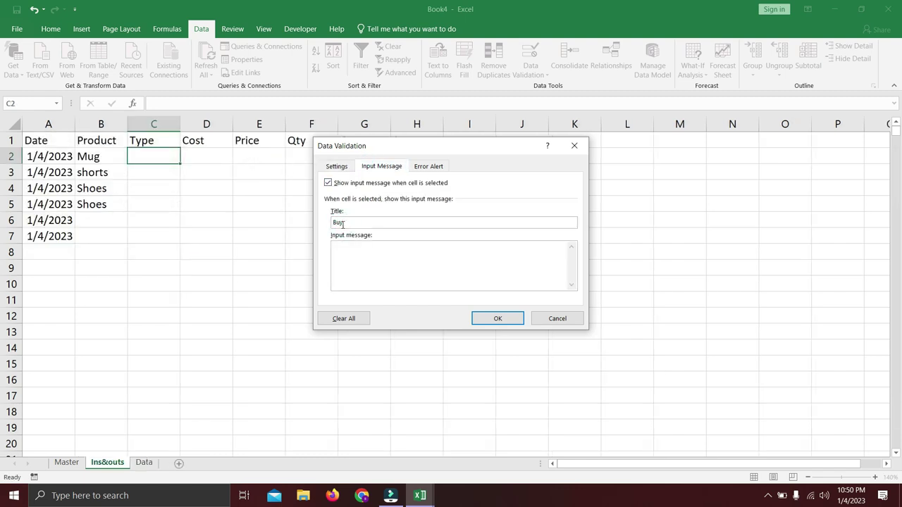
{"action": "type", "text": "/ Sell"}
{"action": "left_click", "coordinate": [436, 167]}
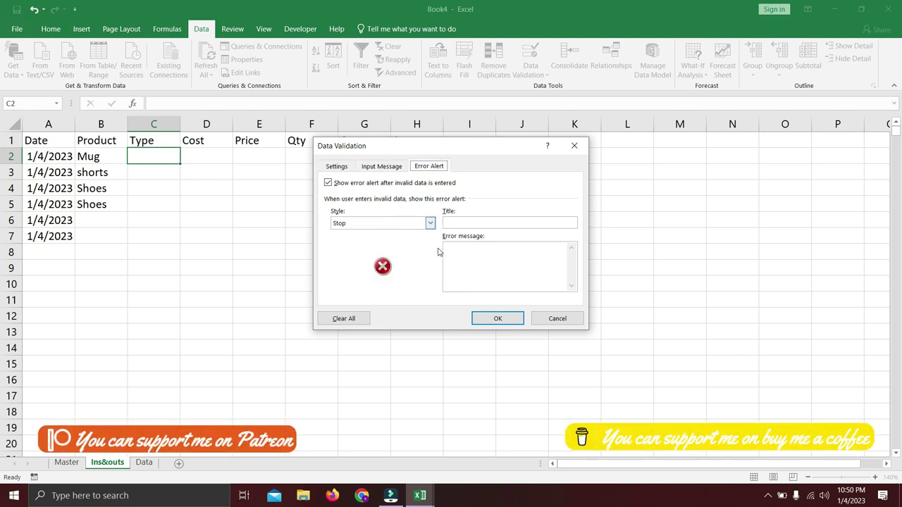
{"action": "left_click", "coordinate": [497, 319]}
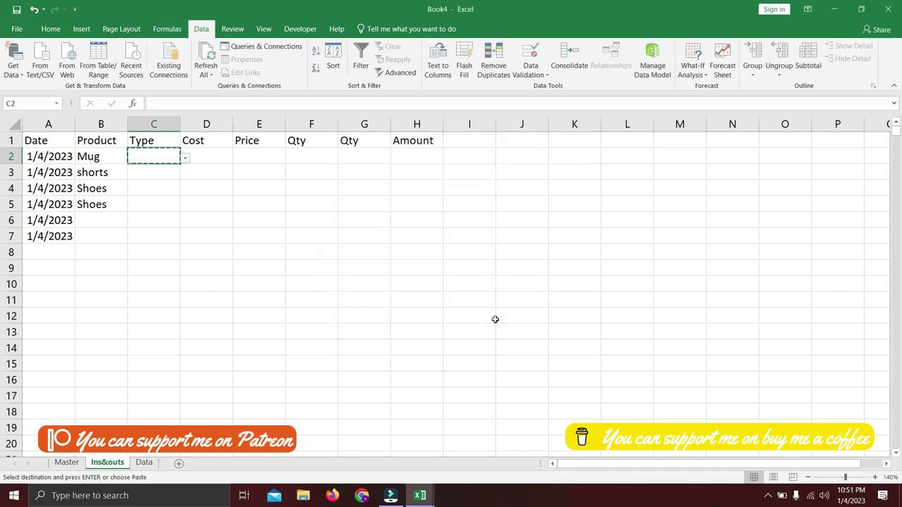
Copy the validation rule from C2 to the Type cells from C3 down the column.
{"action": "key", "text": "Down"}
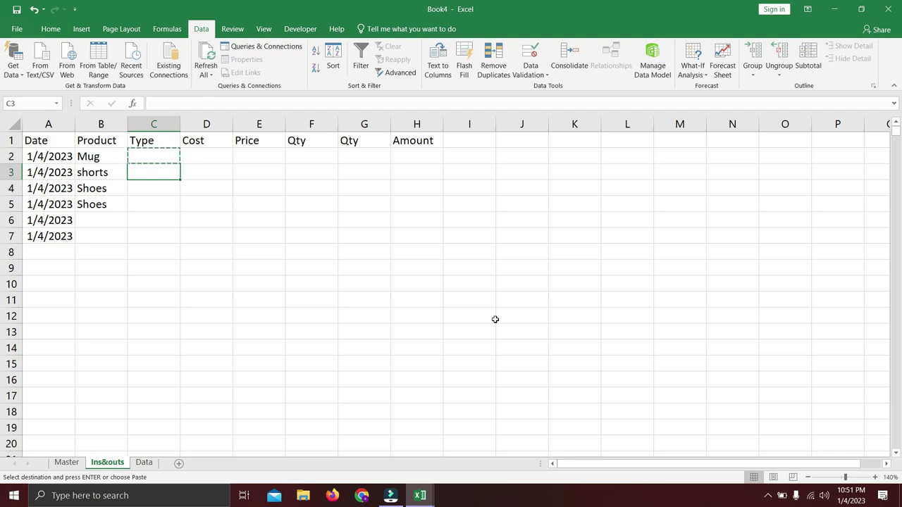
{"action": "key", "text": "ctrl+shift+Down"}
{"action": "key", "text": "ctrl+v"}
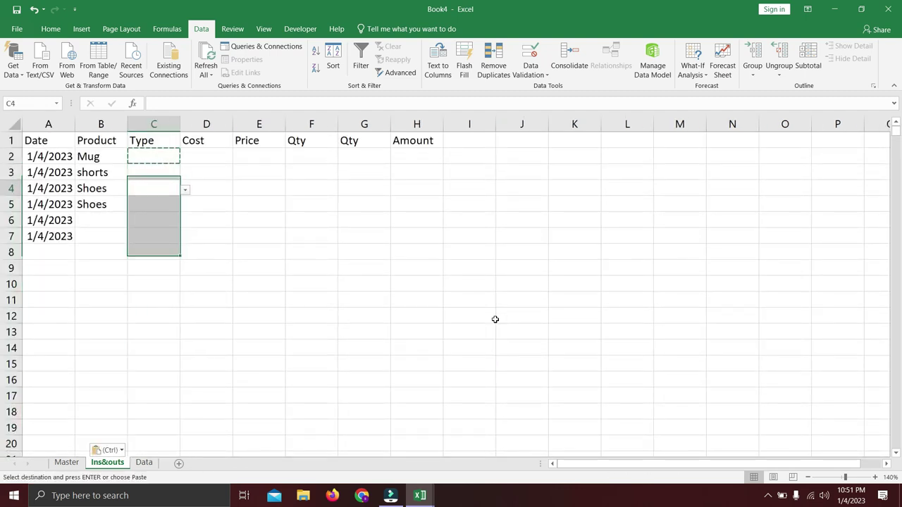
{"action": "key", "text": "Down"}
{"action": "key", "text": "Down"}
{"action": "key", "text": "Down"}
{"action": "key", "text": "Down"}
{"action": "key", "text": "Up"}
{"action": "key", "text": "Up"}
{"action": "key", "text": "Up"}
{"action": "key", "text": "Up"}
{"action": "key", "text": "Up"}
{"action": "key", "text": "Up"}
{"action": "key", "text": "Up"}
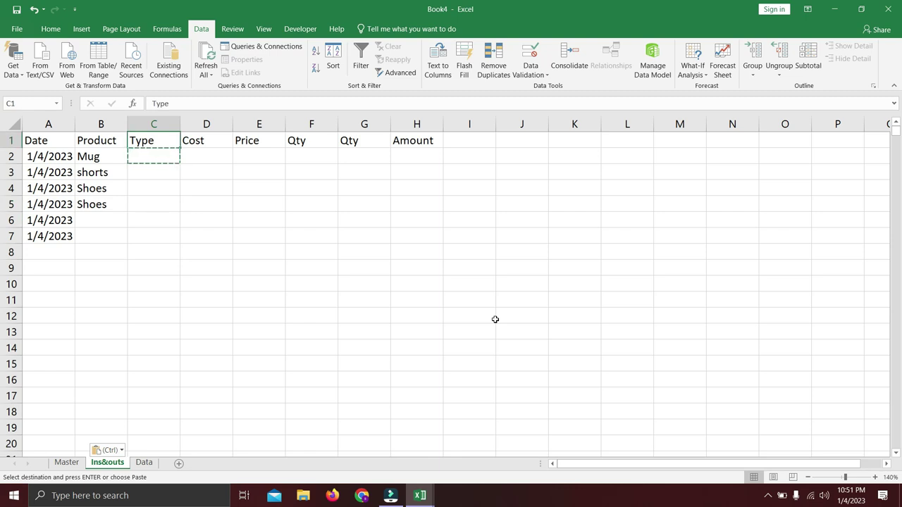
{"action": "key", "text": "Down"}
{"action": "key", "text": "Down"}
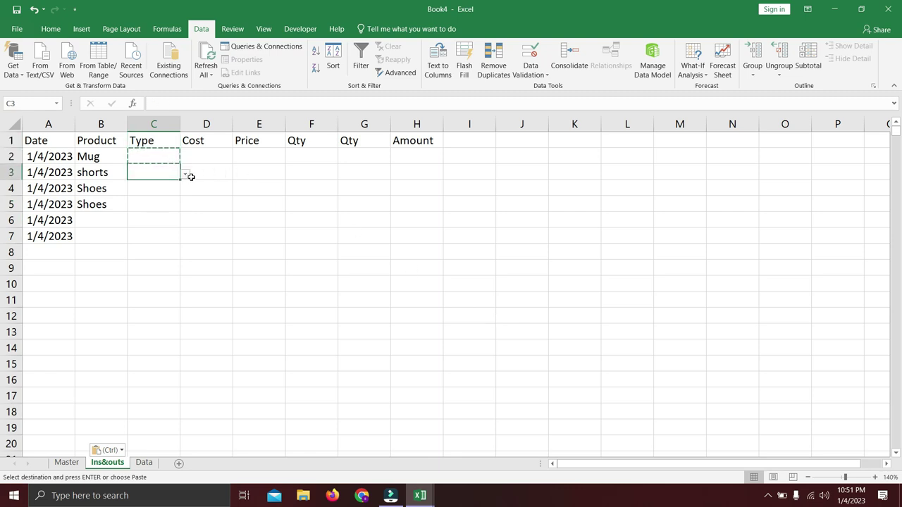
Enter Buy as the type for the Mug row in C2.
{"action": "key", "text": "Up"}
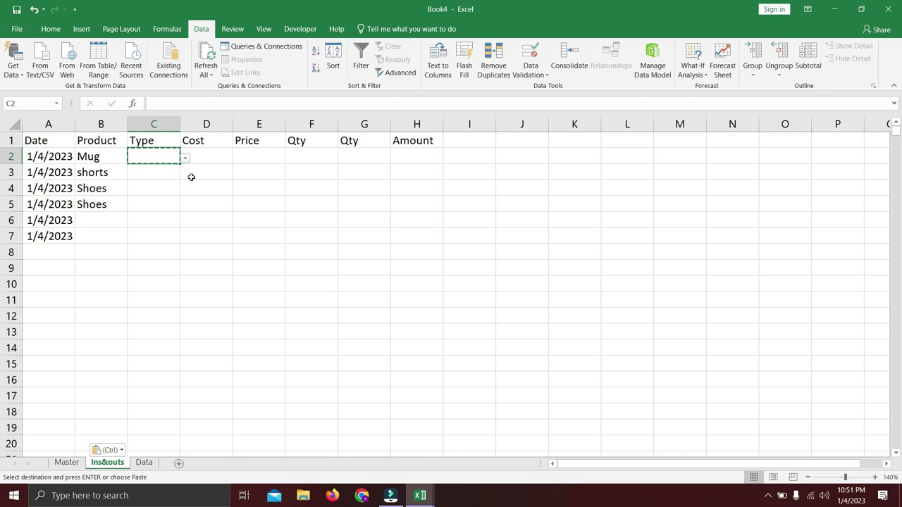
{"action": "type", "text": "Buy"}
{"action": "key", "text": "Return"}
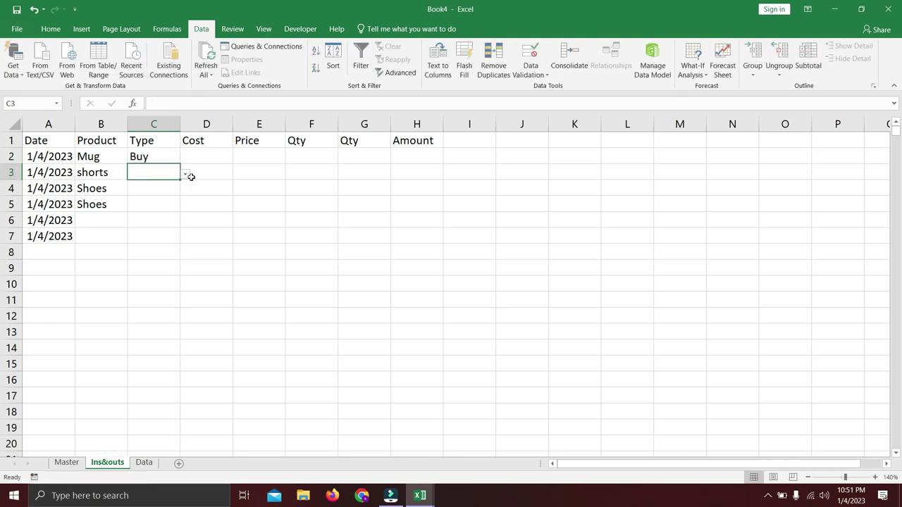
Test the Type validation in C3 with the unlisted entry Brain, cancel it and enter Sell instead.
{"action": "type", "text": "Brain"}
{"action": "key", "text": "Return"}
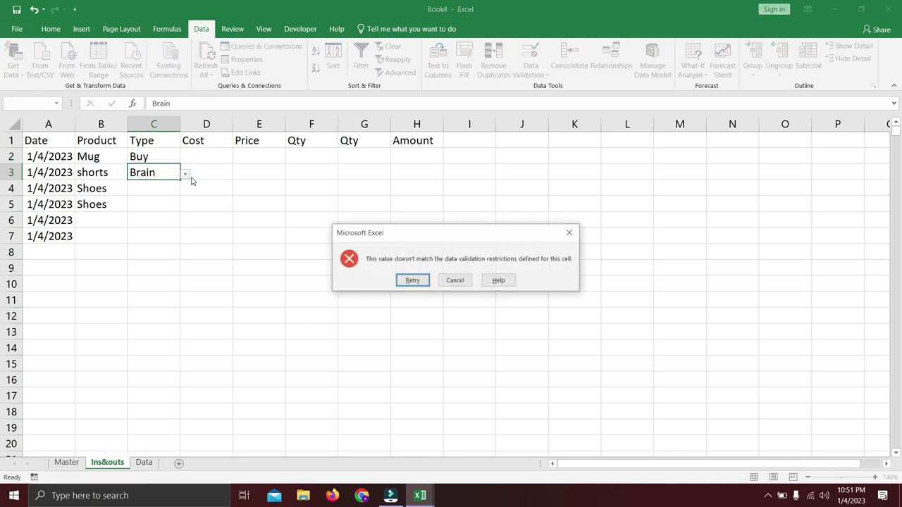
{"action": "key", "text": "Escape"}
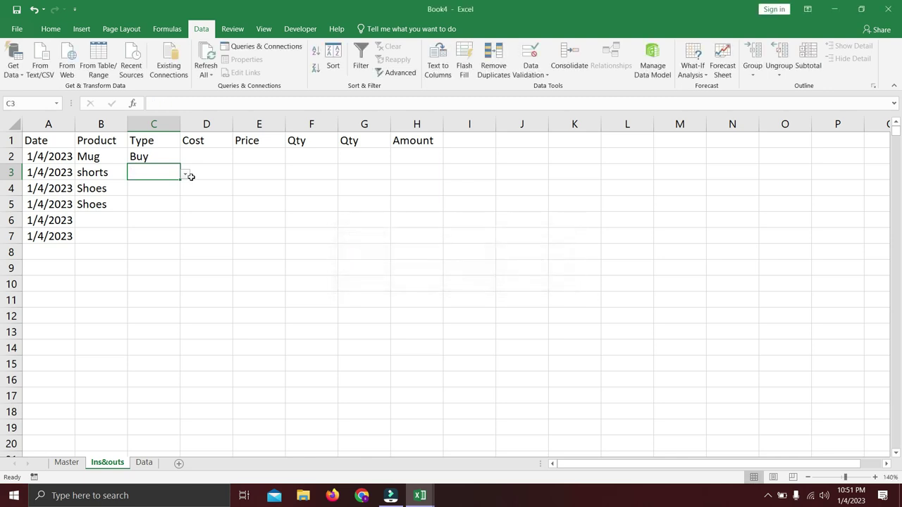
{"action": "type", "text": "Sell"}
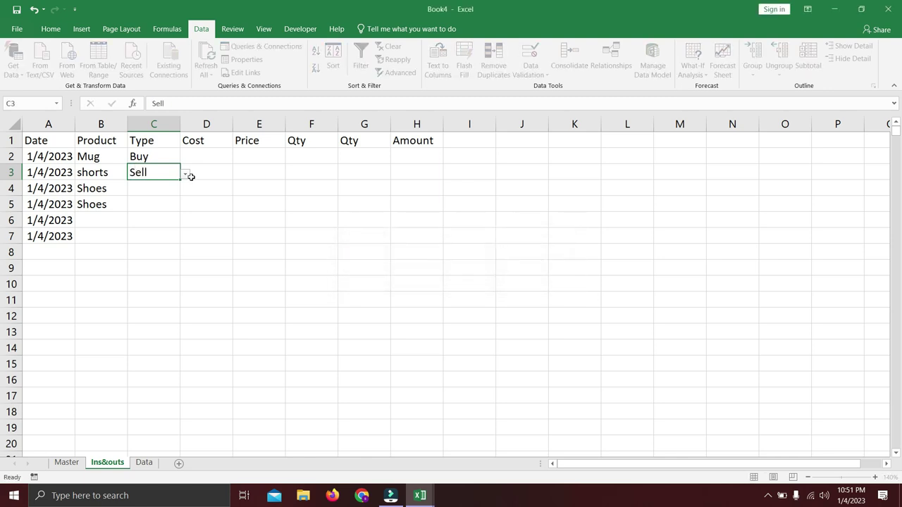
{"action": "key", "text": "Return"}
Try to enter the unlisted type Purchase in C4 and cancel the entry.
{"action": "type", "text": "Pur"}
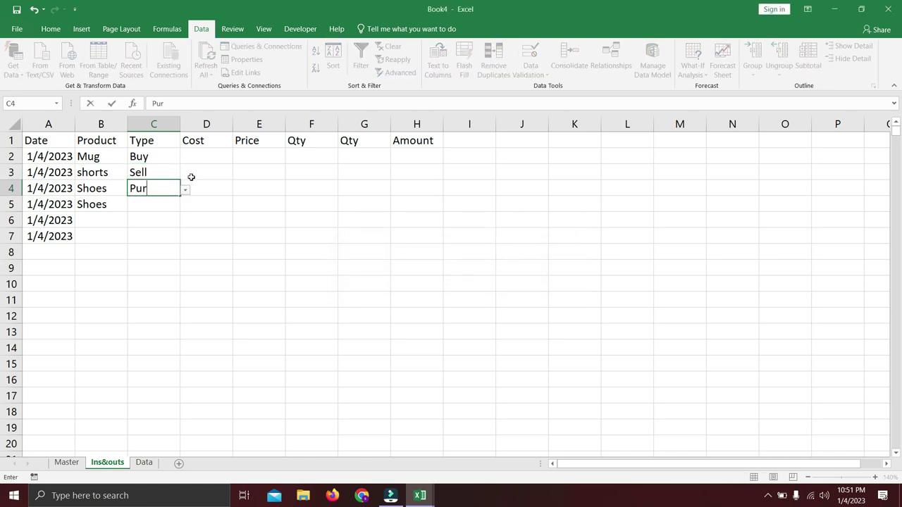
{"action": "type", "text": "chase"}
{"action": "key", "text": "Return"}
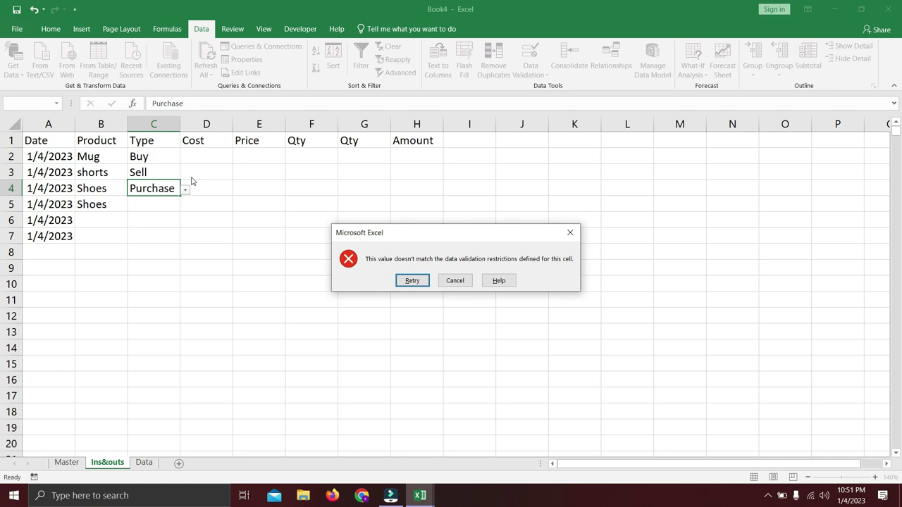
{"action": "key", "text": "Tab"}
{"action": "key", "text": "Return"}
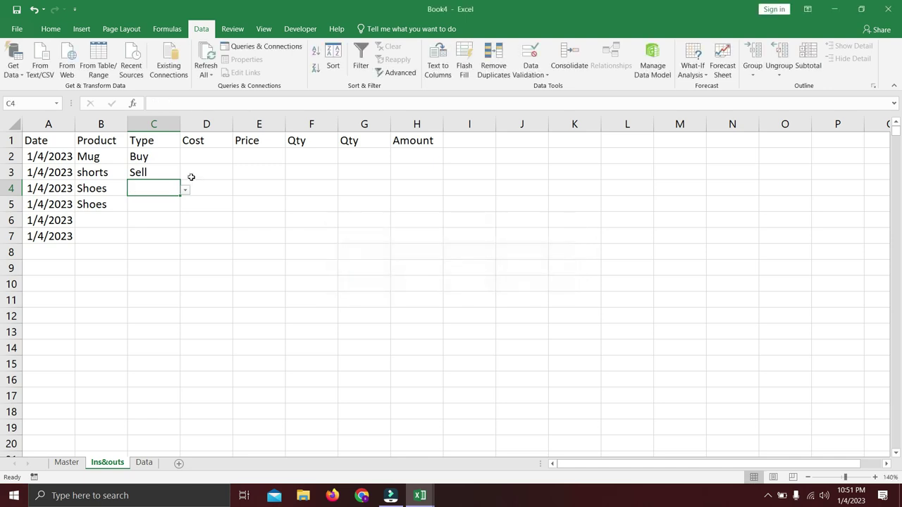
Copy the Sell entry from C3 into C4.
{"action": "key", "text": "Up"}
{"action": "key", "text": "ctrl+c"}
{"action": "key", "text": "Down"}
{"action": "key", "text": "ctrl+v"}
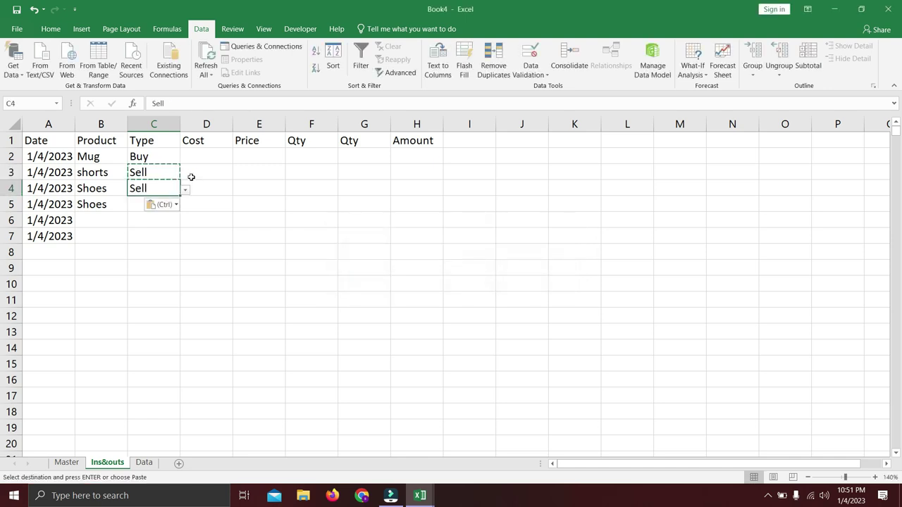
Change the type in C3 to Buy and enter Sell in C5.
{"action": "key", "text": "Up"}
{"action": "type", "text": "Buy"}
{"action": "key", "text": "Return"}
{"action": "key", "text": "Return"}
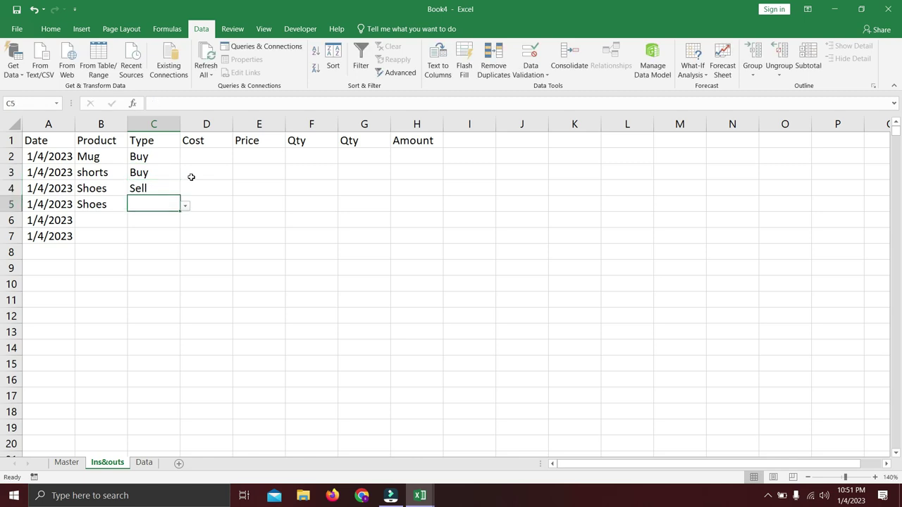
{"action": "type", "text": "Sell"}
{"action": "key", "text": "Return"}
Enter the products Shorts, Slippers and T shirts in B6 to B8.
{"action": "key", "text": "Left"}
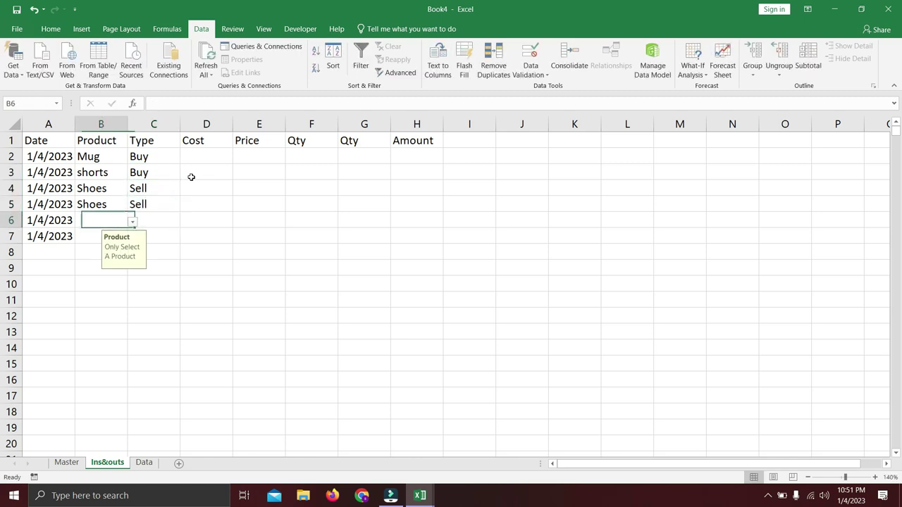
{"action": "type", "text": "Shorts"}
{"action": "key", "text": "Return"}
{"action": "type", "text": "S"}
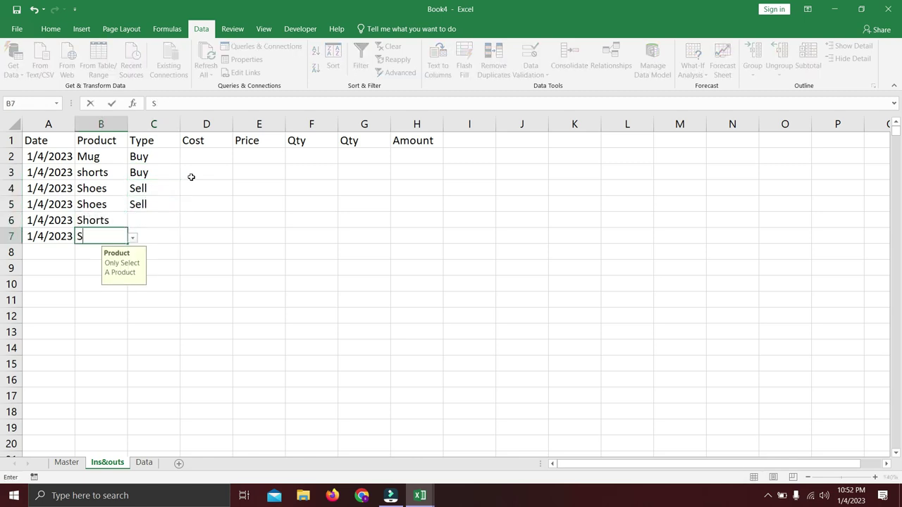
{"action": "type", "text": "lippers"}
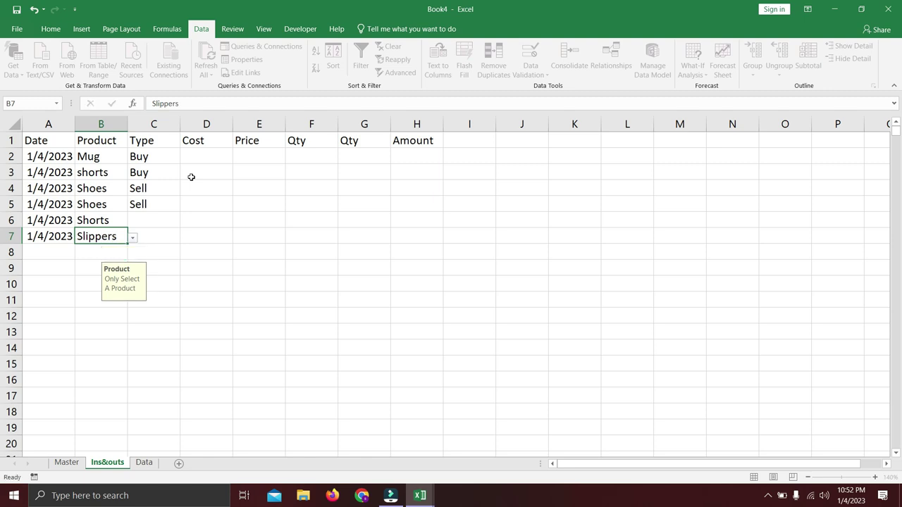
{"action": "key", "text": "Return"}
{"action": "type", "text": "T shirts"}
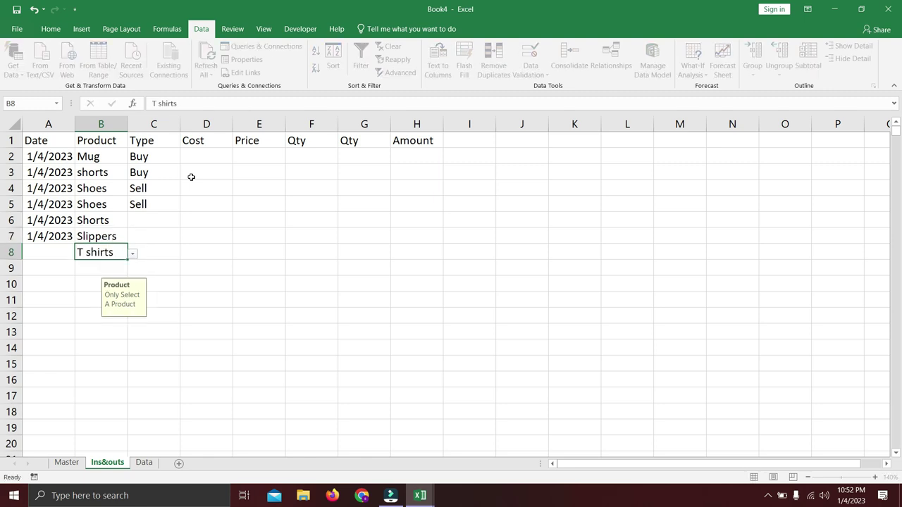
{"action": "key", "text": "Return"}
Try to enter the unlisted product Shirts in B9 and cancel the entry.
{"action": "type", "text": "Shirts"}
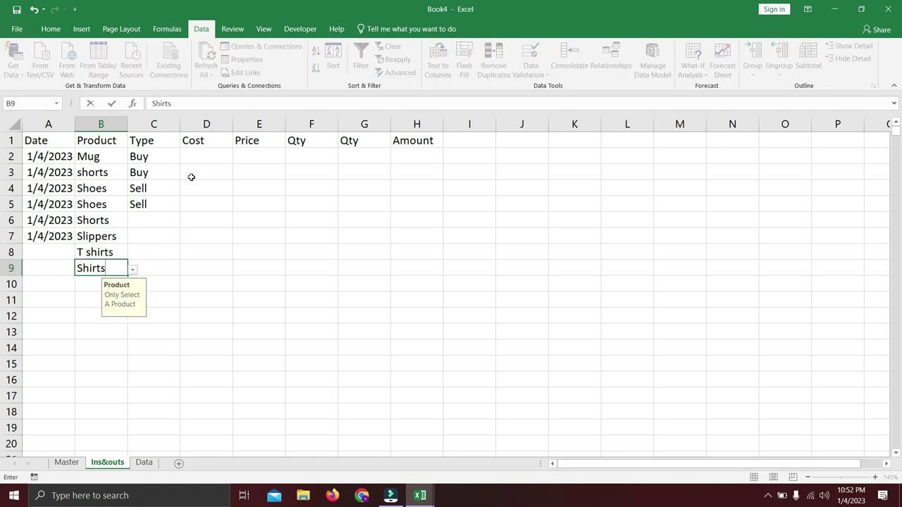
{"action": "key", "text": "Return"}
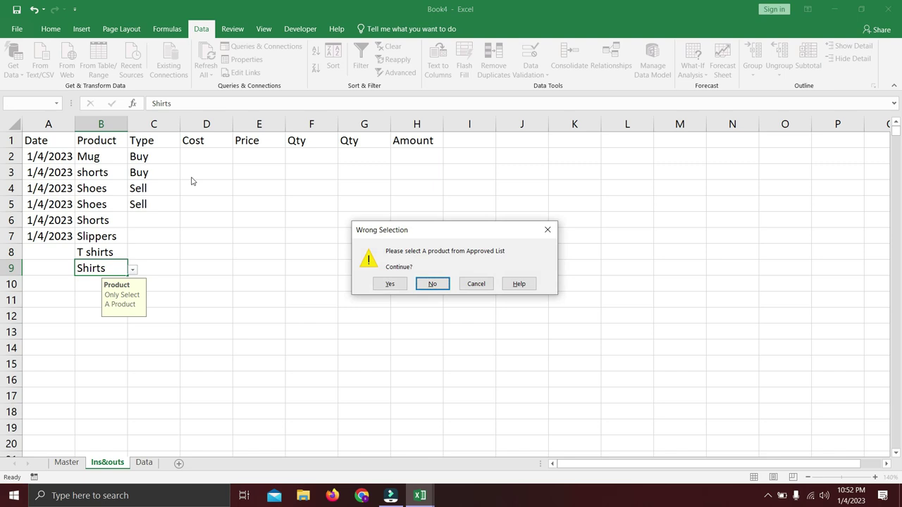
{"action": "key", "text": "Escape"}
Start an IF formula in Cost cell D2 that tests whether the type in C2 equals "buy".
{"action": "key", "text": "Up"}
{"action": "key", "text": "Right"}
{"action": "key", "text": "Up"}
{"action": "key", "text": "Up"}
{"action": "key", "text": "Up"}
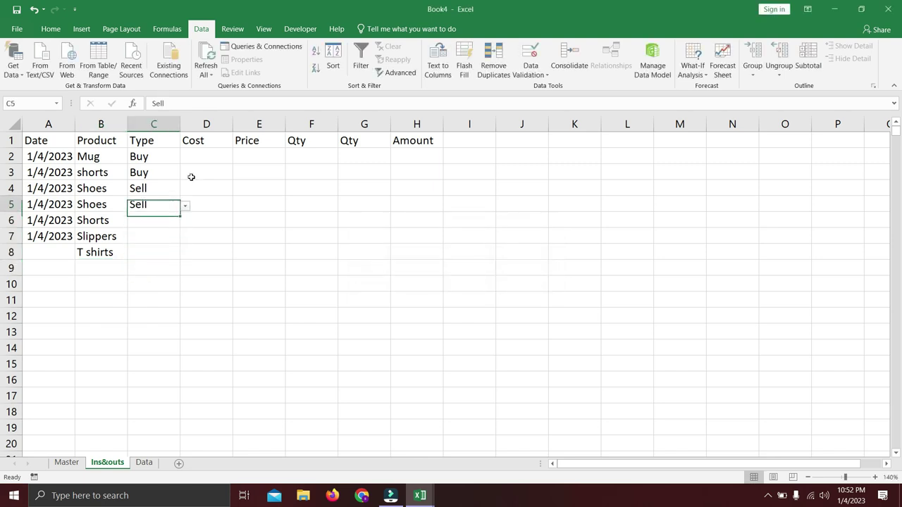
{"action": "key", "text": "Up"}
{"action": "key", "text": "Up"}
{"action": "key", "text": "Up"}
{"action": "key", "text": "Right"}
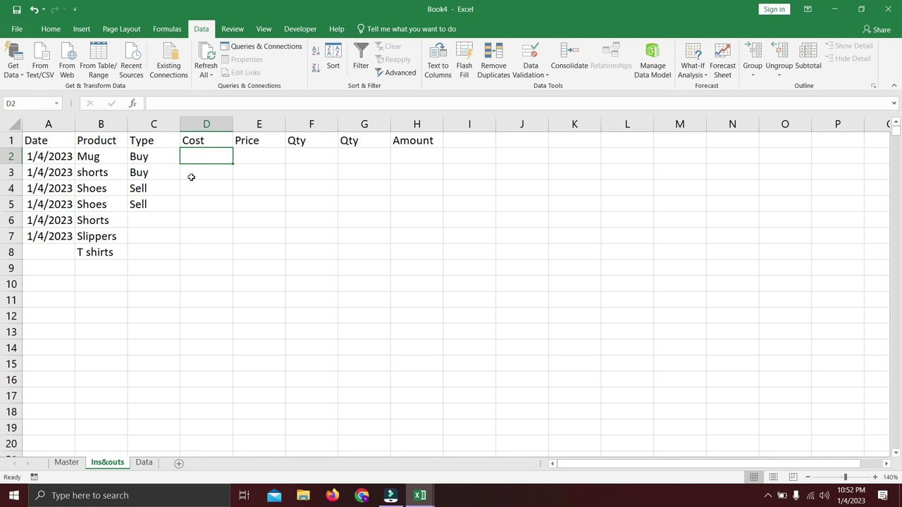
{"action": "type", "text": "=if"}
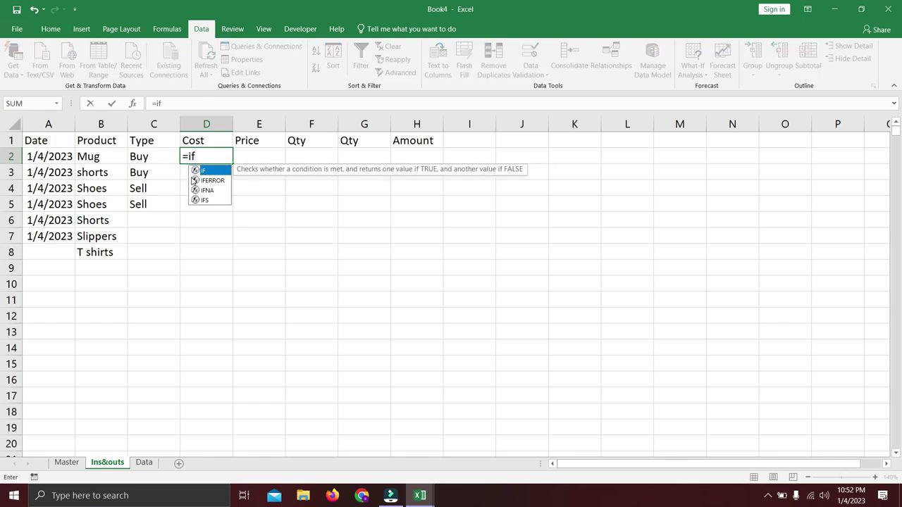
{"action": "key", "text": "Tab"}
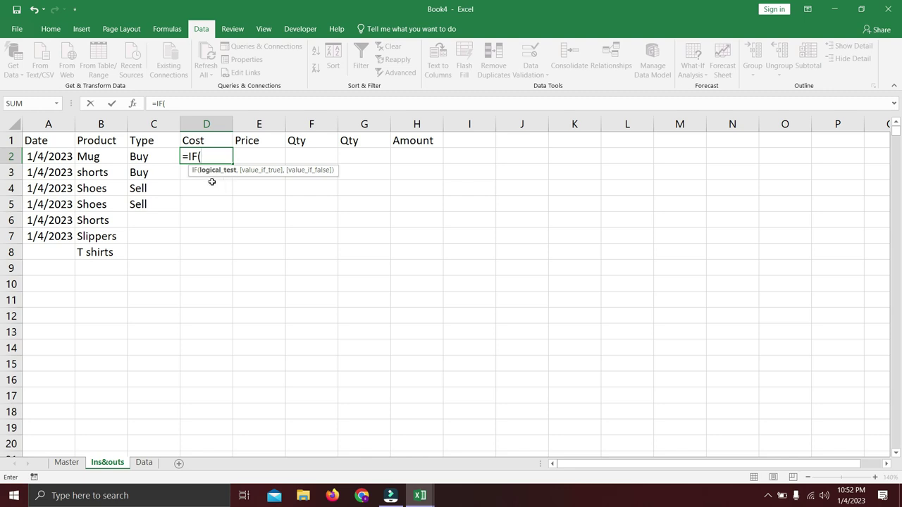
{"action": "key", "text": "Left"}
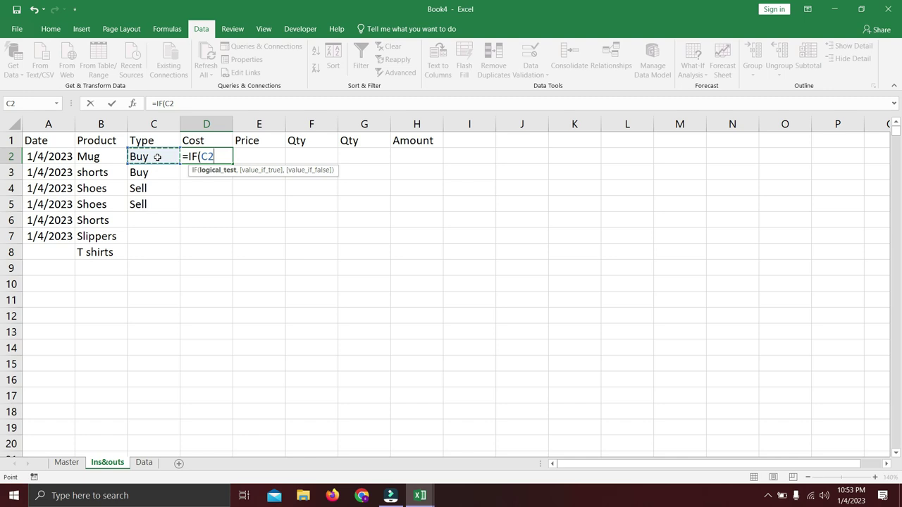
{"action": "type", "text": "=\"buy"}
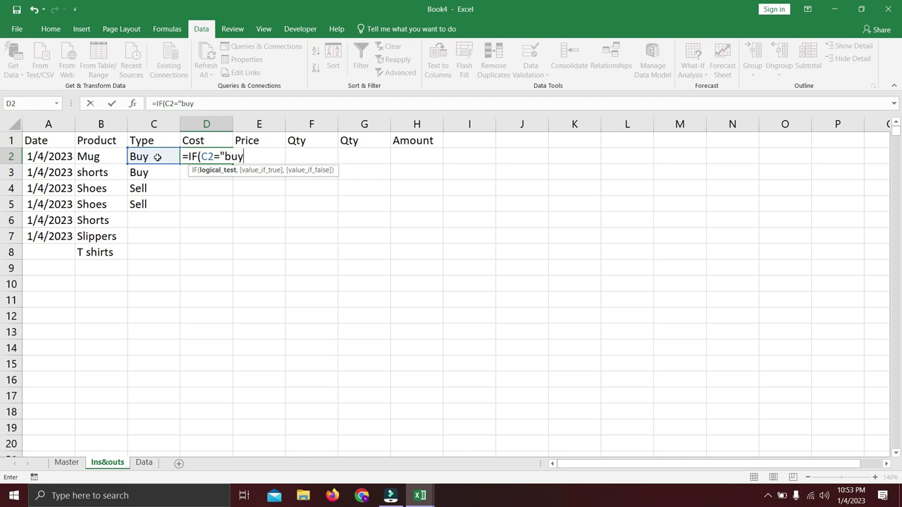
{"action": "type", "text": "\","}
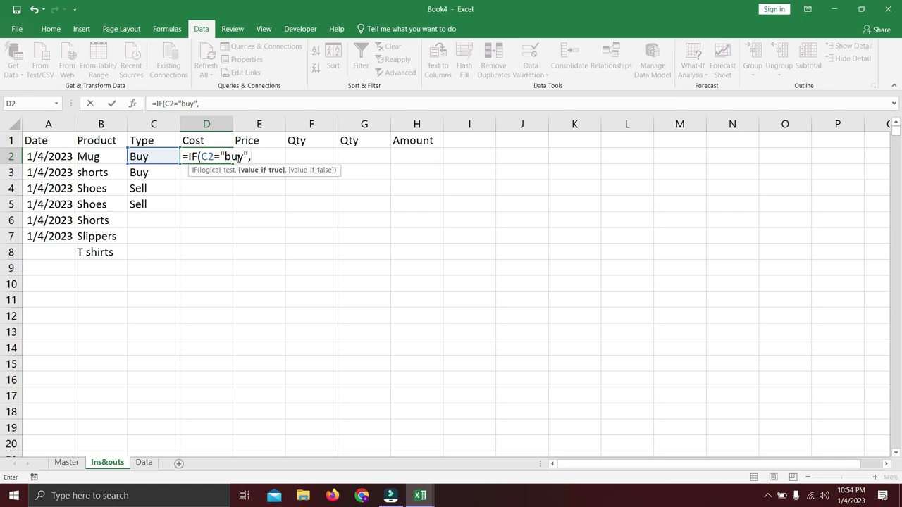
As the value if true, add a VLOOKUP of B2 in the Products and Cost columns of the Data sheet's table, A1:B8.
{"action": "type", "text": "vlookup"}
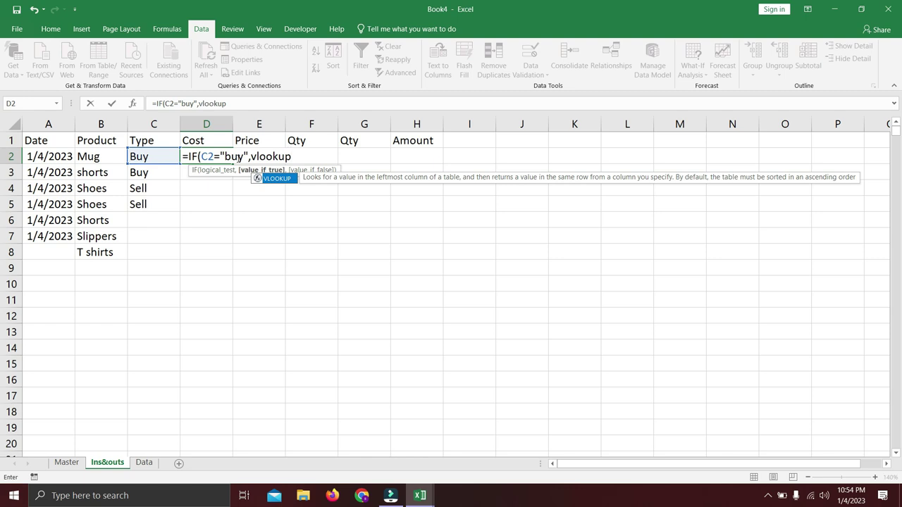
{"action": "key", "text": "Tab"}
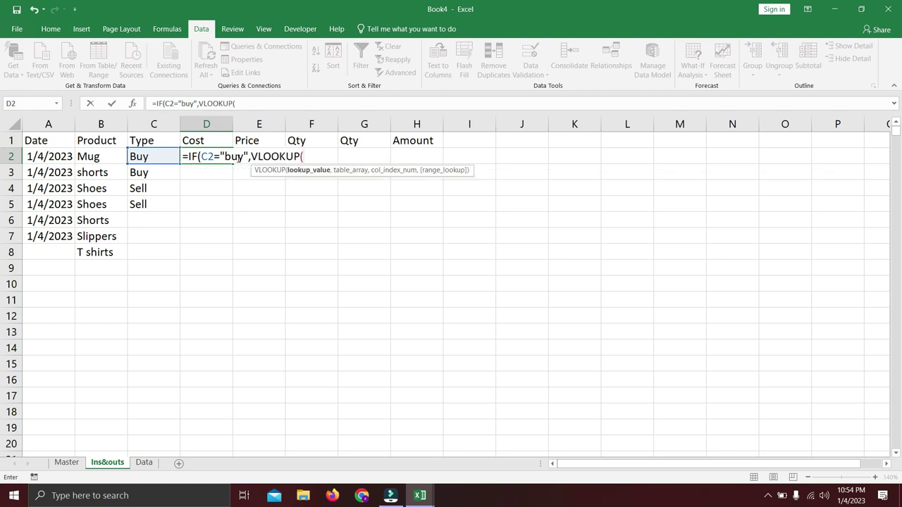
{"action": "left_click", "coordinate": [113, 156]}
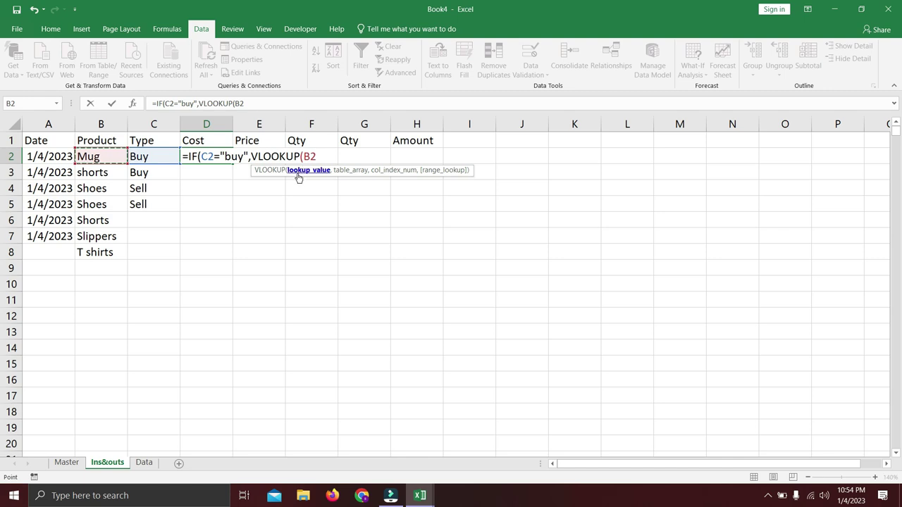
{"action": "type", "text": ","}
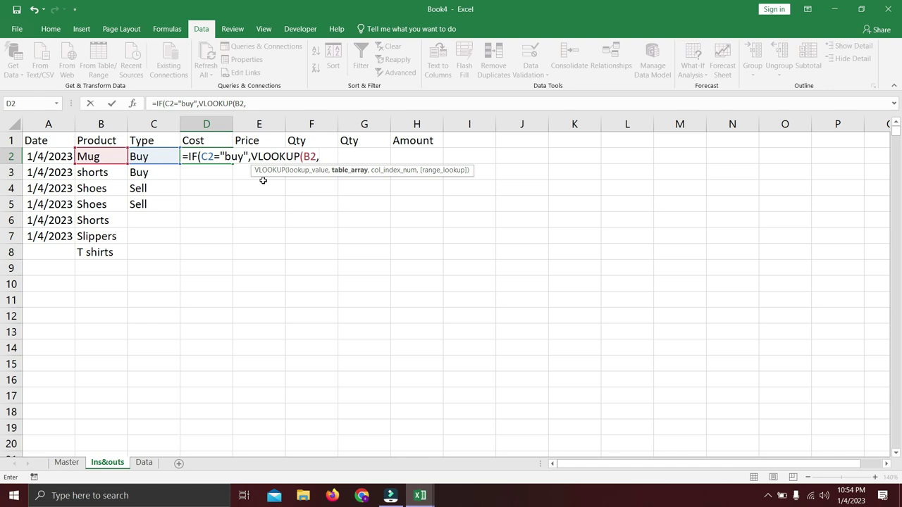
{"action": "key", "text": "ctrl+Page_Down"}
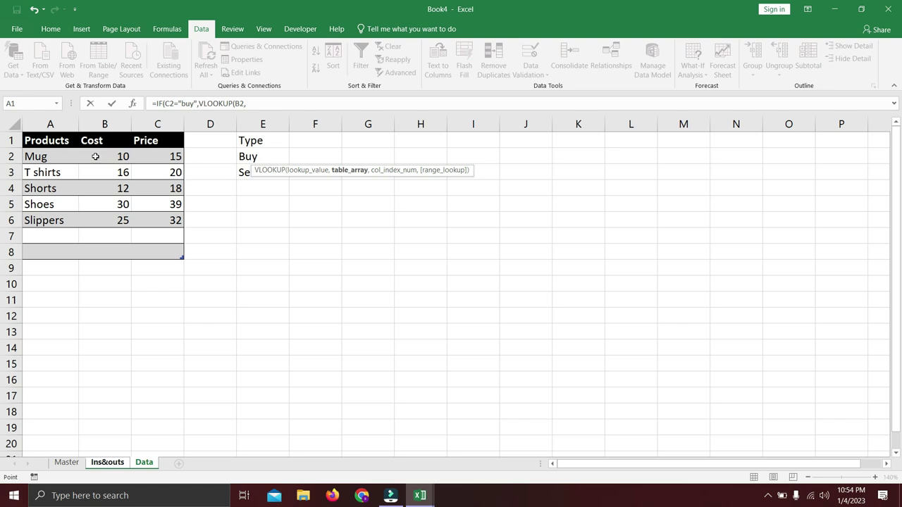
{"action": "left_click", "coordinate": [63, 140]}
{"action": "left_click_drag", "start_coordinate": [68, 137], "coordinate": [105, 250]}
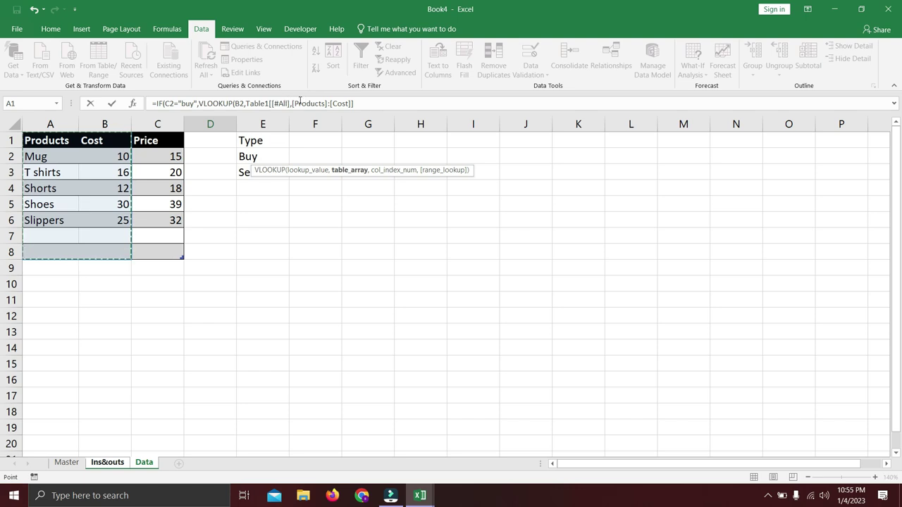
Complete the D2 formula with column index 2, exact match (FALSE) and 0 as the value if false.
{"action": "type", "text": ",2"}
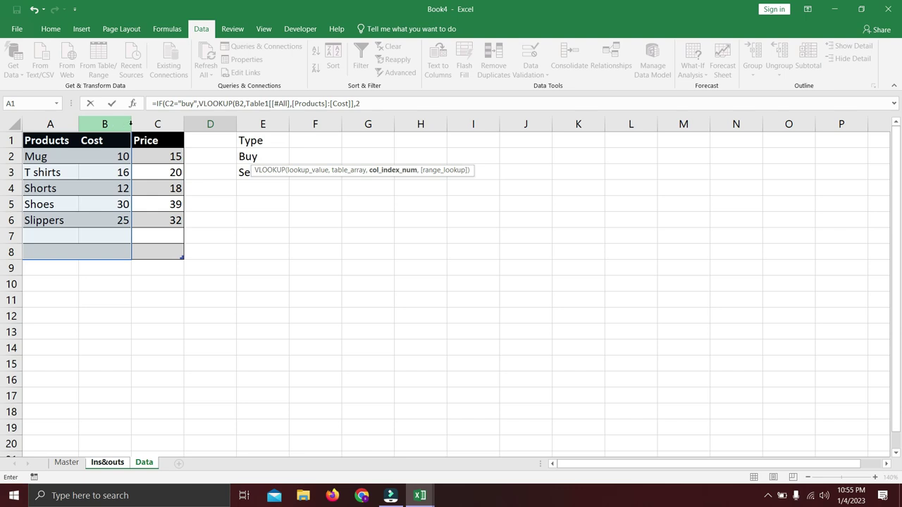
{"action": "left_click", "coordinate": [357, 105]}
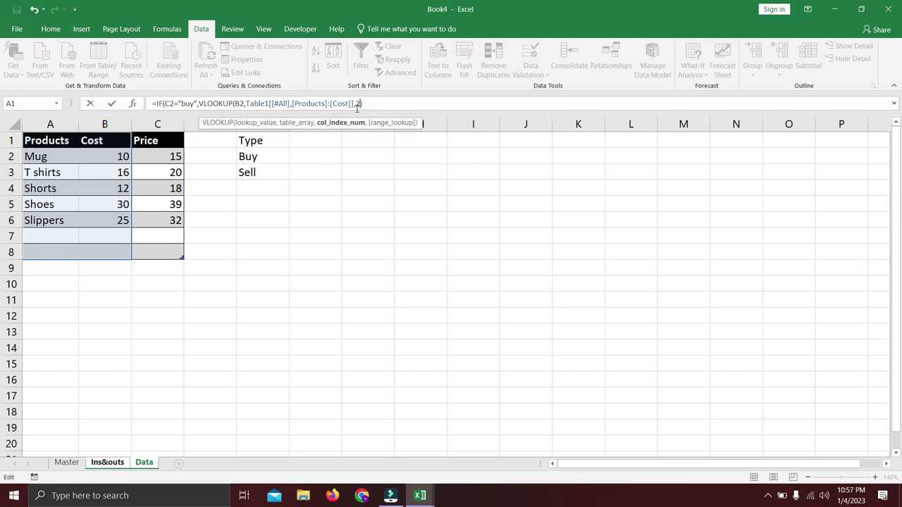
{"action": "type", "text": ","}
{"action": "key", "text": "Down"}
{"action": "key", "text": "Tab"}
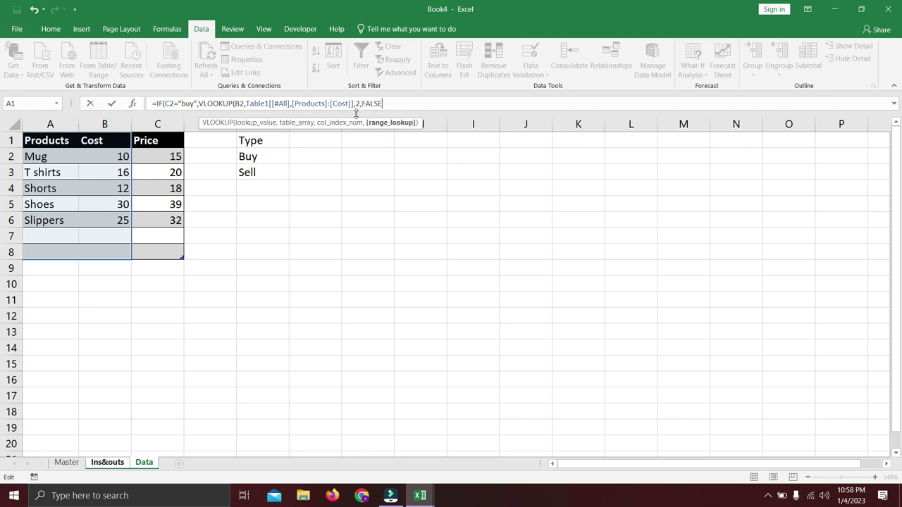
{"action": "type", "text": ")"}
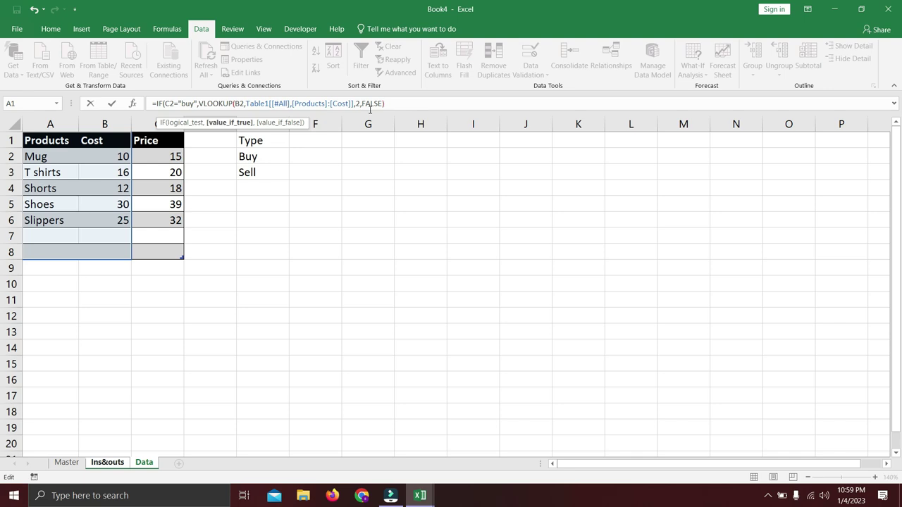
{"action": "type", "text": ","}
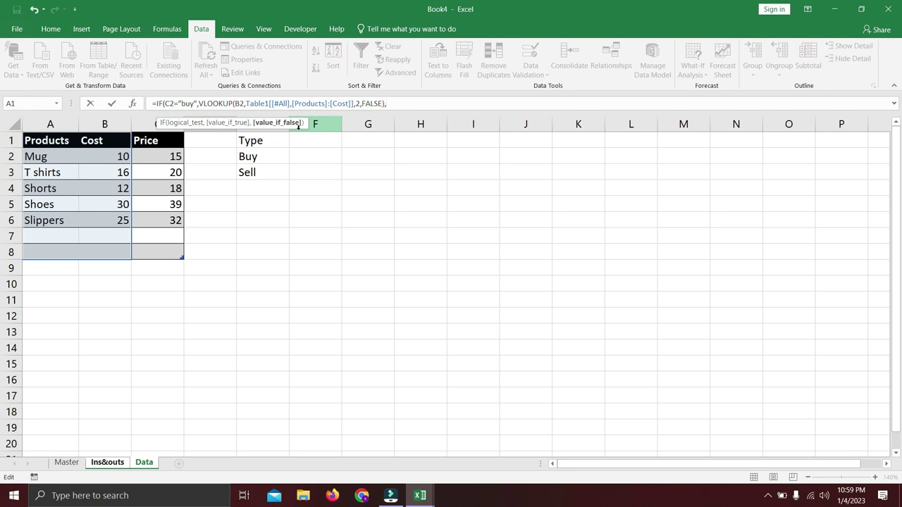
{"action": "type", "text": "0)"}
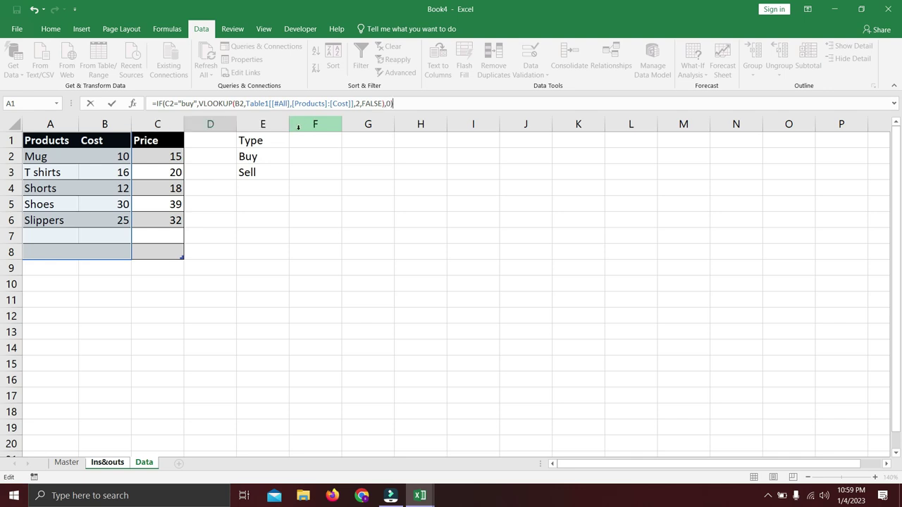
{"action": "key", "text": "Return"}
{"action": "key", "text": "Up"}
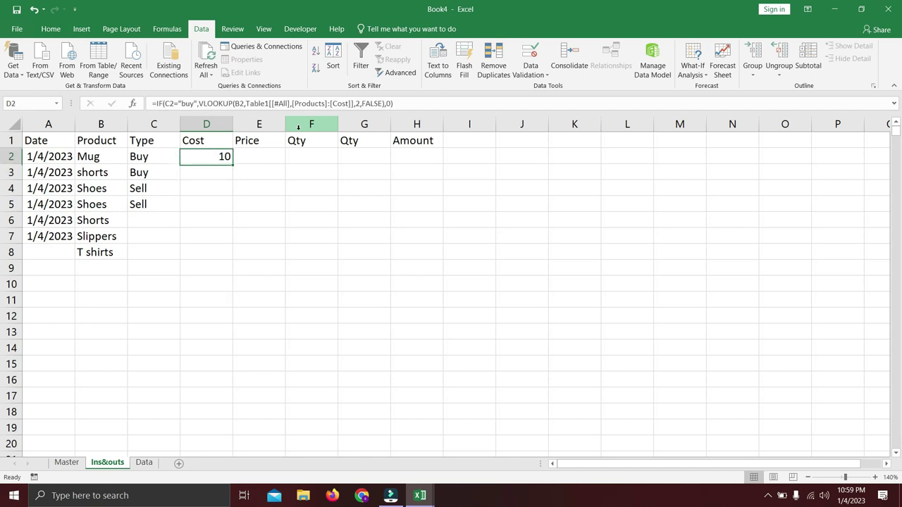
Copy the Cost formula from D2 into D3.
{"action": "key", "text": "ctrl+c"}
{"action": "key", "text": "Down"}
{"action": "key", "text": "ctrl+v"}
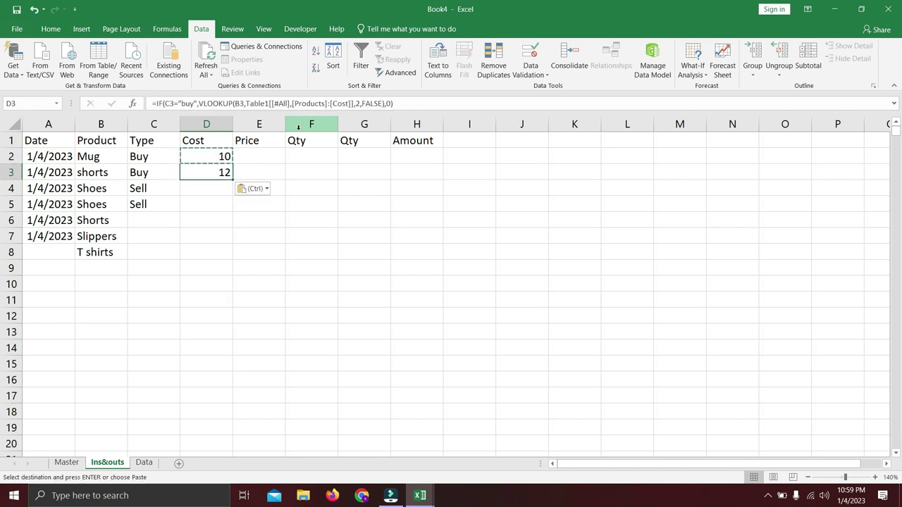
Check the product costs in the Data sheet's table against the looked-up cost in D3 on the Ins&outs sheet.
{"action": "key", "text": "ctrl+Page_Down"}
{"action": "key", "text": "Right"}
{"action": "key", "text": "Up"}
{"action": "key", "text": "Up"}
{"action": "key", "text": "Up"}
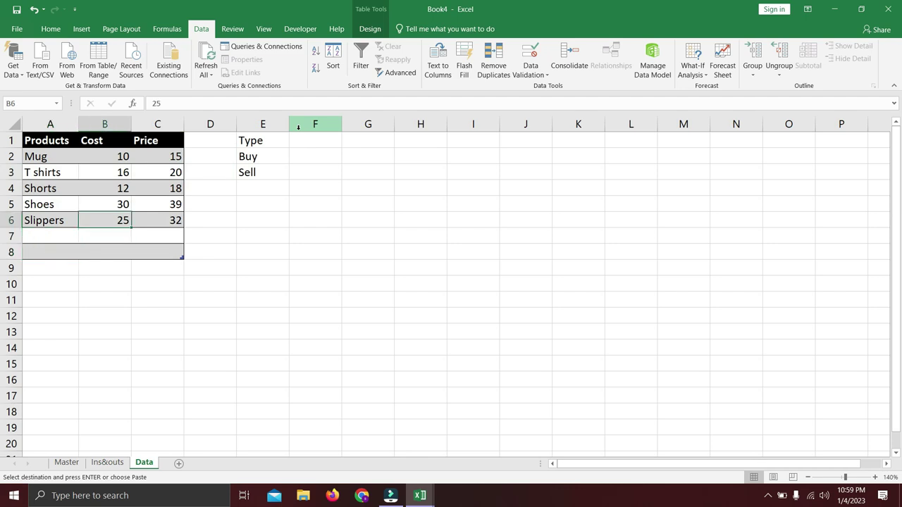
{"action": "key", "text": "ctrl+Page_Up"}
{"action": "key", "text": "ctrl+v"}
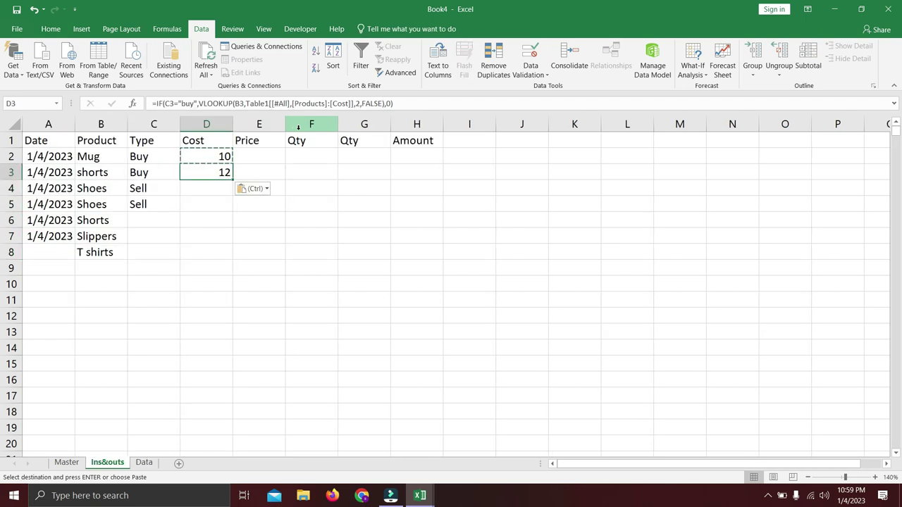
Copy the Cost formula from D3 down to D4:D13.
{"action": "key", "text": "ctrl+c"}
{"action": "key", "text": "Down"}
{"action": "key", "text": "shift+Down"}
{"action": "key", "text": "shift+Down"}
{"action": "key", "text": "shift+Down"}
{"action": "key", "text": "shift+Down"}
{"action": "key", "text": "shift+Down"}
{"action": "key", "text": "shift+Down"}
{"action": "key", "text": "shift+Down"}
{"action": "key", "text": "shift+Down"}
{"action": "key", "text": "shift+Down"}
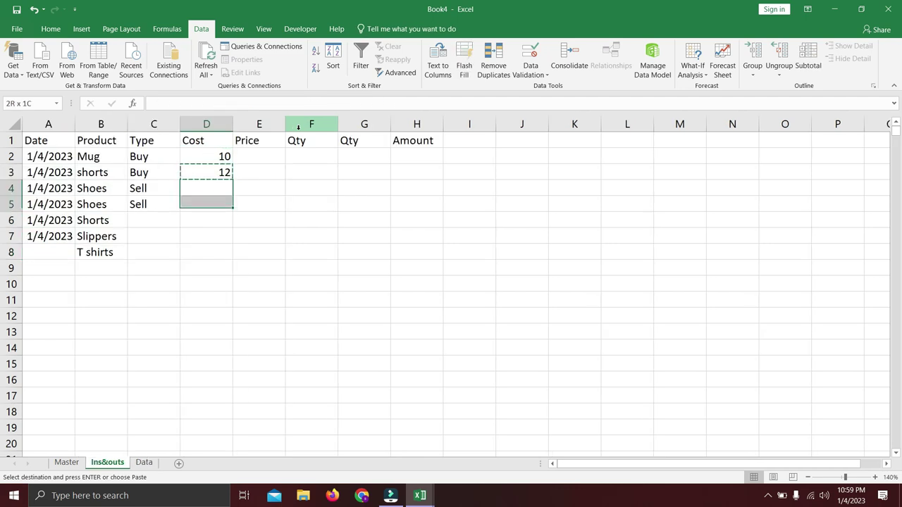
{"action": "key", "text": "ctrl+v"}
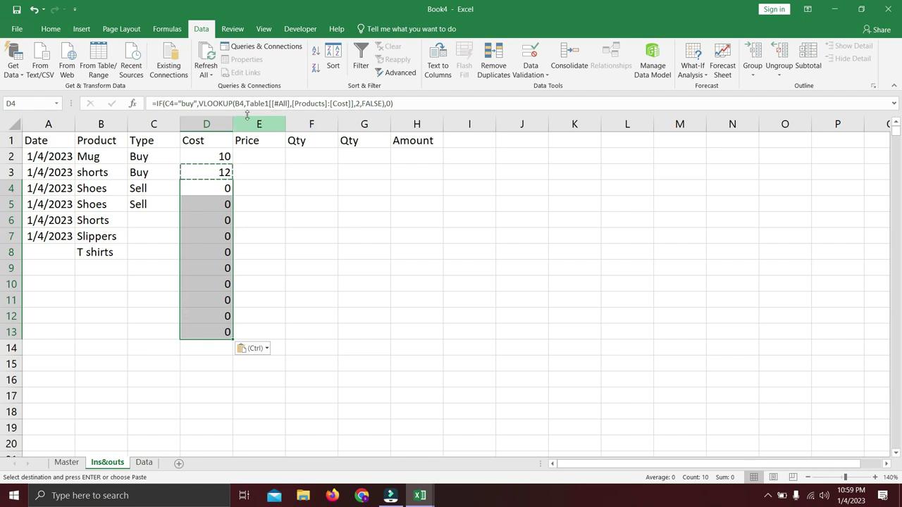
Change the type in C4 to buy.
{"action": "left_click", "coordinate": [156, 188]}
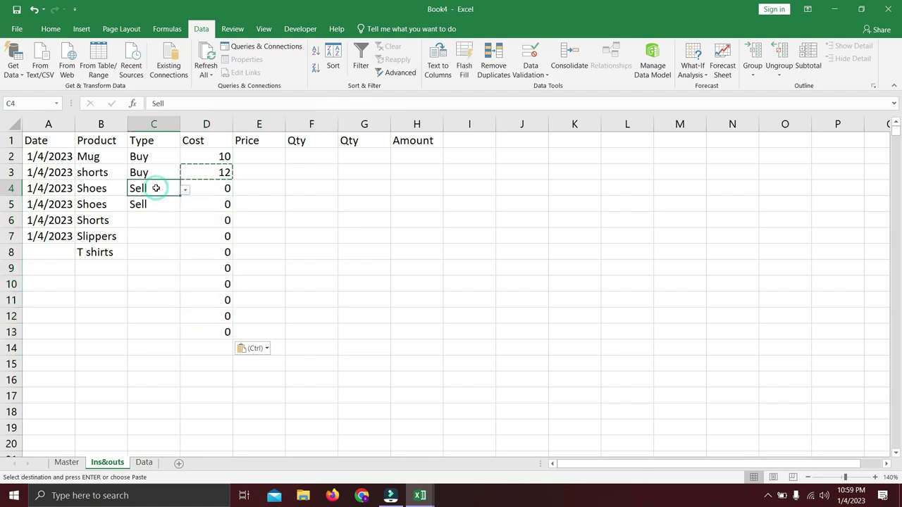
{"action": "type", "text": "buy"}
{"action": "key", "text": "Return"}
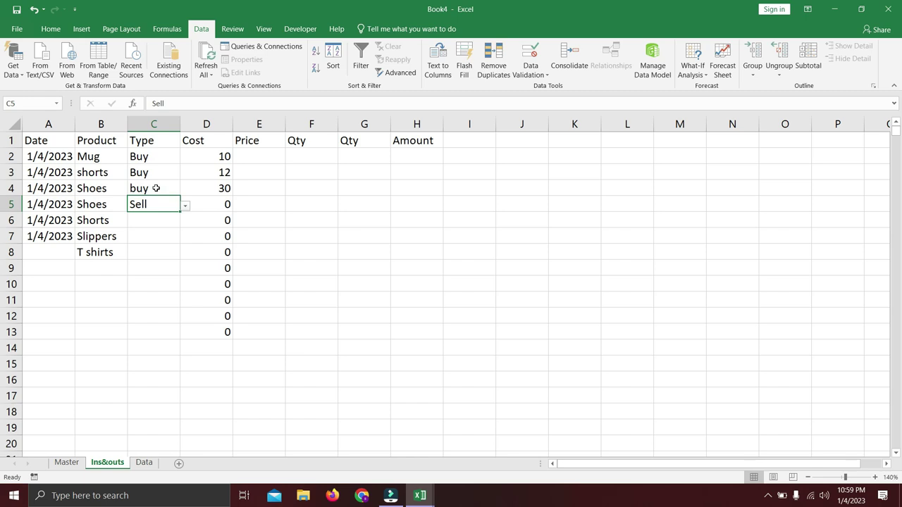
Start an IF formula in Price cell E2 that tests whether the type in C2 equals "sell".
{"action": "key", "text": "Up"}
{"action": "key", "text": "Right"}
{"action": "key", "text": "Right"}
{"action": "key", "text": "Up"}
{"action": "key", "text": "Up"}
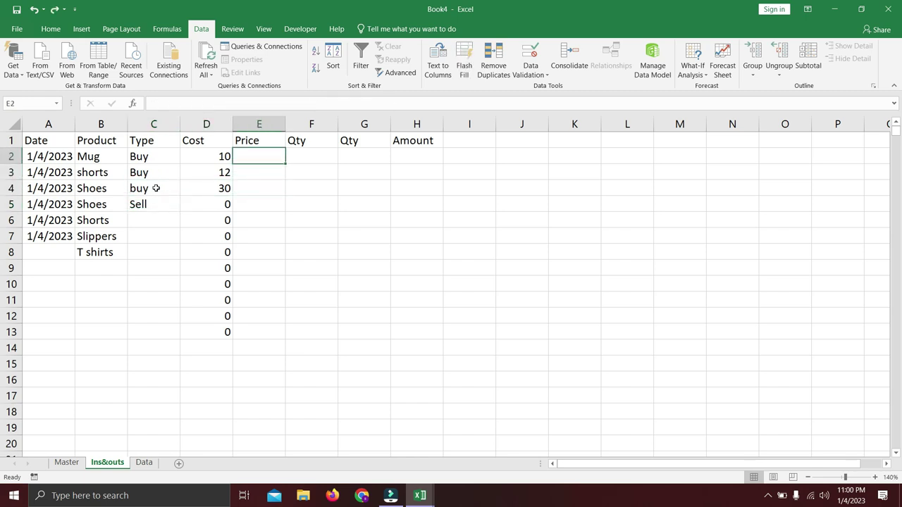
{"action": "type", "text": "=if"}
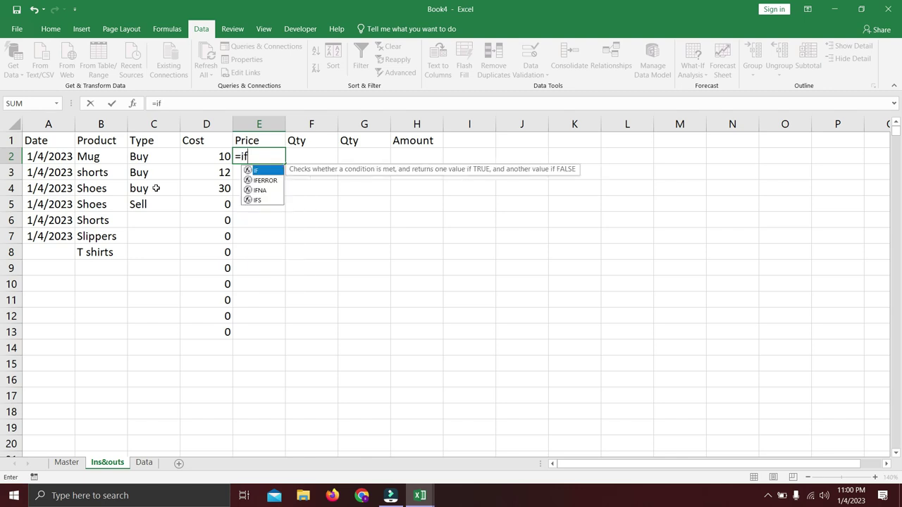
{"action": "key", "text": "Tab"}
{"action": "key", "text": "Left"}
{"action": "key", "text": "Left"}
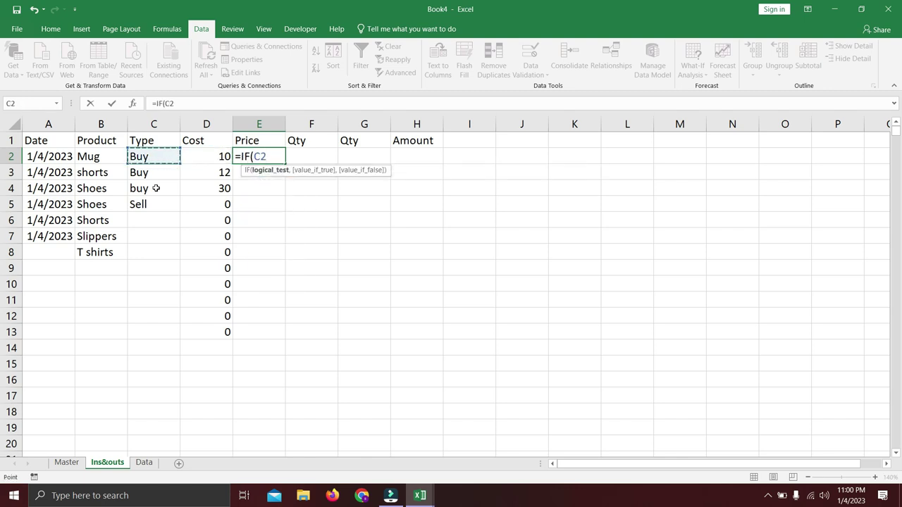
{"action": "type", "text": "=\"sell"}
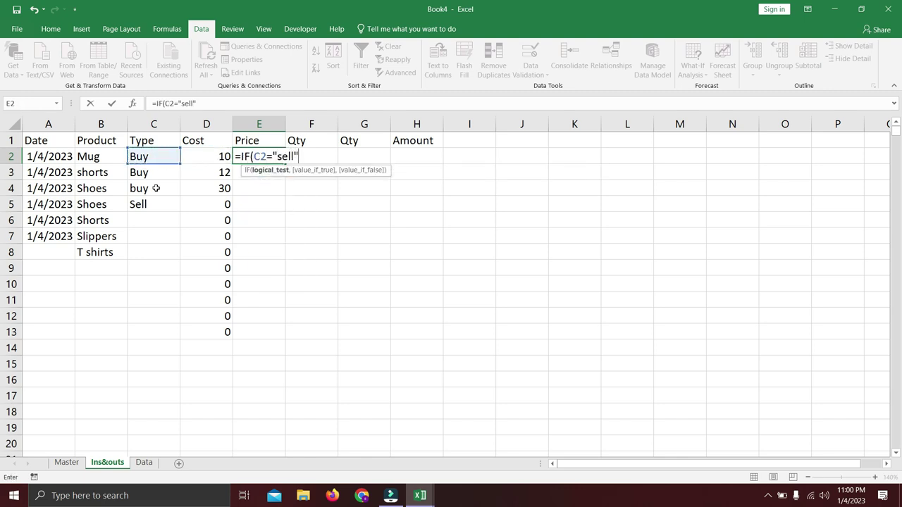
{"action": "type", "text": ","}
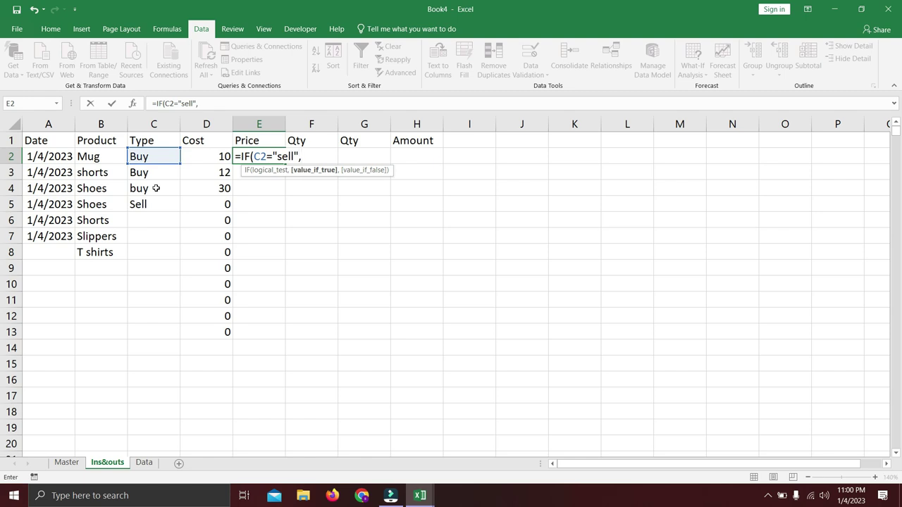
As the value if true, add a VLOOKUP of B2 in the whole product table, A1:C8, on the Data sheet.
{"action": "type", "text": "vlook"}
{"action": "key", "text": "Tab"}
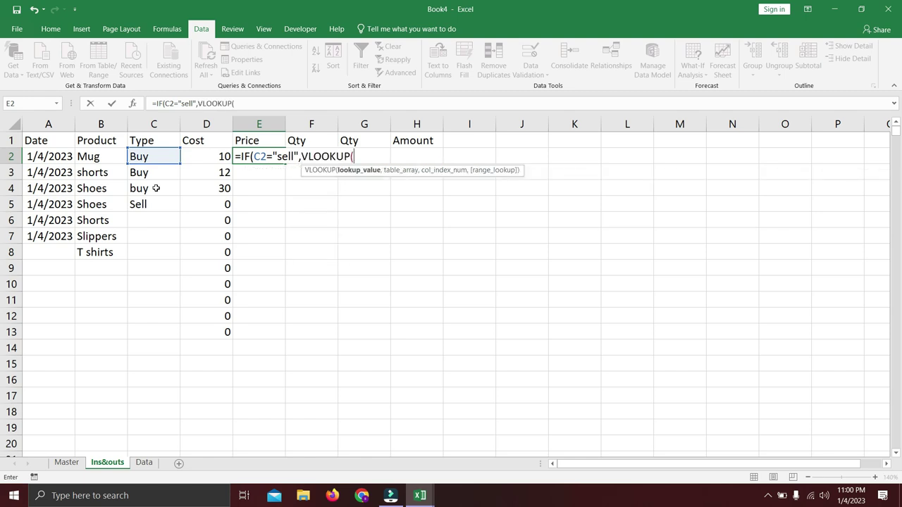
{"action": "key", "text": "Left"}
{"action": "key", "text": "Left"}
{"action": "key", "text": "Left"}
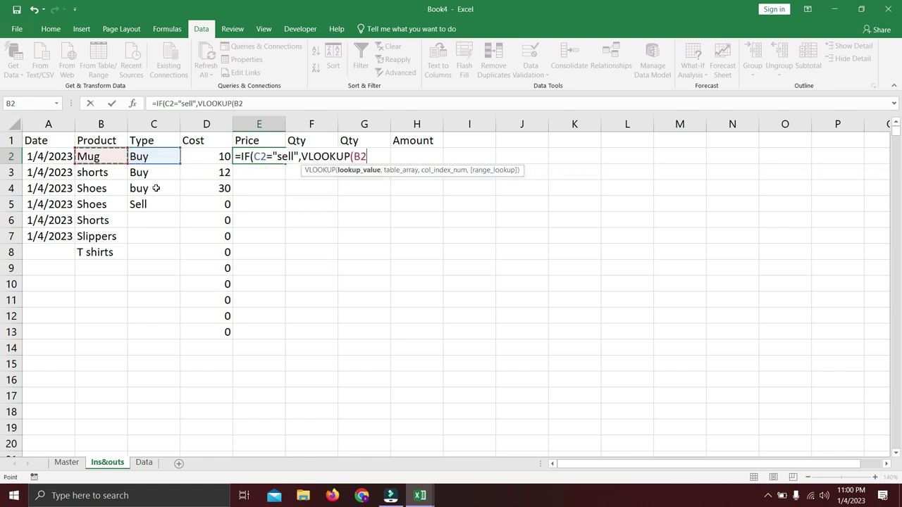
{"action": "type", "text": ","}
{"action": "key", "text": "ctrl+Page_Down"}
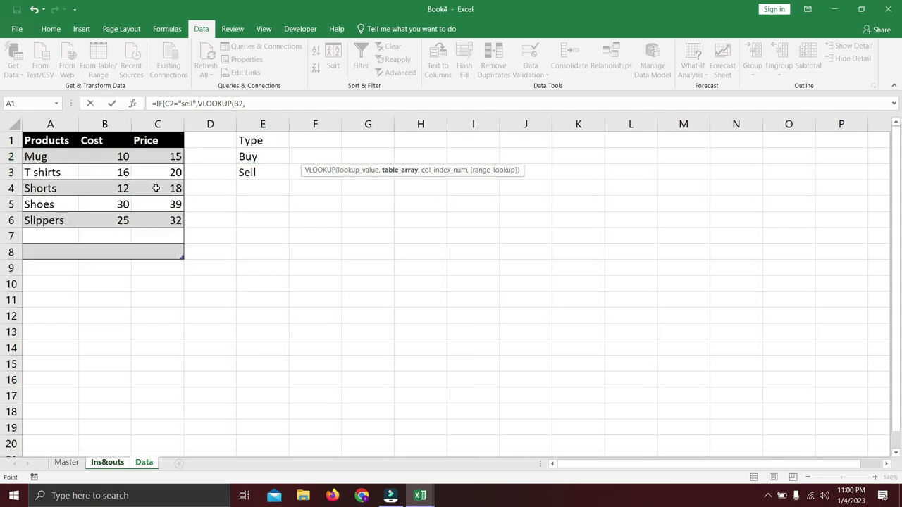
{"action": "key", "text": "ctrl+shift+Right"}
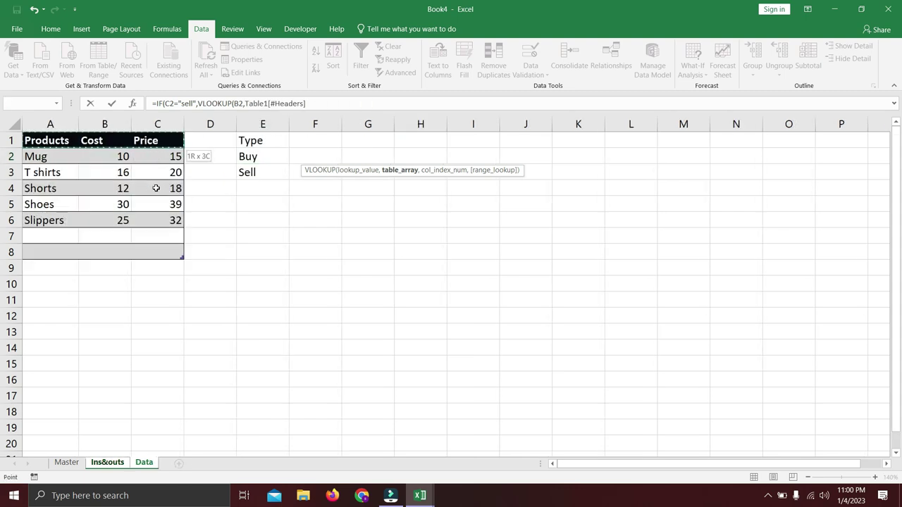
{"action": "key", "text": "shift+Down"}
{"action": "key", "text": "shift+Down"}
{"action": "key", "text": "shift+Down"}
{"action": "key", "text": "shift+Down"}
{"action": "key", "text": "shift+Down"}
{"action": "key", "text": "shift+Down"}
{"action": "key", "text": "shift+Down"}
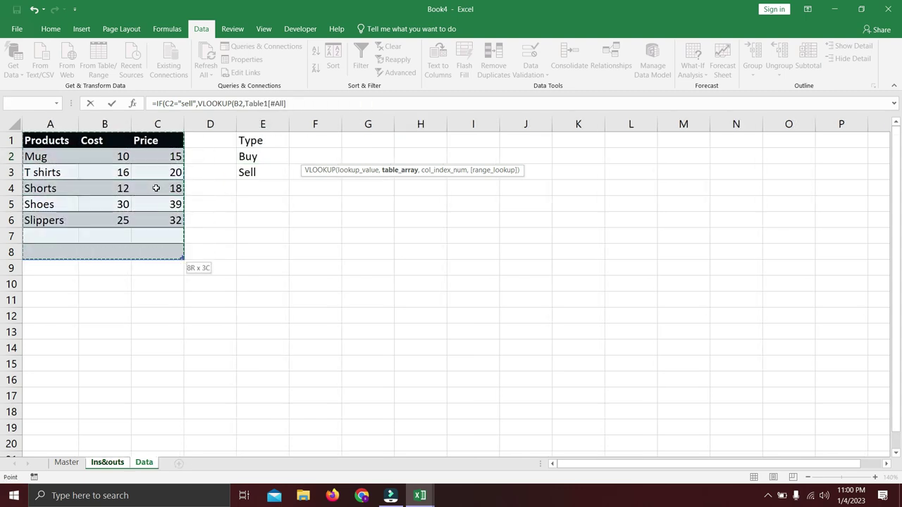
Set the VLOOKUP's column index to 3 with exact match (FALSE) and close its parenthesis.
{"action": "type", "text": ","}
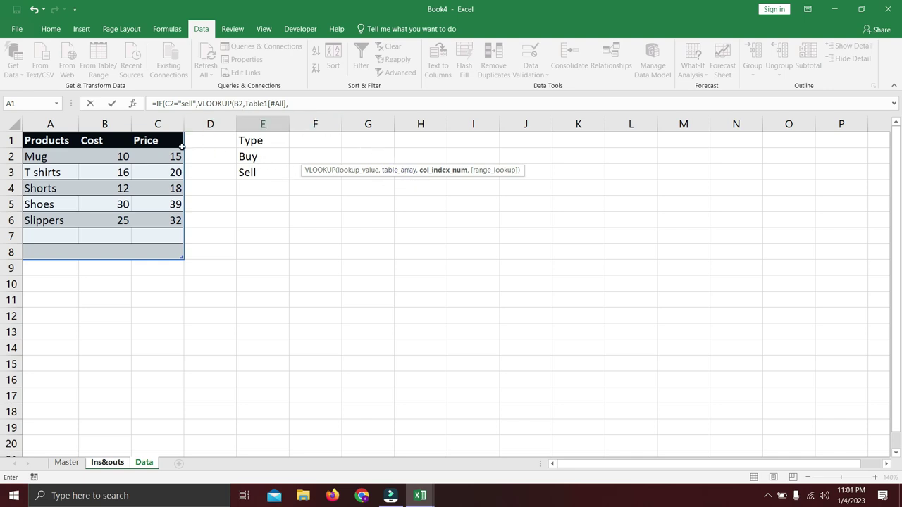
{"action": "type", "text": "3,"}
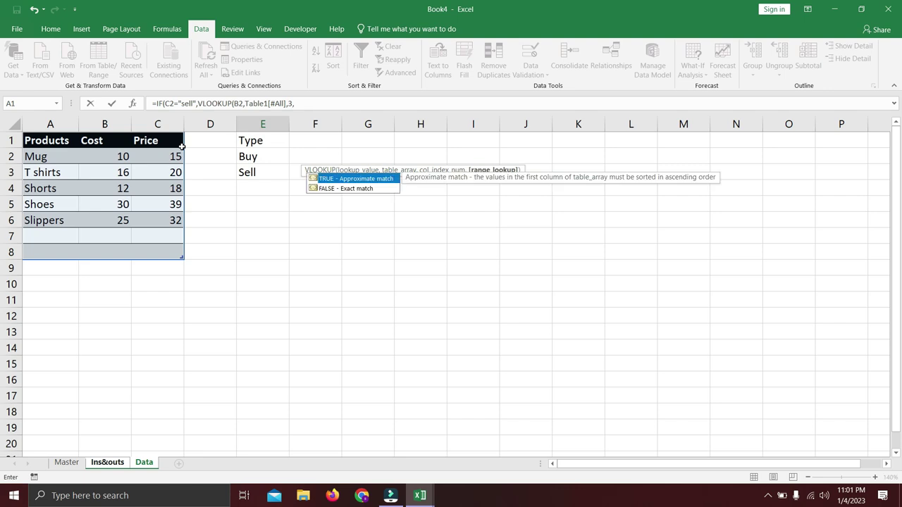
{"action": "key", "text": "Down"}
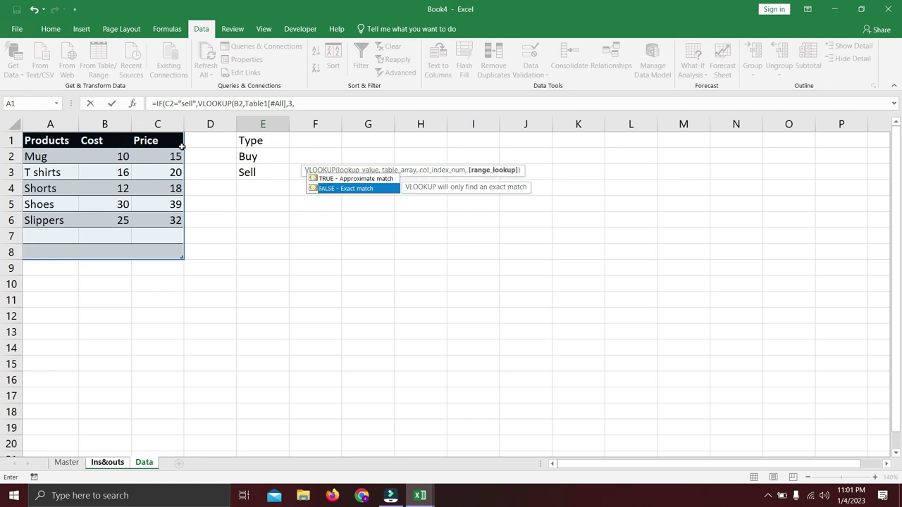
{"action": "key", "text": "Tab"}
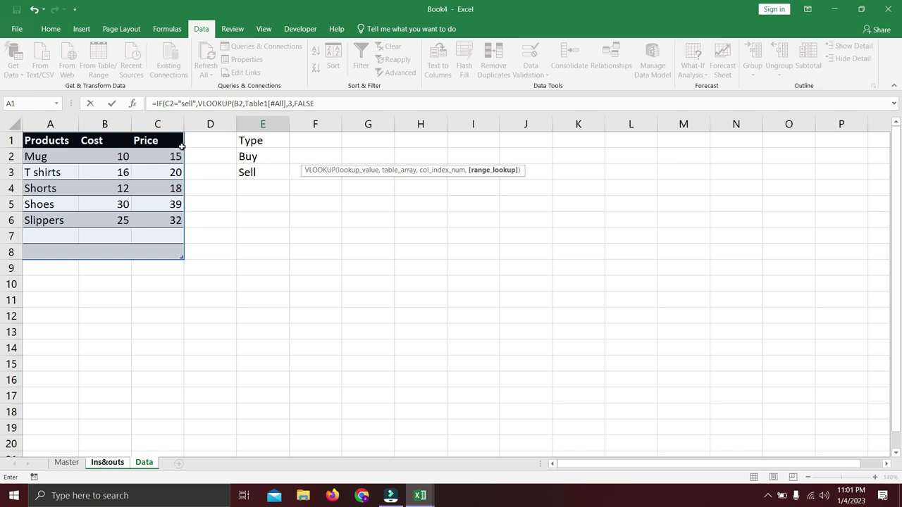
{"action": "type", "text": ")"}
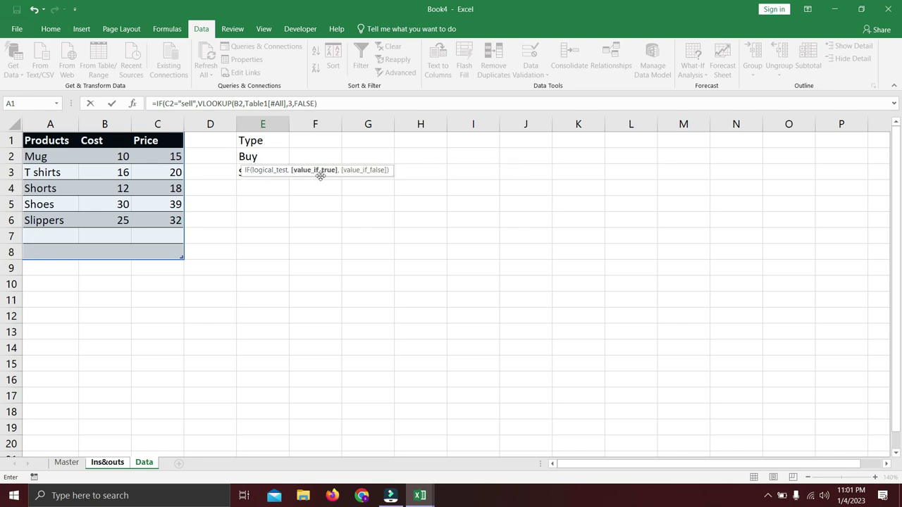
Finish the Price formula in E2 with 0 as the value if false, and copy it down to E3:E13.
{"action": "type", "text": ",0"}
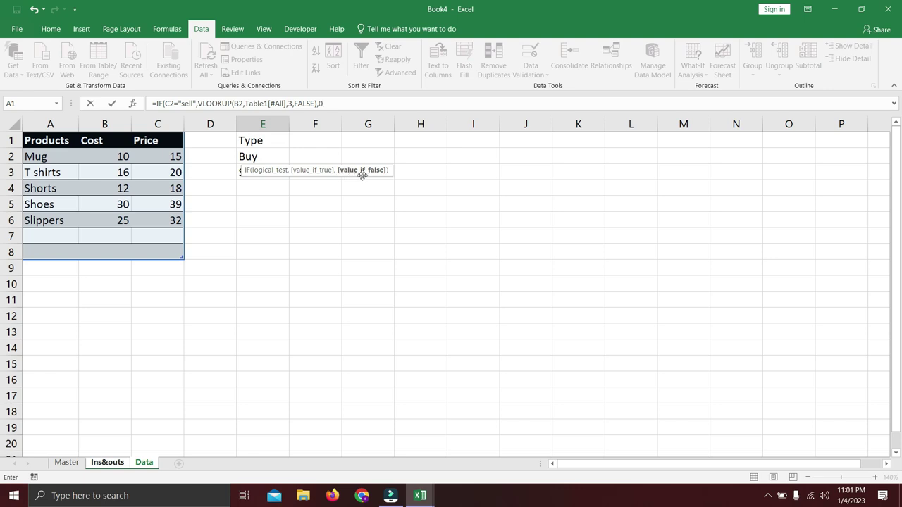
{"action": "key", "text": "Return"}
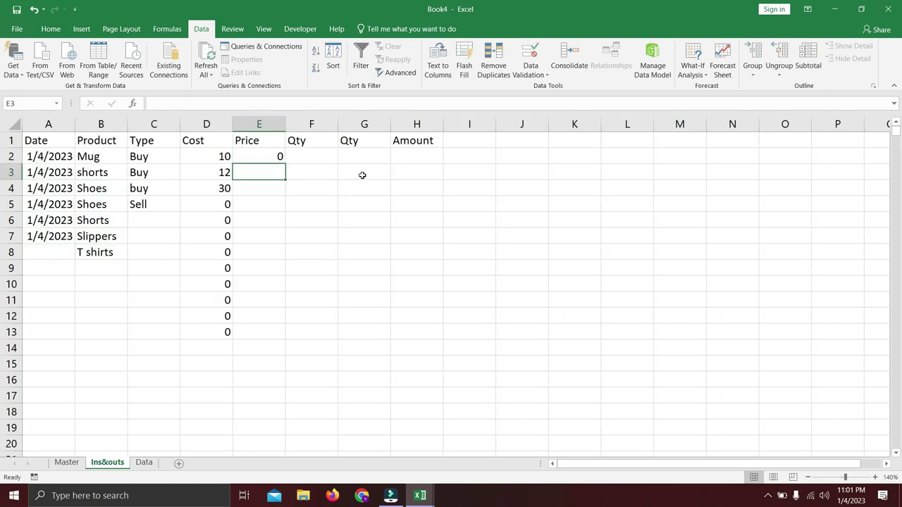
{"action": "key", "text": "Up"}
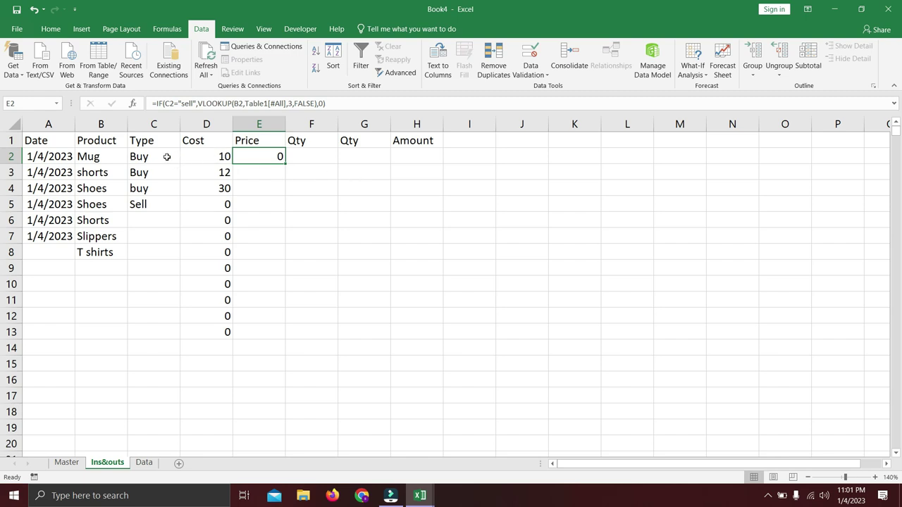
{"action": "key", "text": "ctrl+c"}
{"action": "key", "text": "Down"}
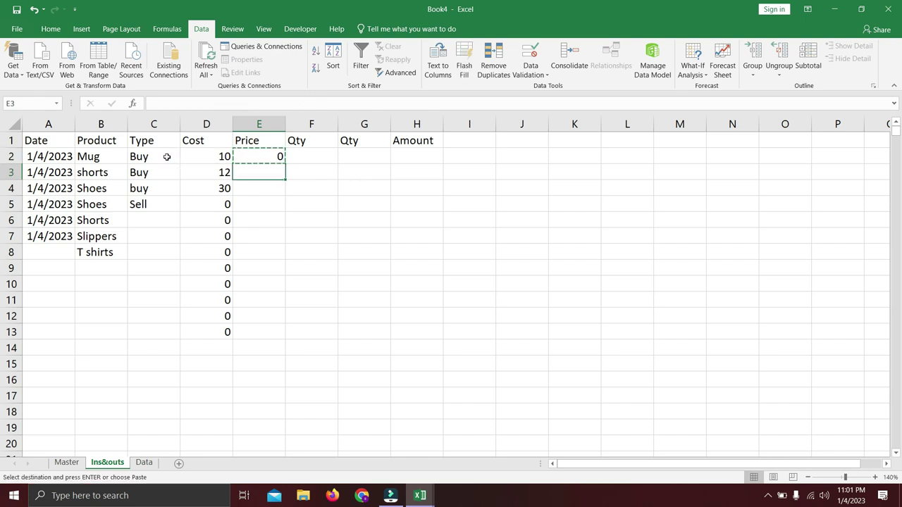
{"action": "key", "text": "shift+Down"}
{"action": "key", "text": "shift+Down"}
{"action": "key", "text": "shift+Down"}
{"action": "key", "text": "shift+Down"}
{"action": "key", "text": "shift+Down"}
{"action": "key", "text": "shift+Down"}
{"action": "key", "text": "shift+Down"}
{"action": "key", "text": "shift+Down"}
{"action": "key", "text": "shift+Down"}
{"action": "key", "text": "shift+Down"}
{"action": "key", "text": "ctrl+v"}
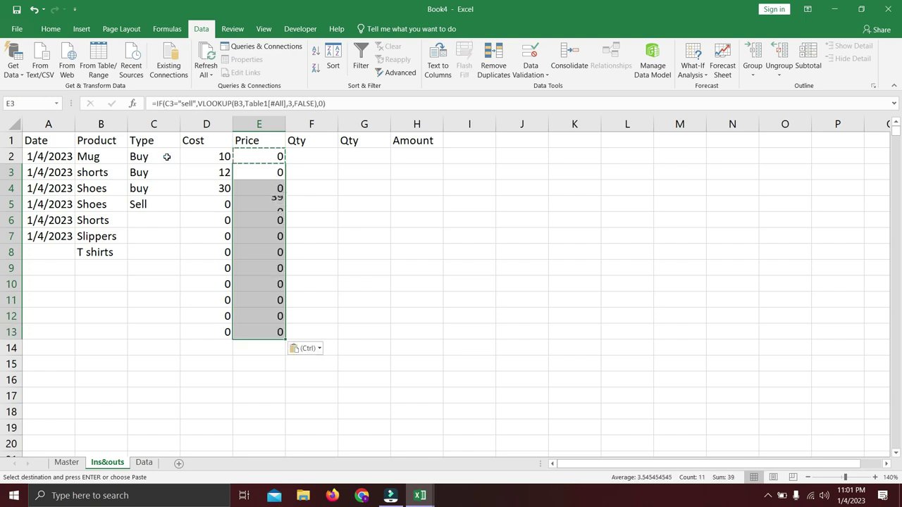
Change the type of the shorts transaction in C3 to Sell to test the copied price formula.
{"action": "left_click", "coordinate": [266, 205]}
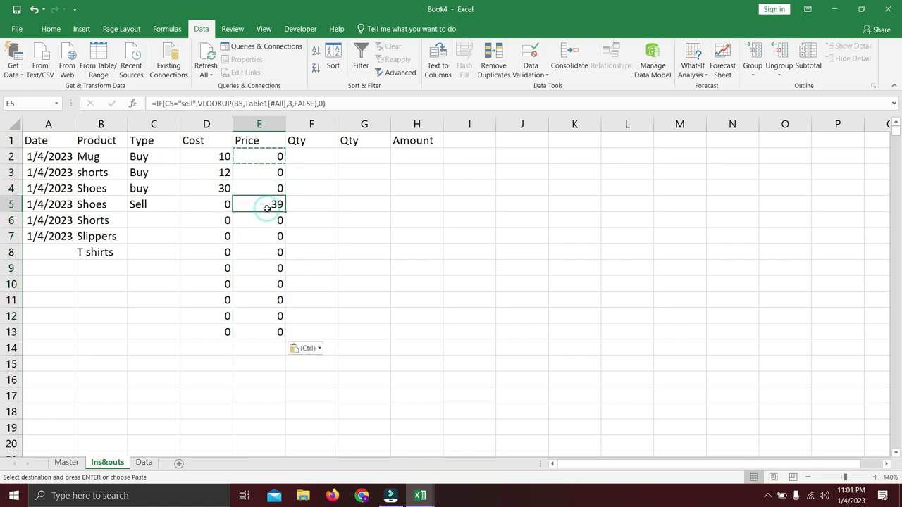
{"action": "left_click", "coordinate": [173, 204]}
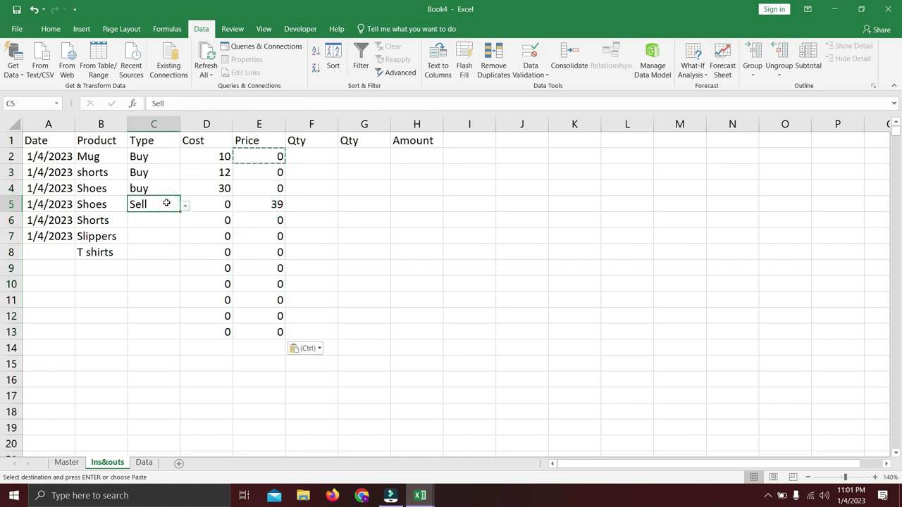
{"action": "left_click", "coordinate": [167, 173]}
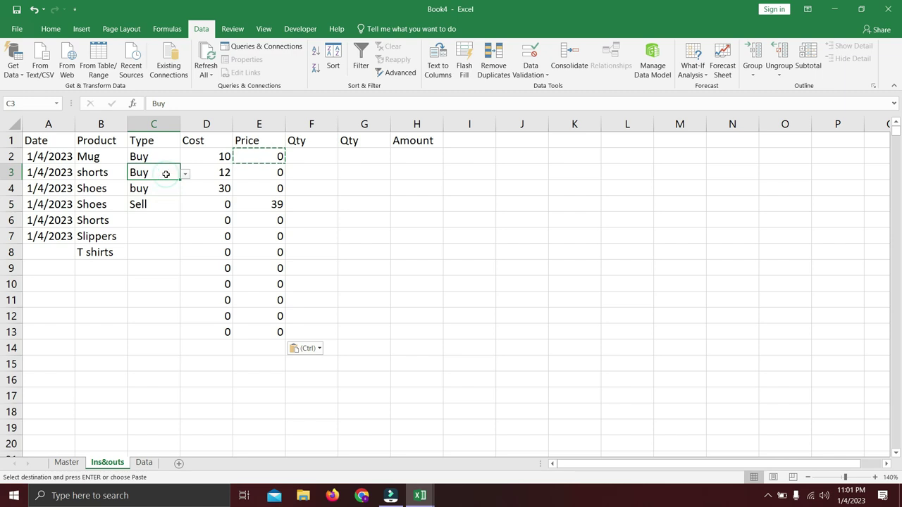
{"action": "type", "text": "Sell"}
{"action": "key", "text": "Return"}
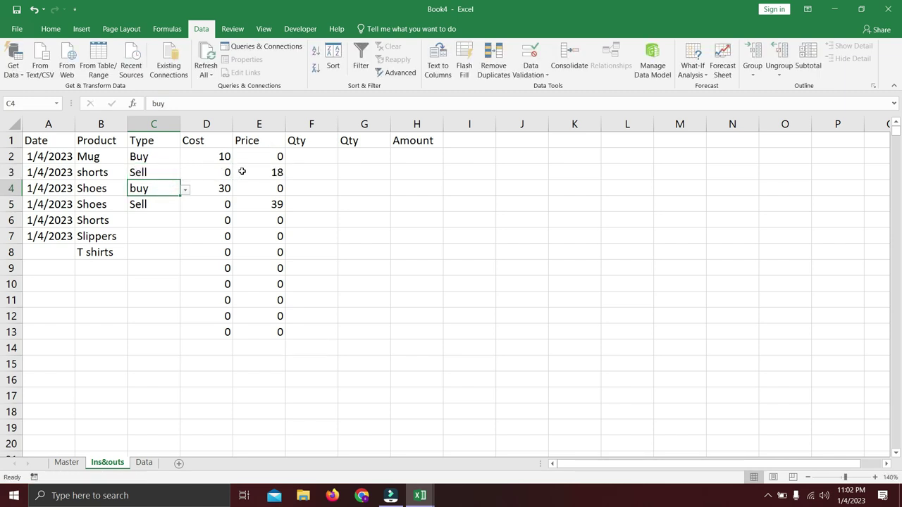
Enter the quantities 100 in F2 and 200 in F3 of the first Qty column.
{"action": "left_click", "coordinate": [312, 156]}
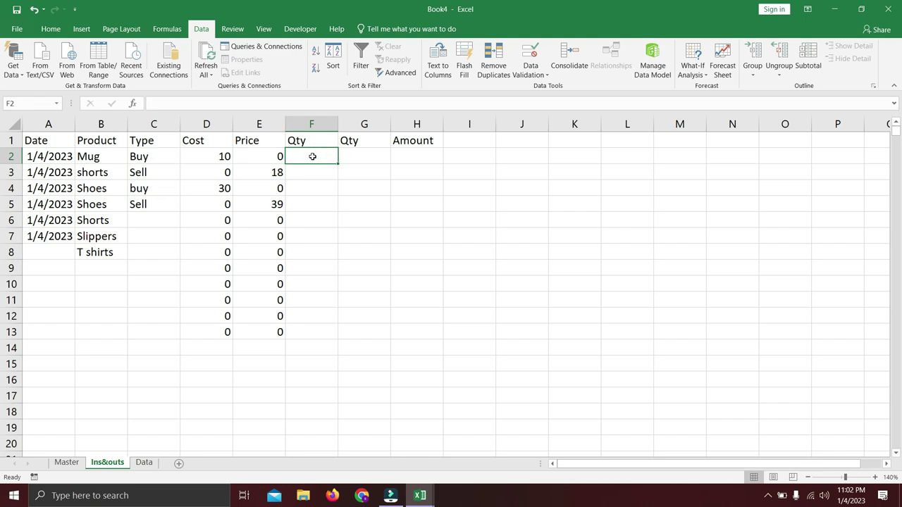
{"action": "type", "text": "100"}
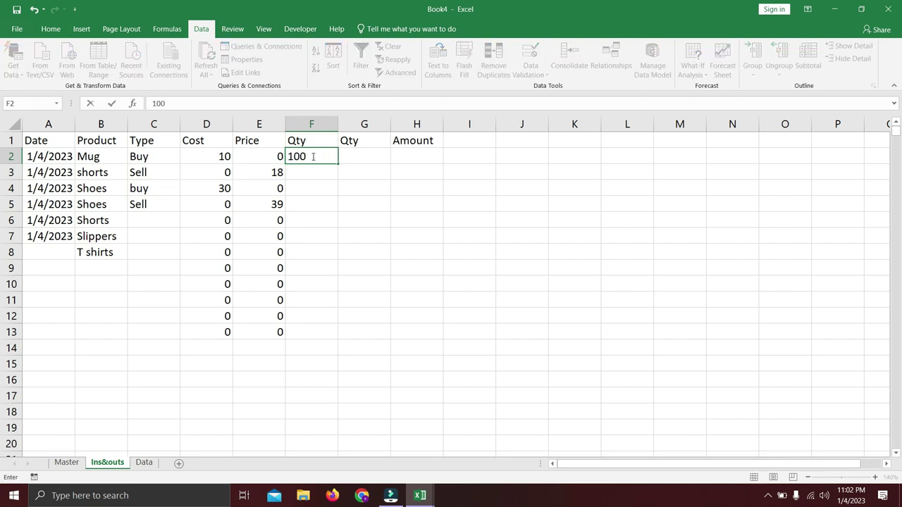
{"action": "key", "text": "Return"}
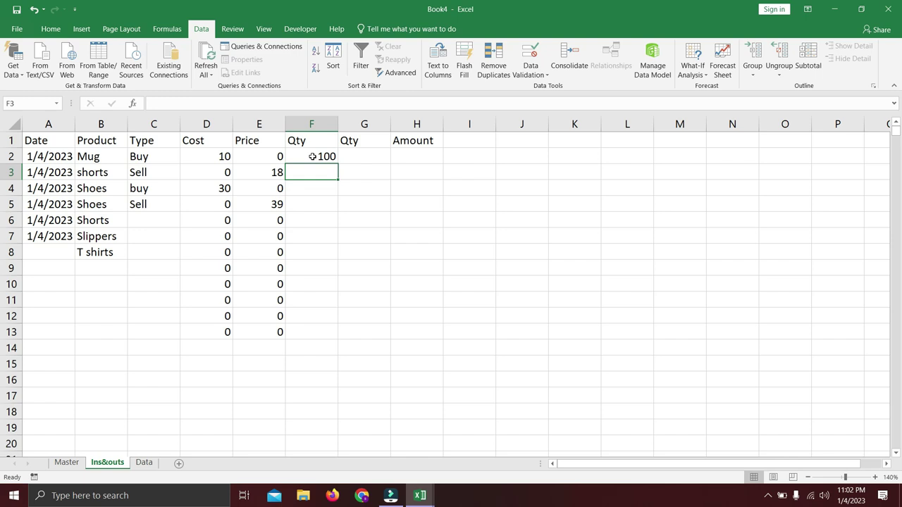
{"action": "type", "text": "200"}
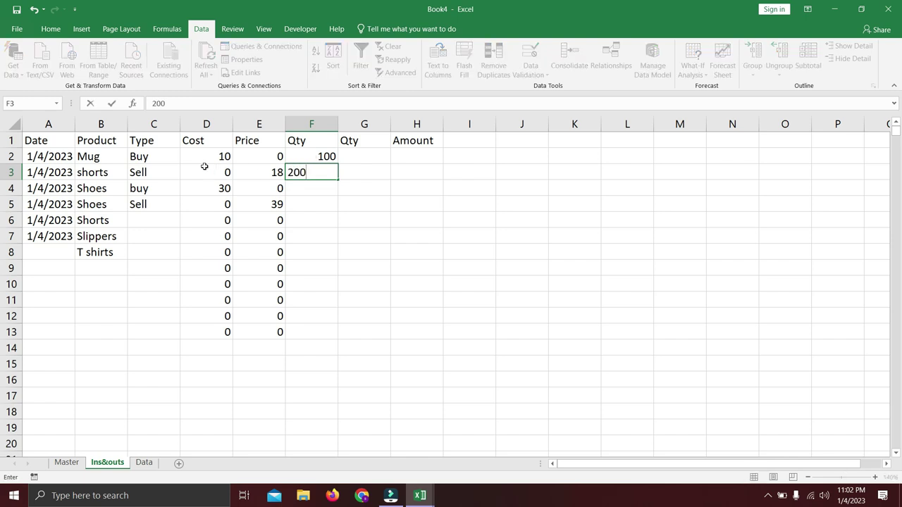
Set the type of the shorts transaction in C3 to buy.
{"action": "left_click", "coordinate": [156, 171]}
{"action": "type", "text": "buy"}
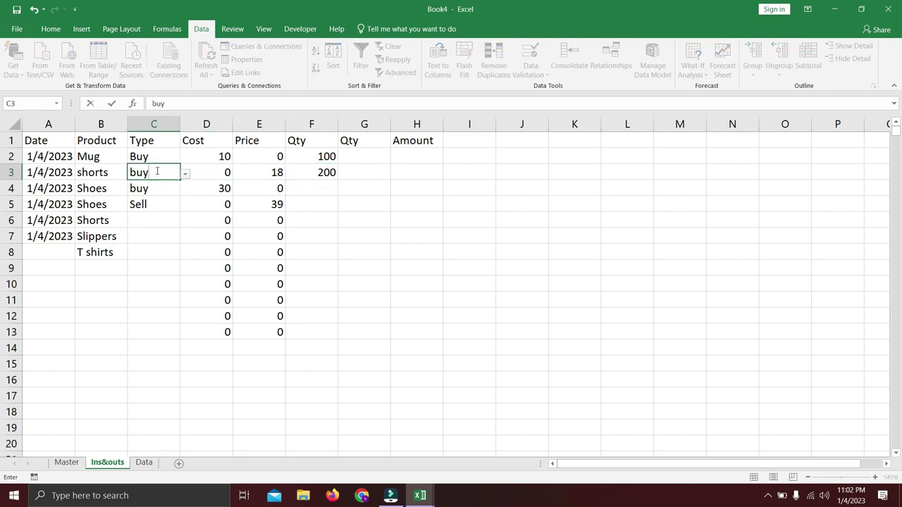
{"action": "key", "text": "Return"}
Start an IF formula in G2 of the second Qty column that returns F2 when C2 equals "buy".
{"action": "left_click", "coordinate": [349, 153]}
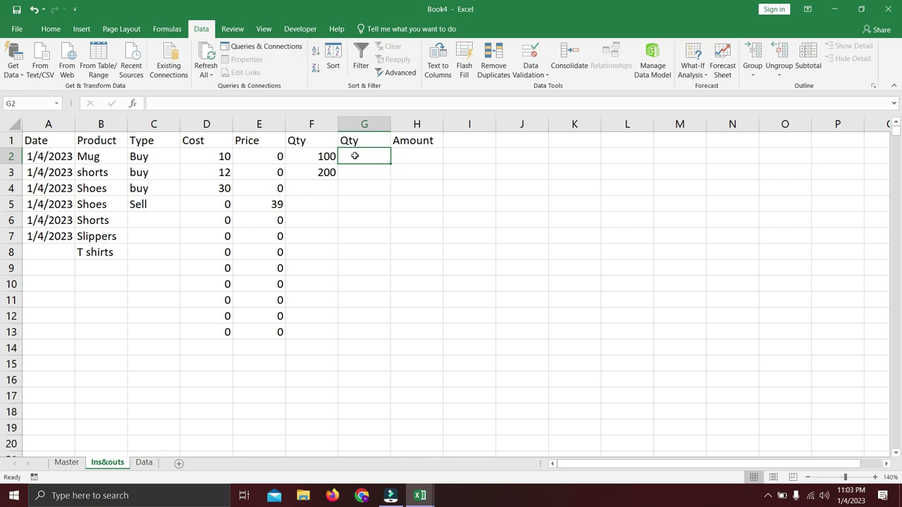
{"action": "type", "text": "=if"}
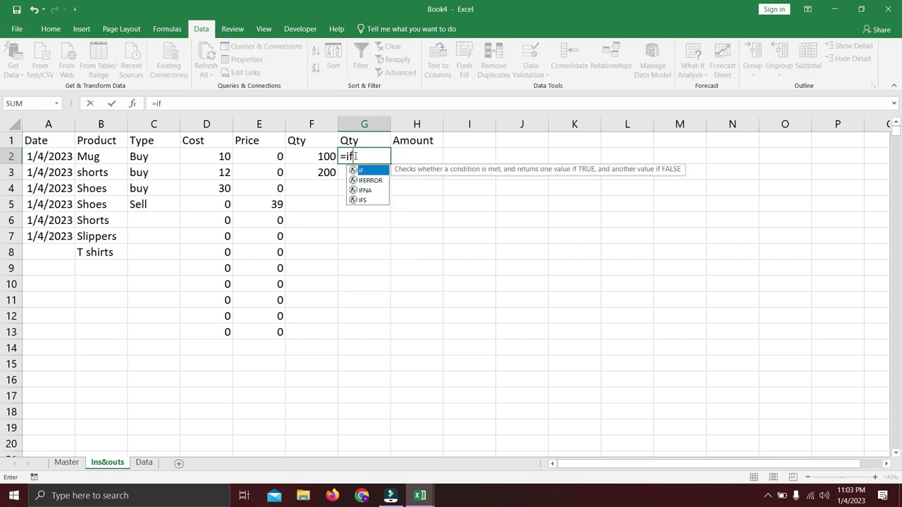
{"action": "key", "text": "Tab"}
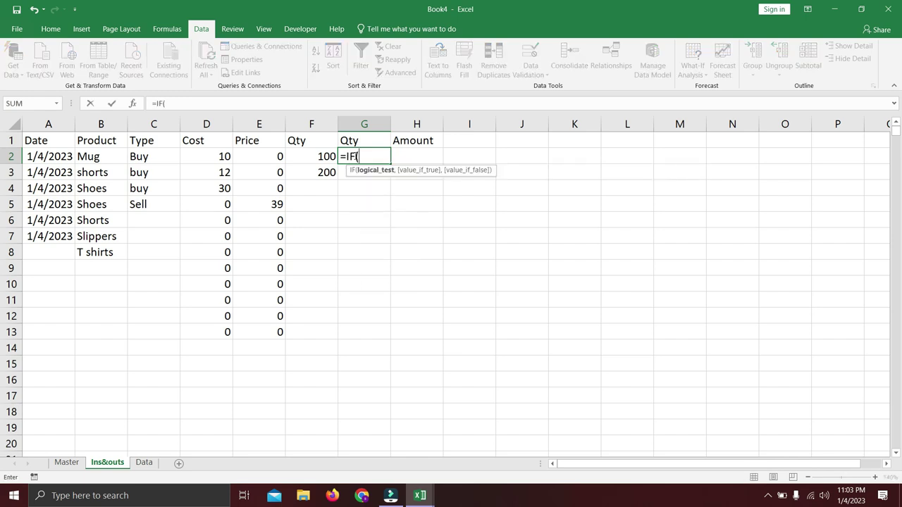
{"action": "left_click", "coordinate": [169, 156]}
{"action": "type", "text": "=\"b"}
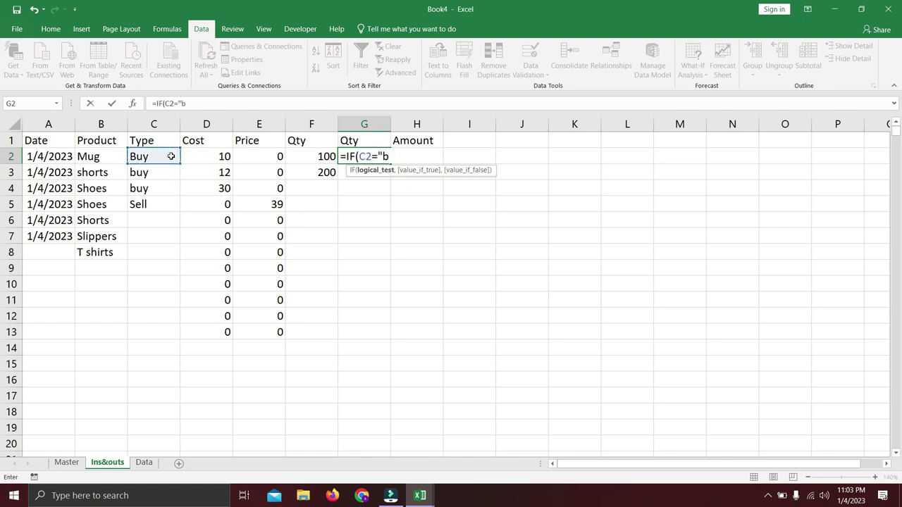
{"action": "type", "text": "uy\","}
{"action": "left_click", "coordinate": [297, 155]}
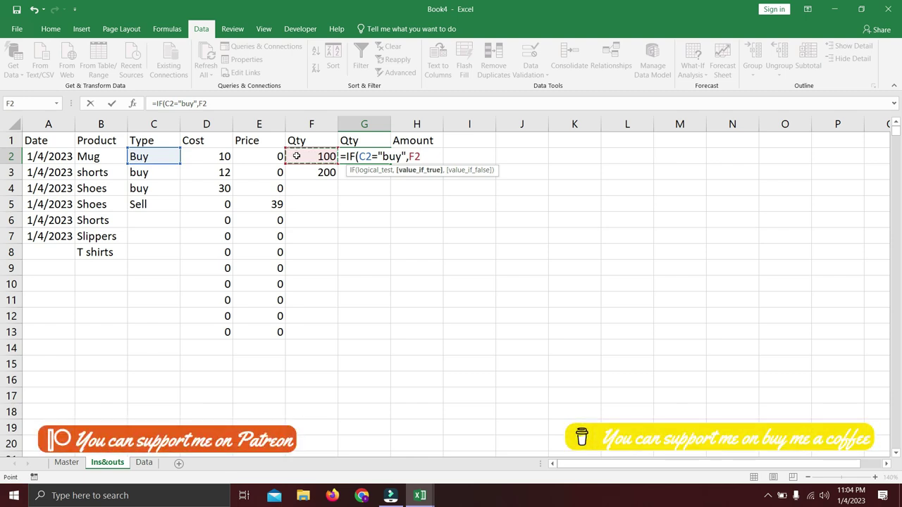
{"action": "type", "text": ","}
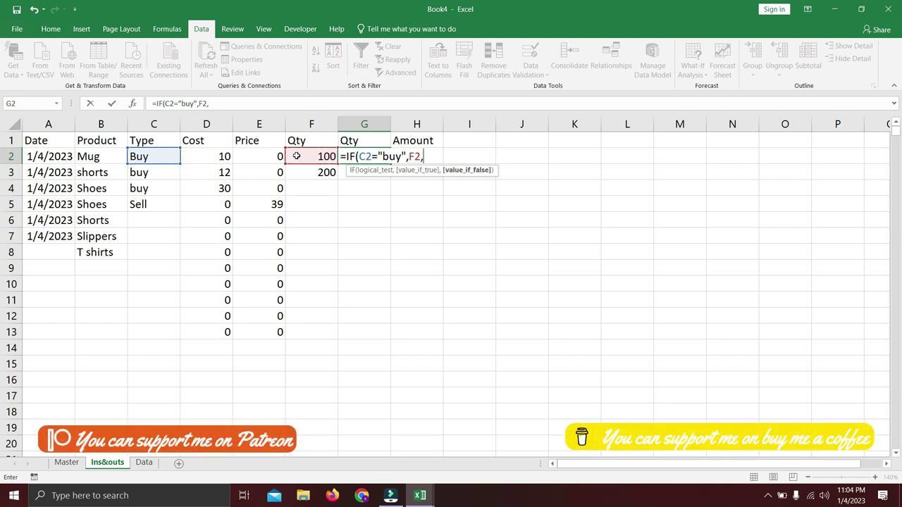
As the value if false, nest an IF that returns -F2 when C2 equals "sell" and otherwise 0, and complete the formula.
{"action": "type", "text": "IF("}
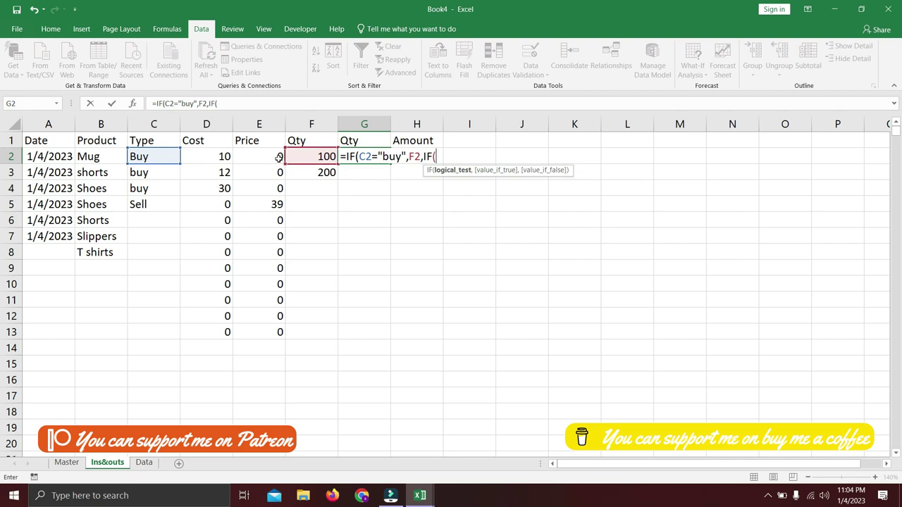
{"action": "left_click", "coordinate": [167, 154]}
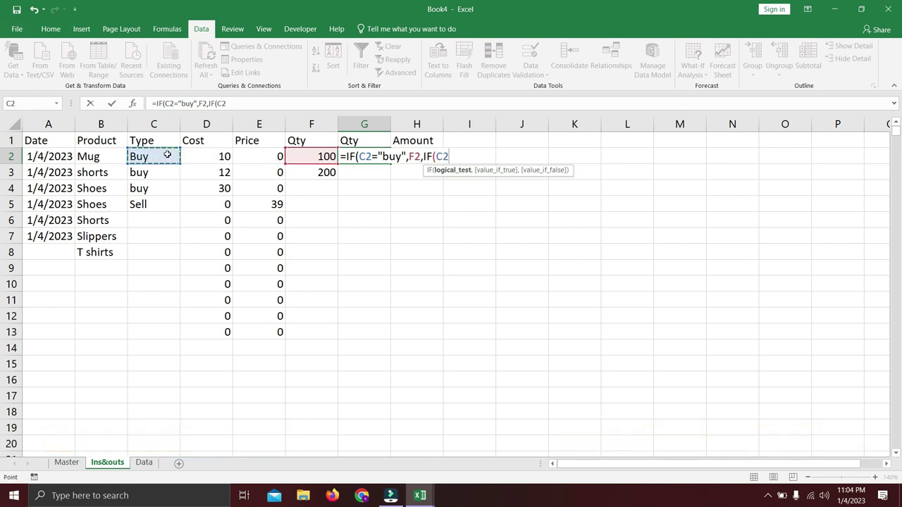
{"action": "type", "text": "=\"sell"}
{"action": "type", "text": "\","}
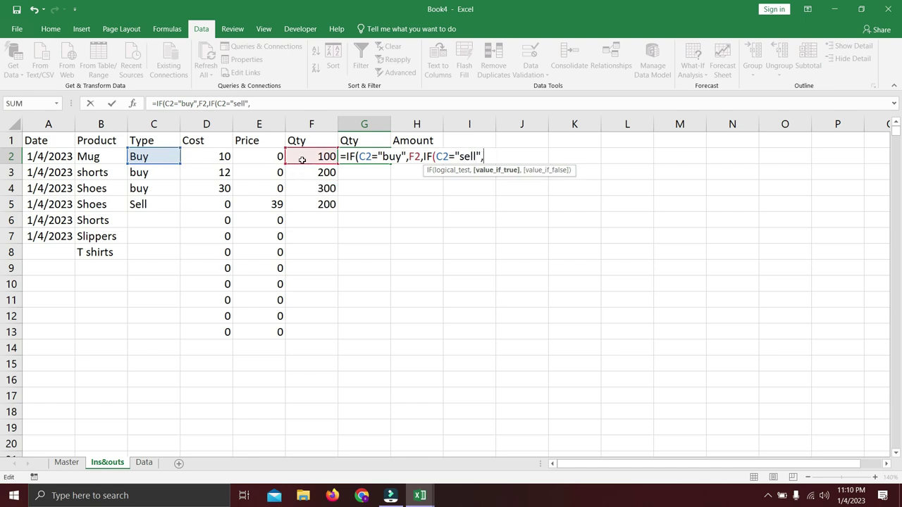
{"action": "type", "text": "-"}
{"action": "left_click", "coordinate": [301, 159]}
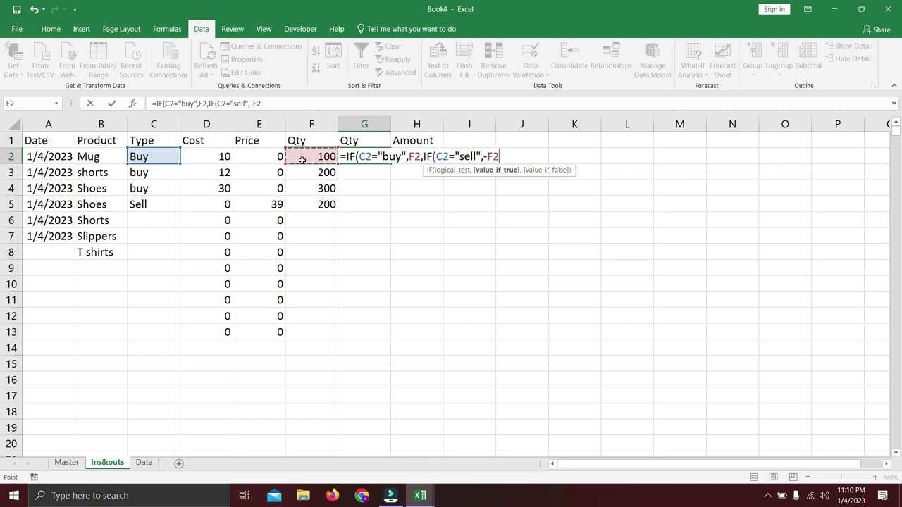
{"action": "type", "text": ",0"}
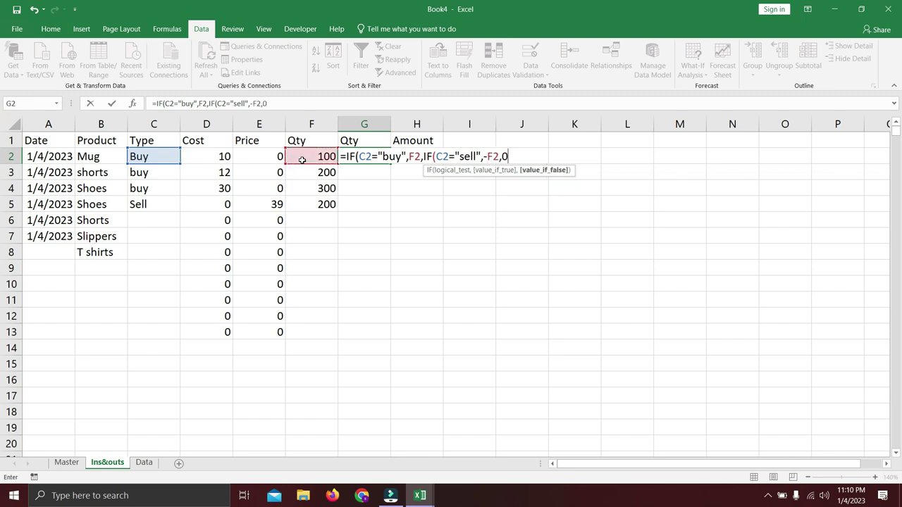
{"action": "type", "text": ")"}
{"action": "key", "text": "Return"}
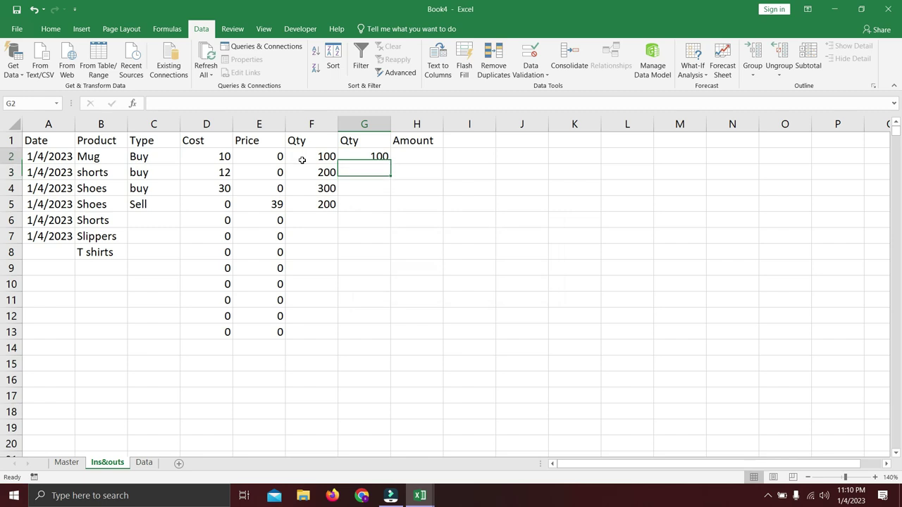
Copy the signed quantity formula from G2 into G3, G4 and G5.
{"action": "key", "text": "Up"}
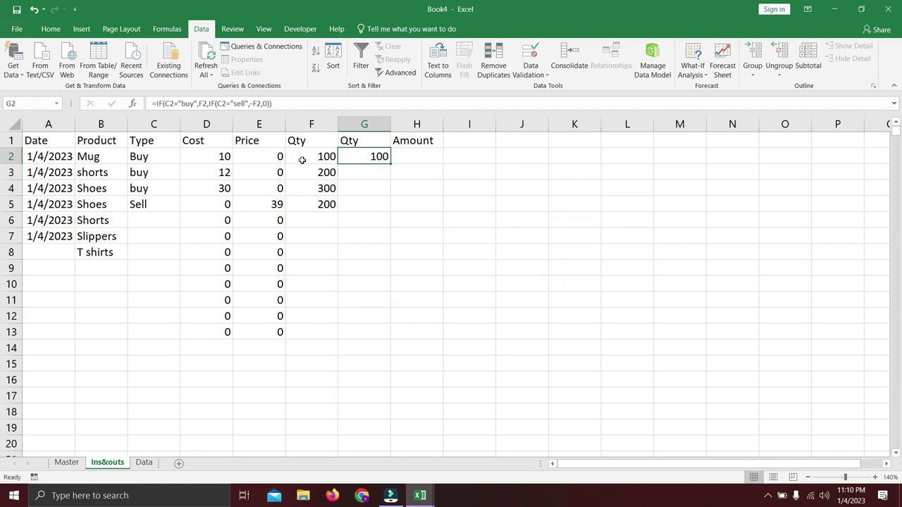
{"action": "key", "text": "ctrl+c"}
{"action": "key", "text": "Down"}
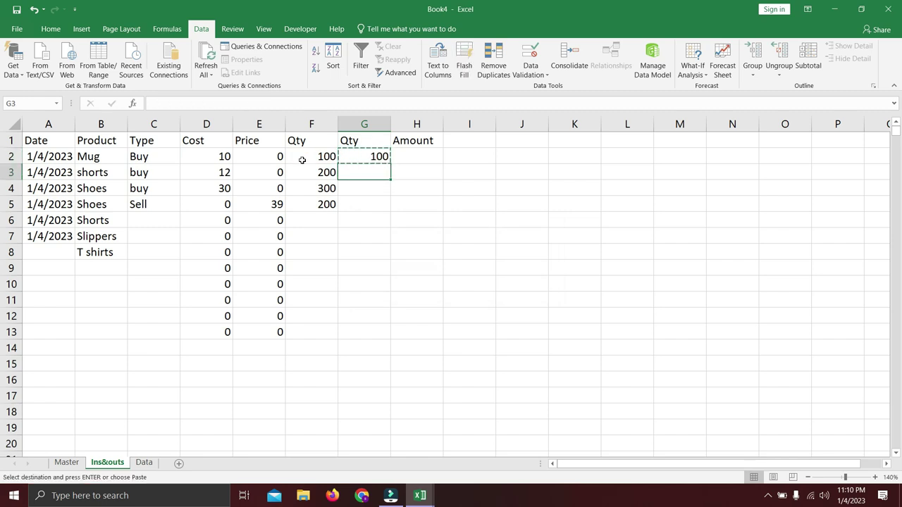
{"action": "key", "text": "ctrl+v"}
{"action": "key", "text": "Down"}
{"action": "key", "text": "ctrl+v"}
{"action": "key", "text": "Down"}
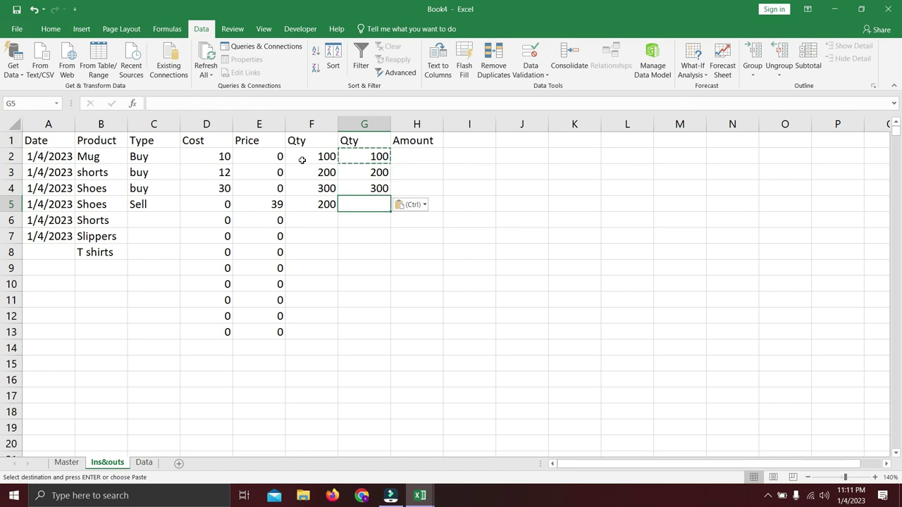
{"action": "key", "text": "ctrl+v"}
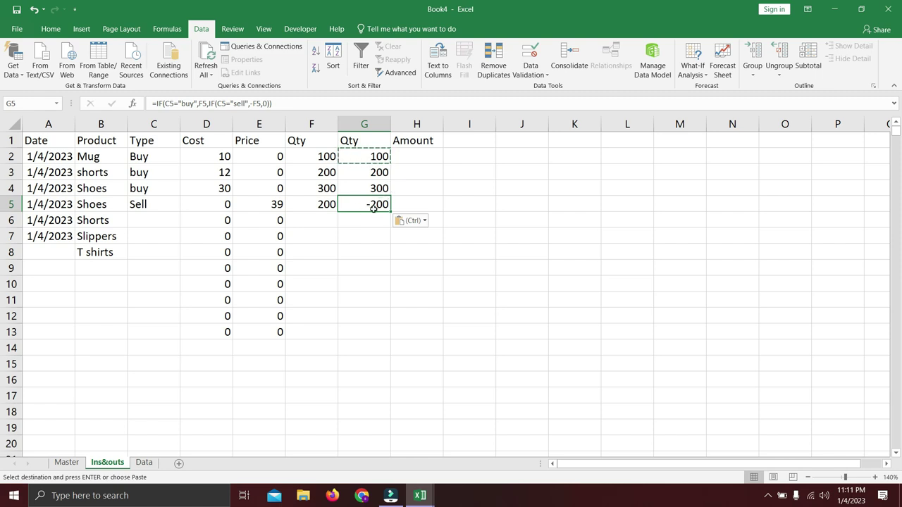
Copy the quantity formula from G5 down to G6:G13.
{"action": "left_click", "coordinate": [326, 205]}
{"action": "key", "text": "shift+Right"}
{"action": "key", "text": "Escape"}
{"action": "key", "text": "Right"}
{"action": "key", "text": "ctrl+c"}
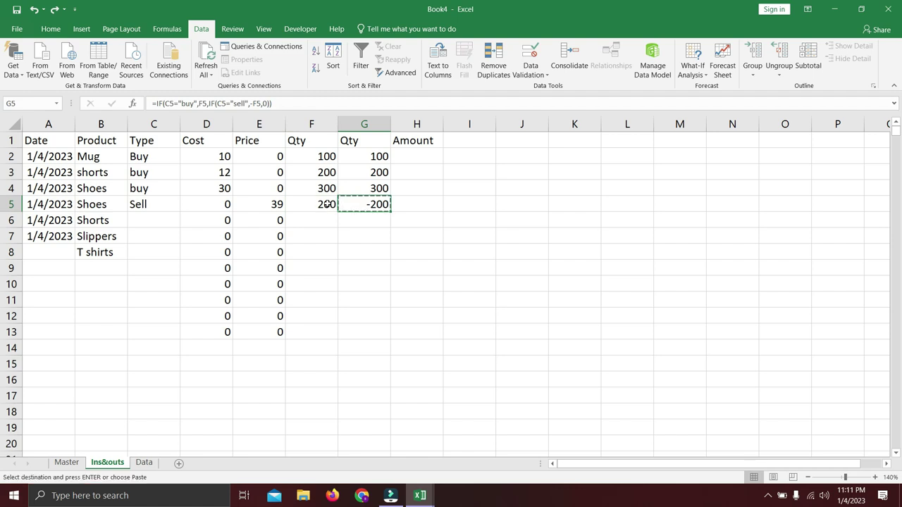
{"action": "key", "text": "Down"}
{"action": "key", "text": "shift+Down"}
{"action": "key", "text": "shift+Down"}
{"action": "key", "text": "shift+Down"}
{"action": "key", "text": "shift+Down"}
{"action": "key", "text": "shift+Down"}
{"action": "key", "text": "shift+Down"}
{"action": "key", "text": "shift+Down"}
{"action": "key", "text": "ctrl+v"}
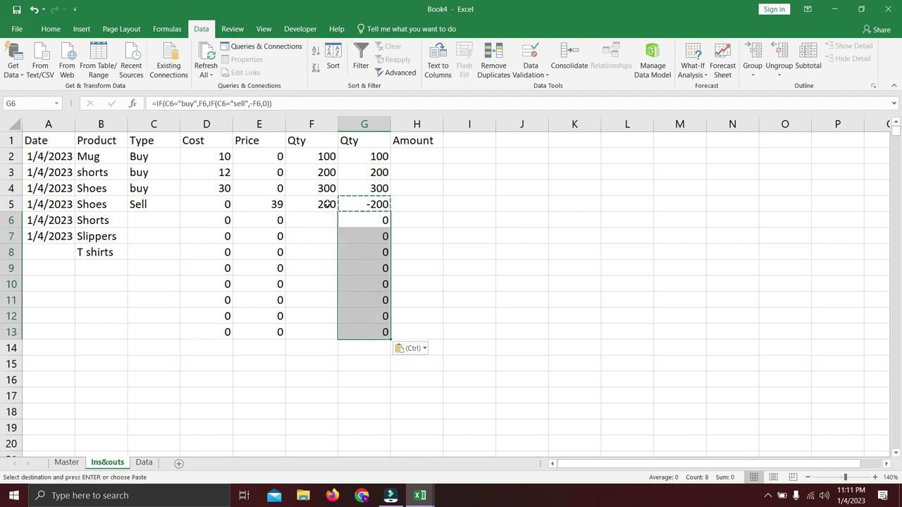
{"action": "left_click", "coordinate": [153, 203]}
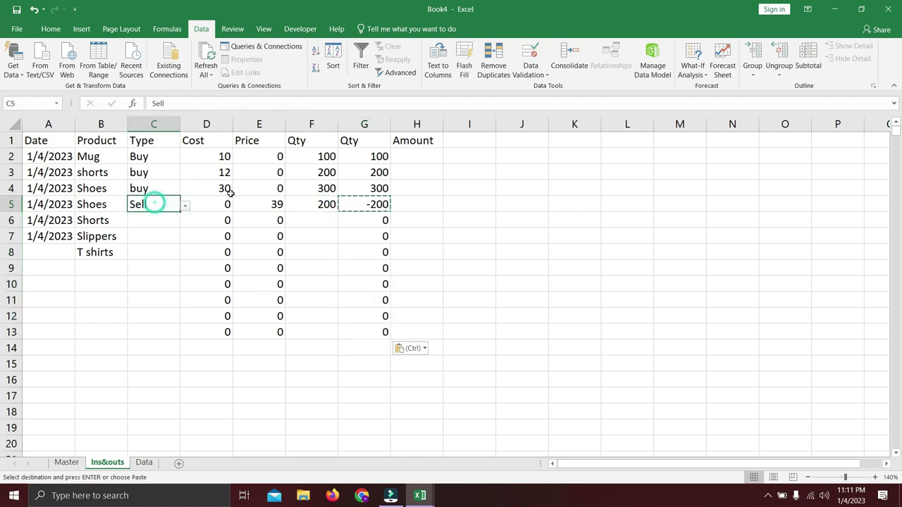
{"action": "left_click", "coordinate": [298, 203]}
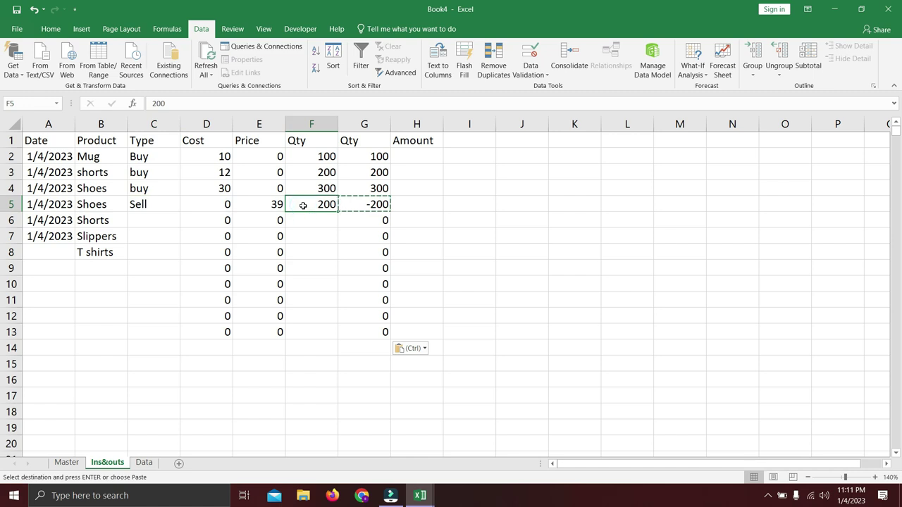
{"action": "left_click", "coordinate": [143, 217]}
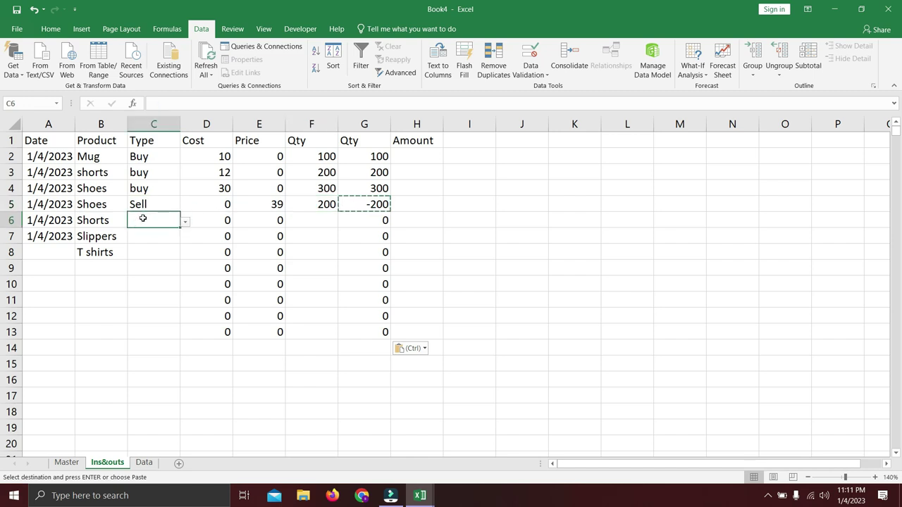
Record the Shorts transaction in row 6 as type Sell with a quantity of 100.
{"action": "type", "text": "Sell"}
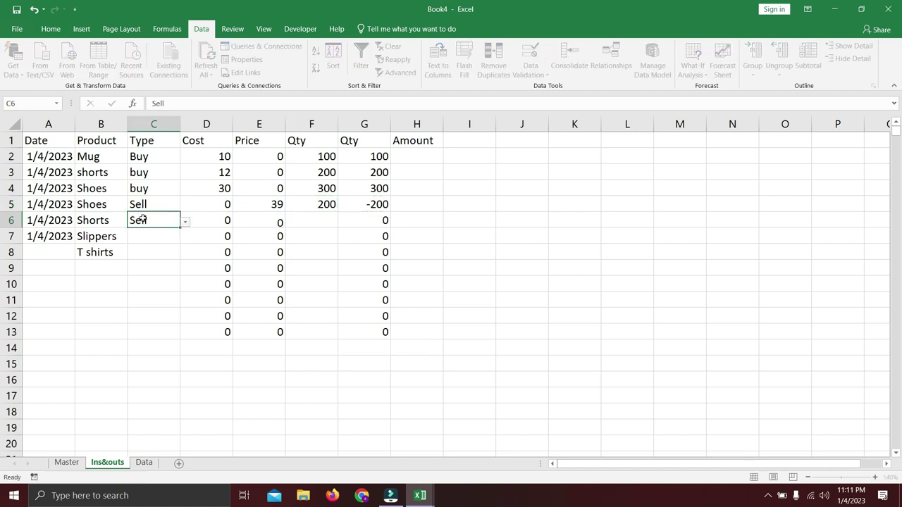
{"action": "key", "text": "Tab"}
{"action": "key", "text": "Tab"}
{"action": "key", "text": "Tab"}
{"action": "type", "text": "100"}
{"action": "key", "text": "Return"}
Set the type to Buy for Slippers in C7 and T shirts in C8.
{"action": "key", "text": "Left"}
{"action": "key", "text": "Left"}
{"action": "key", "text": "Left"}
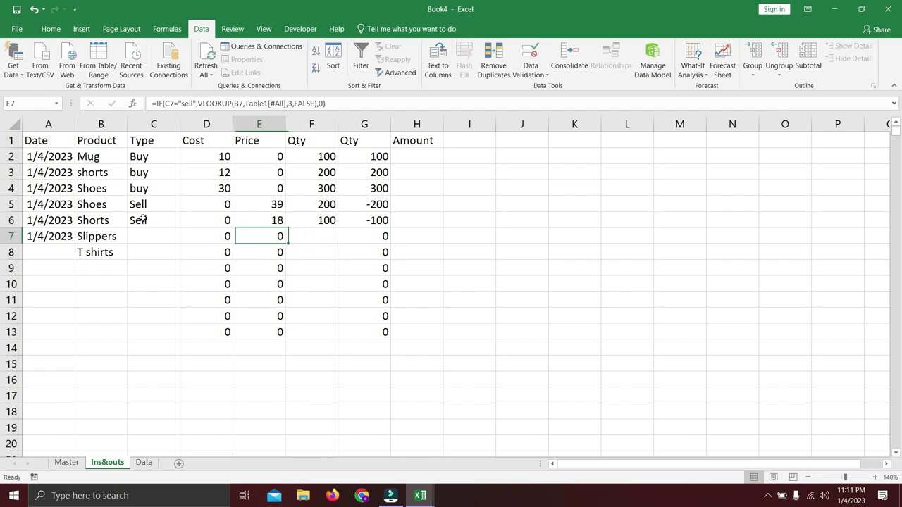
{"action": "type", "text": "Buy"}
{"action": "key", "text": "Return"}
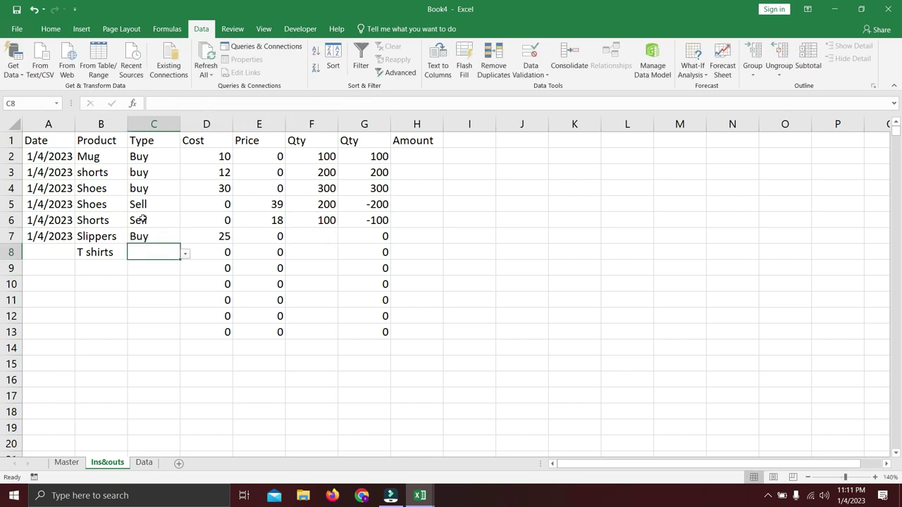
{"action": "type", "text": "B"}
{"action": "key", "text": "Return"}
Copy the Slippers and T shirts product entries from B7:B8 into B9:B10.
{"action": "key", "text": "Left"}
{"action": "key", "text": "Up"}
{"action": "key", "text": "Up"}
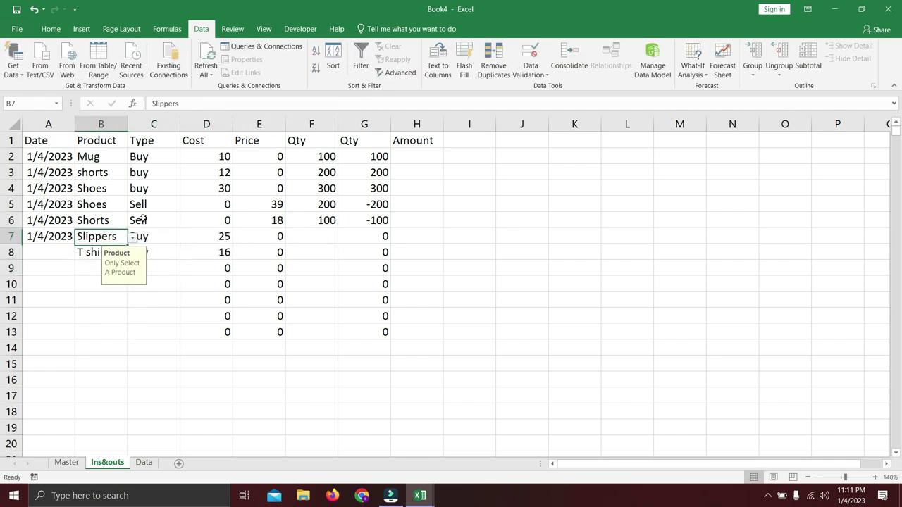
{"action": "key", "text": "shift+Down"}
{"action": "key", "text": "ctrl+c"}
{"action": "key", "text": "Down"}
{"action": "key", "text": "Down"}
{"action": "key", "text": "ctrl+v"}
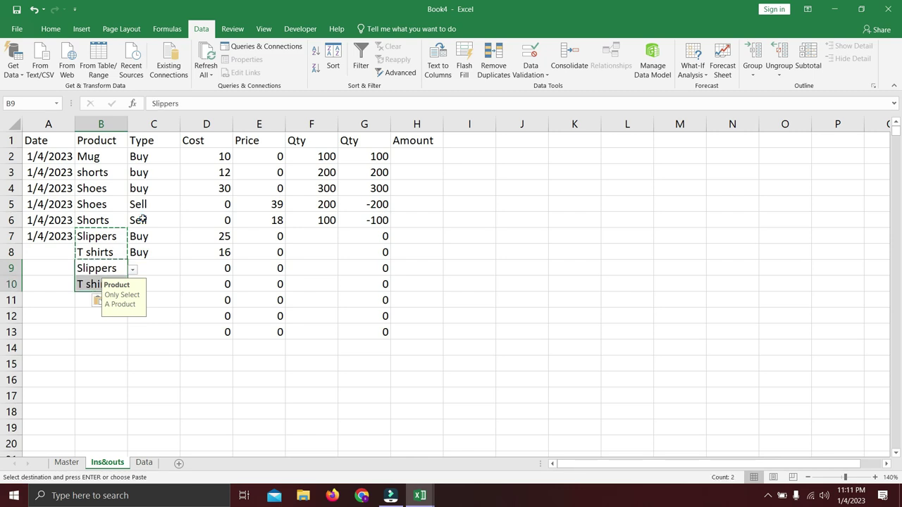
Set the type to Sell for the Slippers and T shirts rows in C9 and C10.
{"action": "key", "text": "Right"}
{"action": "type", "text": "Sell"}
{"action": "key", "text": "Return"}
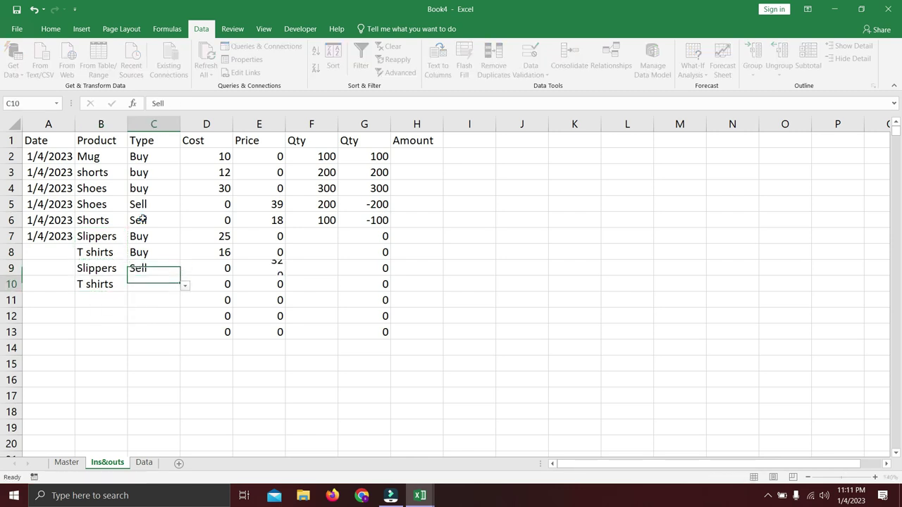
{"action": "type", "text": "Sell"}
Enter the quantities 150, 500, 75 and 400 in F7 through F10 of the first Qty column.
{"action": "key", "text": "Right"}
{"action": "key", "text": "Right"}
{"action": "key", "text": "Right"}
{"action": "key", "text": "Up"}
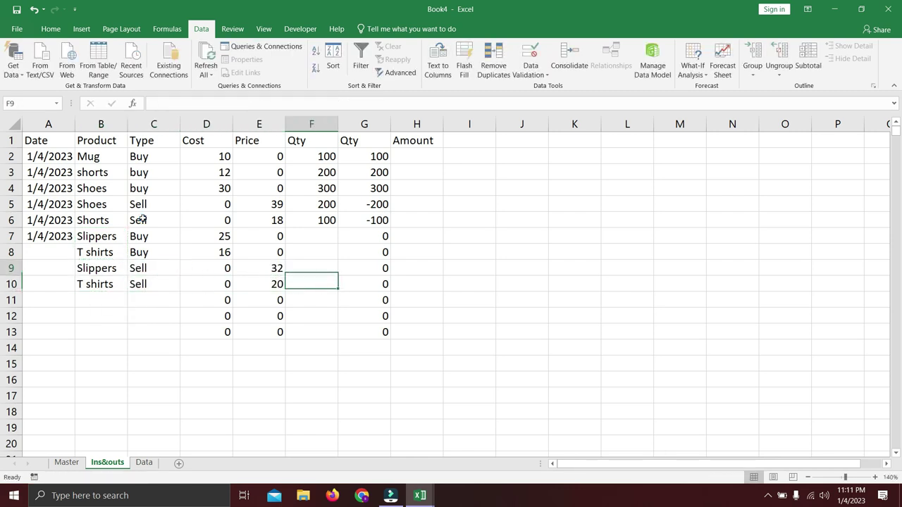
{"action": "key", "text": "Up"}
{"action": "key", "text": "Up"}
{"action": "type", "text": "150"}
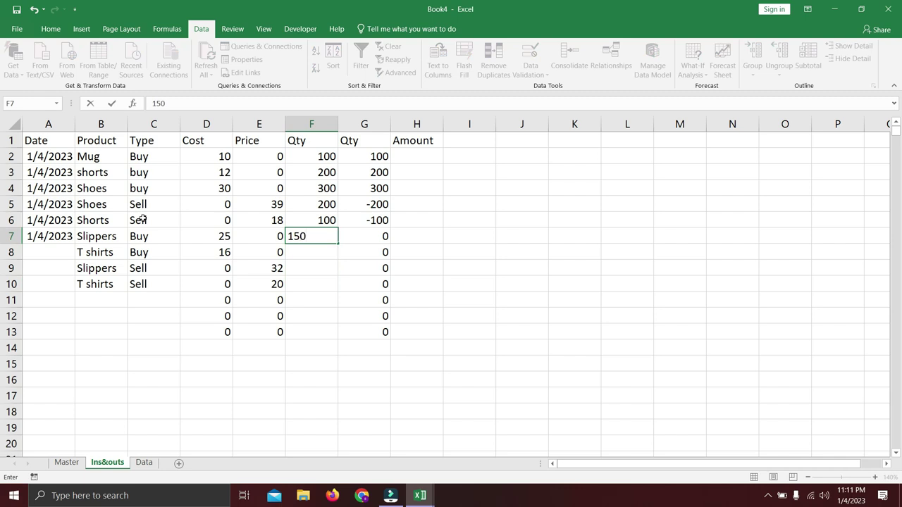
{"action": "key", "text": "Return"}
{"action": "type", "text": "500"}
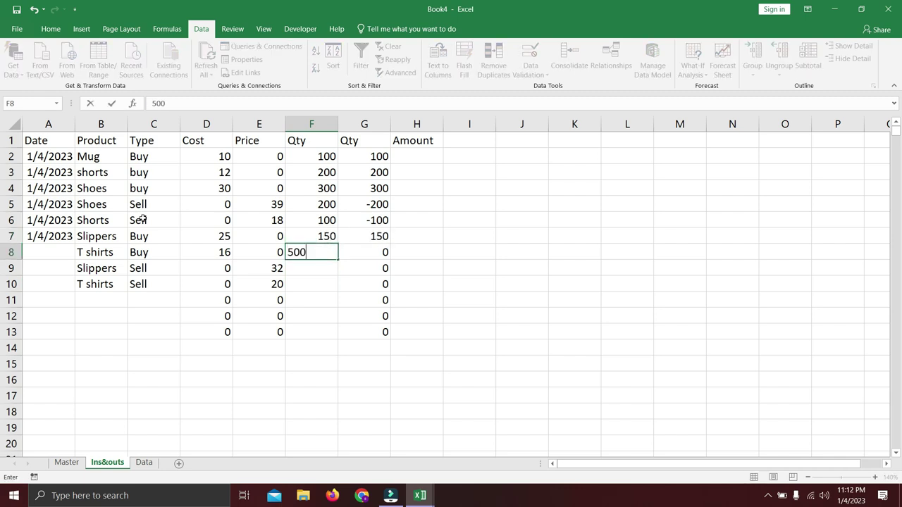
{"action": "key", "text": "Return"}
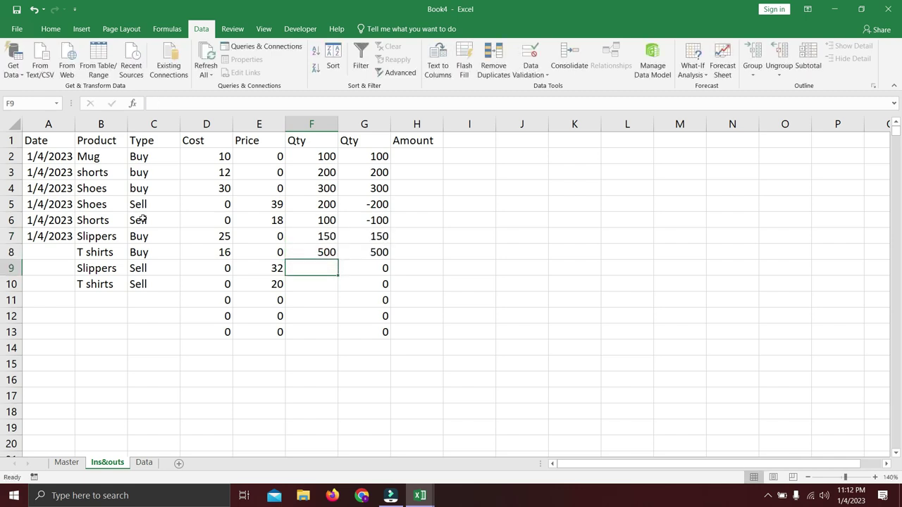
{"action": "type", "text": "75"}
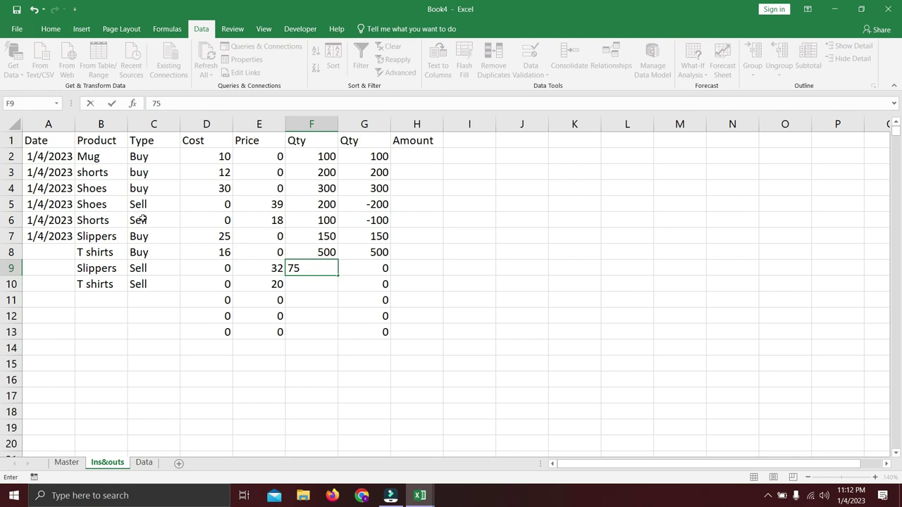
{"action": "key", "text": "Return"}
{"action": "type", "text": "400"}
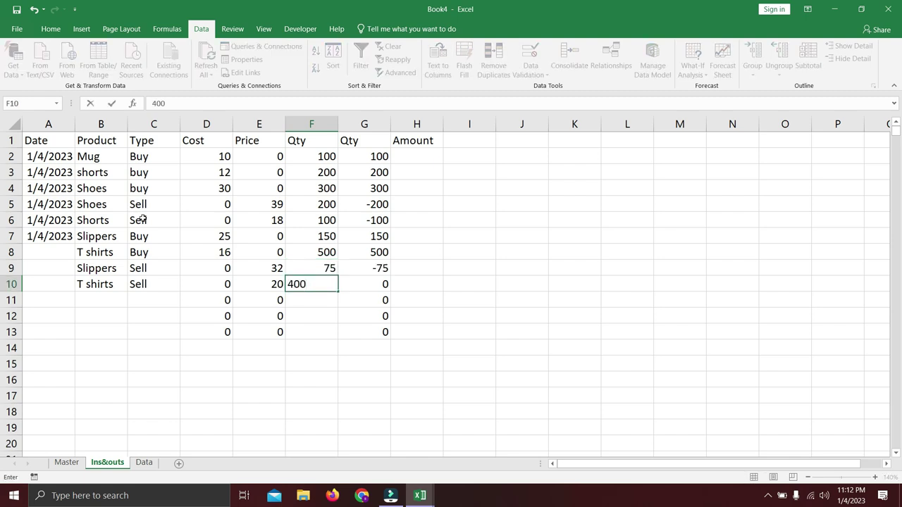
{"action": "key", "text": "Return"}
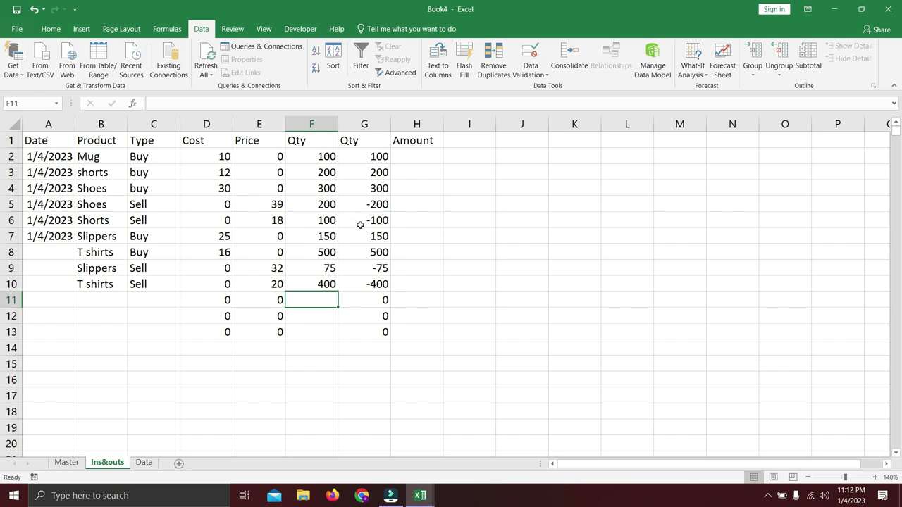
Start an IF formula in H2 of the Amount column that tests whether C2 equals "buy".
{"action": "left_click", "coordinate": [413, 156]}
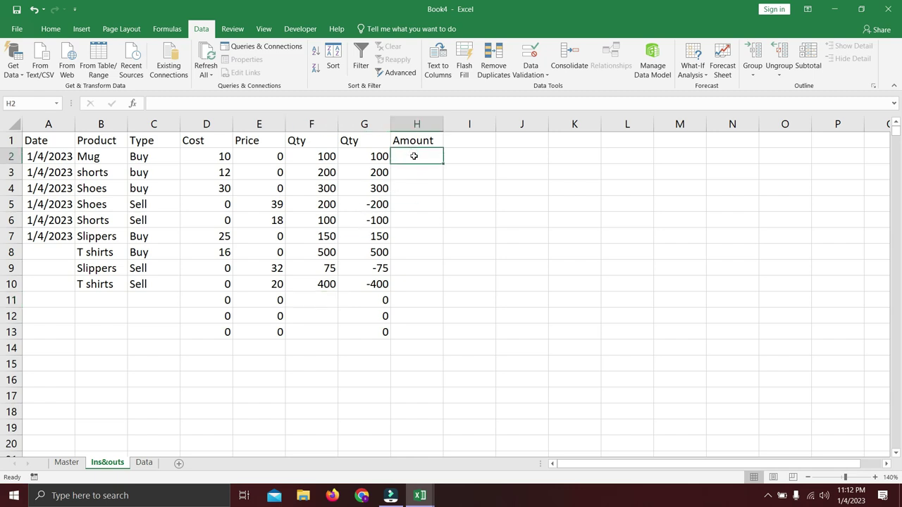
{"action": "type", "text": "=if"}
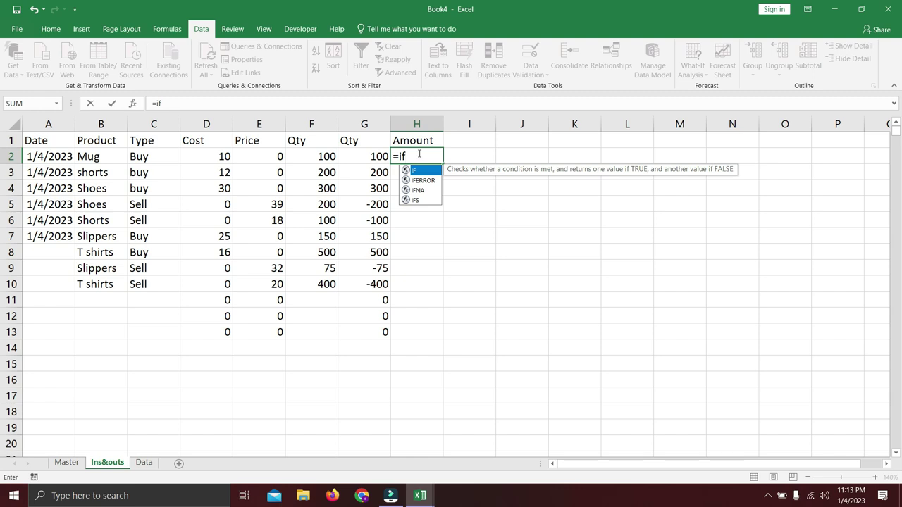
{"action": "key", "text": "Tab"}
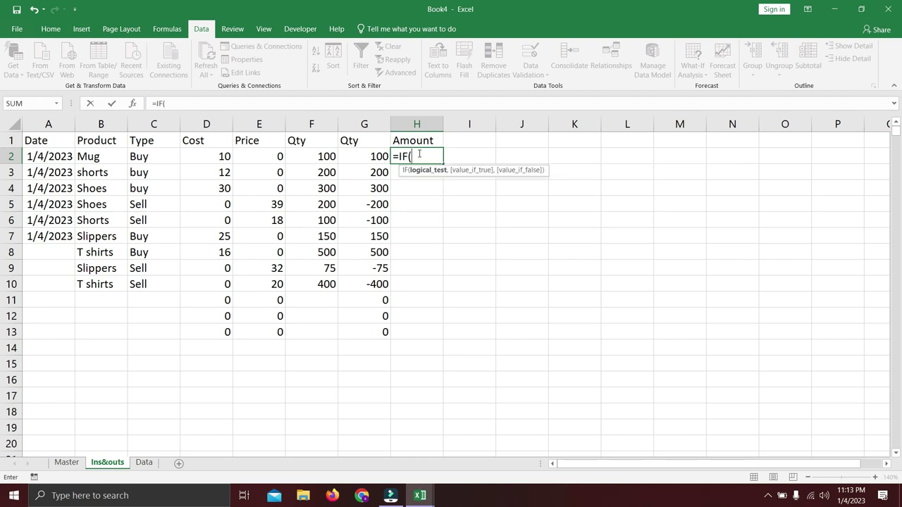
{"action": "left_click", "coordinate": [166, 151]}
{"action": "type", "text": "=\"buy\""}
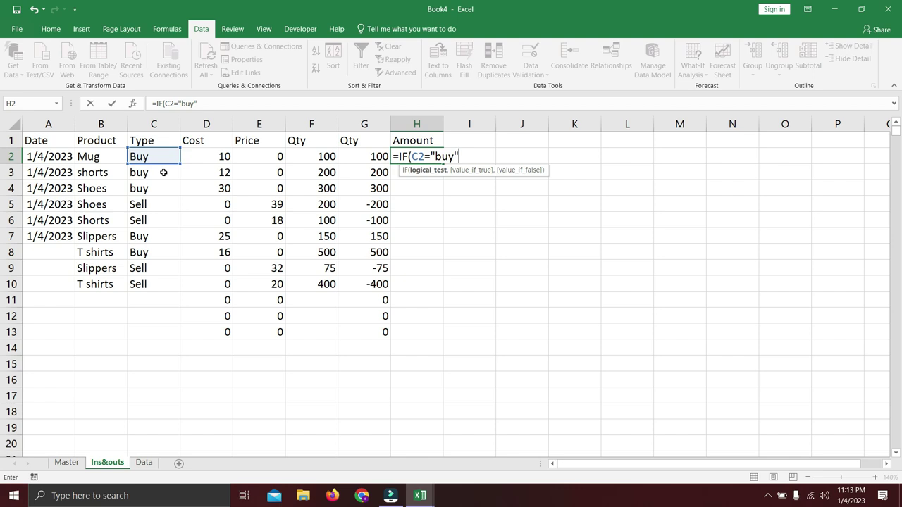
{"action": "left_click", "coordinate": [161, 164]}
{"action": "type", "text": ","}
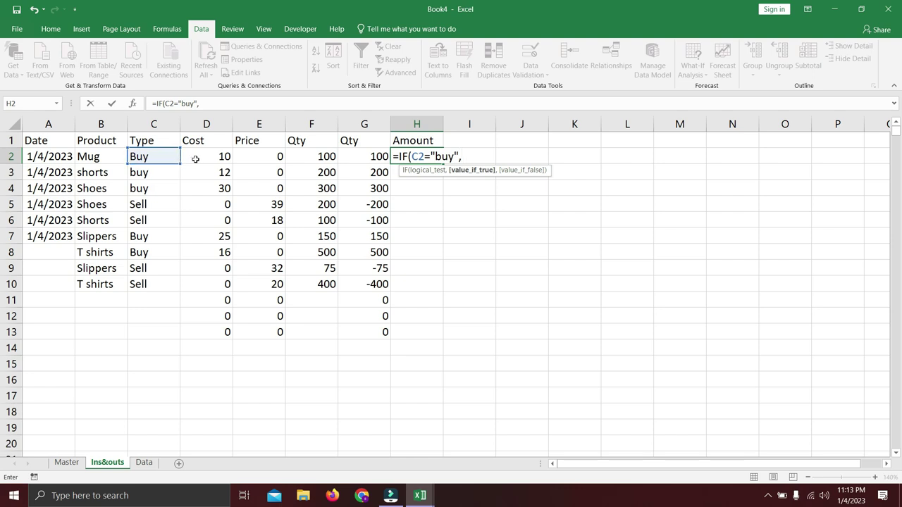
Make the H2 formula return D2*F2 if true, and begin a nested IF as the value if false.
{"action": "left_click", "coordinate": [199, 157]}
{"action": "type", "text": "*I2"}
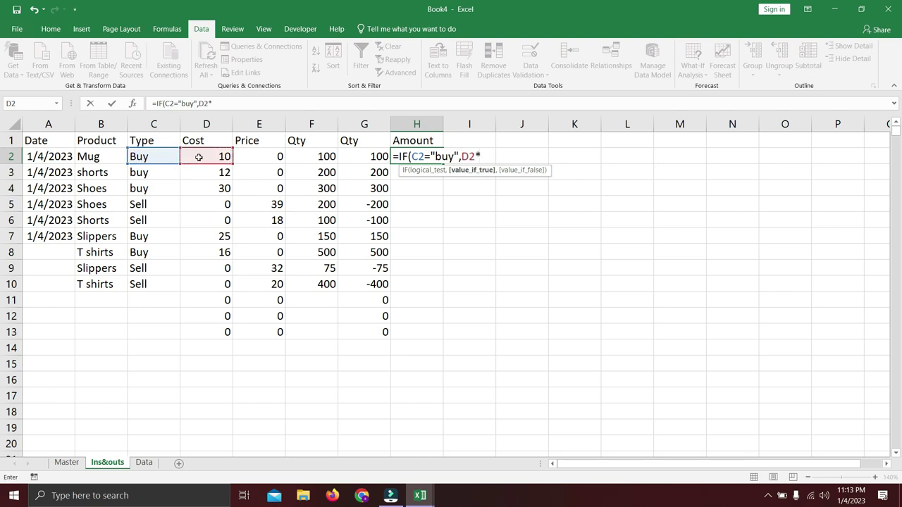
{"action": "key", "text": "Left"}
{"action": "key", "text": "Left"}
{"action": "key", "text": "Left"}
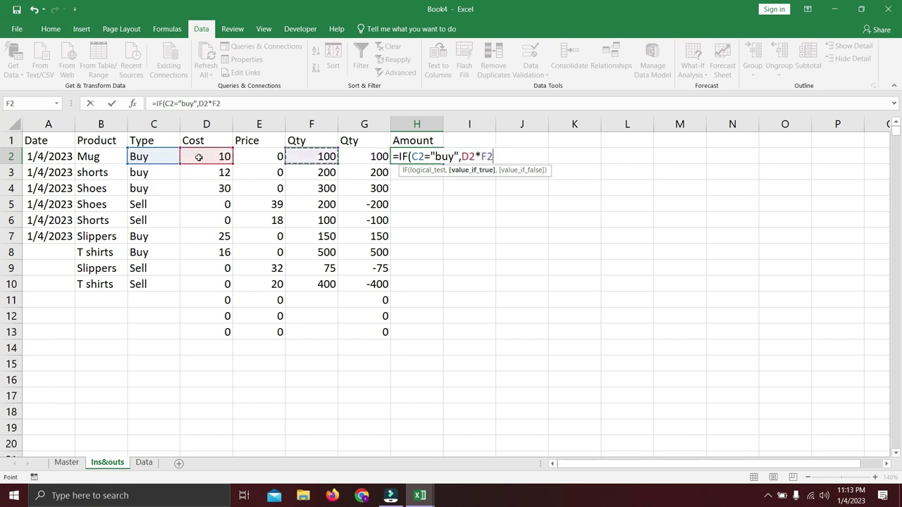
{"action": "type", "text": ",IF("}
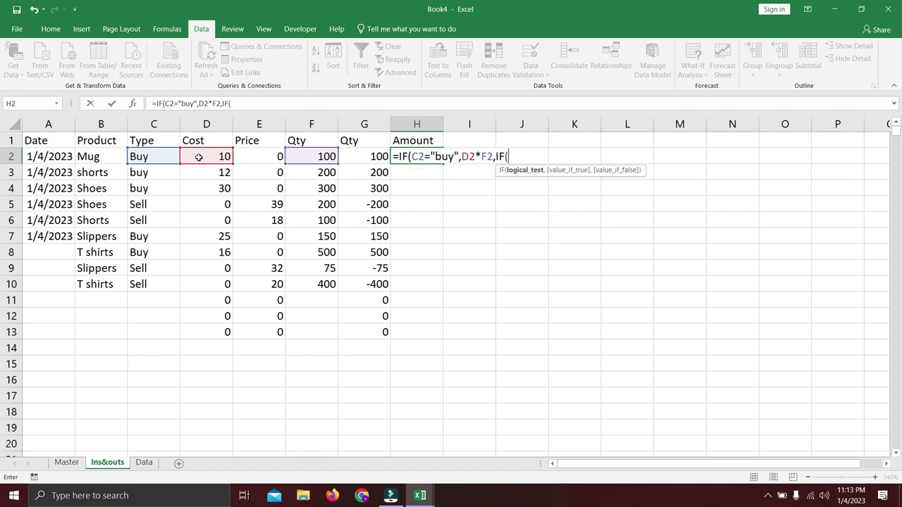
Extend the Amount formula in H2 with the nested IF's logical test, C2"sell".
{"action": "key", "text": "Left"}
{"action": "key", "text": "Left"}
{"action": "key", "text": "Left"}
{"action": "key", "text": "Left"}
{"action": "key", "text": "Left"}
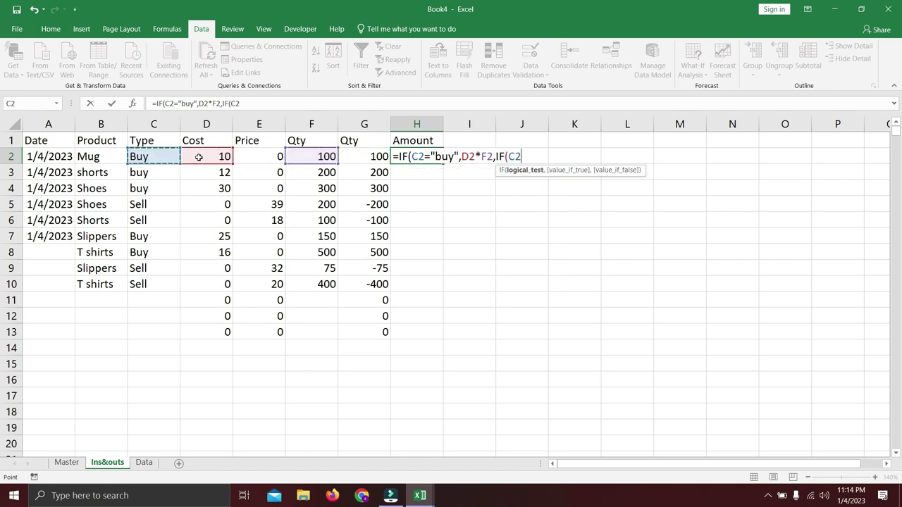
{"action": "type", "text": "\"sell"}
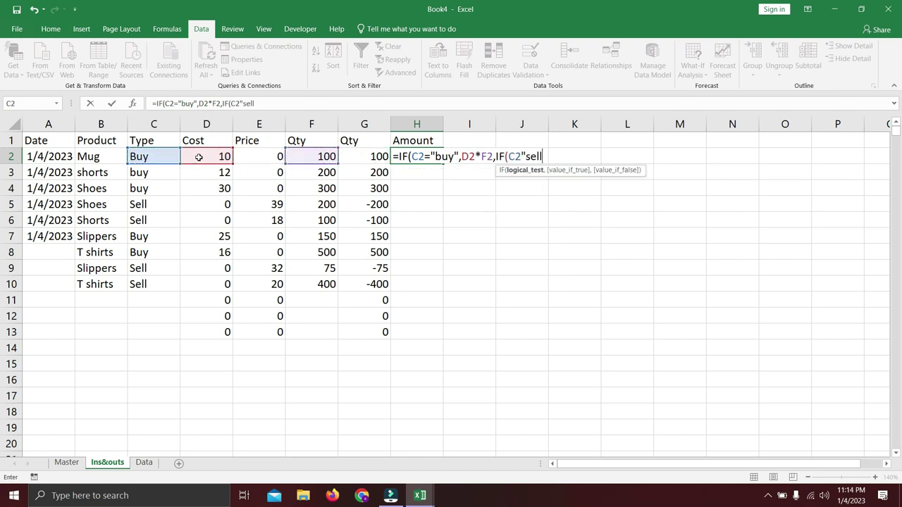
{"action": "type", "text": "\","}
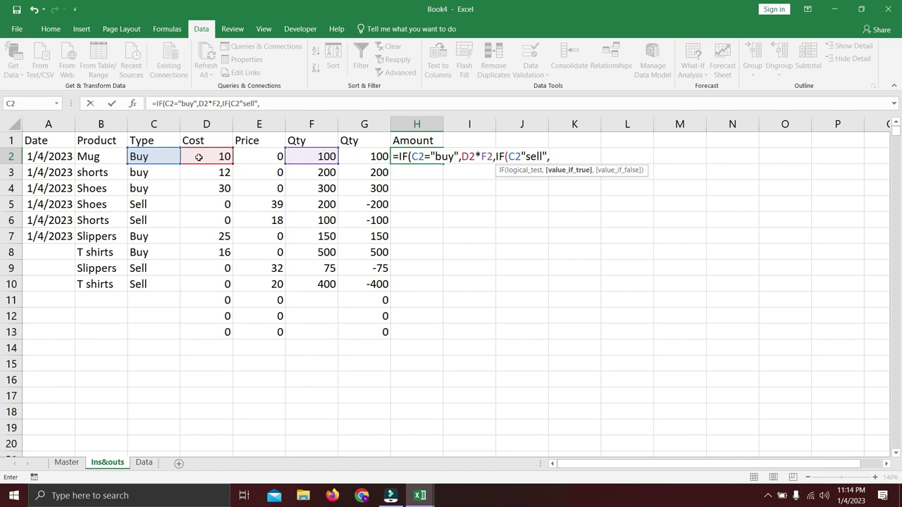
Add E2*F2 as the nested IF's true result, follow it with )0, and try to enter the H2 formula.
{"action": "key", "text": "Left"}
{"action": "key", "text": "Left"}
{"action": "key", "text": "Left"}
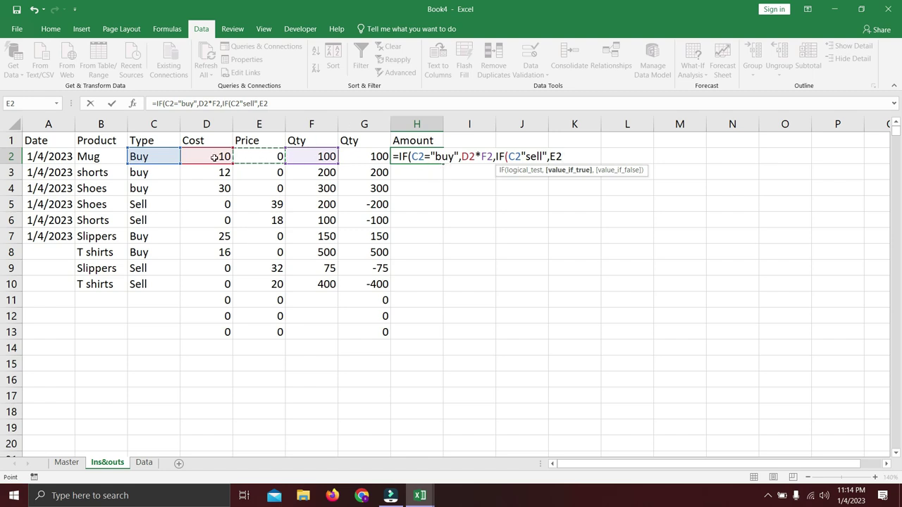
{"action": "type", "text": "*"}
{"action": "left_click", "coordinate": [293, 155]}
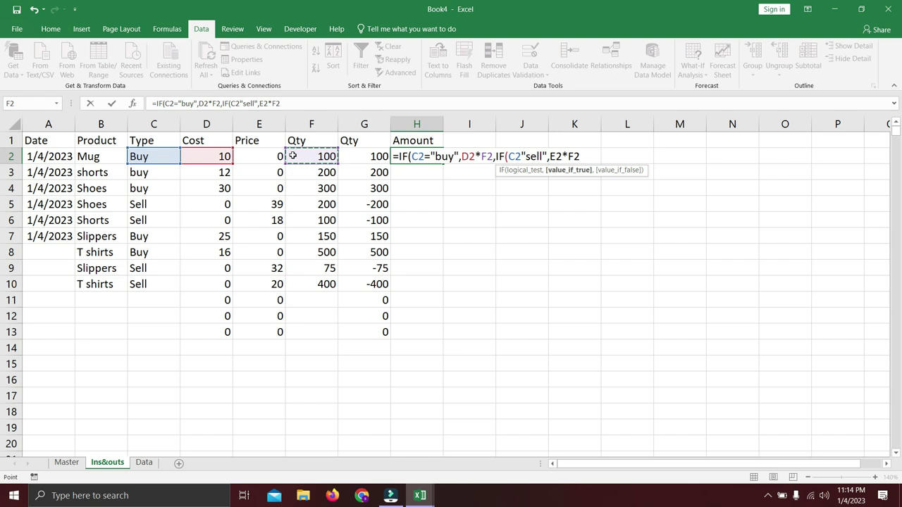
{"action": "type", "text": ")0"}
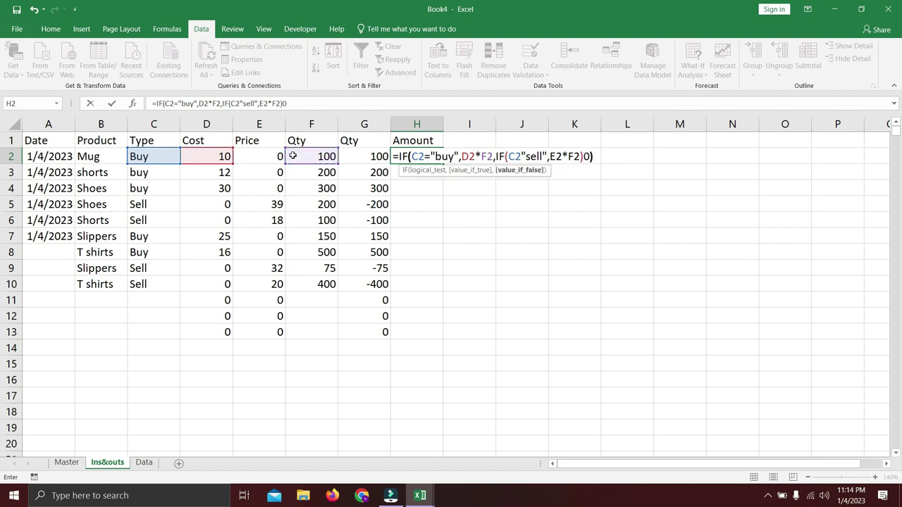
{"action": "key", "text": "Return"}
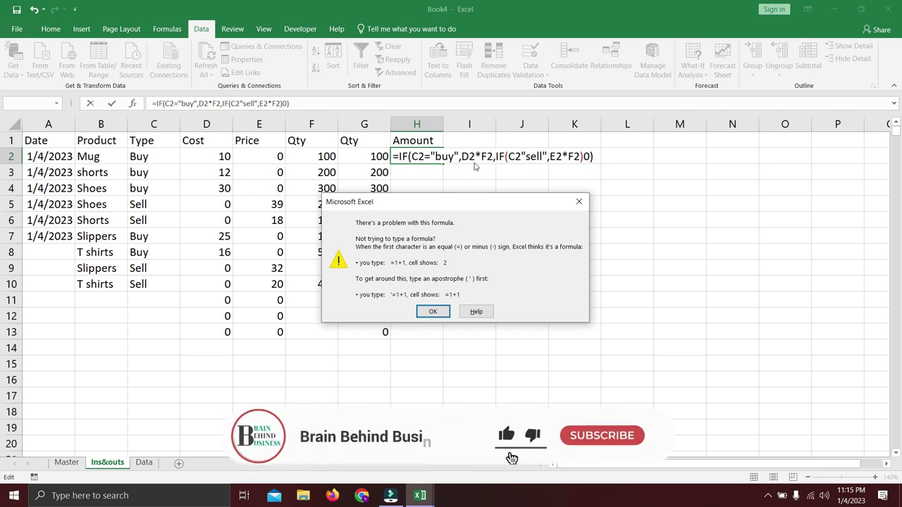
Correct the H2 formula to =IF(C2="buy",D2*F2,IF(C2="sell",E2*F2,0)), accepting the proposed typo correction.
{"action": "left_click", "coordinate": [579, 202]}
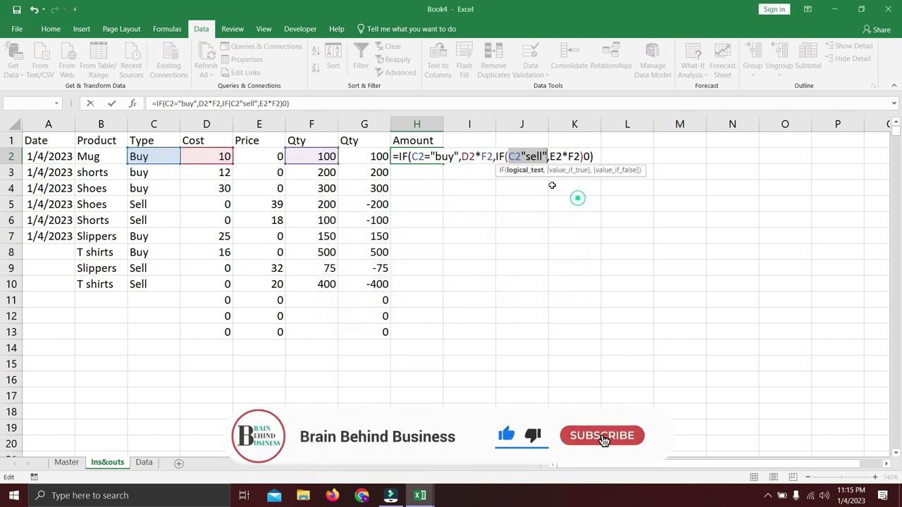
{"action": "left_click", "coordinate": [524, 156]}
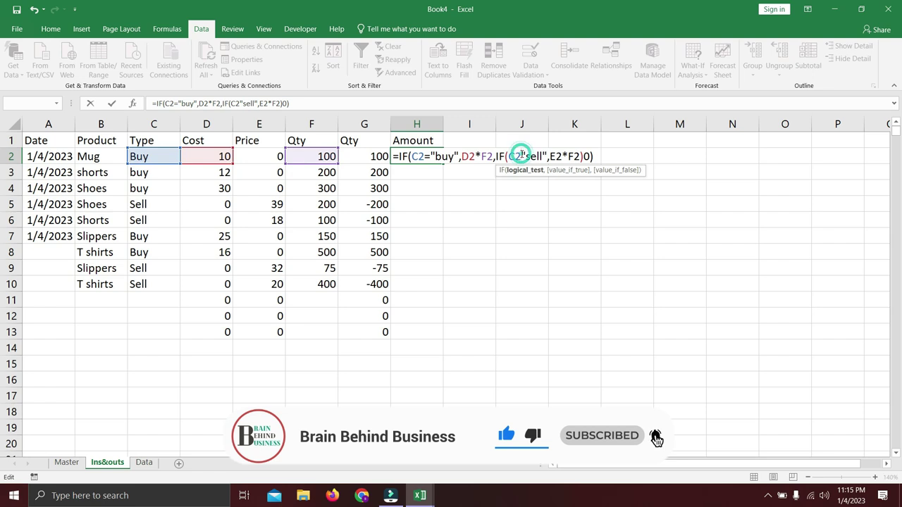
{"action": "type", "text": "="}
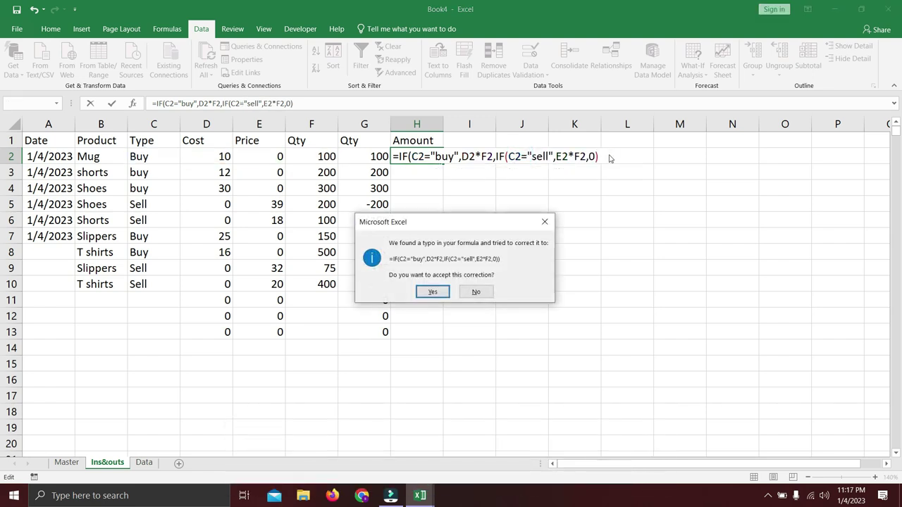
{"action": "key", "text": "Return"}
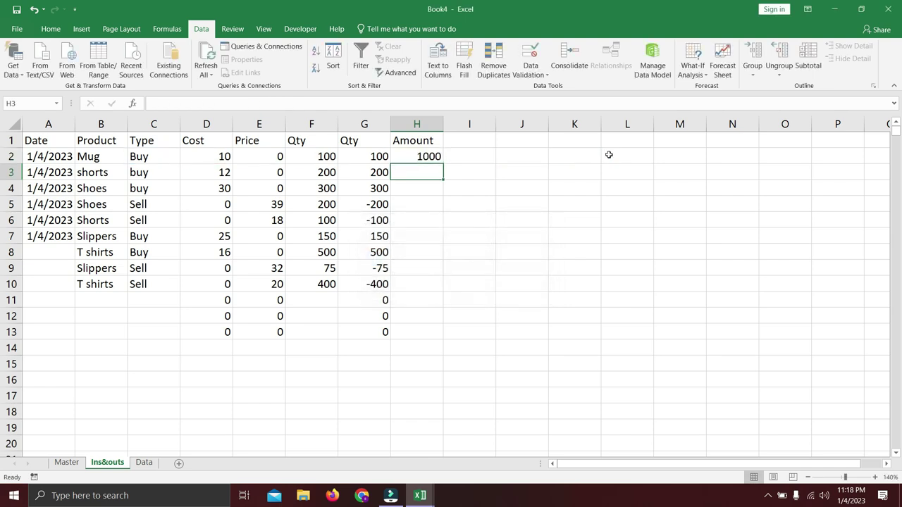
Copy the Amount formula from H2 into H3:H13.
{"action": "key", "text": "Up"}
{"action": "key", "text": "ctrl+c"}
{"action": "key", "text": "Down"}
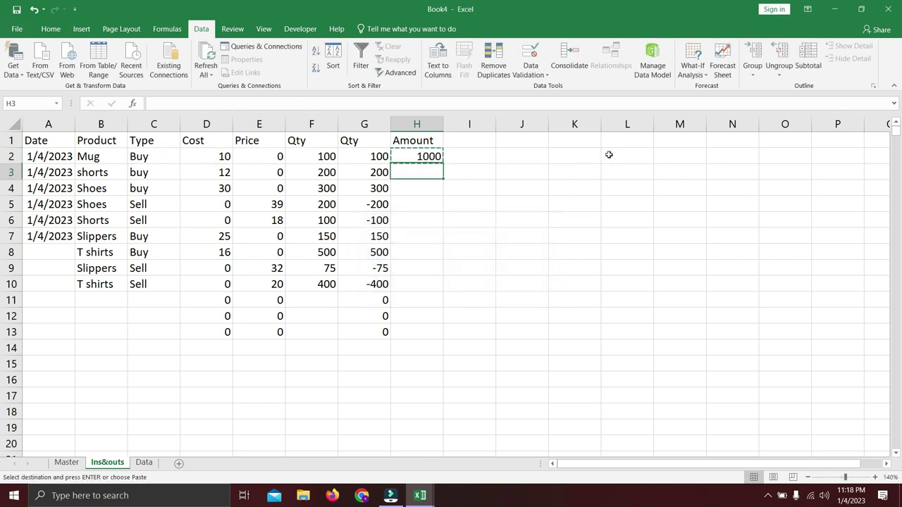
{"action": "key", "text": "shift+Down"}
{"action": "key", "text": "shift+Down"}
{"action": "key", "text": "shift+Down"}
{"action": "key", "text": "shift+Down"}
{"action": "key", "text": "shift+Down"}
{"action": "key", "text": "shift+Down"}
{"action": "key", "text": "shift+Down"}
{"action": "key", "text": "shift+Down"}
{"action": "key", "text": "shift+Down"}
{"action": "key", "text": "shift+Down"}
{"action": "key", "text": "ctrl+v"}
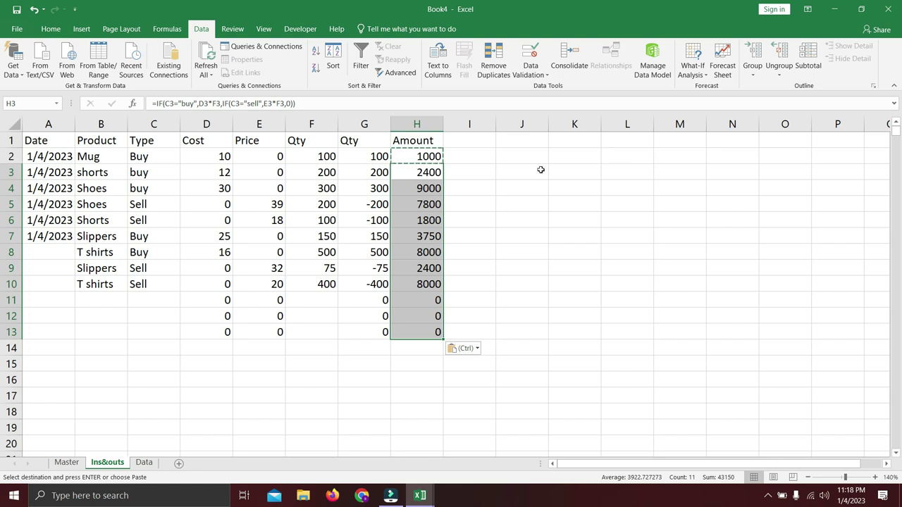
{"action": "left_click", "coordinate": [470, 187]}
{"action": "left_click", "coordinate": [407, 158]}
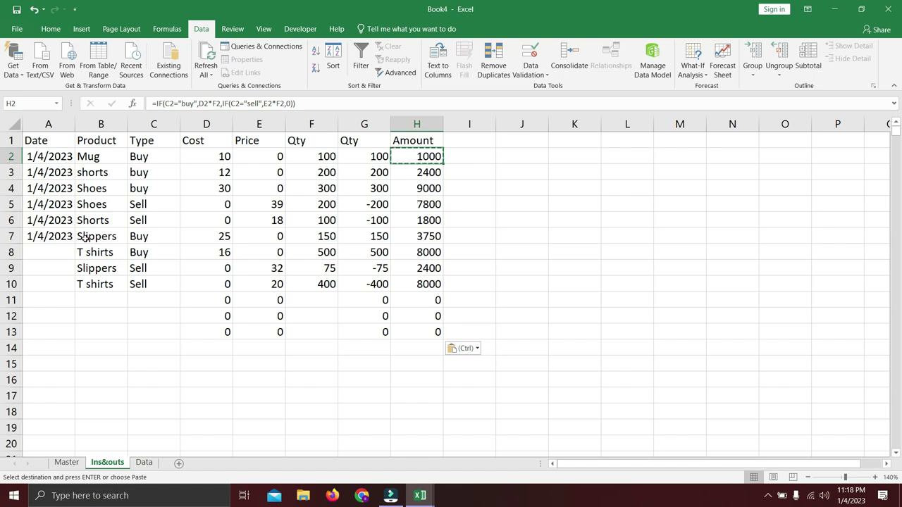
Copy the date from A7 into the empty Date cells A8:A10.
{"action": "left_click", "coordinate": [55, 237]}
{"action": "key", "text": "ctrl+c"}
{"action": "key", "text": "Down"}
{"action": "key", "text": "shift+Down"}
{"action": "key", "text": "shift+Down"}
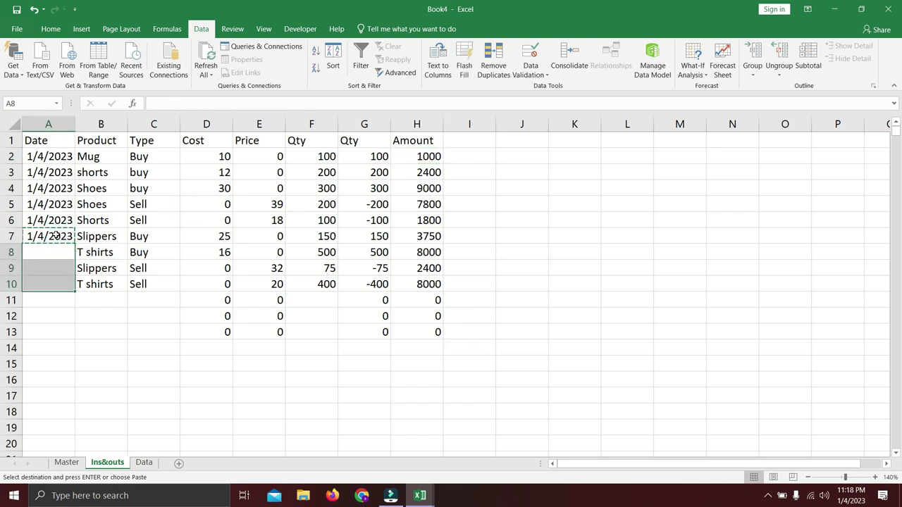
{"action": "key", "text": "ctrl+v"}
Delete the leftover rows 11 to 13 below the transaction data.
{"action": "key", "text": "Down"}
{"action": "key", "text": "Down"}
{"action": "key", "text": "Down"}
{"action": "key", "text": "shift+Down"}
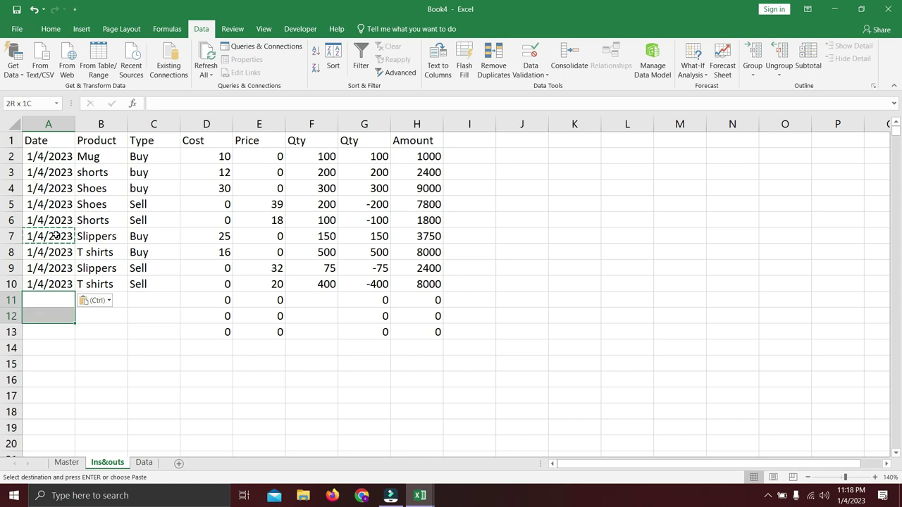
{"action": "key", "text": "shift+Down"}
{"action": "key", "text": "shift+space"}
{"action": "key", "text": "ctrl+minus"}
Format A1:H10 as a table with headers in the black banded Medium style, and remove its filter buttons.
{"action": "key", "text": "Up"}
{"action": "key", "text": "Up"}
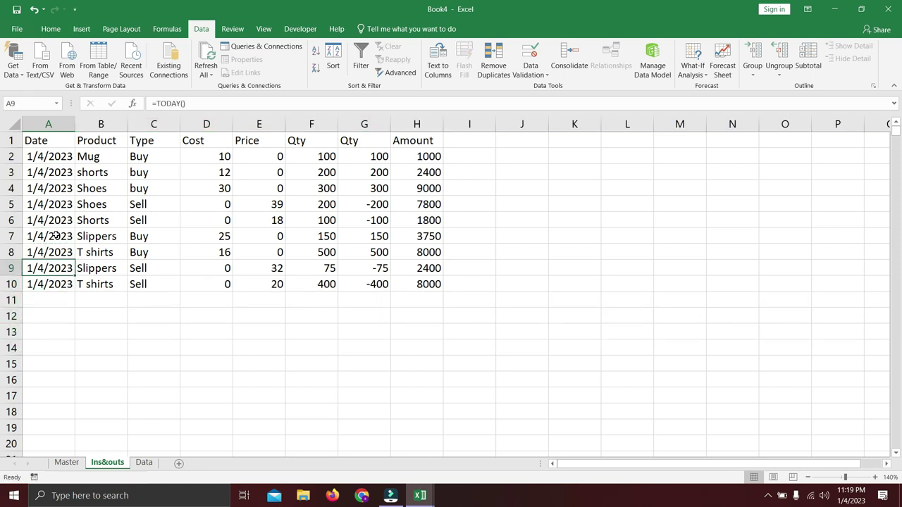
{"action": "key", "text": "Up"}
{"action": "key", "text": "Up"}
{"action": "key", "text": "Up"}
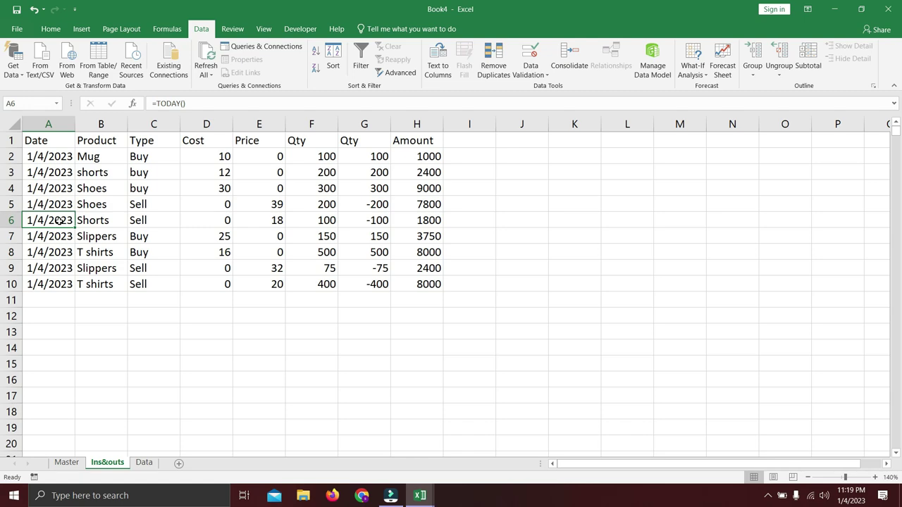
{"action": "key", "text": "ctrl+a"}
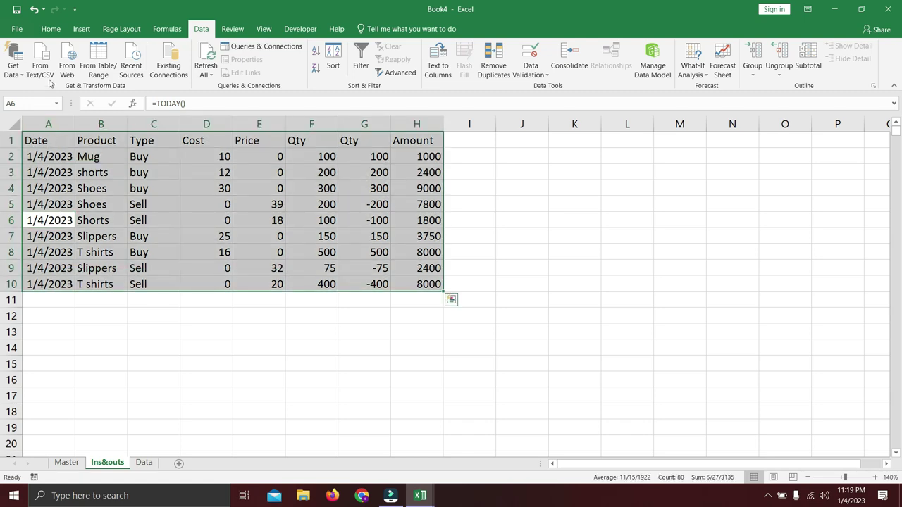
{"action": "left_click", "coordinate": [51, 29]}
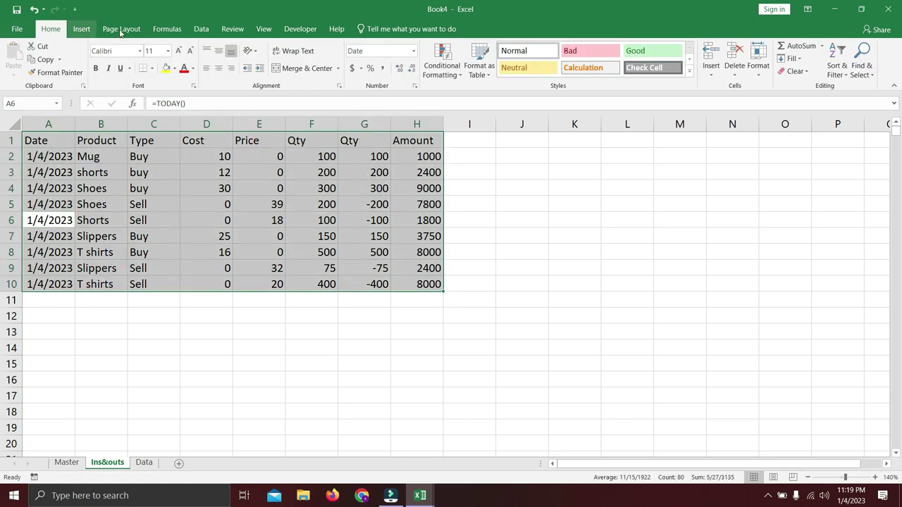
{"action": "left_click", "coordinate": [479, 63]}
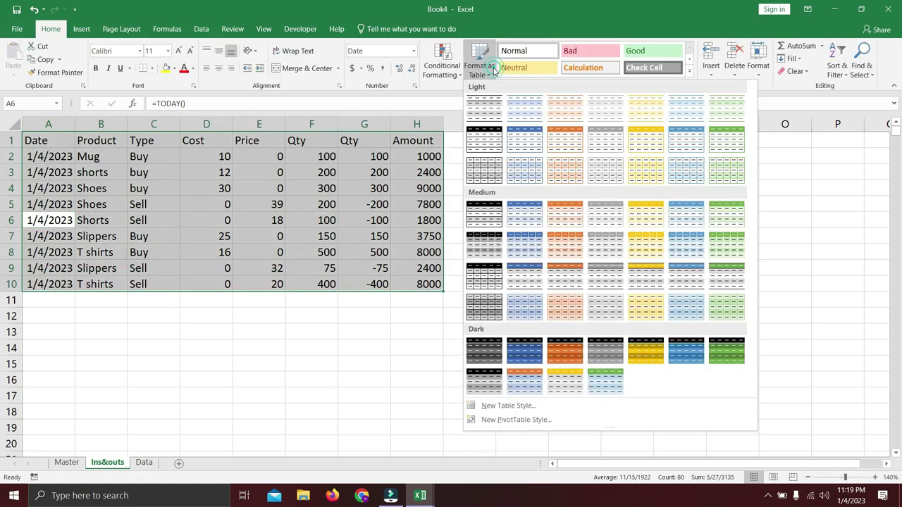
{"action": "left_click", "coordinate": [472, 214]}
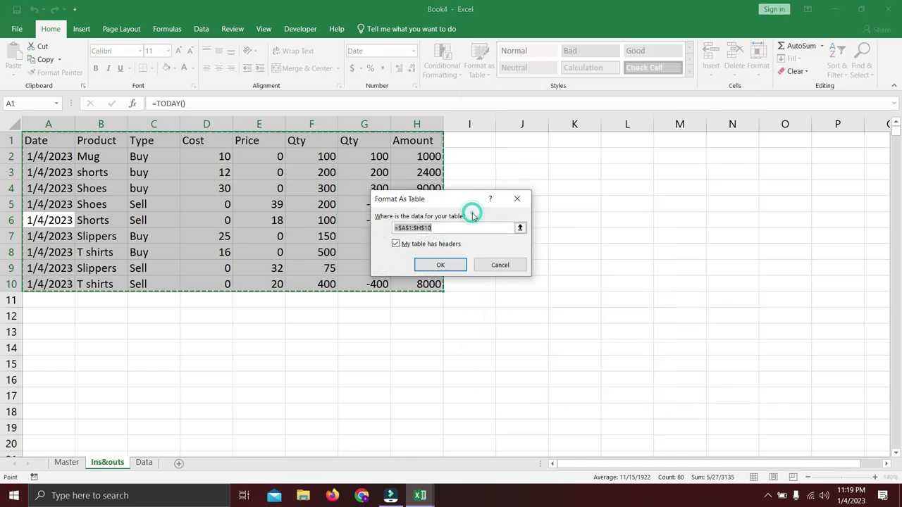
{"action": "left_click", "coordinate": [440, 265]}
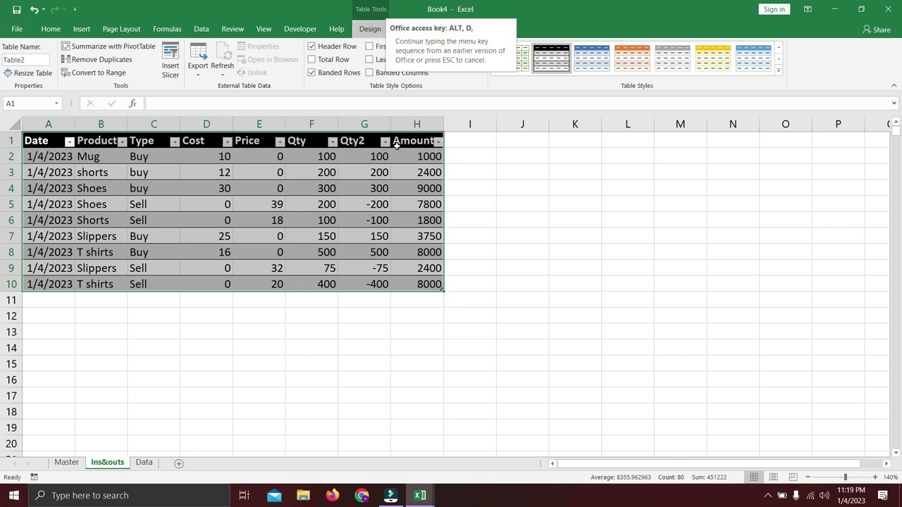
{"action": "key", "text": "ctrl+shift+l"}
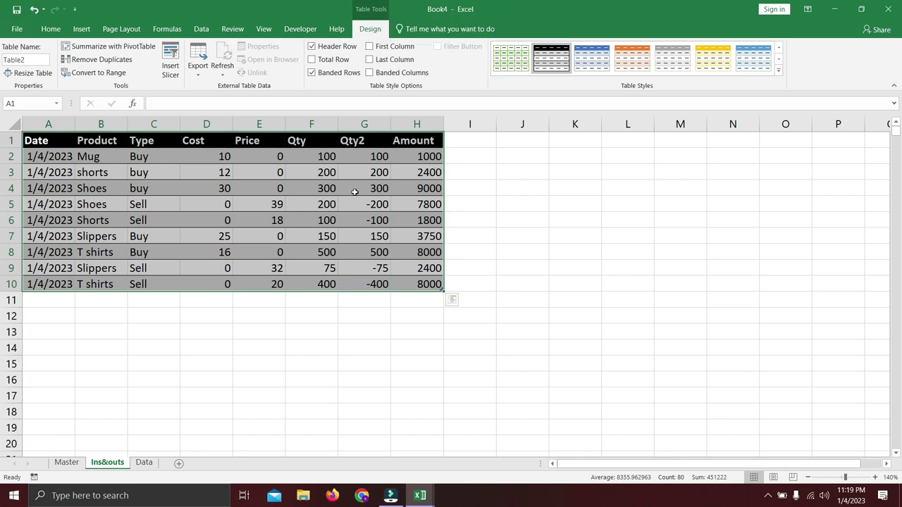
{"action": "left_click", "coordinate": [283, 318]}
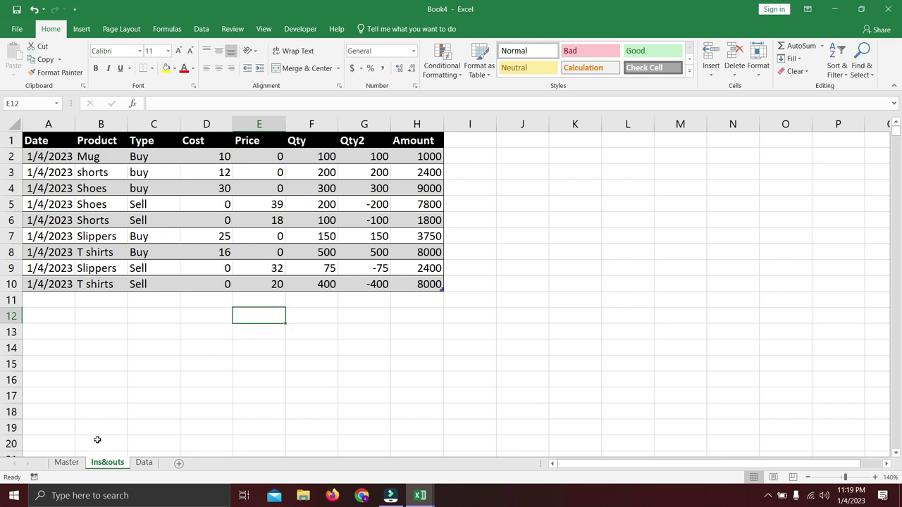
Go to the Master sheet and set its zoom to 140%.
{"action": "left_click", "coordinate": [69, 464]}
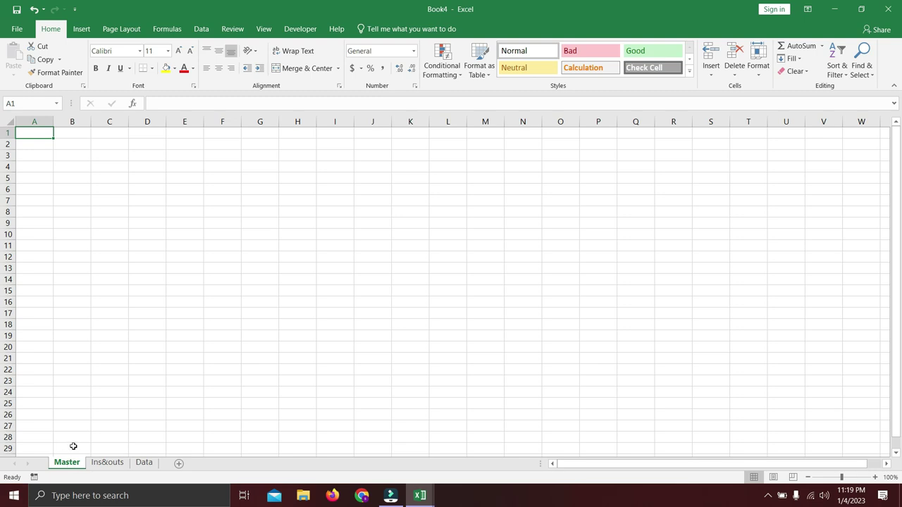
{"action": "left_click", "coordinate": [876, 477]}
{"action": "left_click", "coordinate": [876, 478]}
{"action": "left_click", "coordinate": [877, 478]}
{"action": "left_click", "coordinate": [876, 477]}
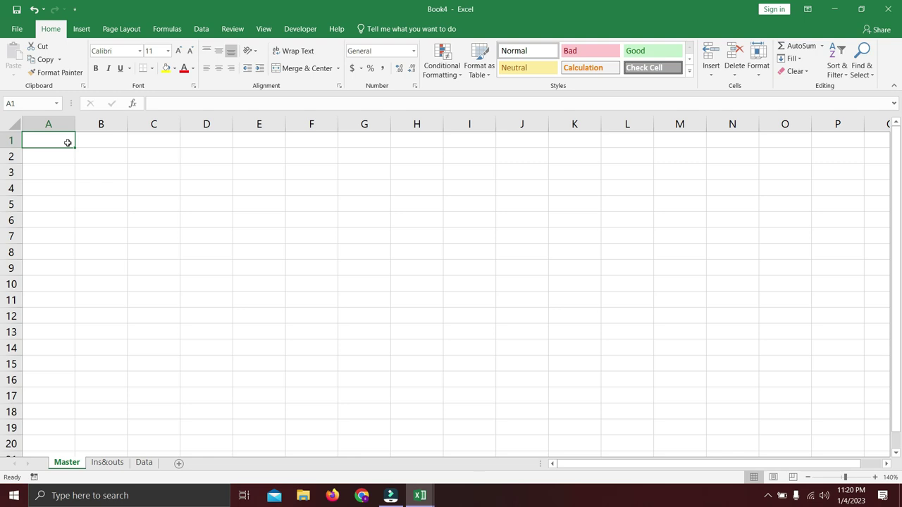
Enter the headings Purchases in B1 and Revenue in E1 of the Master sheet.
{"action": "key", "text": "Right"}
{"action": "type", "text": "Pur"}
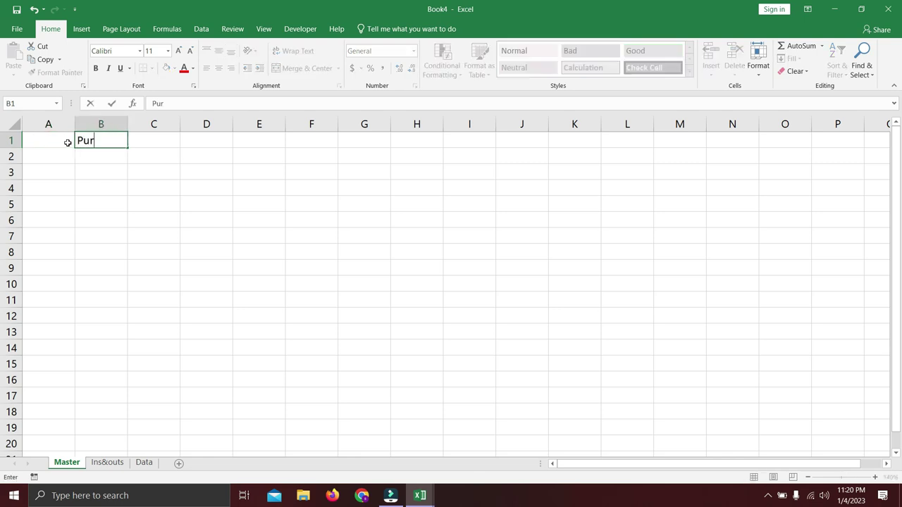
{"action": "type", "text": "chases"}
{"action": "key", "text": "Return"}
{"action": "key", "text": "Right"}
{"action": "key", "text": "Right"}
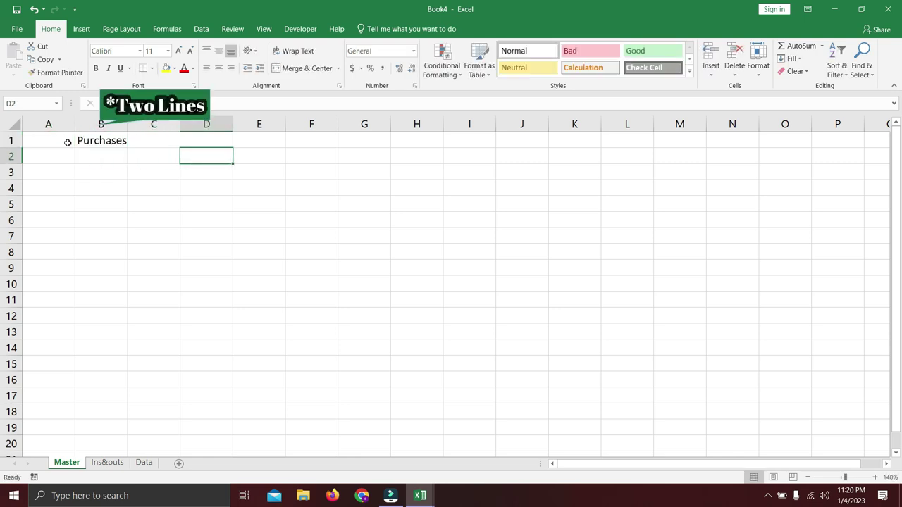
{"action": "key", "text": "Right"}
{"action": "key", "text": "Up"}
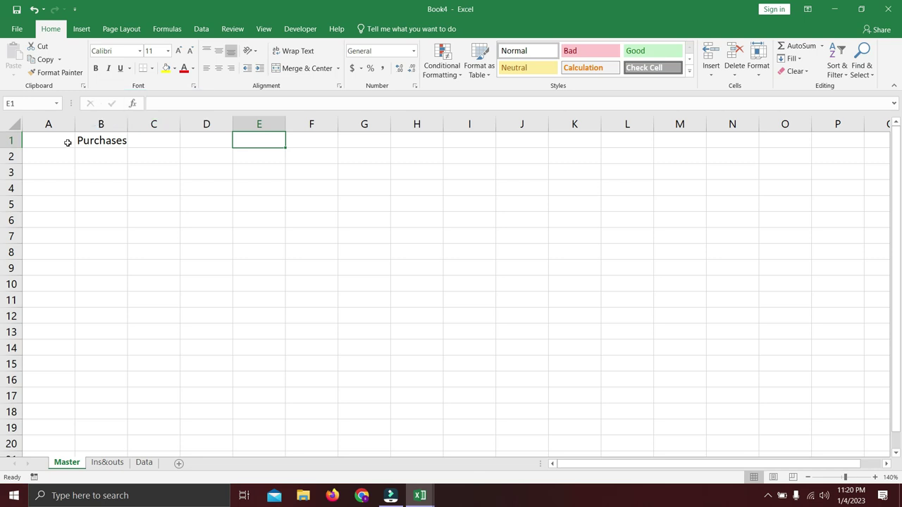
{"action": "type", "text": "Revenue"}
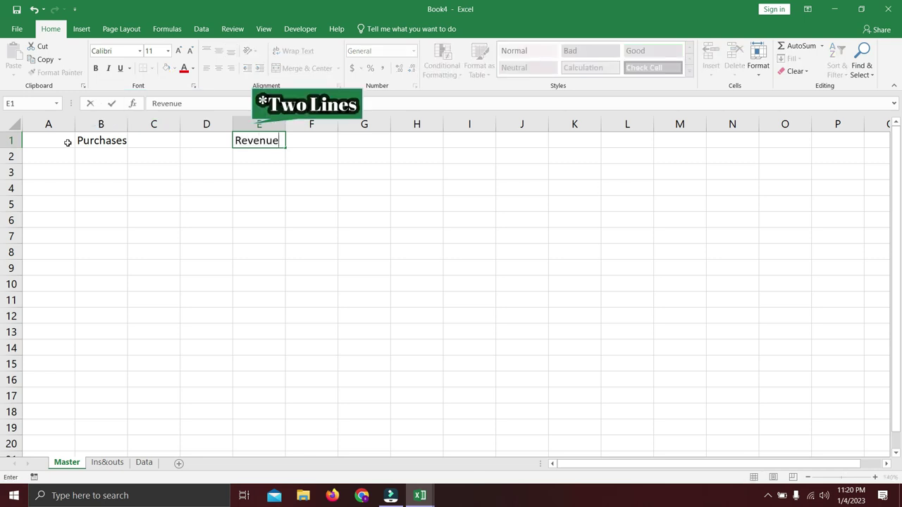
Enter the headings Inventory in H1 and Profit in K1.
{"action": "key", "text": "Right"}
{"action": "key", "text": "Right"}
{"action": "key", "text": "Right"}
{"action": "type", "text": "Inventory"}
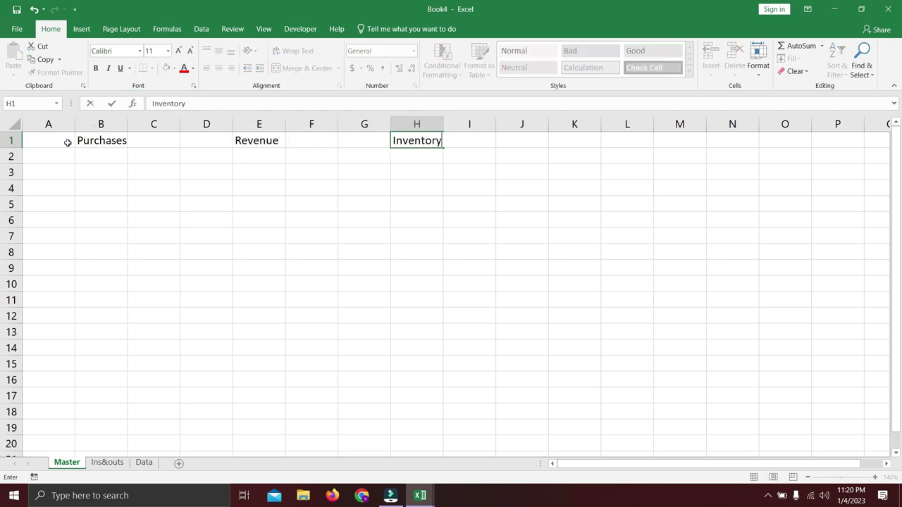
{"action": "key", "text": "Right"}
{"action": "key", "text": "Right"}
{"action": "key", "text": "Right"}
{"action": "type", "text": "P"}
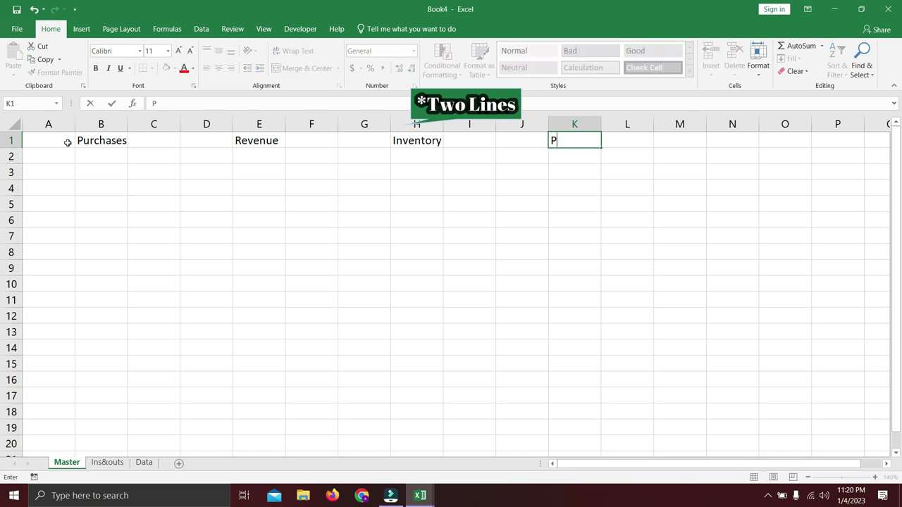
{"action": "type", "text": "rofit"}
Enter the heading Product in A1 of the Master sheet.
{"action": "left_click", "coordinate": [67, 142]}
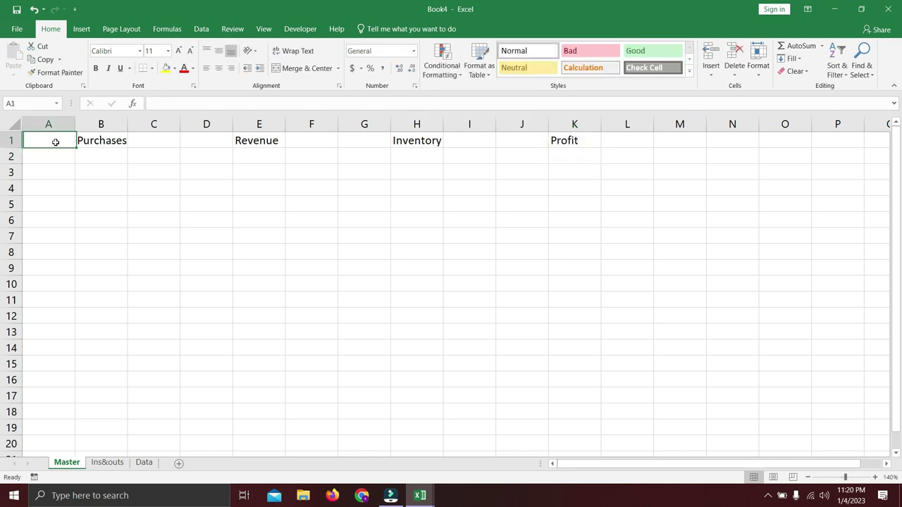
{"action": "type", "text": "Pro"}
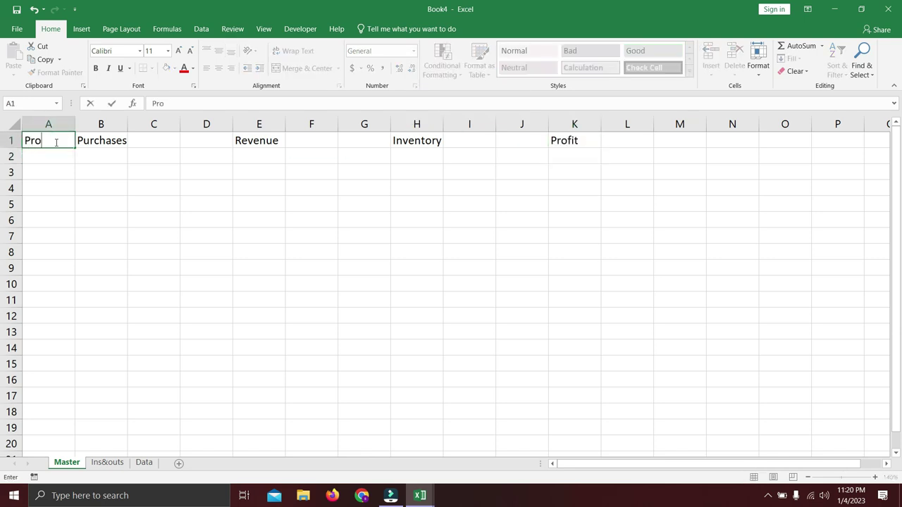
{"action": "type", "text": "duct"}
{"action": "key", "text": "Return"}
Enter the Purchases sub-headings Cost, Qty and Total Cost in B2:D2.
{"action": "key", "text": "Right"}
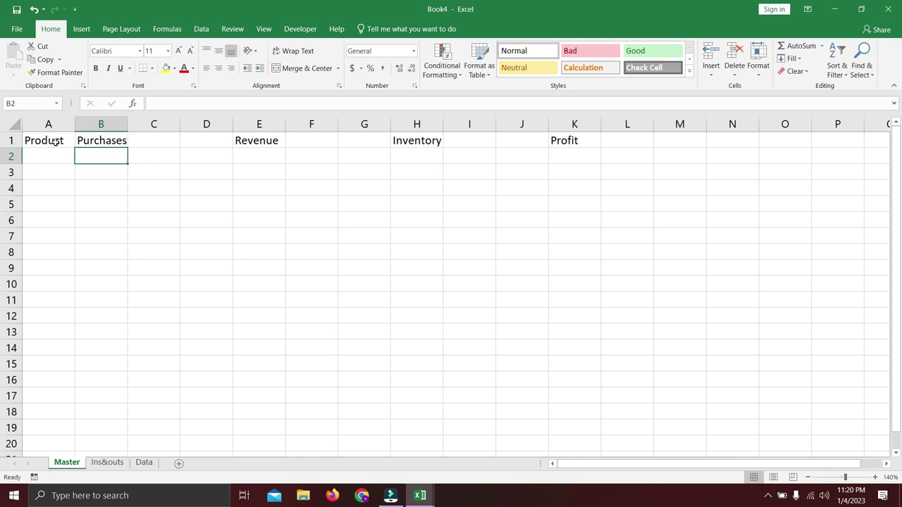
{"action": "type", "text": "Cost"}
{"action": "key", "text": "Tab"}
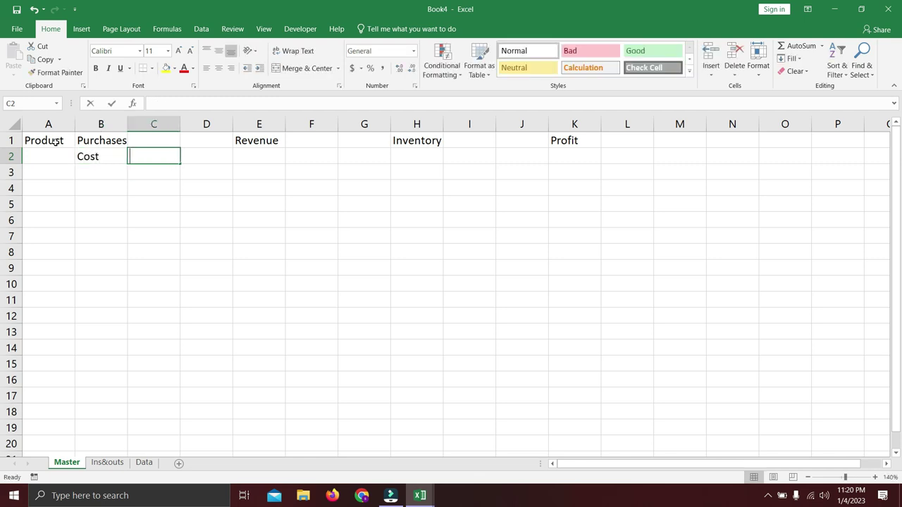
{"action": "type", "text": "Qty"}
{"action": "key", "text": "Tab"}
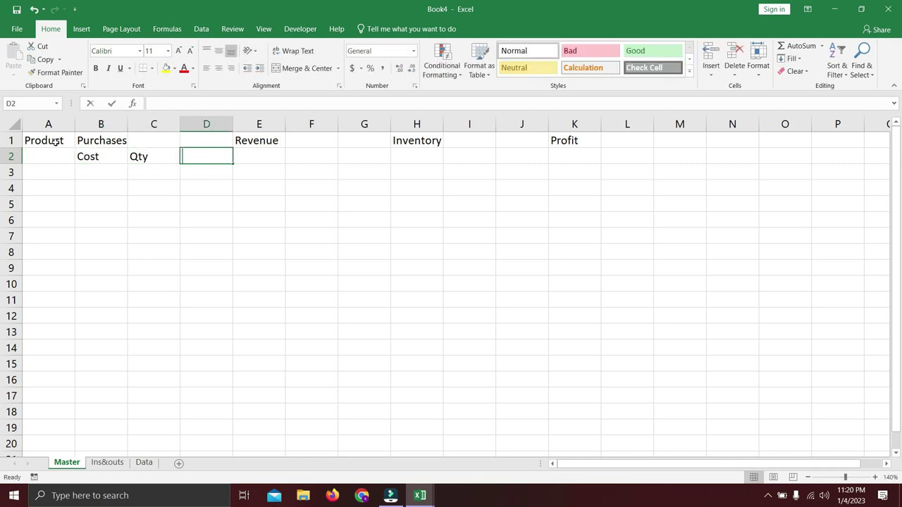
{"action": "type", "text": "Total Cost"}
{"action": "key", "text": "Return"}
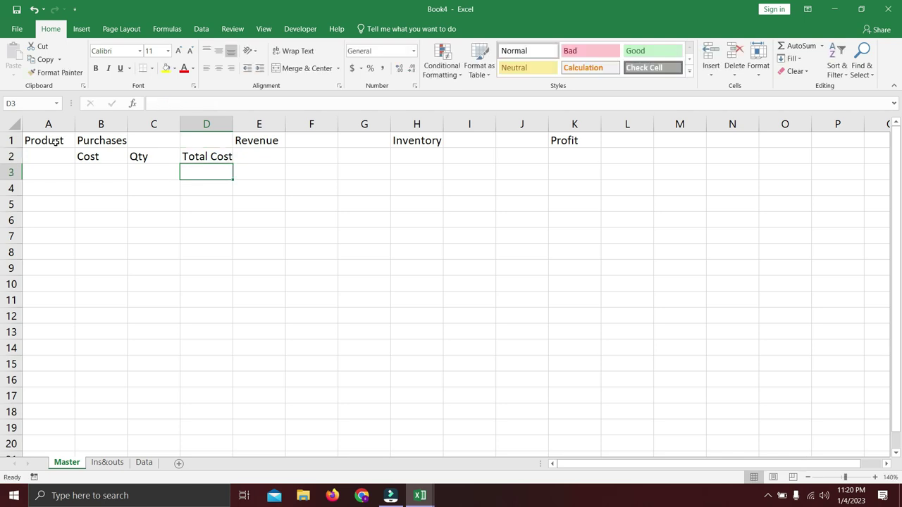
Enter the Revenue sub-headings Cost, Qty and Price in E2:G2.
{"action": "key", "text": "Right"}
{"action": "key", "text": "Up"}
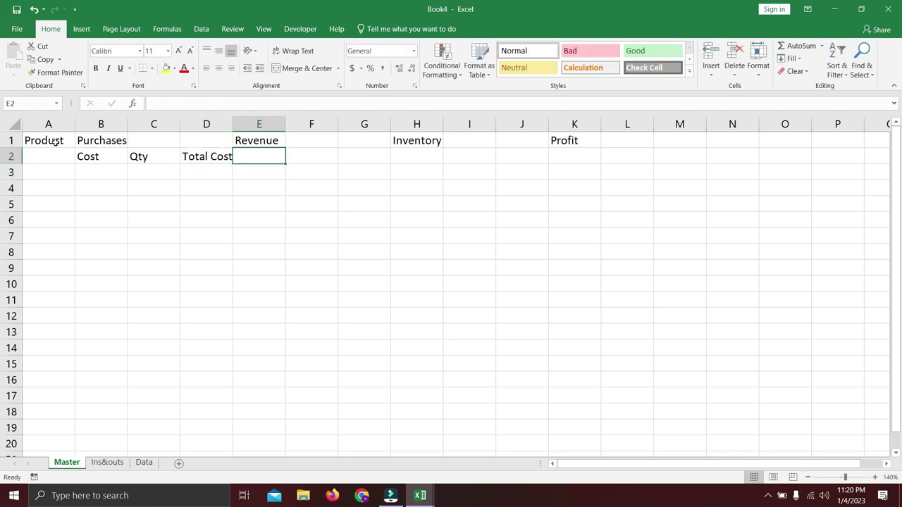
{"action": "type", "text": "Cost"}
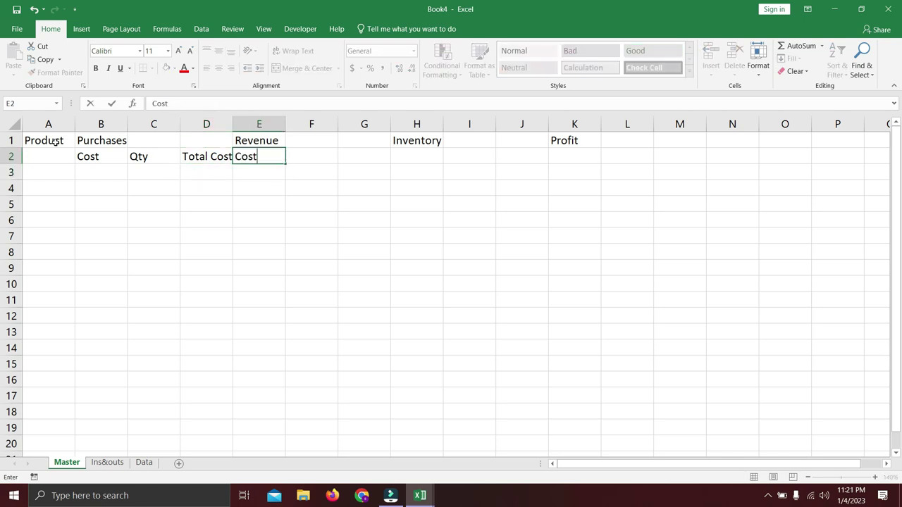
{"action": "key", "text": "Tab"}
{"action": "type", "text": "Qty"}
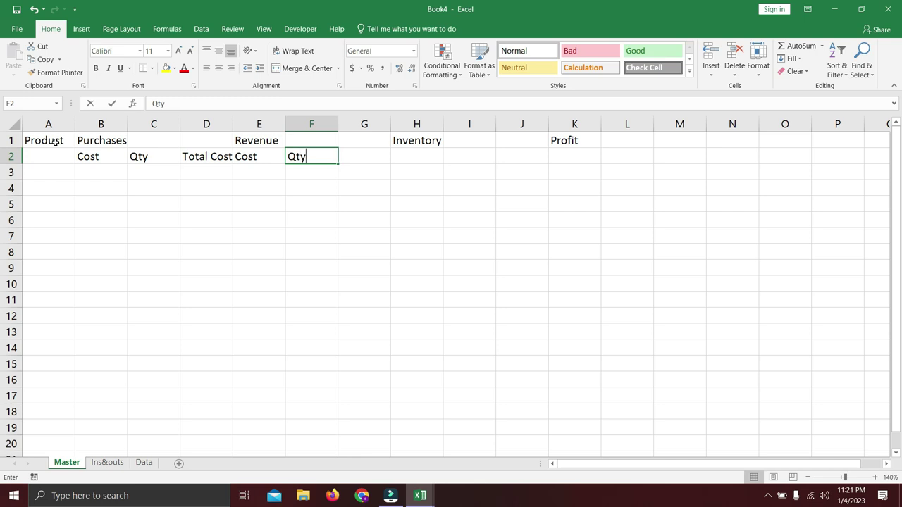
{"action": "key", "text": "Tab"}
{"action": "type", "text": "Price"}
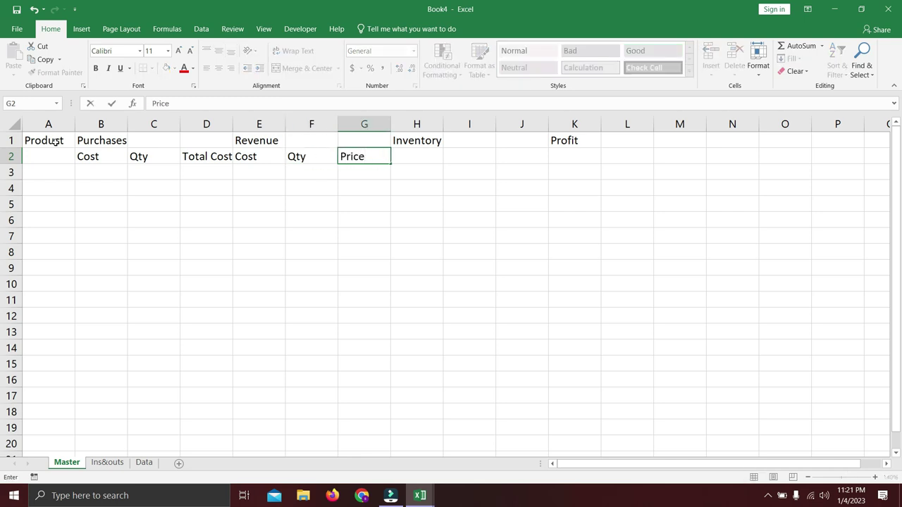
{"action": "key", "text": "Tab"}
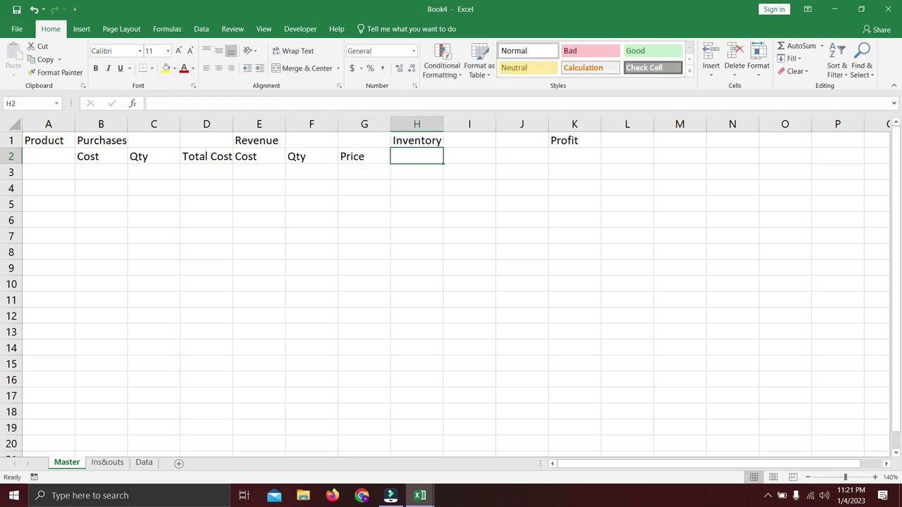
Copy the Purchases sub-headings from B2:D2 to H2:J2 under Inventory.
{"action": "left_click_drag", "start_coordinate": [91, 157], "coordinate": [189, 159]}
{"action": "key", "text": "ctrl+c"}
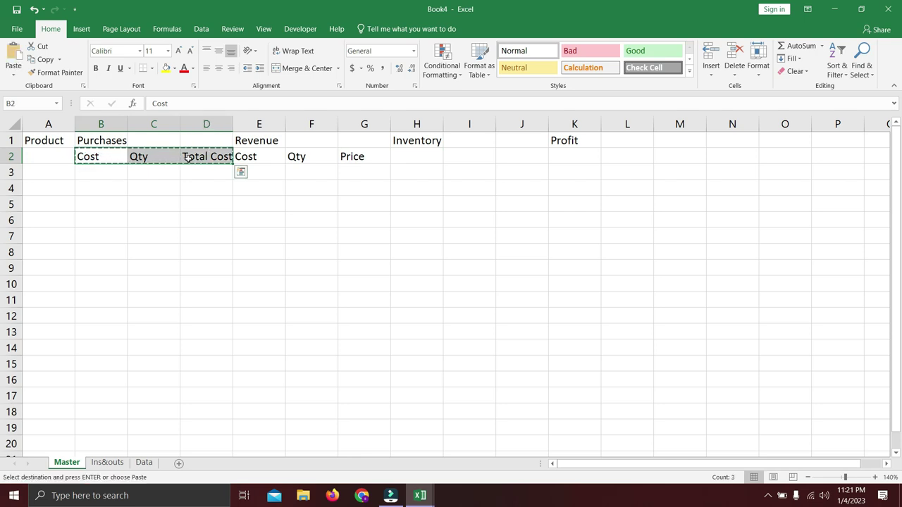
{"action": "left_click", "coordinate": [411, 151]}
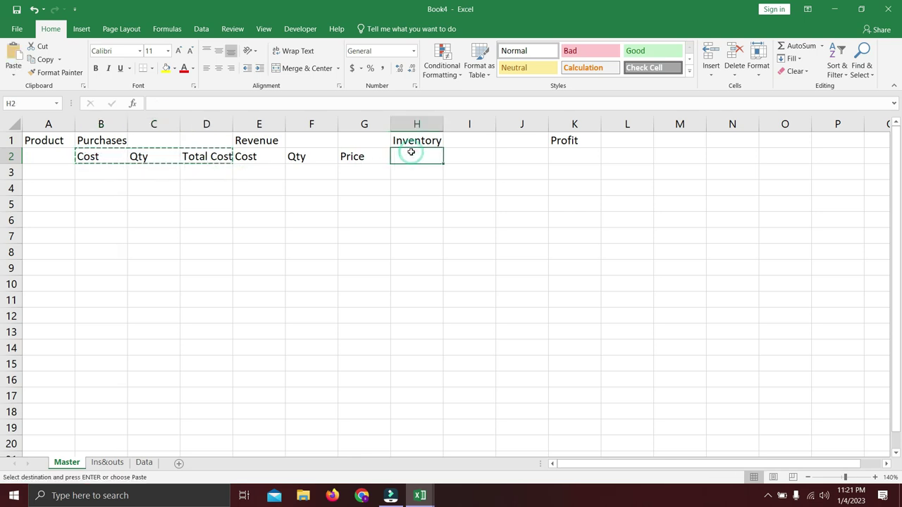
{"action": "key", "text": "ctrl+v"}
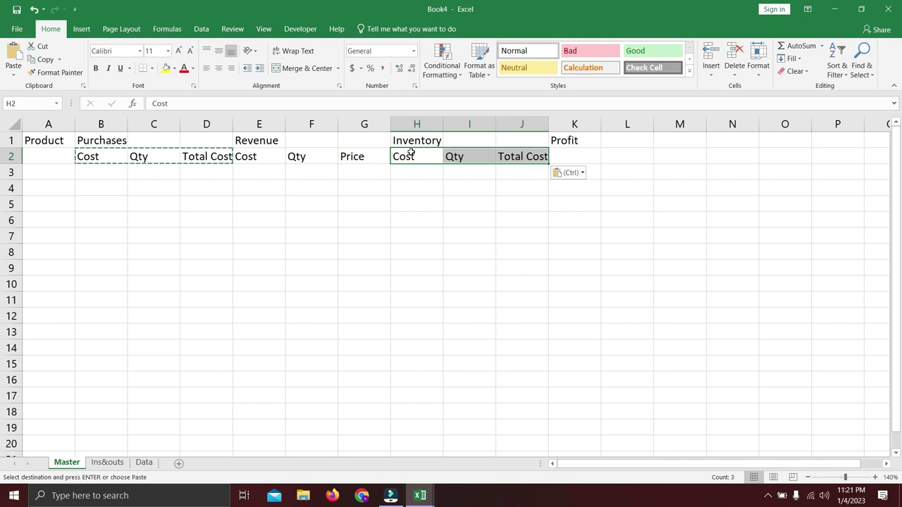
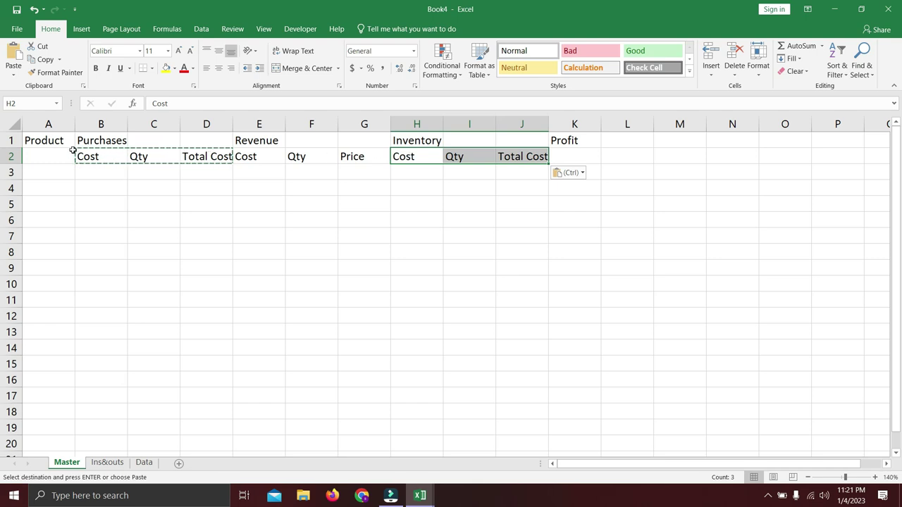
Merge and center A1:A2 for the Product heading and align it vertically in the middle.
{"action": "left_click_drag", "start_coordinate": [66, 141], "coordinate": [69, 156]}
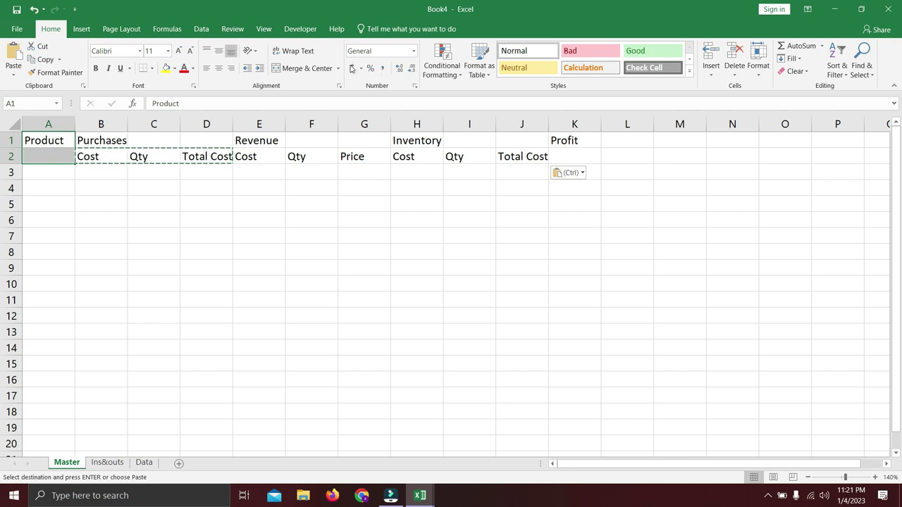
{"action": "left_click", "coordinate": [304, 68]}
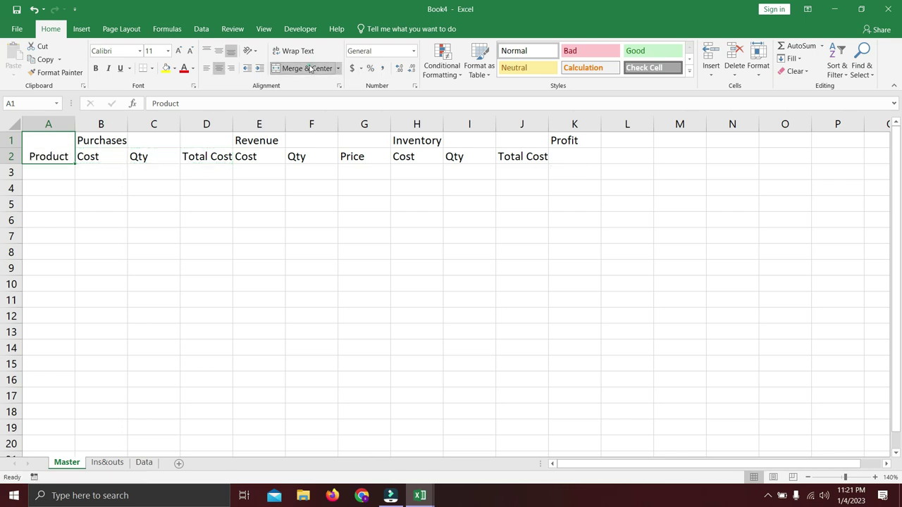
{"action": "left_click", "coordinate": [218, 55]}
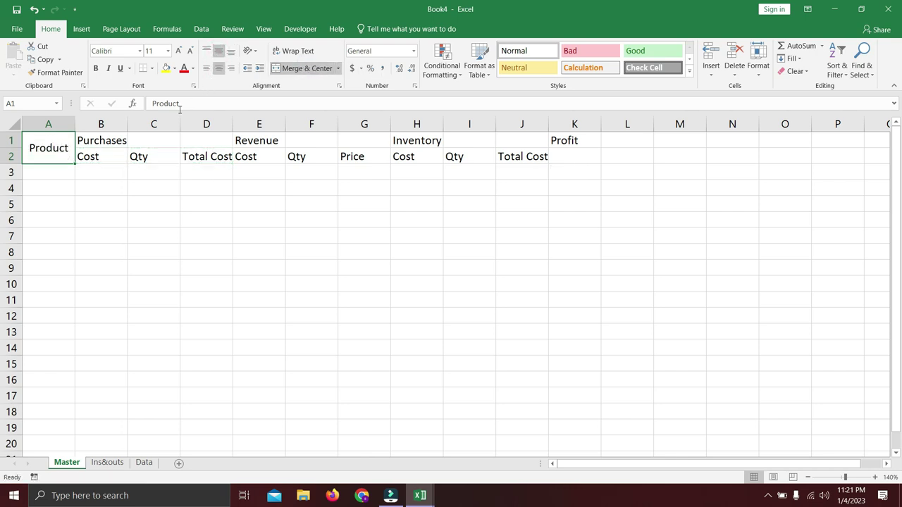
Merge and center B1:D1, E1:G1 and H1:J1 separately, with middle alignment and bold text.
{"action": "left_click_drag", "start_coordinate": [120, 140], "coordinate": [185, 137]}
{"action": "left_click_drag", "start_coordinate": [257, 141], "coordinate": [498, 139], "text": "ctrl"}
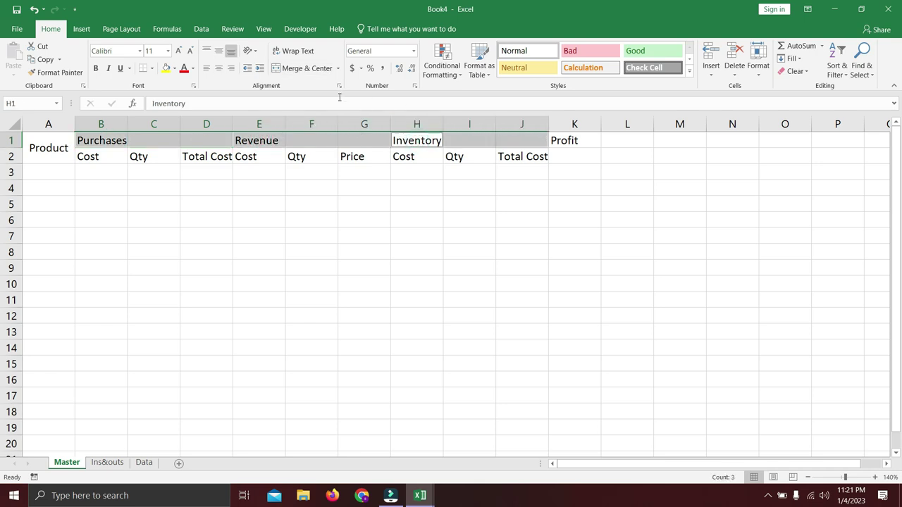
{"action": "left_click", "coordinate": [304, 68]}
{"action": "left_click", "coordinate": [215, 52]}
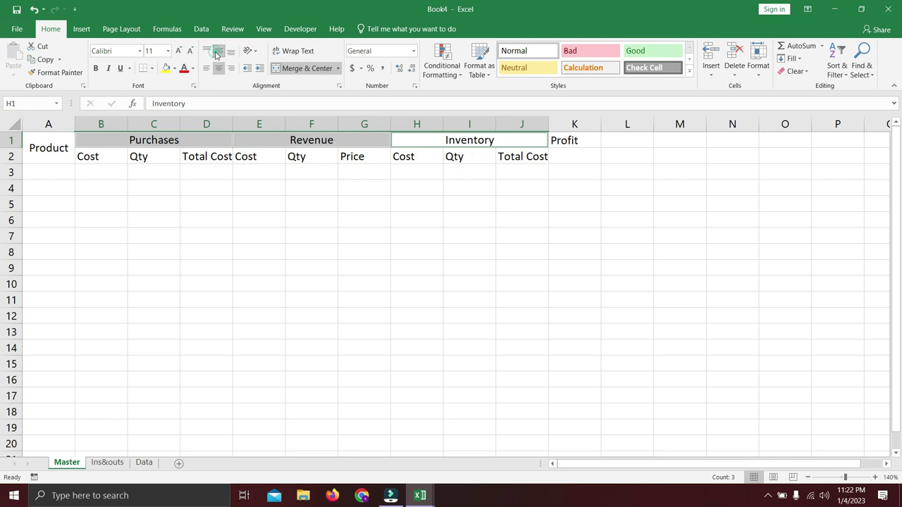
{"action": "key", "text": "ctrl+b"}
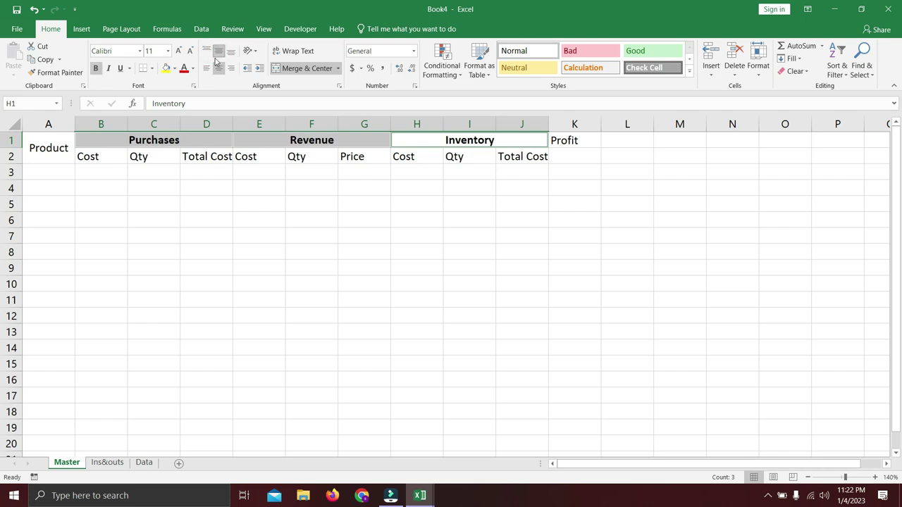
Make the remaining headings in rows 1 and 2 bold, including Product, Profit and all the sub-headings.
{"action": "left_click", "coordinate": [170, 155]}
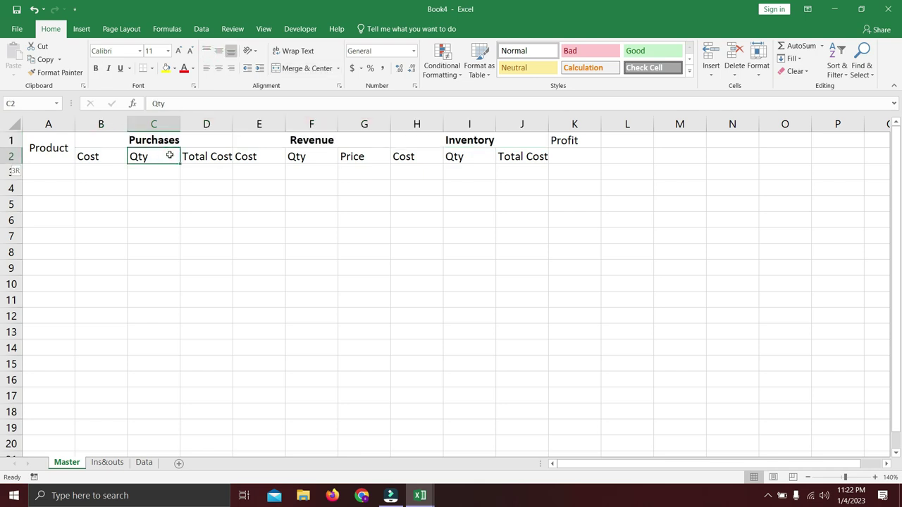
{"action": "key", "text": "shift+space"}
{"action": "key", "text": "ctrl+b"}
{"action": "key", "text": "Down"}
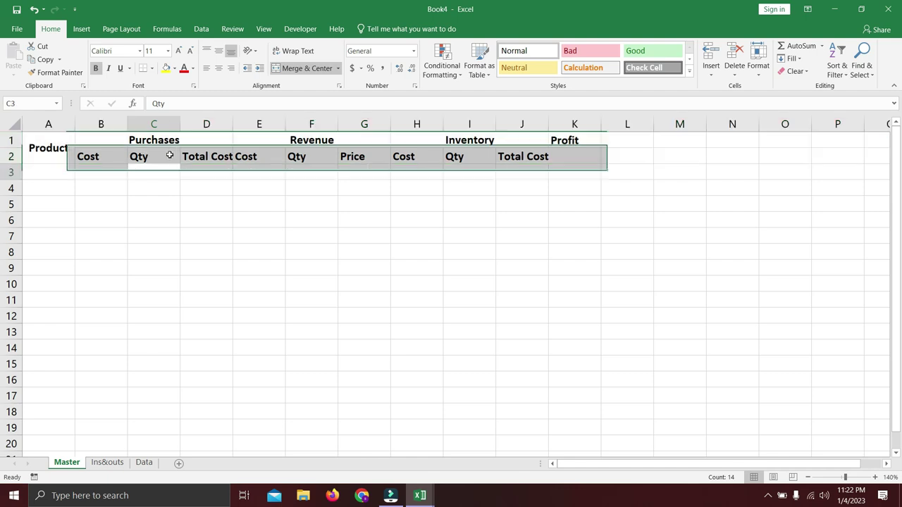
Draw vertical borders down to row 17 after columns A, D, G, J and K, and horizontal borders beneath heading rows 1 and 2.
{"action": "left_click", "coordinate": [151, 68]}
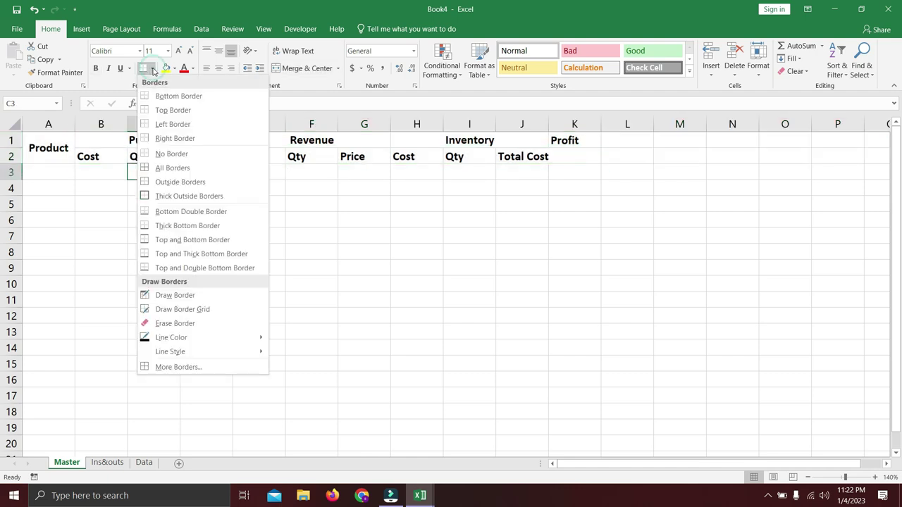
{"action": "left_click", "coordinate": [173, 295]}
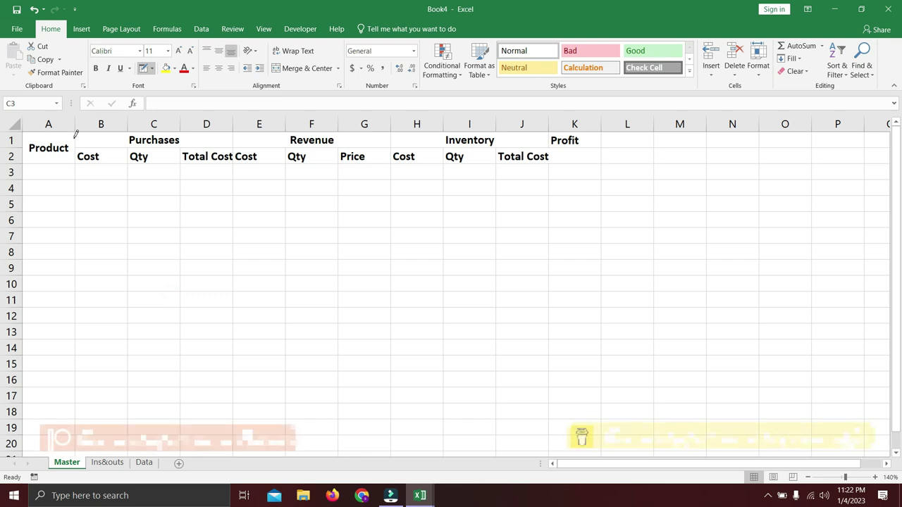
{"action": "left_click_drag", "start_coordinate": [75, 135], "coordinate": [74, 402]}
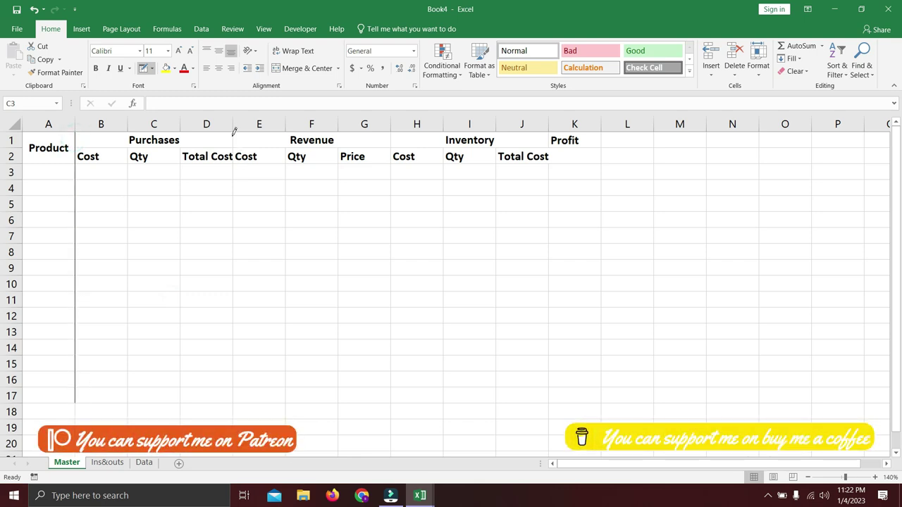
{"action": "left_click_drag", "start_coordinate": [234, 132], "coordinate": [238, 382]}
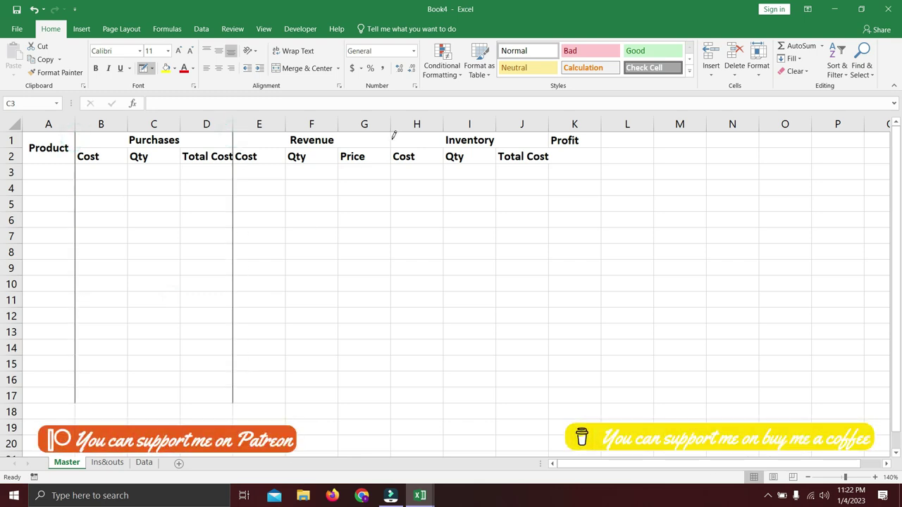
{"action": "mouse_move", "coordinate": [393, 136]}
{"action": "left_mouse_down"}
{"action": "mouse_move", "coordinate": [376, 344]}
{"action": "mouse_move", "coordinate": [391, 394]}
{"action": "left_mouse_up"}
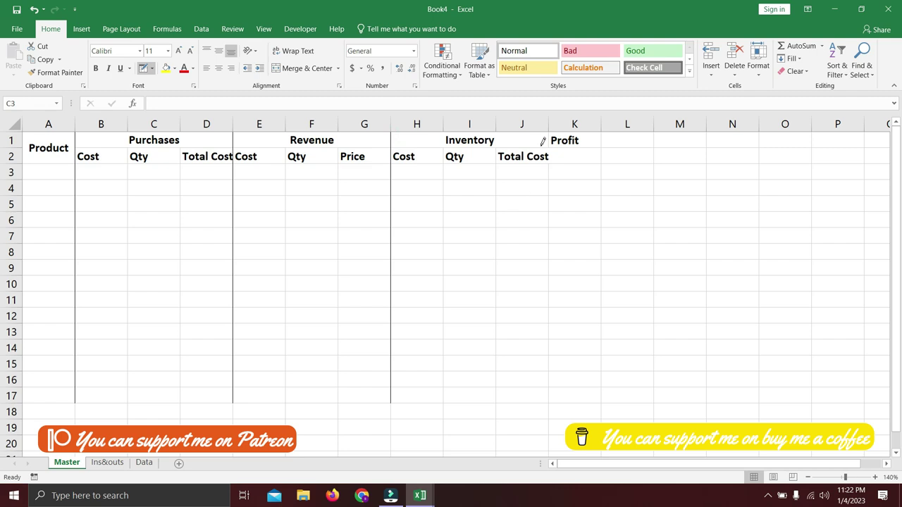
{"action": "left_click_drag", "start_coordinate": [553, 132], "coordinate": [544, 384]}
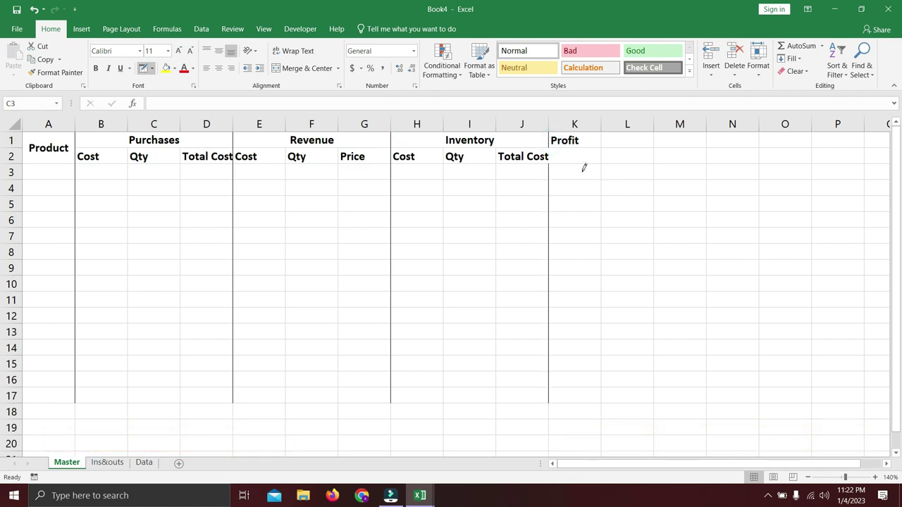
{"action": "mouse_move", "coordinate": [572, 158]}
{"action": "left_mouse_down"}
{"action": "mouse_move", "coordinate": [73, 157]}
{"action": "mouse_move", "coordinate": [215, 143]}
{"action": "mouse_move", "coordinate": [600, 141]}
{"action": "mouse_move", "coordinate": [605, 383]}
{"action": "left_mouse_up"}
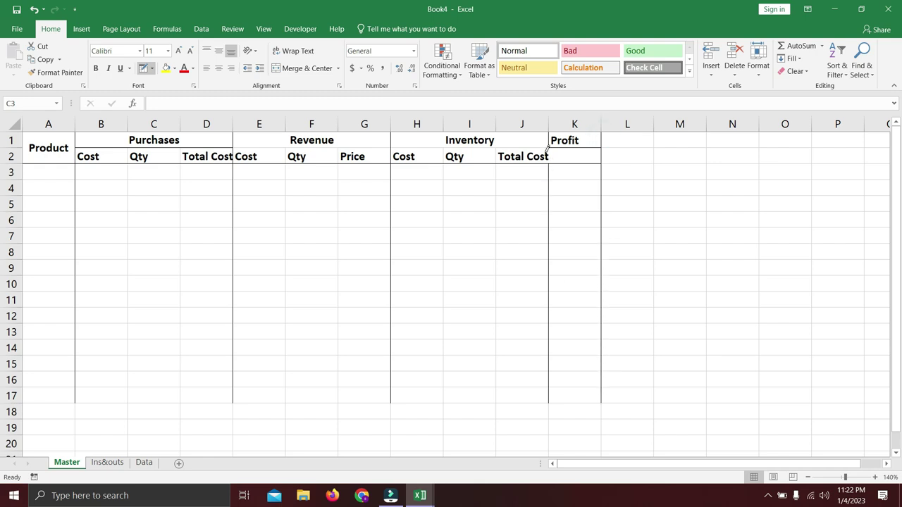
{"action": "key", "text": "Escape"}
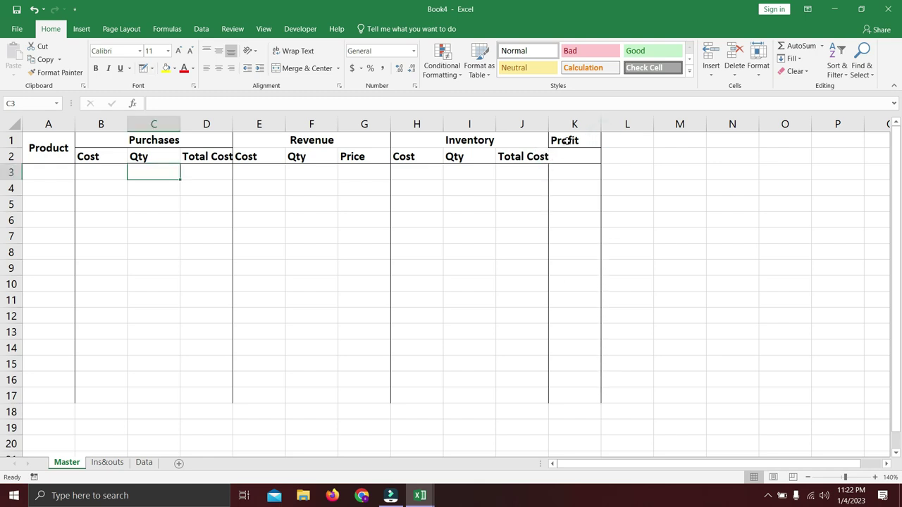
Merge and center K1:K2 for the Profit heading and align it vertically in the middle.
{"action": "left_click_drag", "start_coordinate": [567, 140], "coordinate": [567, 151]}
{"action": "left_click", "coordinate": [301, 68]}
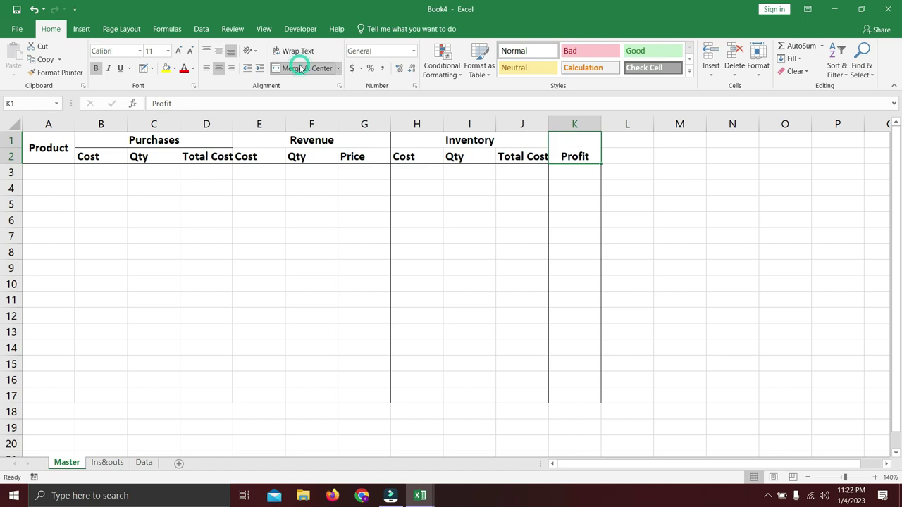
{"action": "left_click", "coordinate": [218, 51]}
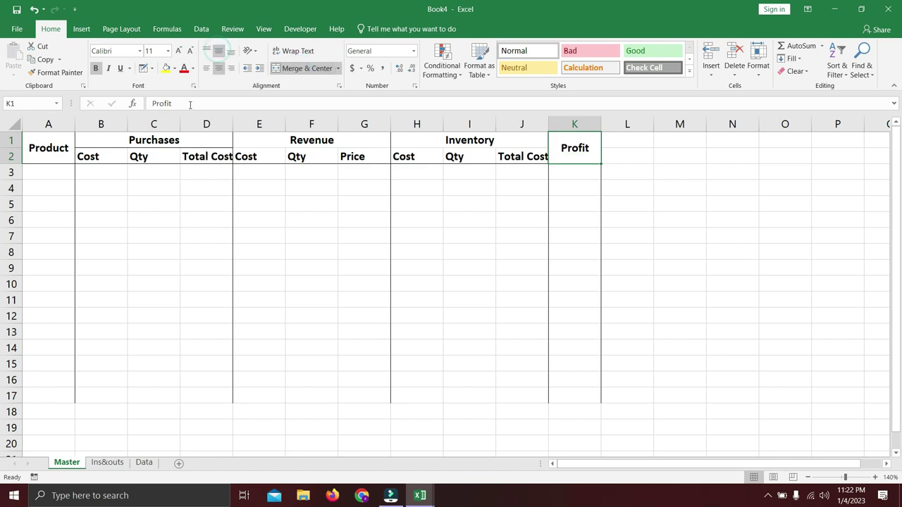
Copy the product names Mug to Slippers from the Data sheet into Master A3:A7 as values only and make them bold.
{"action": "left_click", "coordinate": [61, 173]}
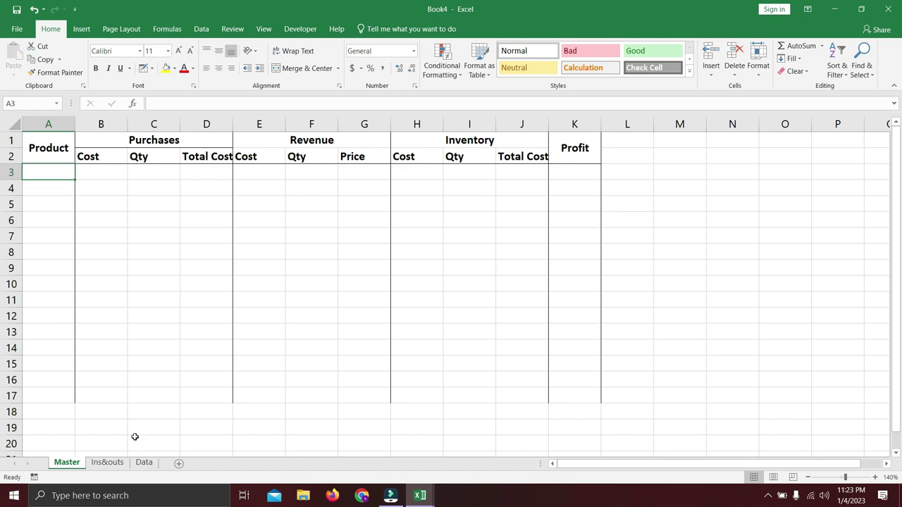
{"action": "left_click", "coordinate": [144, 462]}
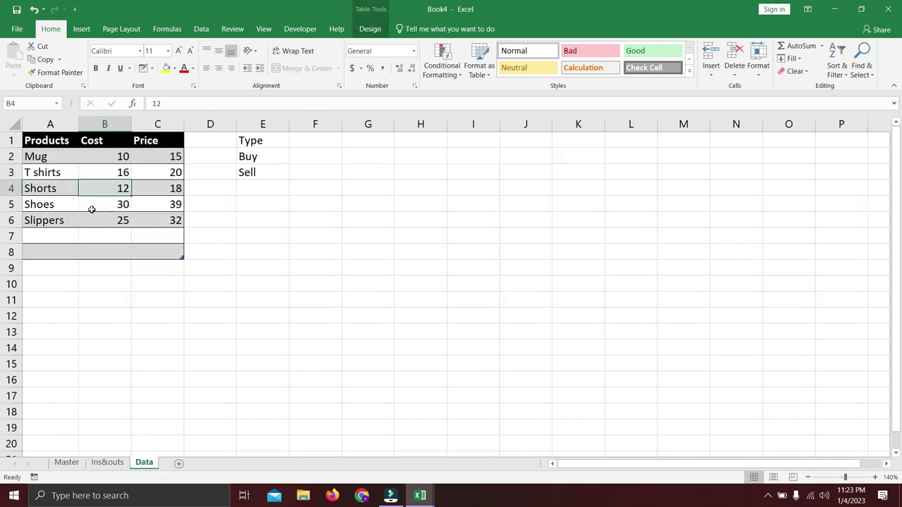
{"action": "left_click_drag", "start_coordinate": [59, 158], "coordinate": [61, 220]}
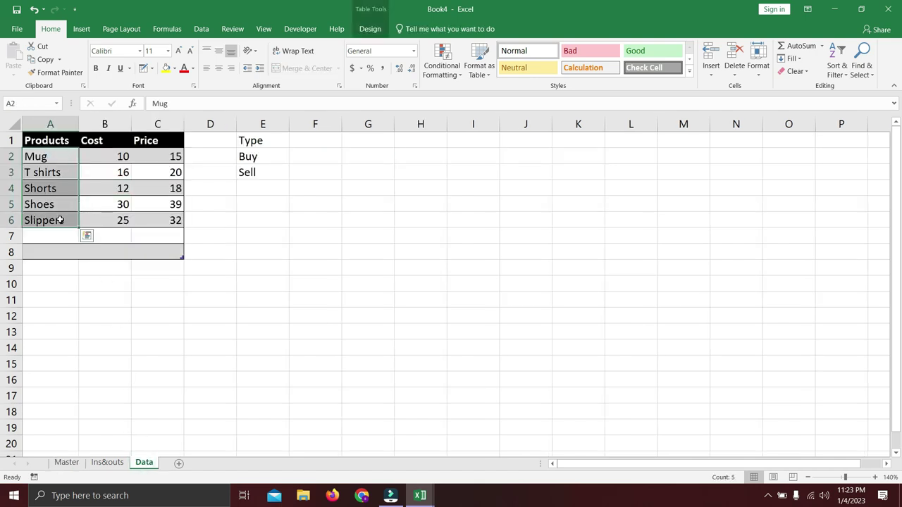
{"action": "key", "text": "ctrl+c"}
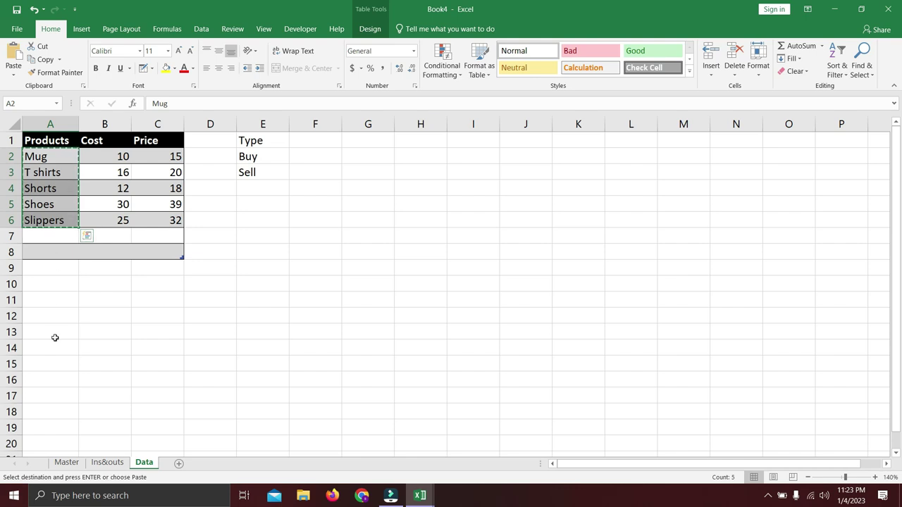
{"action": "left_click", "coordinate": [106, 463]}
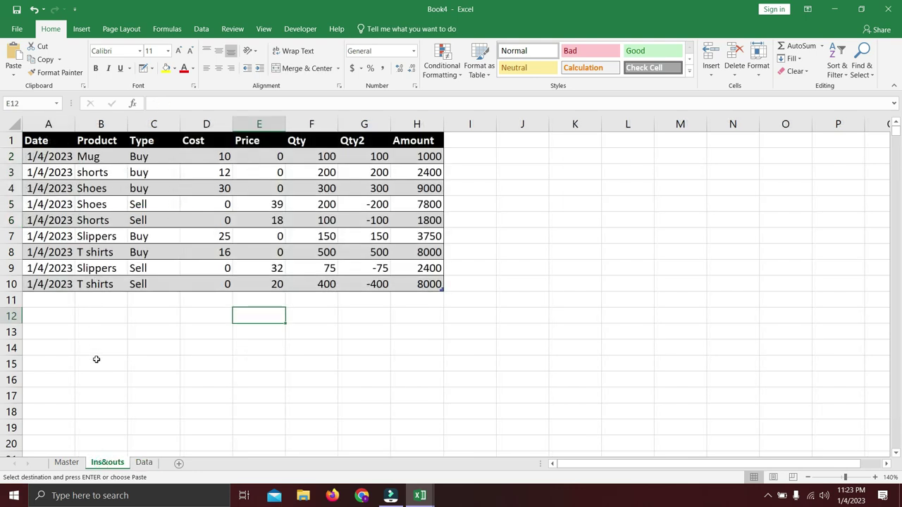
{"action": "left_click", "coordinate": [67, 463]}
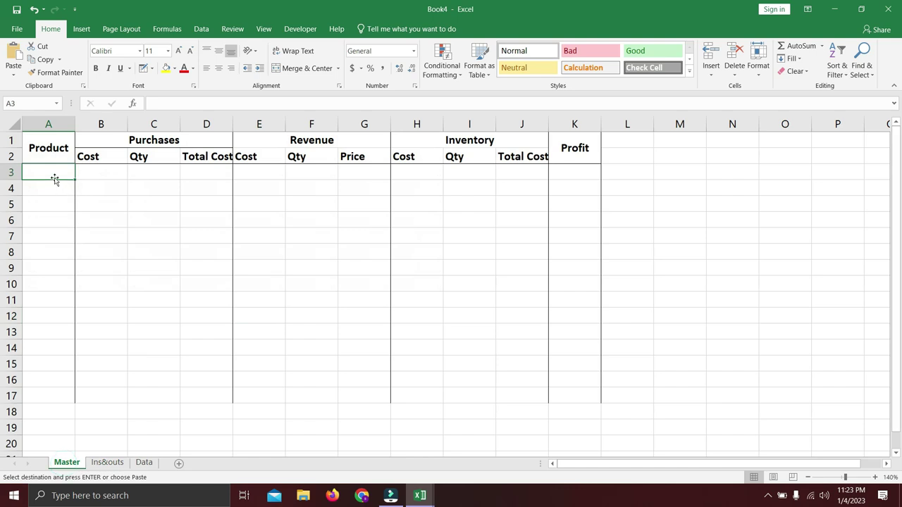
{"action": "key", "text": "ctrl+v"}
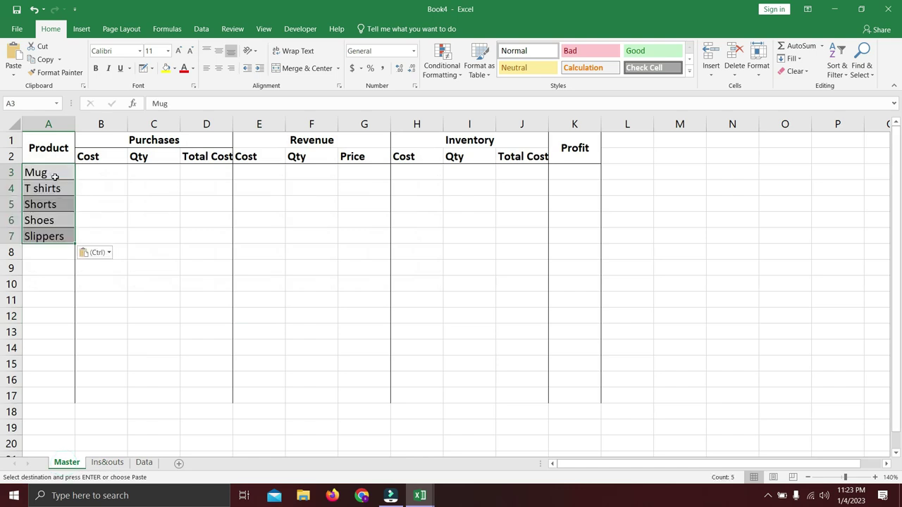
{"action": "left_click", "coordinate": [92, 252]}
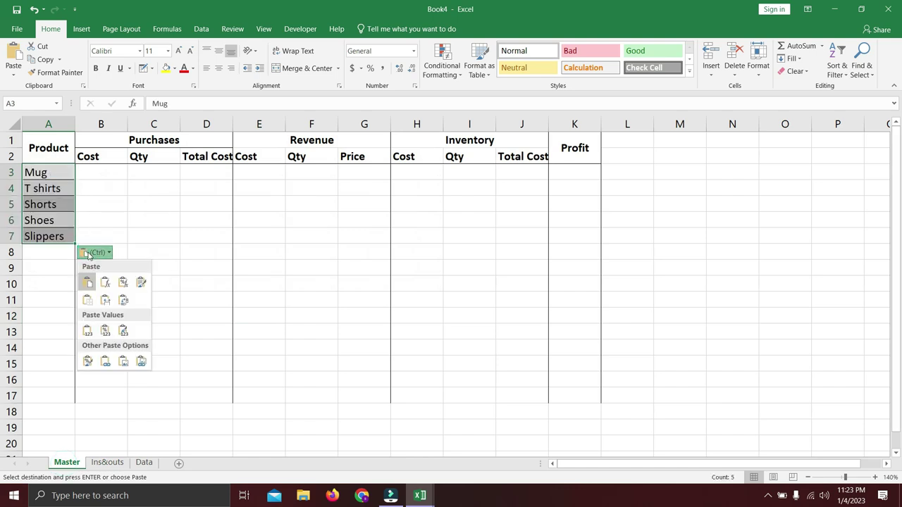
{"action": "left_click", "coordinate": [88, 331]}
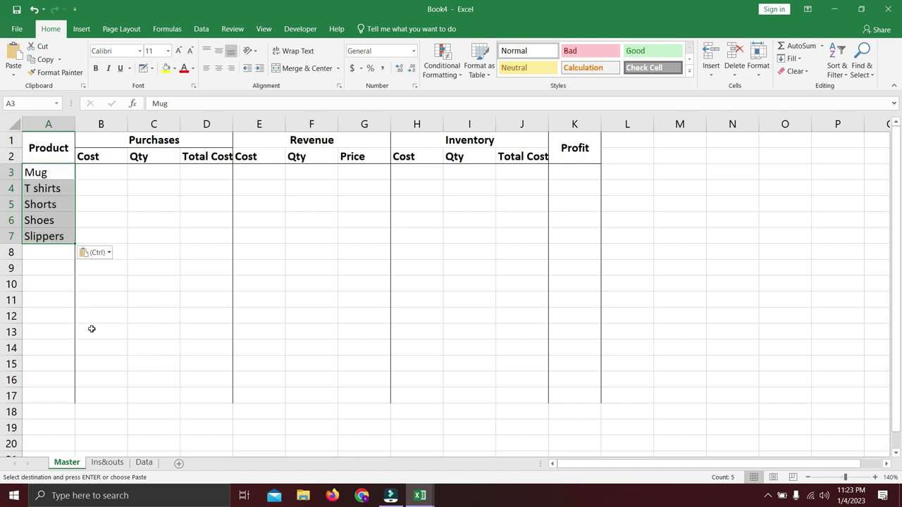
{"action": "key", "text": "ctrl+b"}
Enter =VLOOKUP(A3,Table1[[#All],[Products]:[Cost]],2,FALSE) in B3 of the Master sheet for the Mug's purchase cost.
{"action": "left_click", "coordinate": [105, 175]}
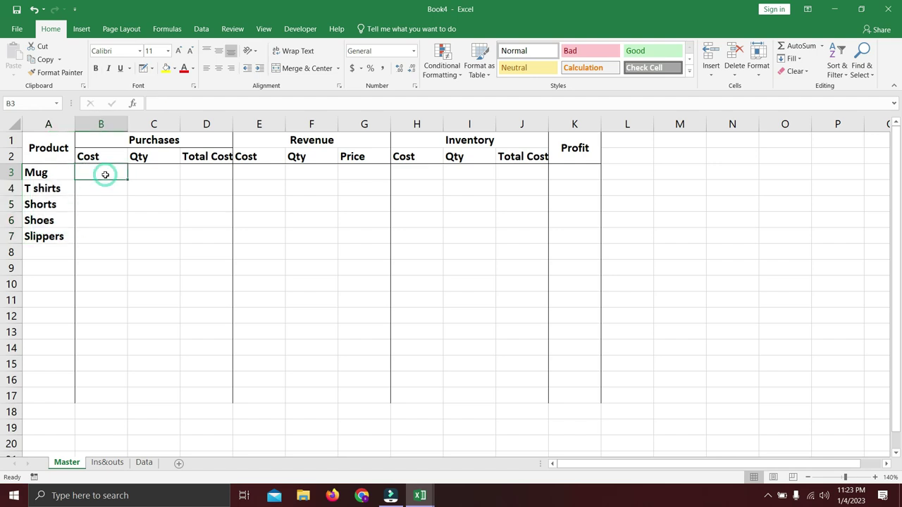
{"action": "type", "text": "="}
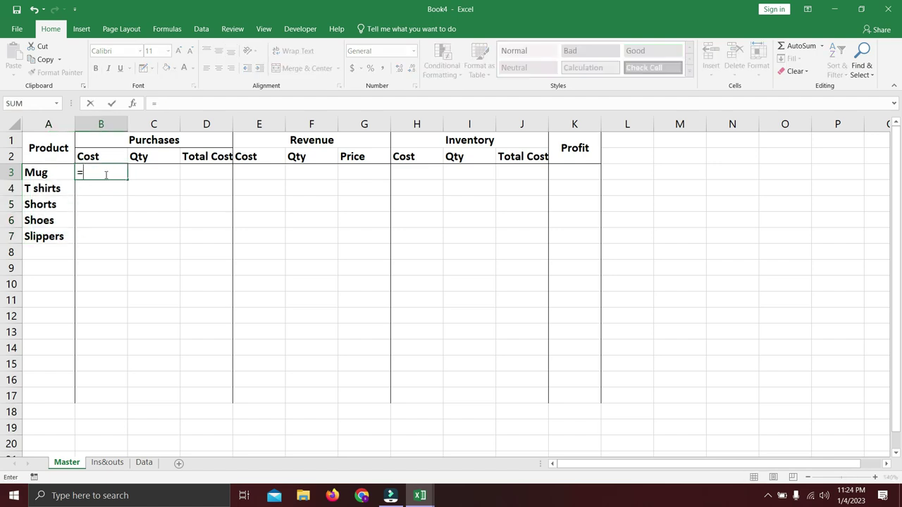
{"action": "type", "text": "vl"}
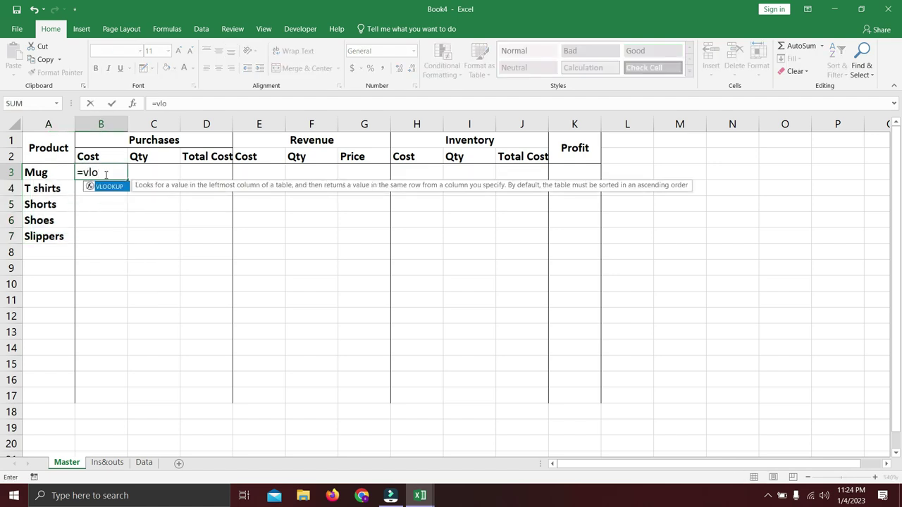
{"action": "type", "text": "o"}
{"action": "key", "text": "Tab"}
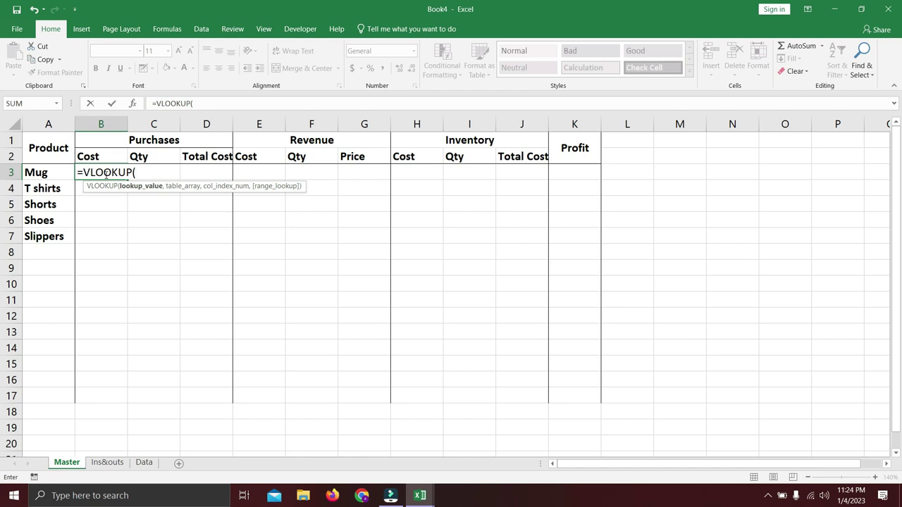
{"action": "key", "text": "Left"}
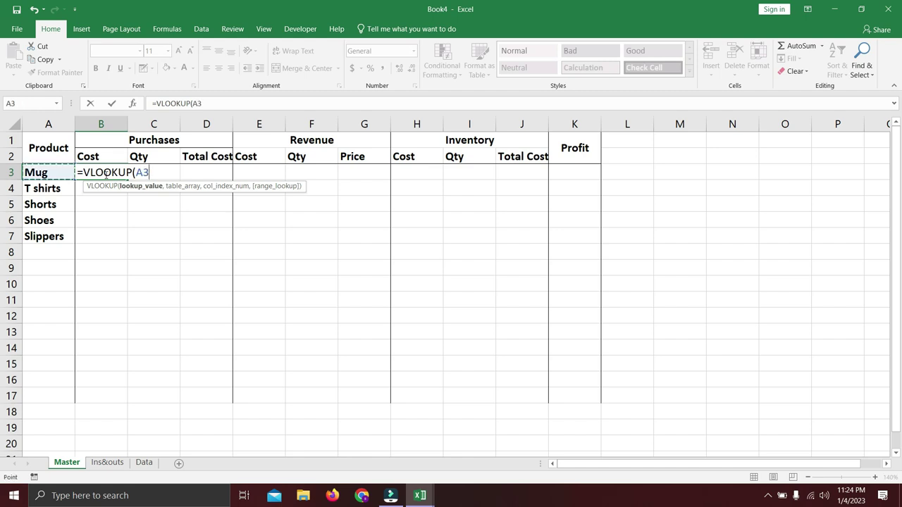
{"action": "type", "text": ","}
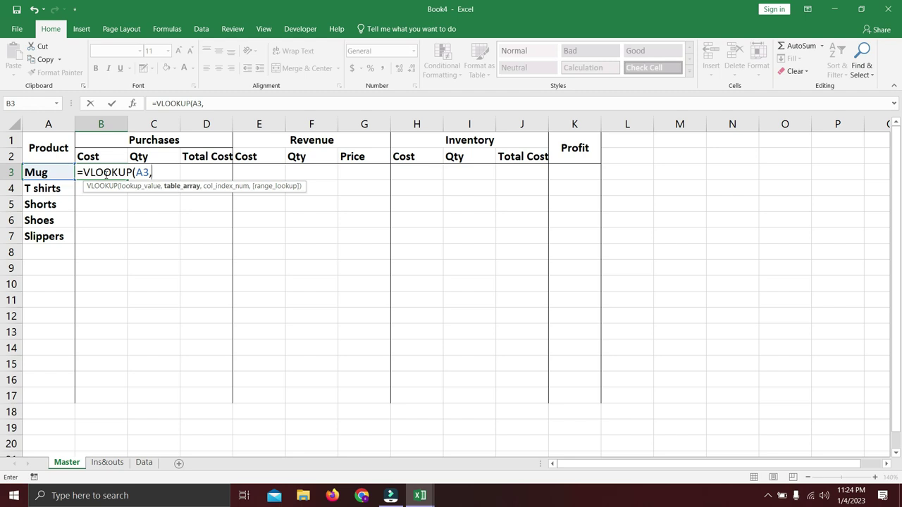
{"action": "key", "text": "ctrl+Page_Down"}
{"action": "key", "text": "ctrl+Page_Down"}
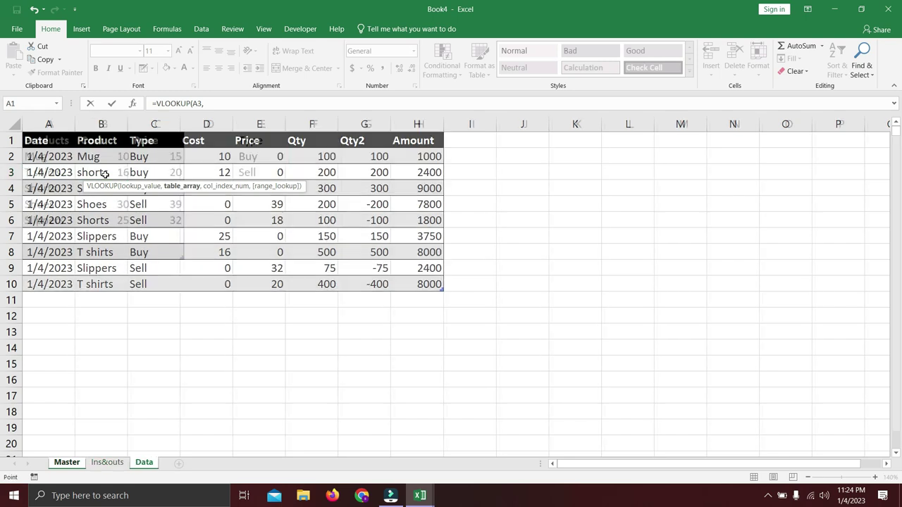
{"action": "key", "text": "Up"}
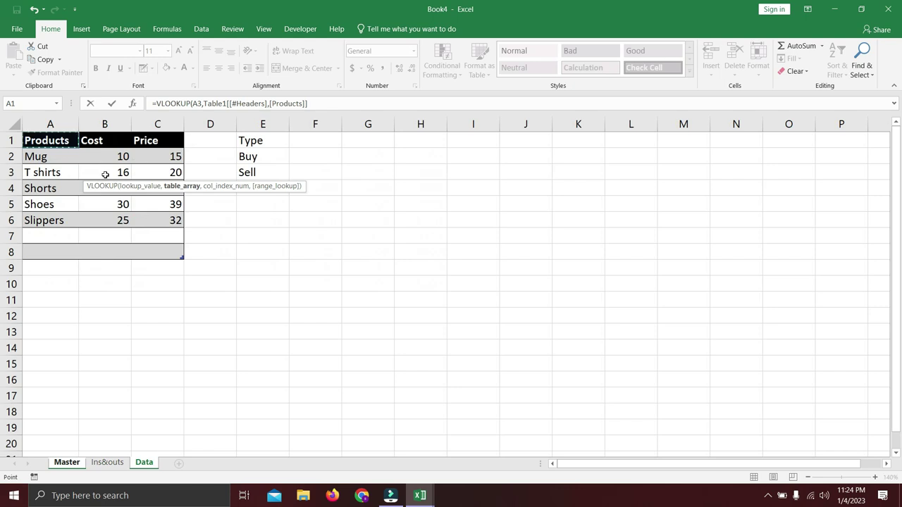
{"action": "key", "text": "shift+Right"}
{"action": "key", "text": "shift+Down"}
{"action": "key", "text": "shift+Down"}
{"action": "key", "text": "shift+Down"}
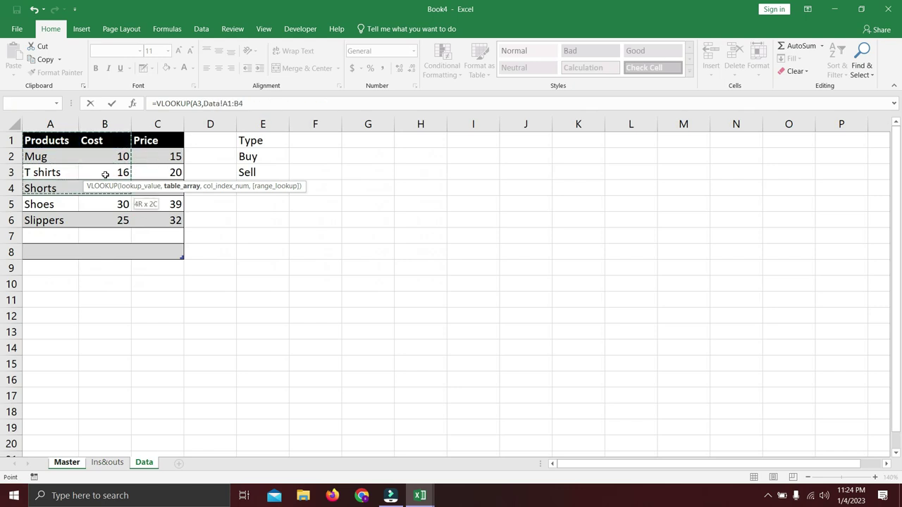
{"action": "key", "text": "shift+Down"}
{"action": "key", "text": "shift+Down"}
{"action": "key", "text": "shift+Down"}
{"action": "key", "text": "shift+Down"}
{"action": "type", "text": ",[Products"}
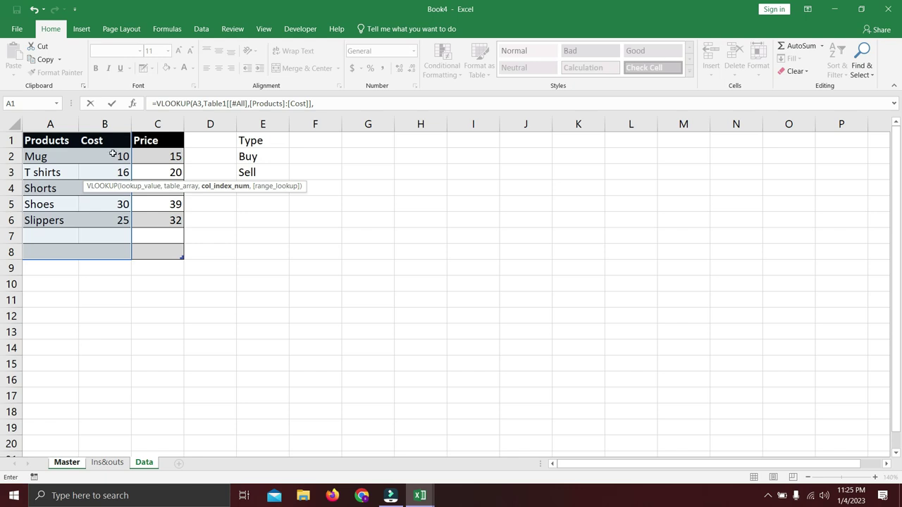
{"action": "type", "text": "2,"}
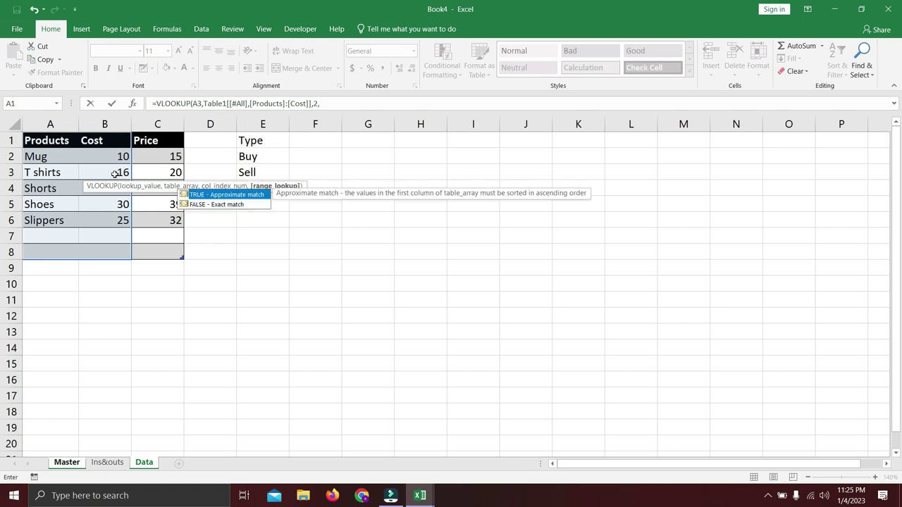
{"action": "key", "text": "Down"}
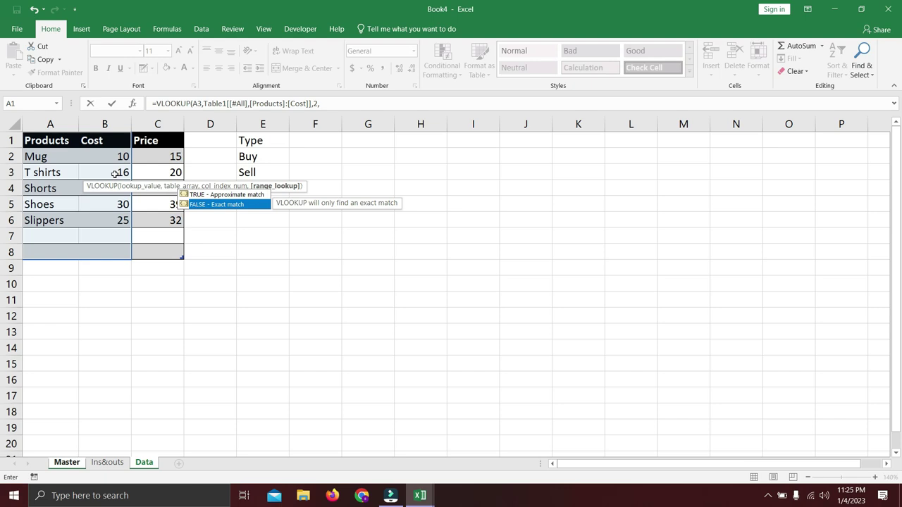
{"action": "key", "text": "Tab"}
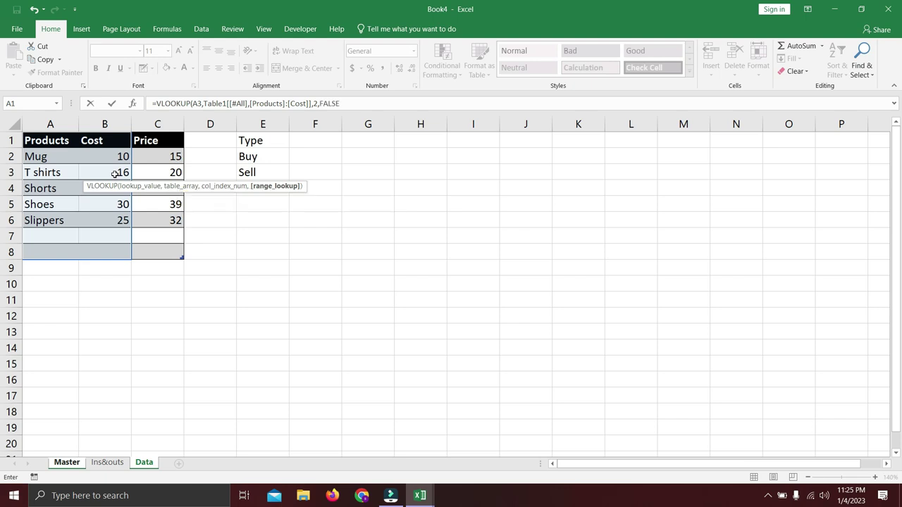
{"action": "key", "text": "Return"}
{"action": "key", "text": "Return"}
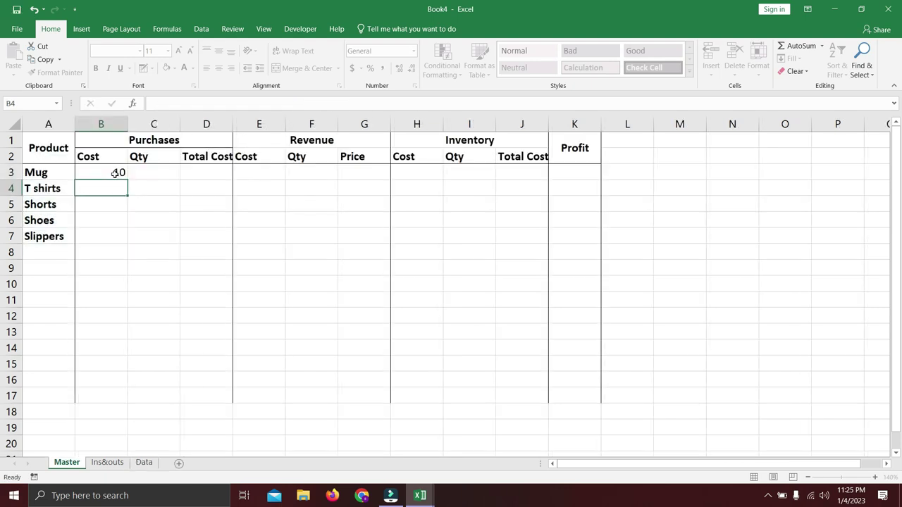
Copy the purchase cost formula from B3 into B4:B7 for the remaining products.
{"action": "key", "text": "Up"}
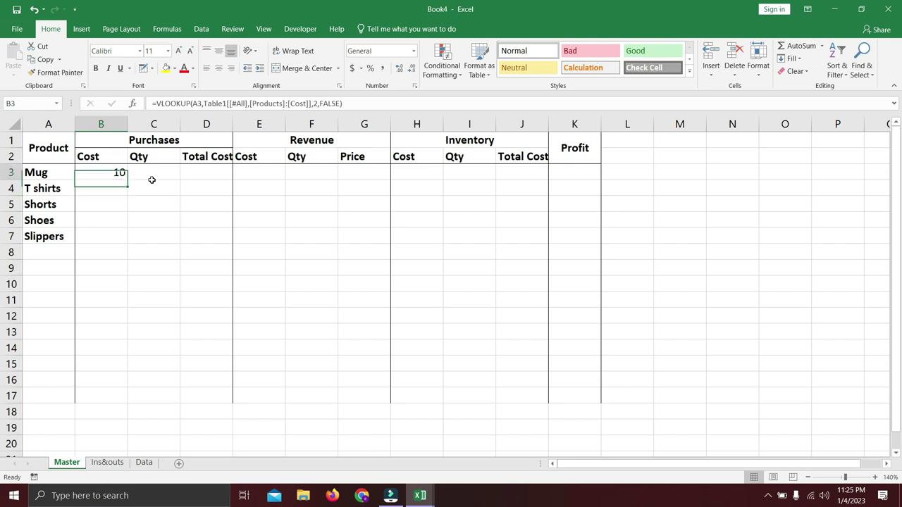
{"action": "key", "text": "ctrl+c"}
{"action": "key", "text": "Down"}
{"action": "key", "text": "ctrl+v"}
{"action": "key", "text": "Down"}
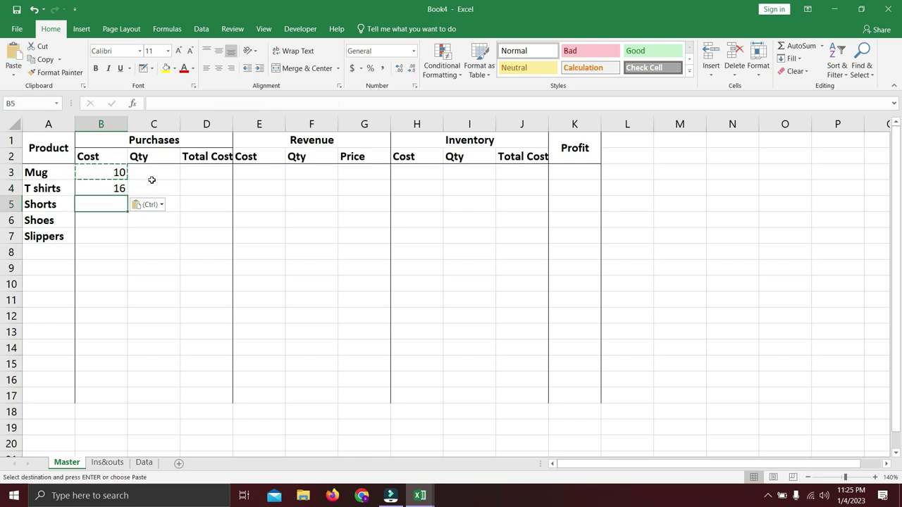
{"action": "key", "text": "ctrl+v"}
{"action": "key", "text": "Down"}
{"action": "key", "text": "ctrl+v"}
{"action": "key", "text": "Down"}
{"action": "key", "text": "ctrl+v"}
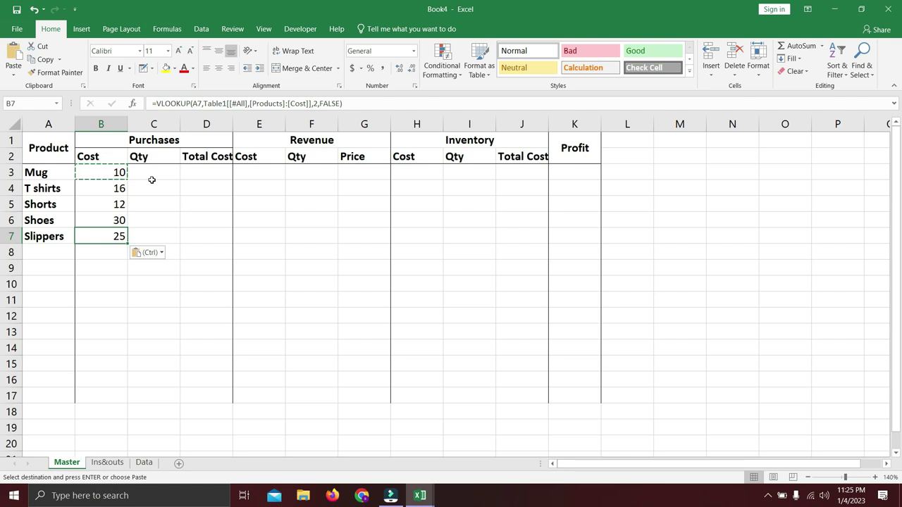
Rename the Revenue sub-headings, changing E2 to Price and G2 to Total Sale.
{"action": "left_click", "coordinate": [250, 172]}
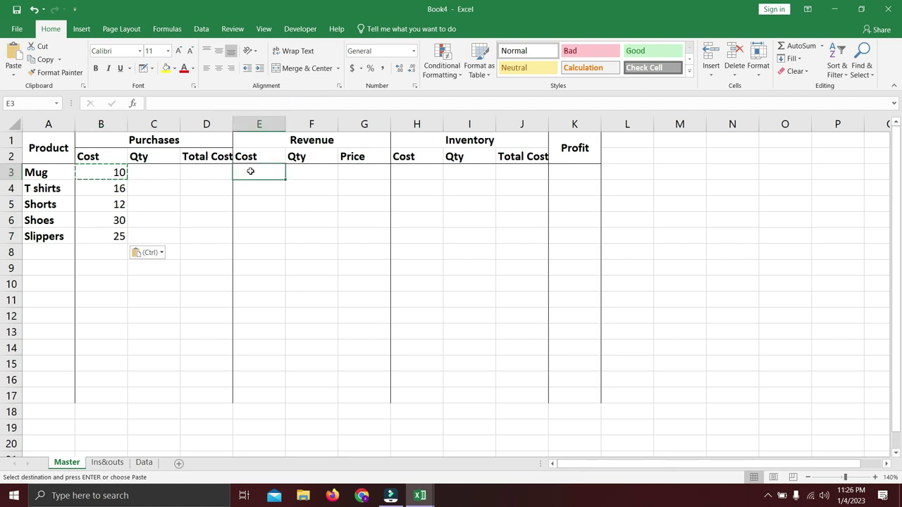
{"action": "left_click", "coordinate": [252, 154]}
{"action": "double_click", "coordinate": [260, 156]}
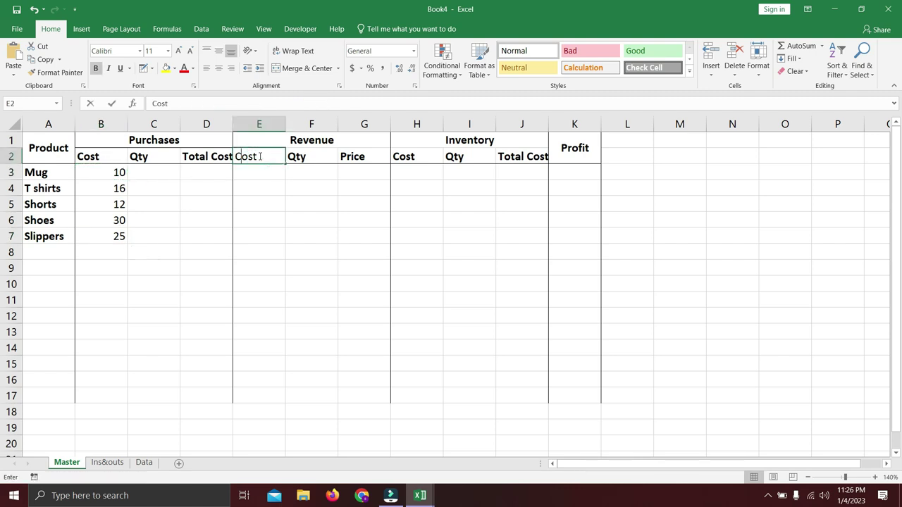
{"action": "type", "text": "Price"}
{"action": "key", "text": "Return"}
{"action": "key", "text": "Right"}
{"action": "key", "text": "Right"}
{"action": "key", "text": "Up"}
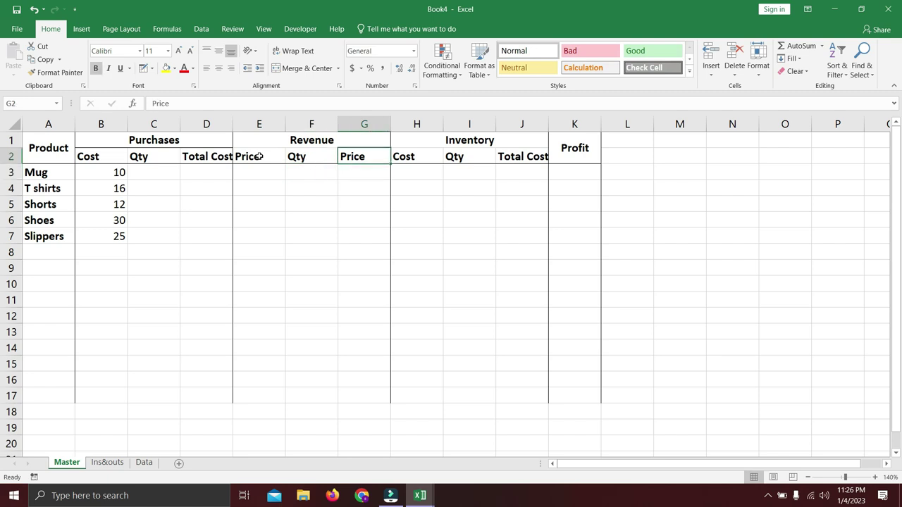
{"action": "type", "text": "Total Sale"}
{"action": "key", "text": "Return"}
Enter =VLOOKUP(A3,Table1[#All],3,FALSE) in E3 of the Master sheet for the Mug's selling price.
{"action": "left_click", "coordinate": [255, 169]}
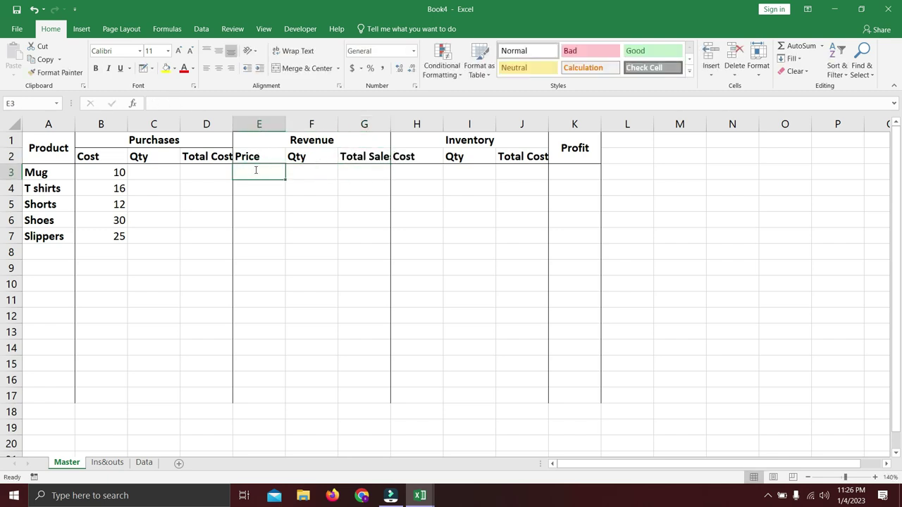
{"action": "type", "text": "=vlook"}
{"action": "key", "text": "Tab"}
{"action": "key", "text": "Left"}
{"action": "key", "text": "Left"}
{"action": "key", "text": "Left"}
{"action": "key", "text": "Left"}
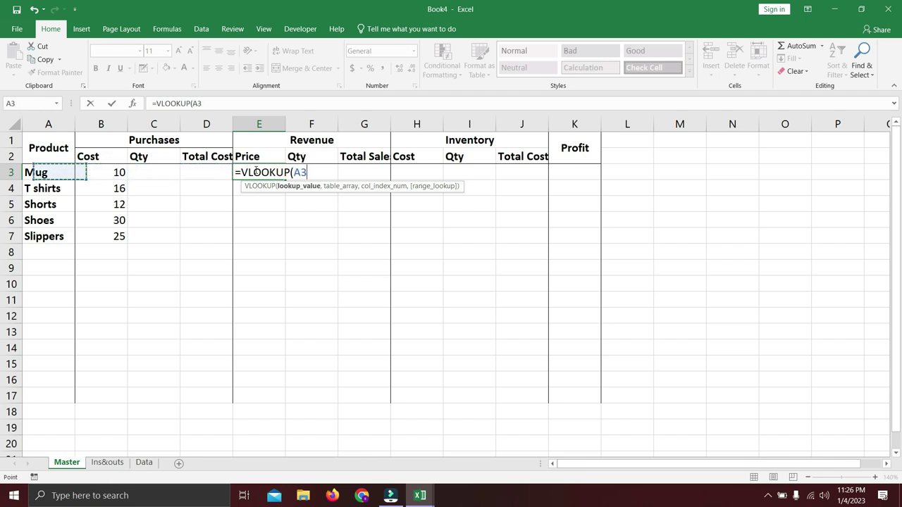
{"action": "type", "text": ","}
{"action": "key", "text": "ctrl+Page_Down"}
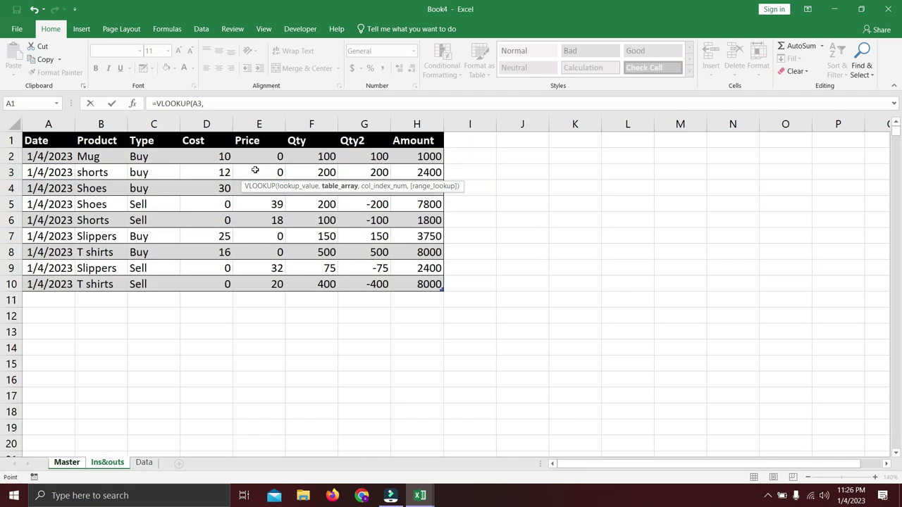
{"action": "key", "text": "ctrl+Page_Down"}
{"action": "key", "text": "shift+Right"}
{"action": "key", "text": "shift+Right"}
{"action": "key", "text": "shift+Down"}
{"action": "key", "text": "shift+Down"}
{"action": "key", "text": "shift+Down"}
{"action": "key", "text": "shift+Down"}
{"action": "key", "text": "shift+Down"}
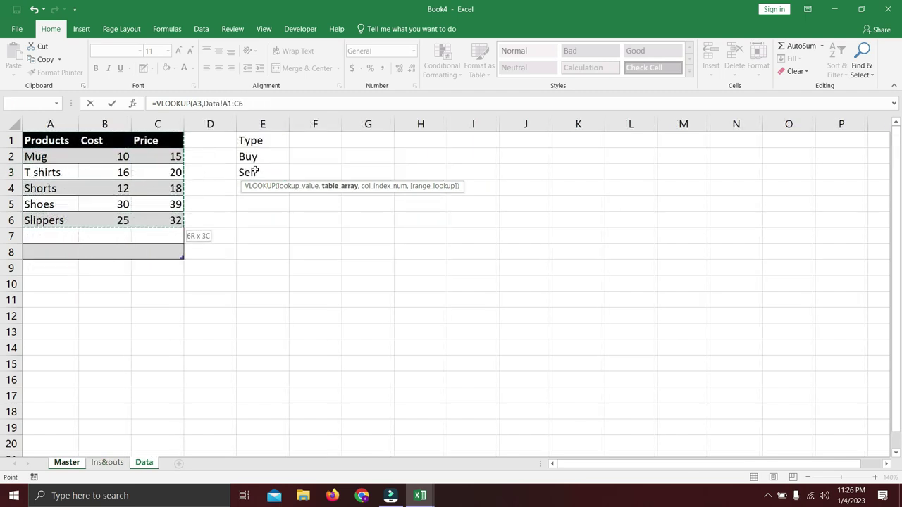
{"action": "key", "text": "shift+Down"}
{"action": "key", "text": "shift+Down"}
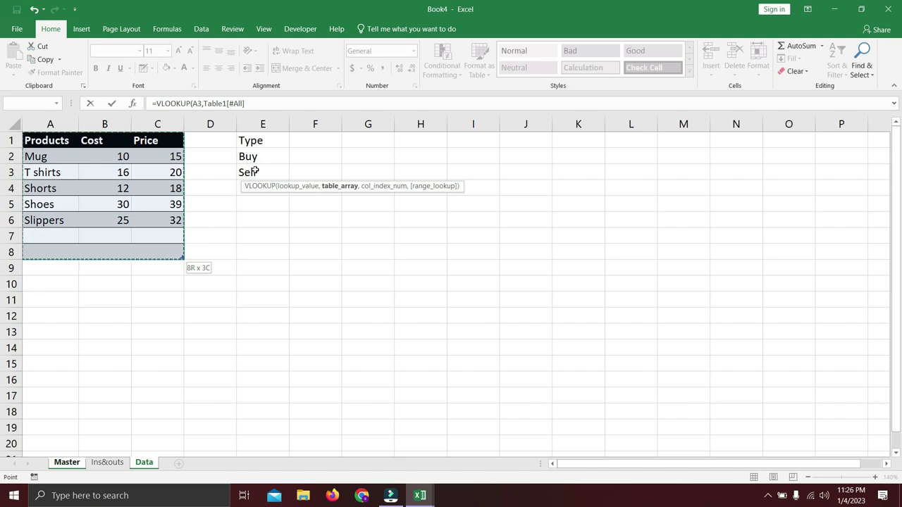
{"action": "type", "text": ","}
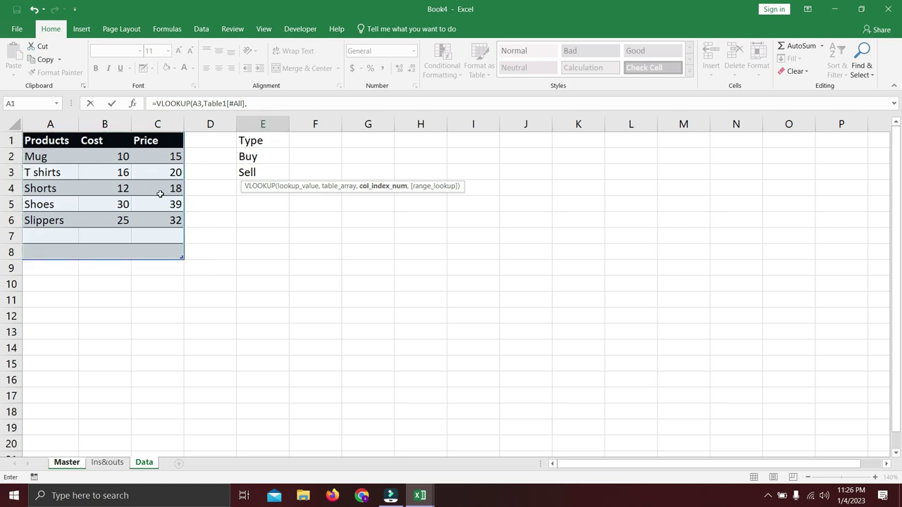
{"action": "type", "text": "3,"}
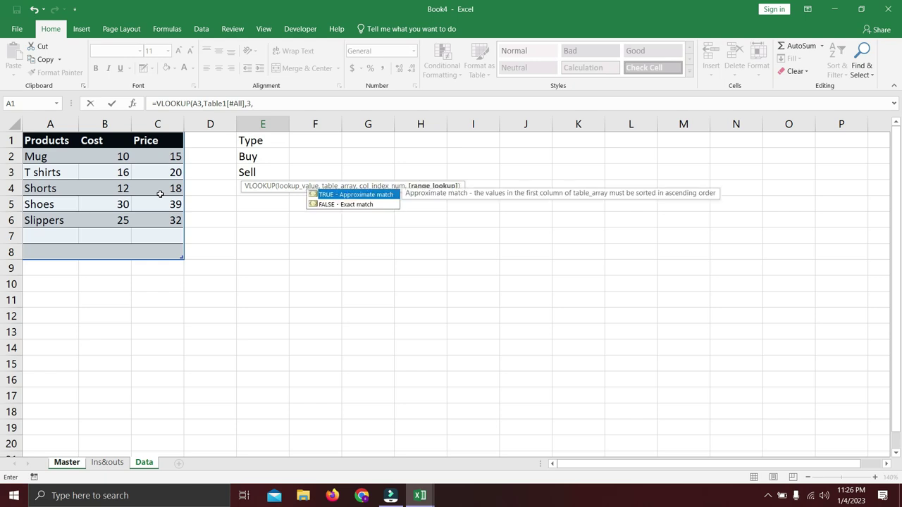
{"action": "type", "text": "F"}
{"action": "key", "text": "Tab"}
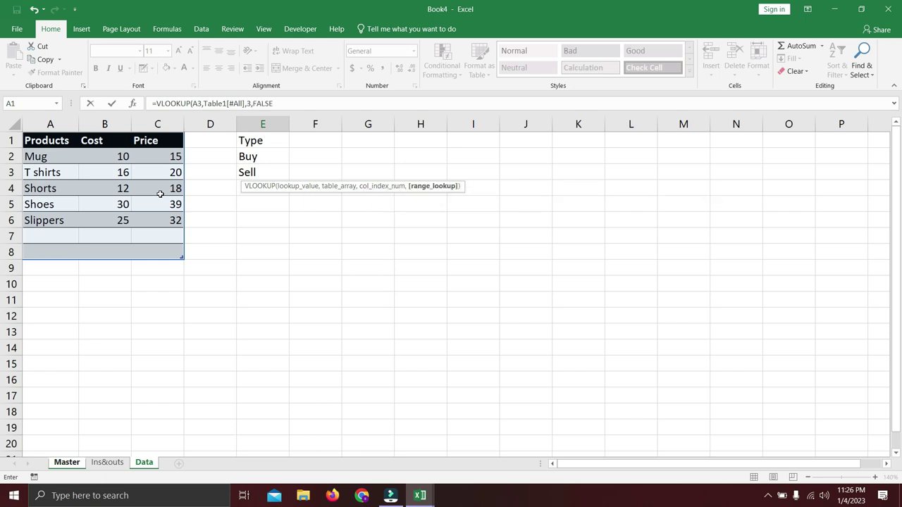
{"action": "type", "text": ")"}
{"action": "key", "text": "Return"}
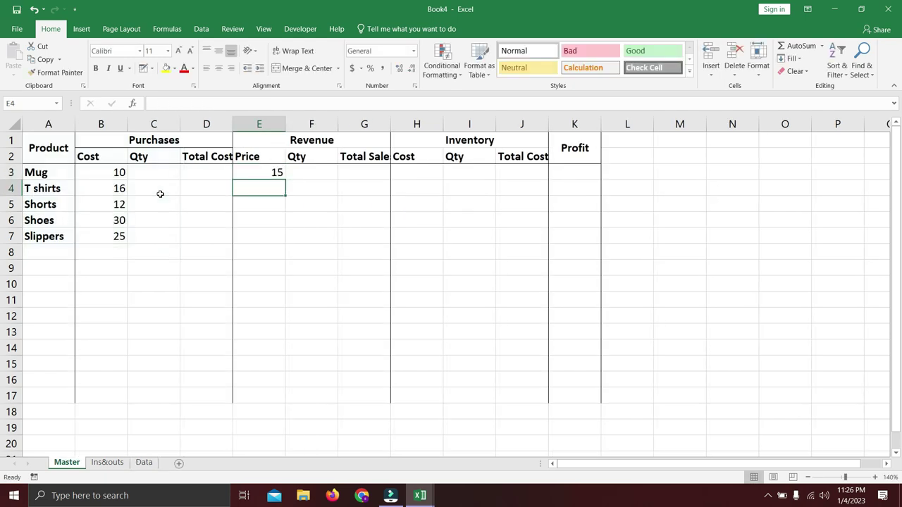
Copy the selling price formula from E3 into E4:E7 for the remaining products.
{"action": "key", "text": "Up"}
{"action": "key", "text": "ctrl+c"}
{"action": "key", "text": "Down"}
{"action": "key", "text": "shift+Down"}
{"action": "key", "text": "shift+Down"}
{"action": "key", "text": "shift+Down"}
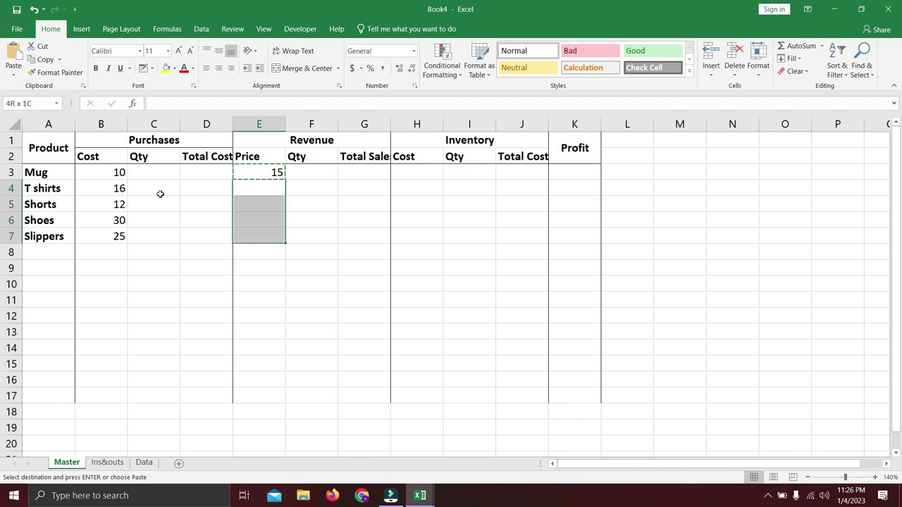
{"action": "key", "text": "ctrl+v"}
Enter =VLOOKUP(A3,Table1[[#All],[Products]:[Cost]],2,FALSE) in H3 for the Mug's inventory cost.
{"action": "key", "text": "Right"}
{"action": "key", "text": "Right"}
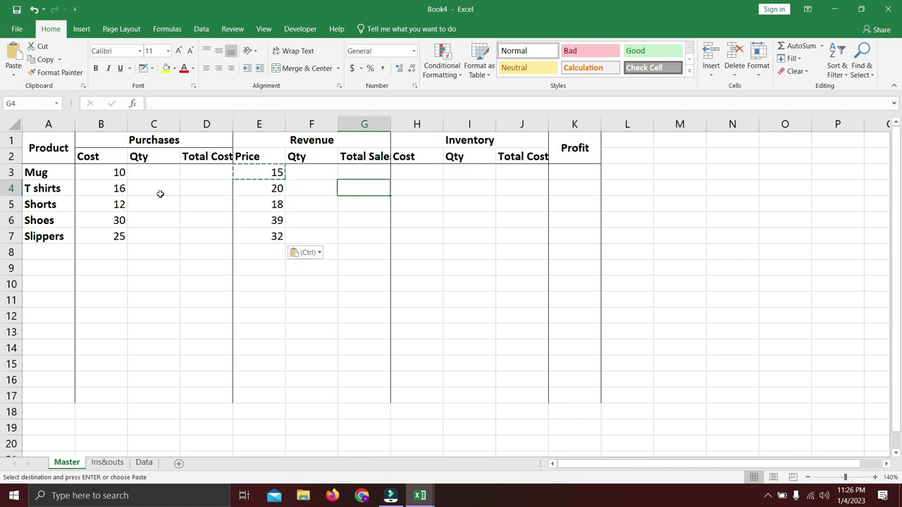
{"action": "key", "text": "Right"}
{"action": "key", "text": "Up"}
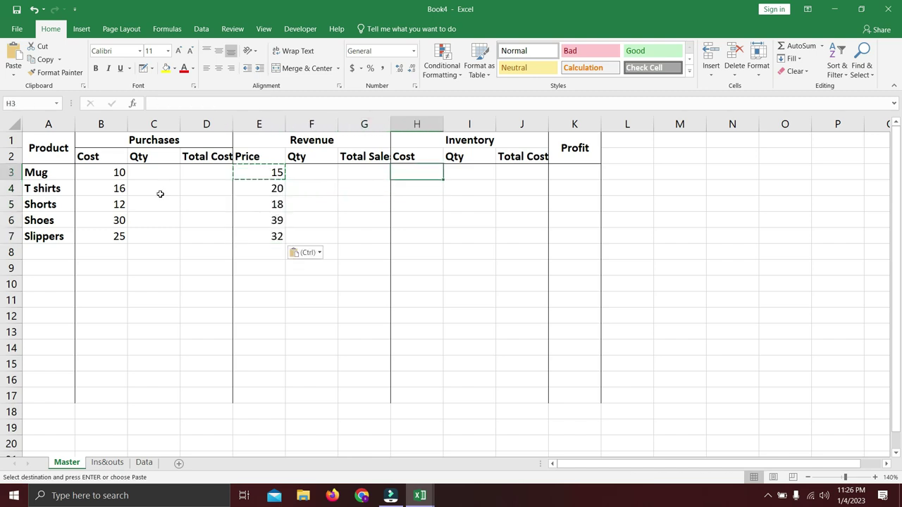
{"action": "type", "text": "=vl"}
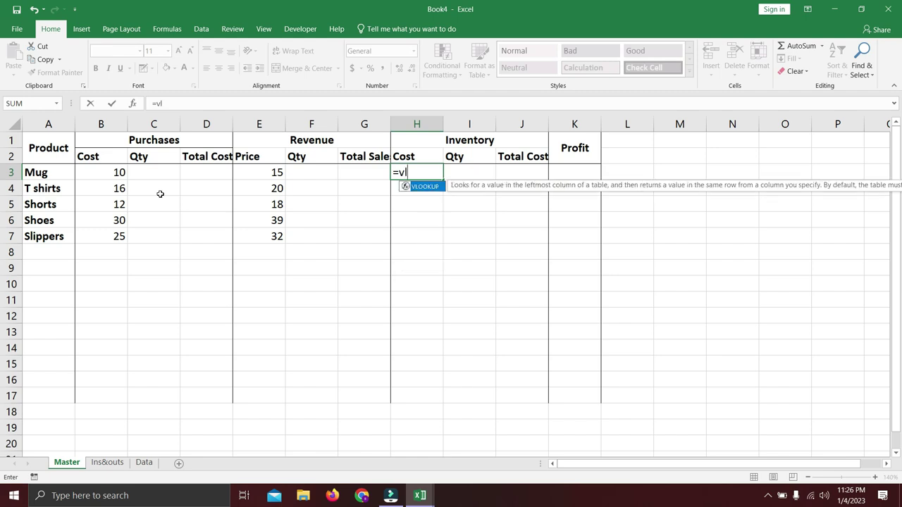
{"action": "key", "text": "Tab"}
{"action": "key", "text": "Left"}
{"action": "key", "text": "Left"}
{"action": "key", "text": "Home"}
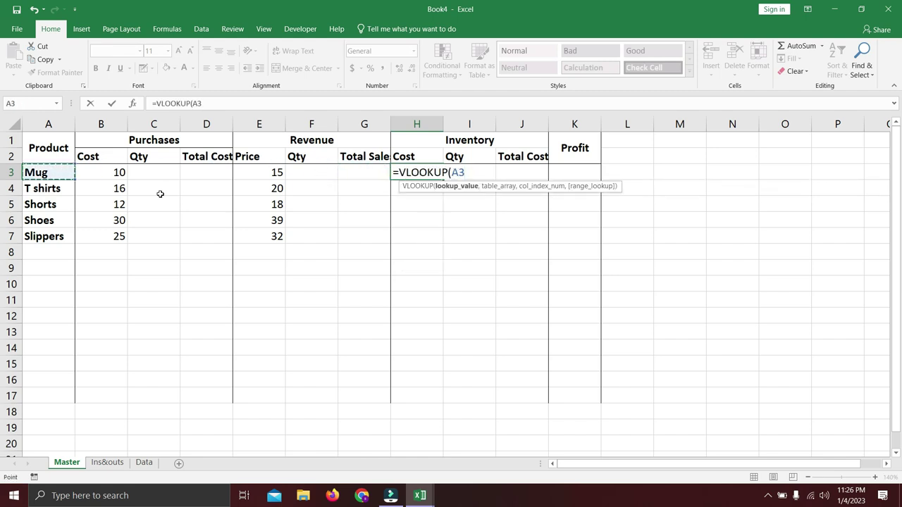
{"action": "type", "text": ","}
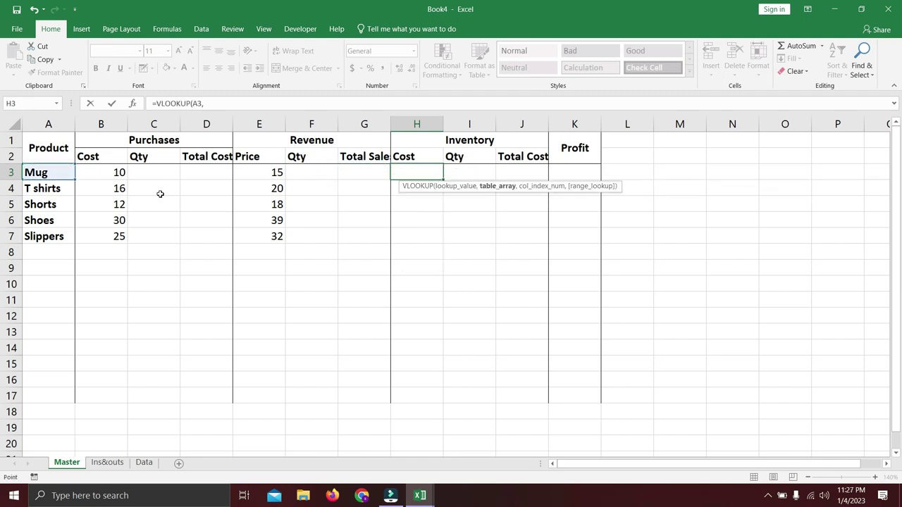
{"action": "key", "text": "ctrl+Page_Down"}
{"action": "key", "text": "ctrl+Page_Down"}
{"action": "key", "text": "shift+Right"}
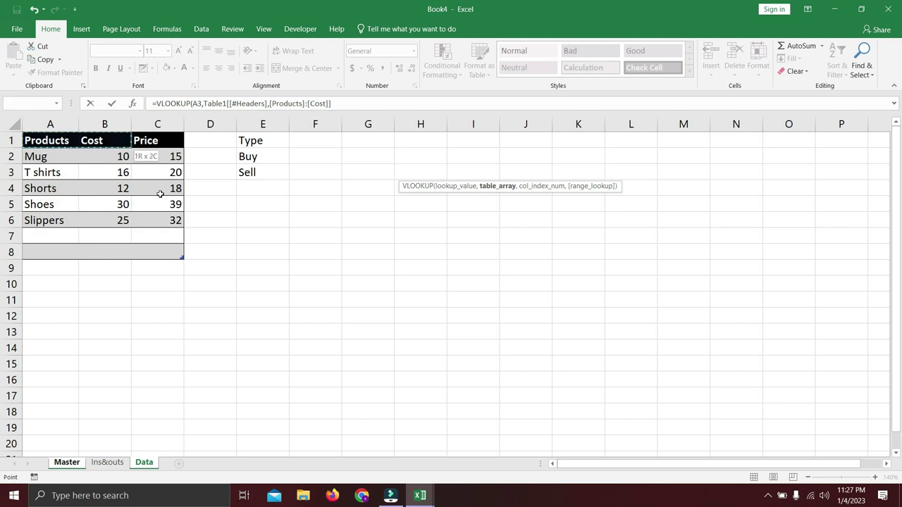
{"action": "key", "text": "shift+Down"}
{"action": "key", "text": "shift+Down"}
{"action": "key", "text": "shift+Down"}
{"action": "key", "text": "shift+Down"}
{"action": "key", "text": "shift+Down"}
{"action": "key", "text": "shift+Down"}
{"action": "key", "text": "shift+Down"}
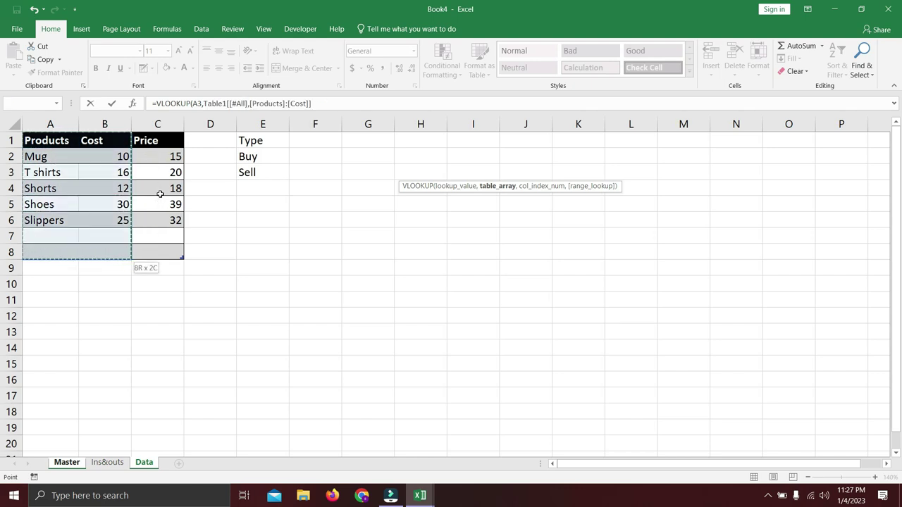
{"action": "type", "text": ",2,"}
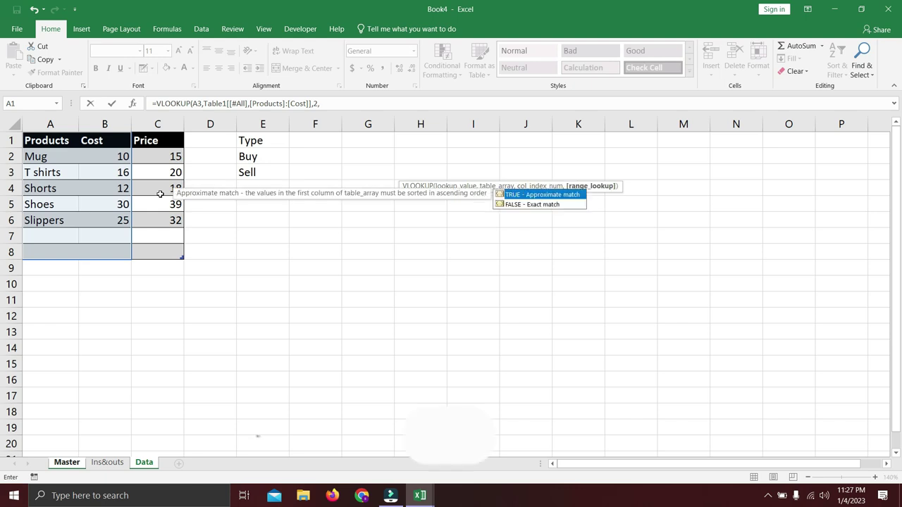
{"action": "key", "text": "Down"}
{"action": "key", "text": "Tab"}
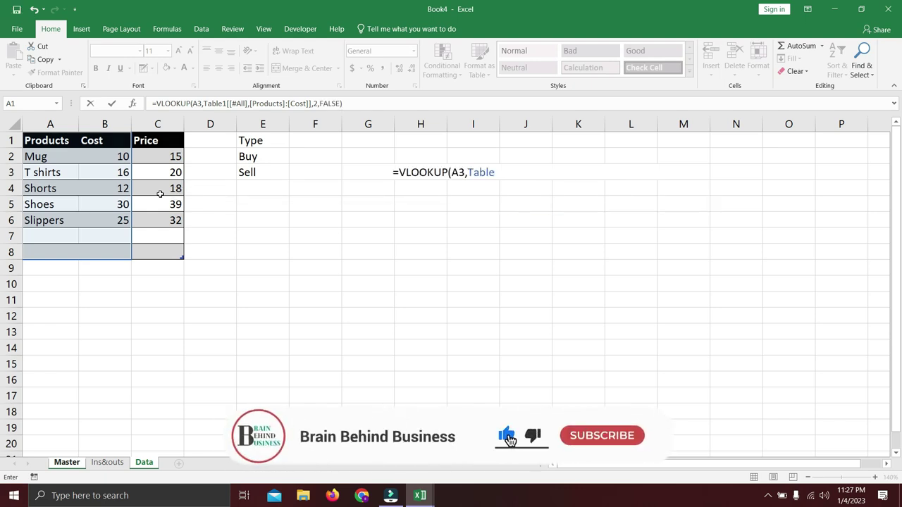
{"action": "key", "text": "ctrl+Return"}
Copy the inventory cost formula from H3 into H4:H7 for the other products.
{"action": "key", "text": "ctrl+c"}
{"action": "key", "text": "Down"}
{"action": "key", "text": "shift+Down"}
{"action": "key", "text": "shift+Down"}
{"action": "key", "text": "shift+Down"}
{"action": "key", "text": "shift+Down"}
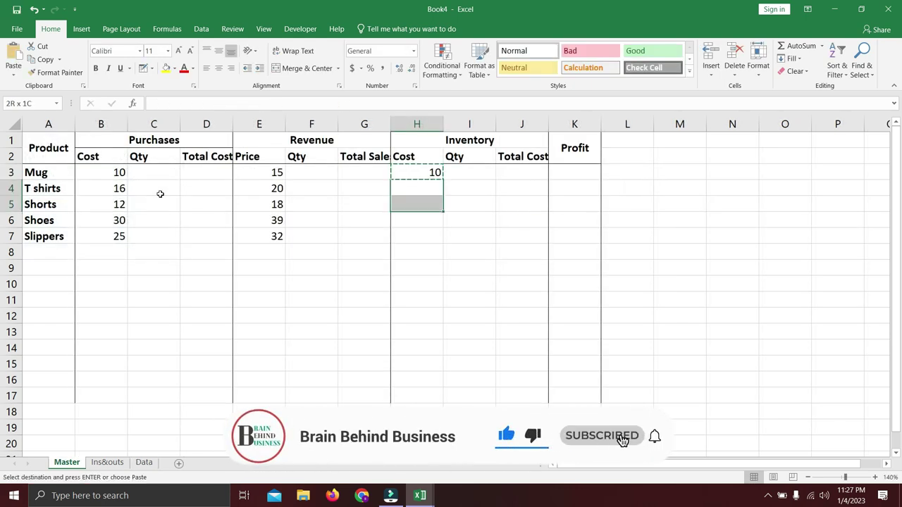
{"action": "key", "text": "shift+Up"}
{"action": "key", "text": "ctrl+v"}
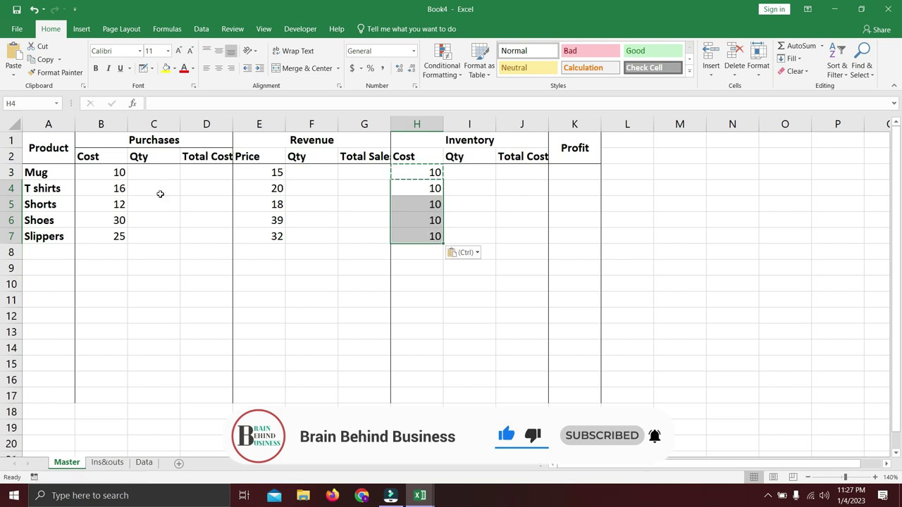
{"action": "key", "text": "Escape"}
Enter =B3*C3 in D3 to calculate the Mug's total purchase cost.
{"action": "key", "text": "Left"}
{"action": "key", "text": "Left"}
{"action": "key", "text": "Left"}
{"action": "key", "text": "Left"}
{"action": "key", "text": "Left"}
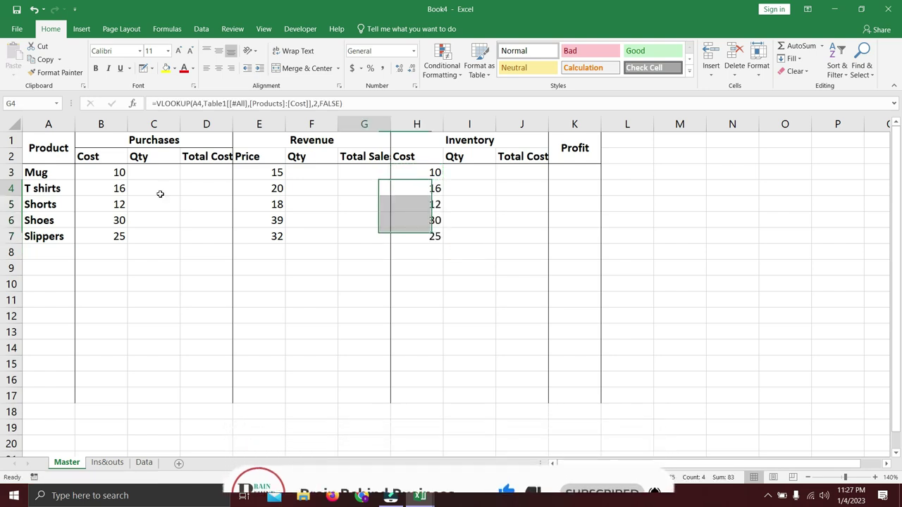
{"action": "key", "text": "Up"}
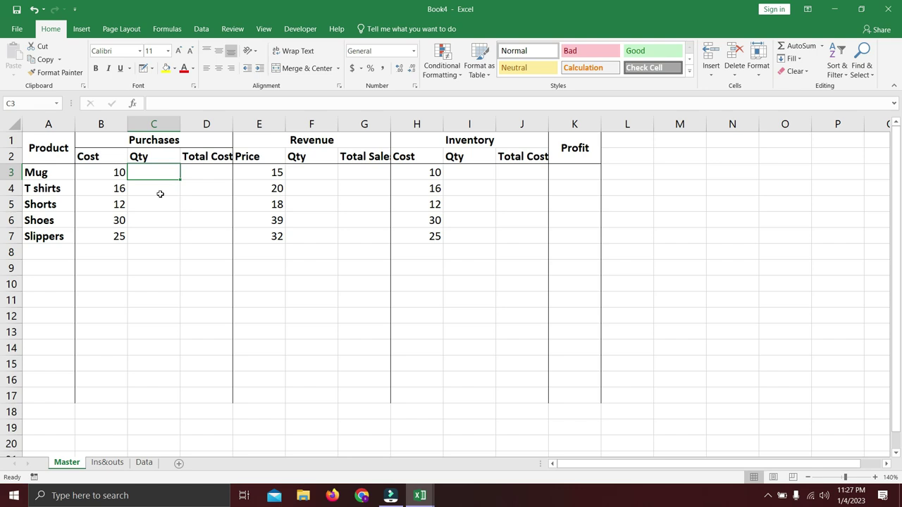
{"action": "key", "text": "Right"}
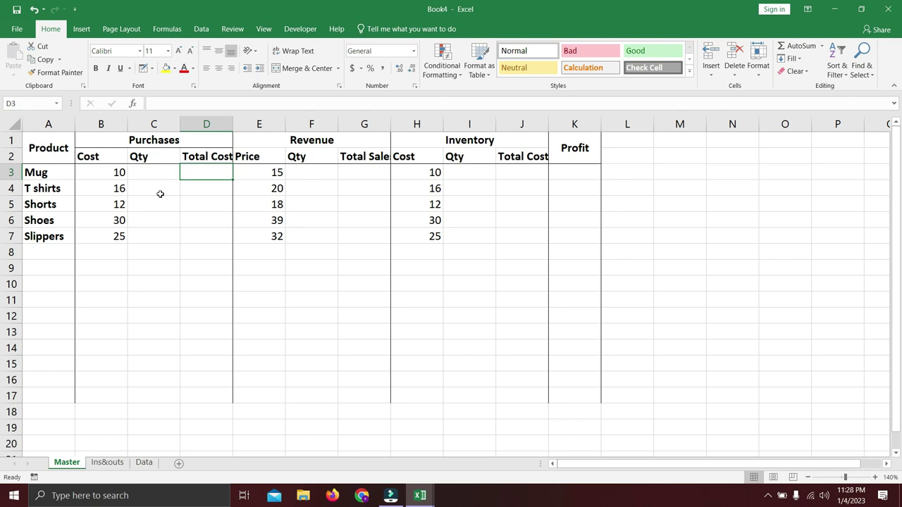
{"action": "type", "text": "="}
{"action": "key", "text": "Left"}
{"action": "key", "text": "Left"}
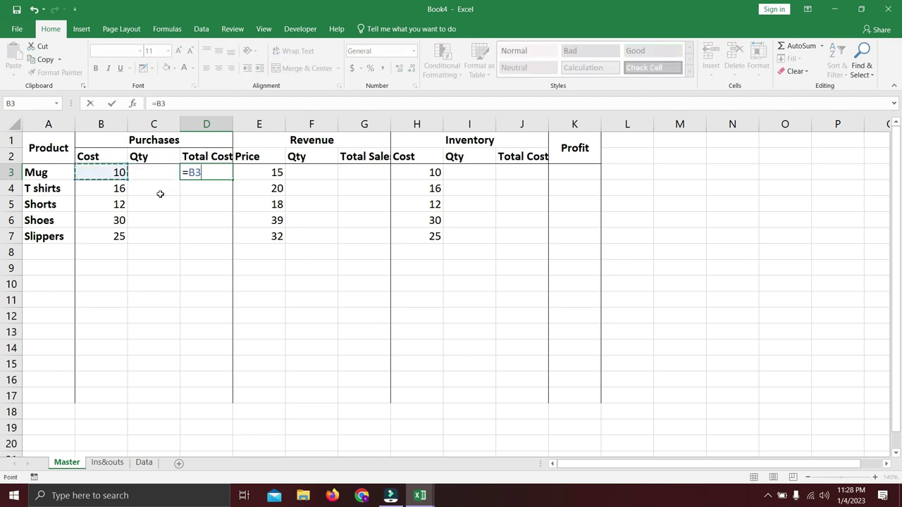
{"action": "type", "text": "*"}
{"action": "key", "text": "Left"}
{"action": "key", "text": "Return"}
Copy the total purchase cost formula from D3 into D4:D7.
{"action": "key", "text": "Up"}
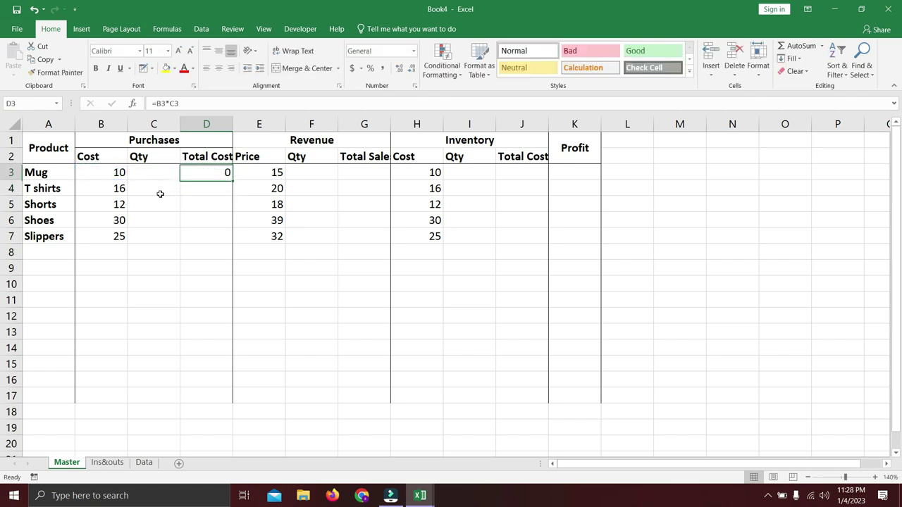
{"action": "key", "text": "ctrl+c"}
{"action": "key", "text": "Down"}
{"action": "key", "text": "shift+Down"}
{"action": "key", "text": "shift+Down"}
{"action": "key", "text": "shift+Down"}
{"action": "key", "text": "ctrl+v"}
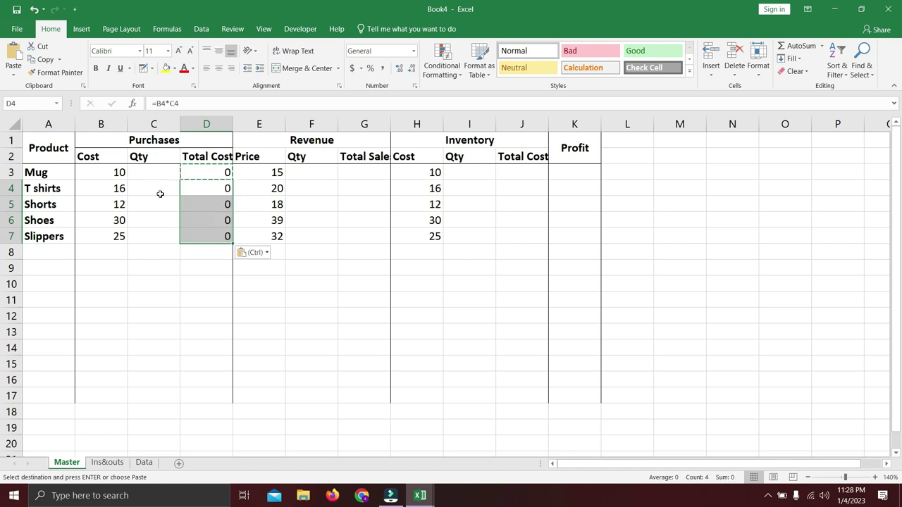
Paste the D3 multiplication formula into the Total Sale cells G3:G7 and inspect the cell references in G7.
{"action": "key", "text": "Right"}
{"action": "key", "text": "Right"}
{"action": "key", "text": "Right"}
{"action": "key", "text": "Up"}
{"action": "key", "text": "ctrl+v"}
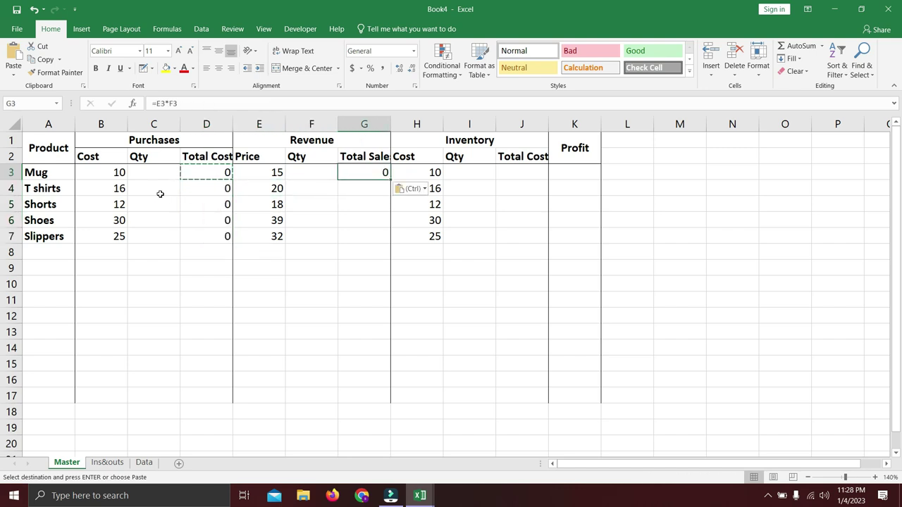
{"action": "key", "text": "Down"}
{"action": "key", "text": "ctrl+v"}
{"action": "key", "text": "Down"}
{"action": "key", "text": "ctrl+v"}
{"action": "key", "text": "Down"}
{"action": "key", "text": "ctrl+v"}
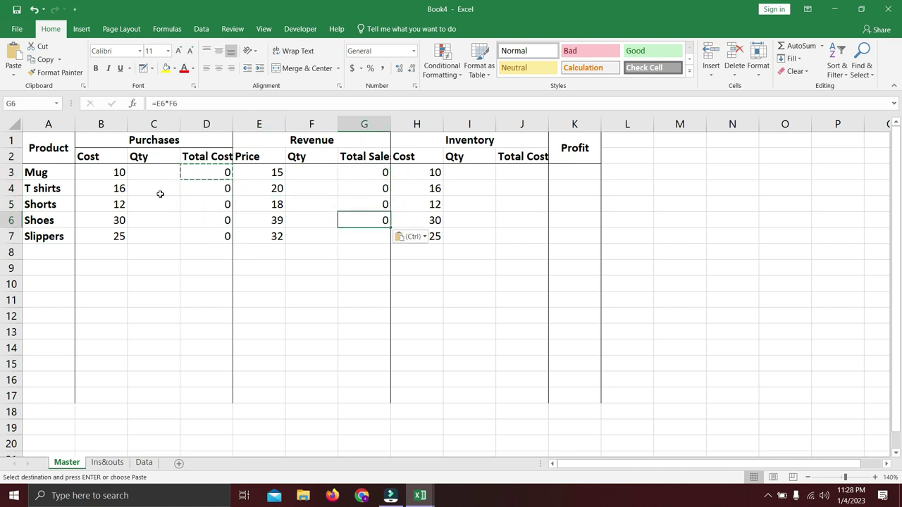
{"action": "key", "text": "Down"}
{"action": "key", "text": "ctrl+v"}
{"action": "key", "text": "F2"}
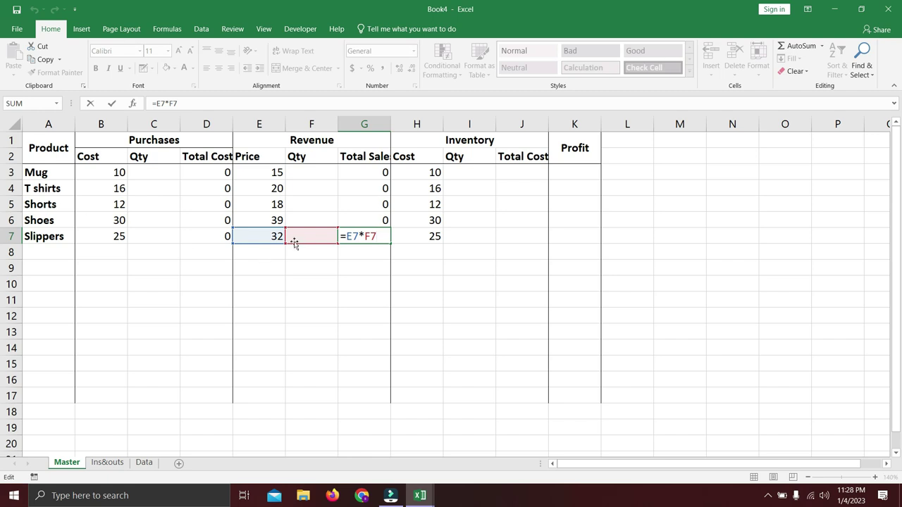
Copy the Total Sale formula from G5 into the inventory Total Cost cells J3:J7 and inspect the references in J7.
{"action": "left_click", "coordinate": [385, 208]}
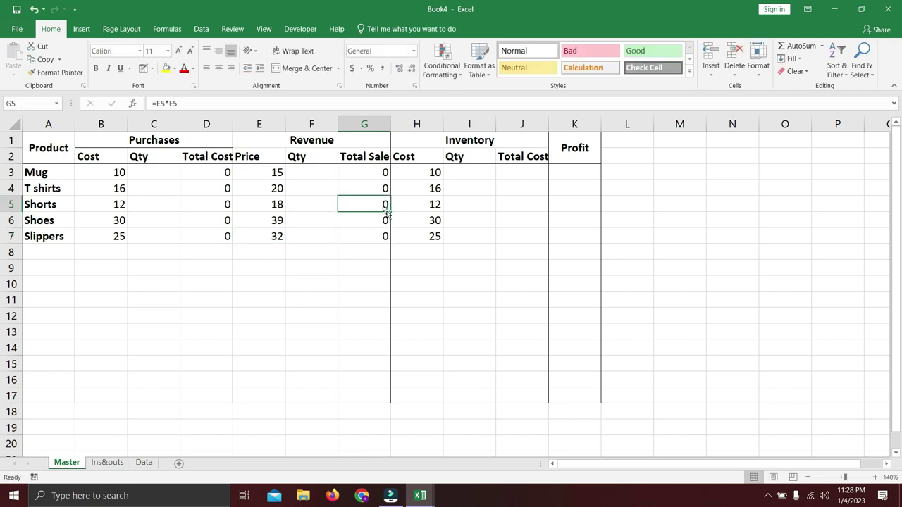
{"action": "key", "text": "ctrl+c"}
{"action": "key", "text": "Right"}
{"action": "key", "text": "Right"}
{"action": "key", "text": "Right"}
{"action": "key", "text": "Up"}
{"action": "key", "text": "Up"}
{"action": "key", "text": "ctrl+v"}
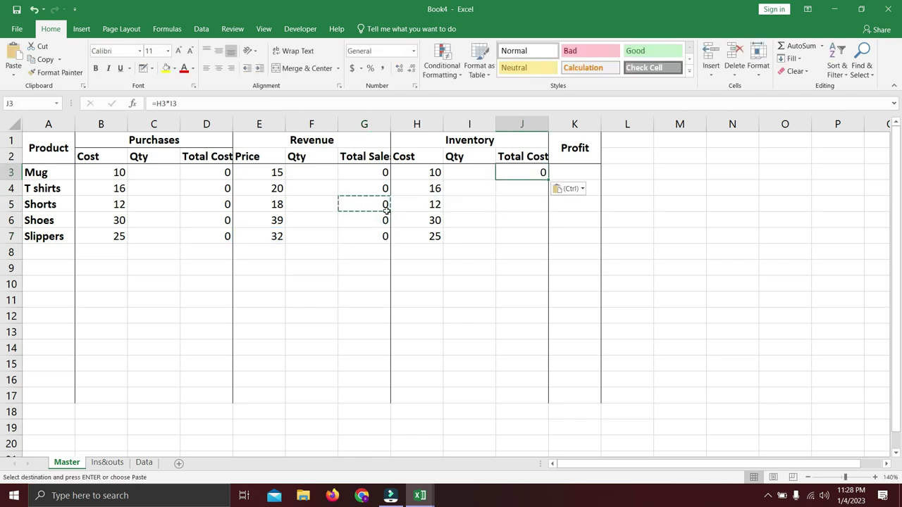
{"action": "key", "text": "Down"}
{"action": "key", "text": "ctrl+v"}
{"action": "key", "text": "Down"}
{"action": "key", "text": "ctrl+v"}
{"action": "key", "text": "Down"}
{"action": "key", "text": "ctrl+v"}
{"action": "key", "text": "Down"}
{"action": "key", "text": "ctrl+v"}
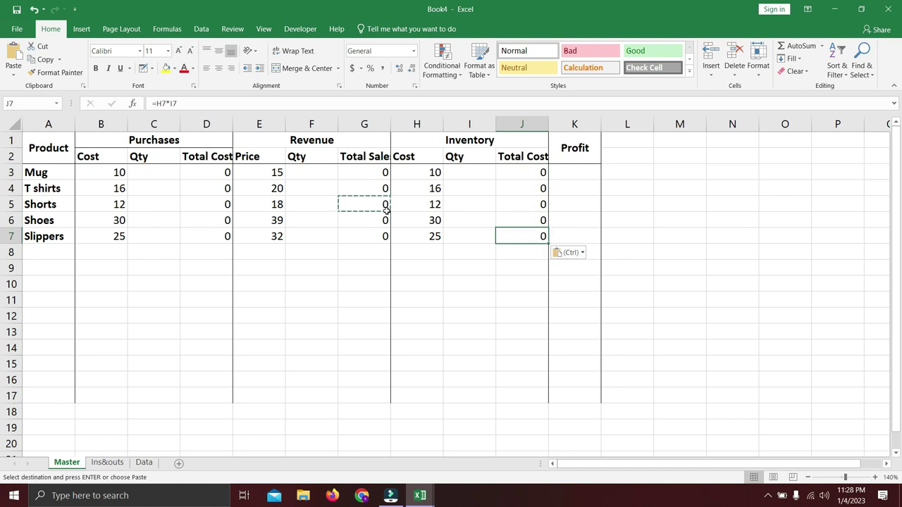
{"action": "key", "text": "F2"}
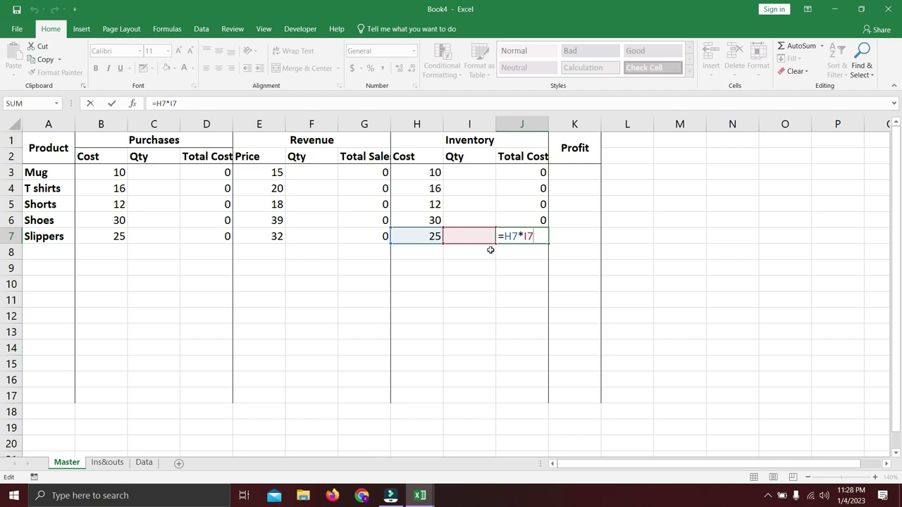
{"action": "left_click", "coordinate": [461, 264]}
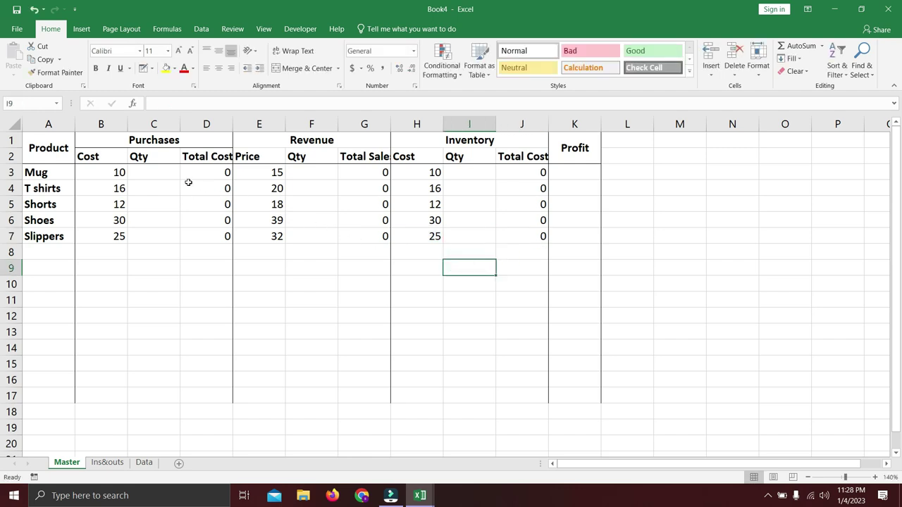
Start a SUMIFS formula in the Mug's purchase Qty cell C3, using the Ins&outs table's whole Qty column as the sum range.
{"action": "left_click", "coordinate": [159, 171]}
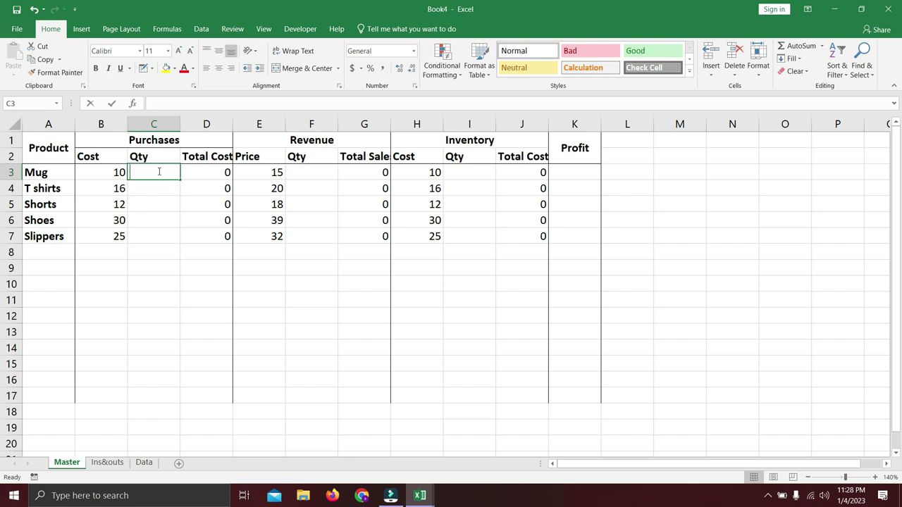
{"action": "type", "text": "=sumif"}
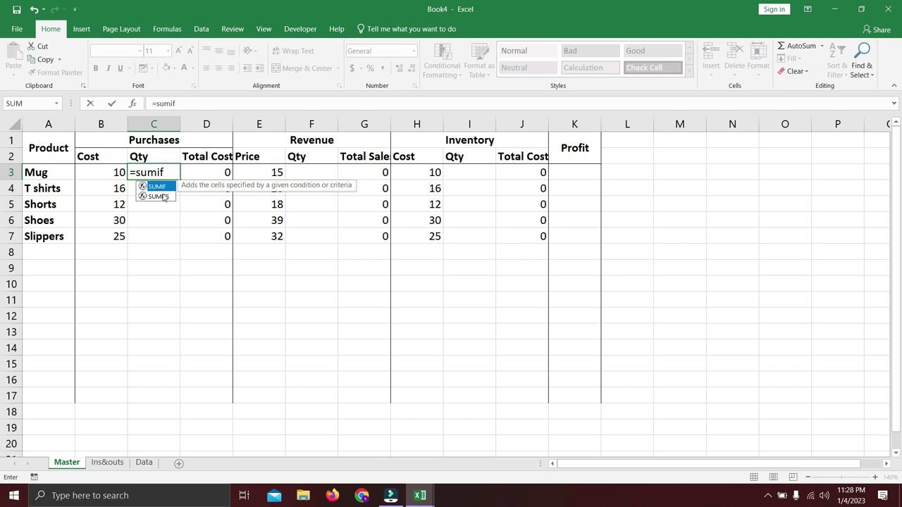
{"action": "left_click", "coordinate": [164, 196]}
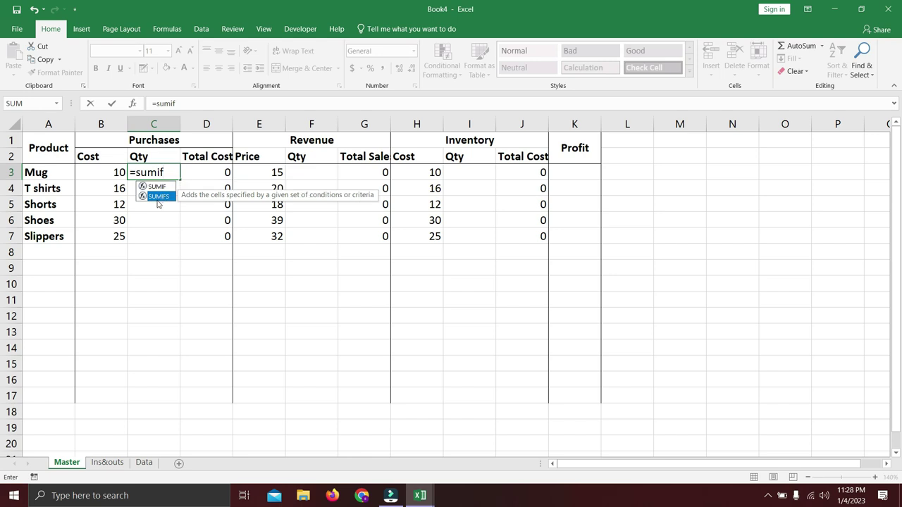
{"action": "double_click", "coordinate": [165, 196]}
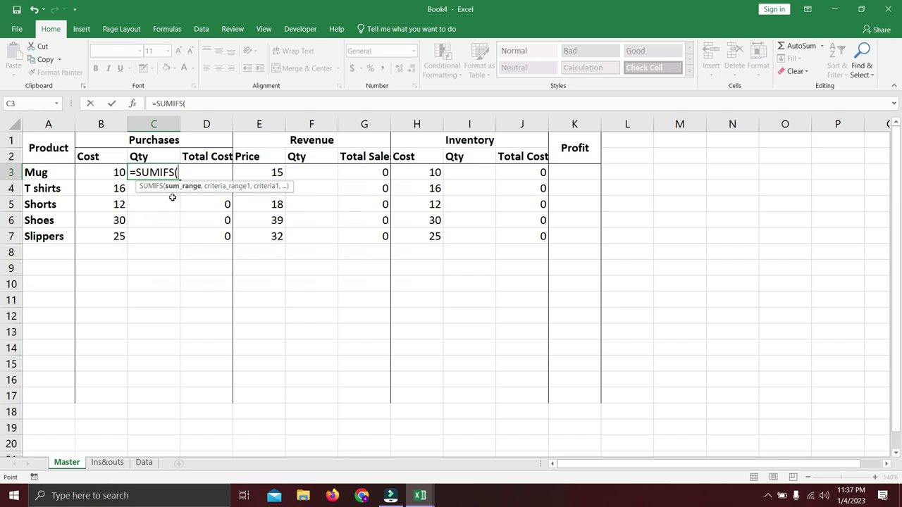
{"action": "key", "text": "ctrl+Page_Down"}
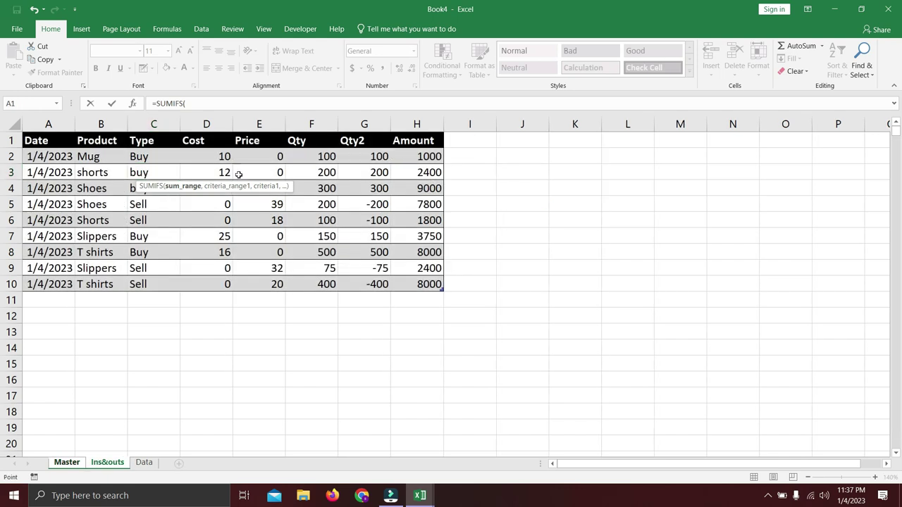
{"action": "left_click_drag", "start_coordinate": [299, 140], "coordinate": [306, 280]}
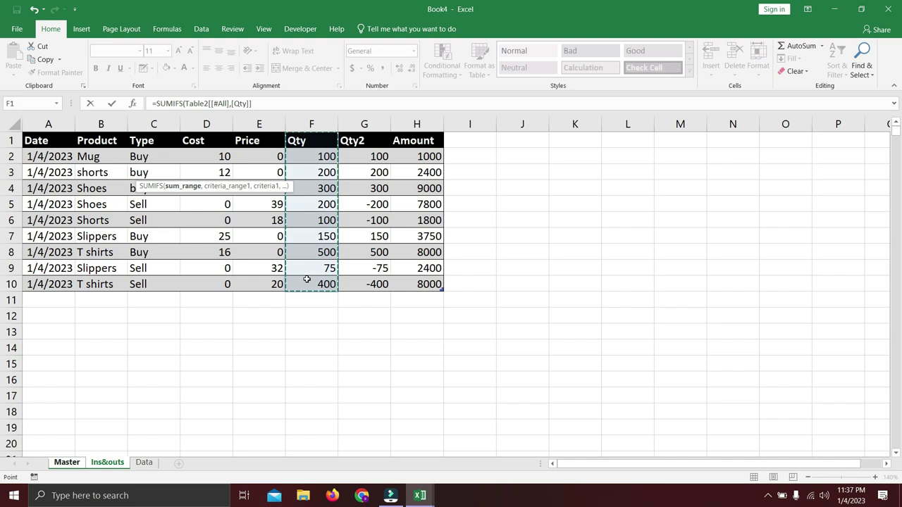
{"action": "type", "text": ","}
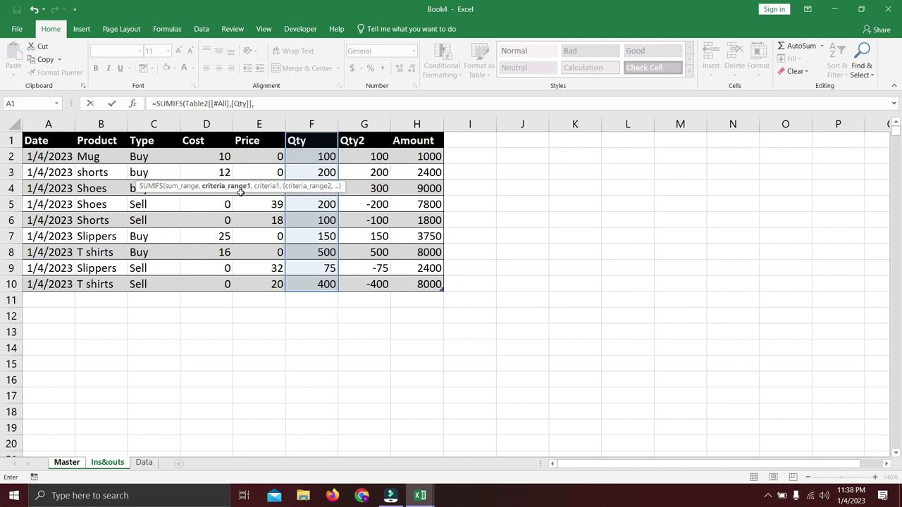
Add the first SUMIFS criterion, matching the Ins&outs Product column to the product name in Master cell A3.
{"action": "left_click_drag", "start_coordinate": [110, 140], "coordinate": [104, 280]}
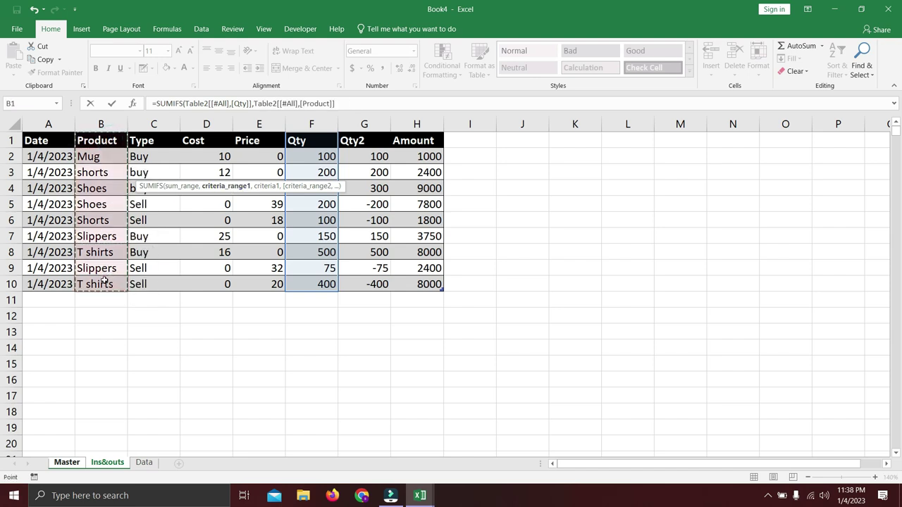
{"action": "type", "text": ","}
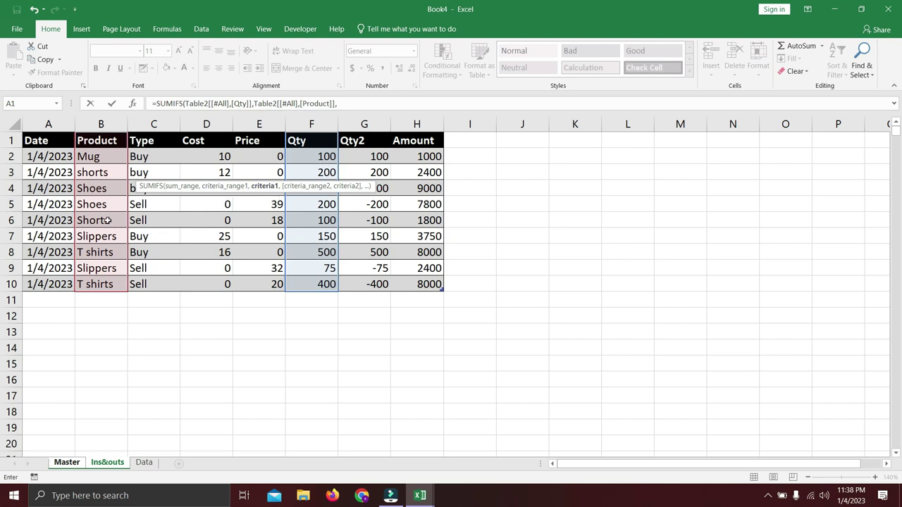
{"action": "key", "text": "ctrl+Page_Up"}
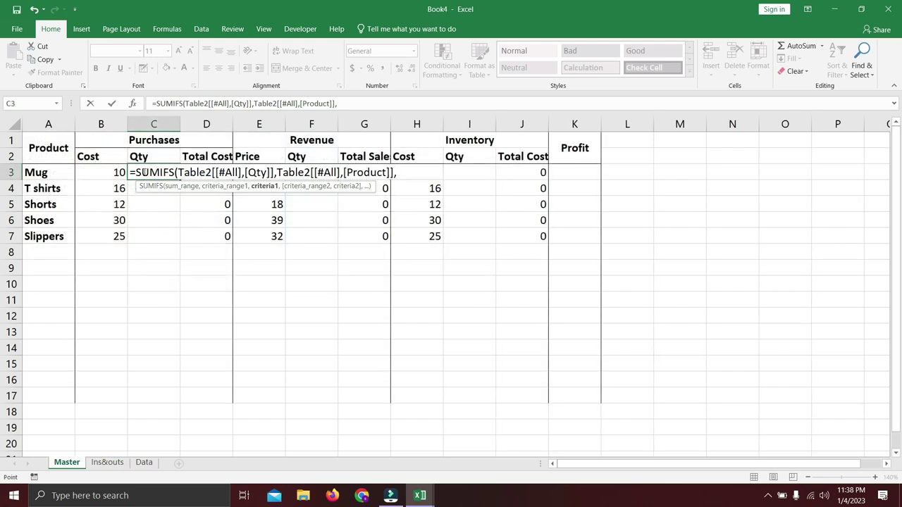
{"action": "left_click", "coordinate": [61, 172]}
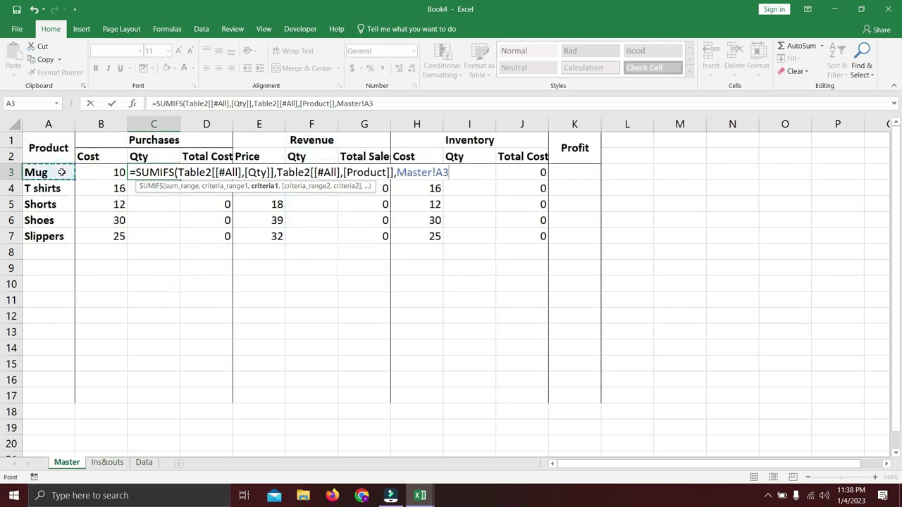
{"action": "type", "text": ","}
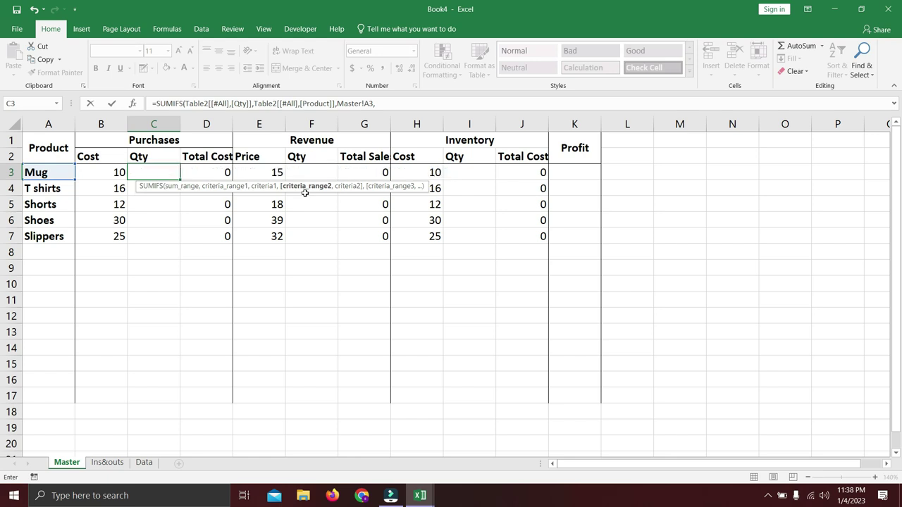
Add the Ins&outs Type column as second criteria range, matched to Buy in absolute reference Data!$E$2, and complete the formula.
{"action": "key", "text": "ctrl+Page_Down"}
{"action": "left_click_drag", "start_coordinate": [165, 142], "coordinate": [149, 281]}
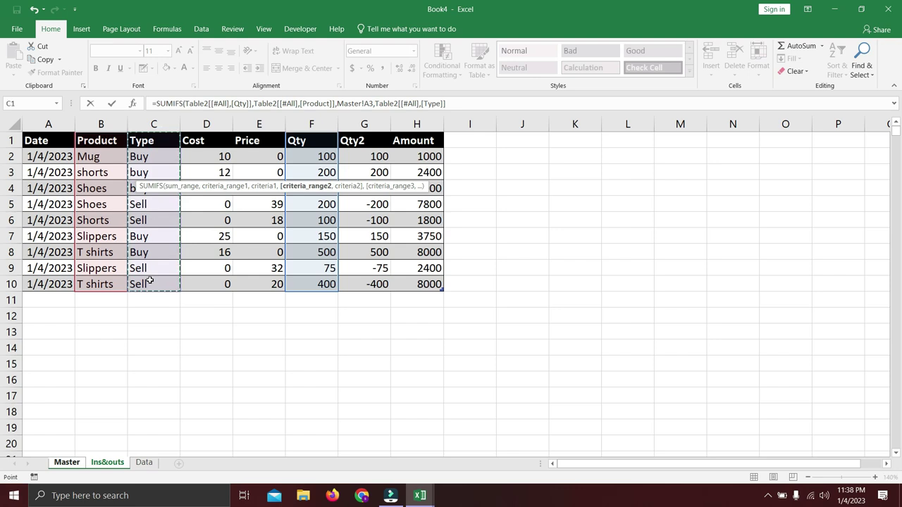
{"action": "type", "text": ","}
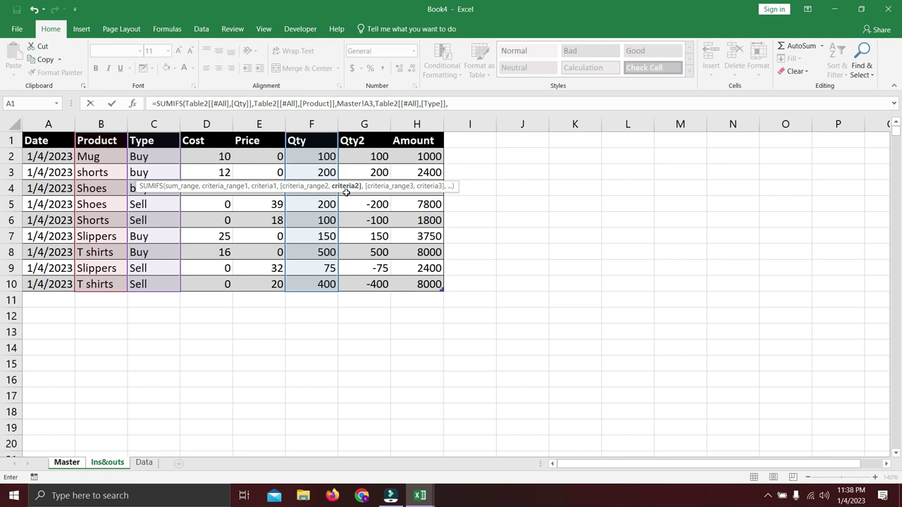
{"action": "left_click", "coordinate": [143, 464]}
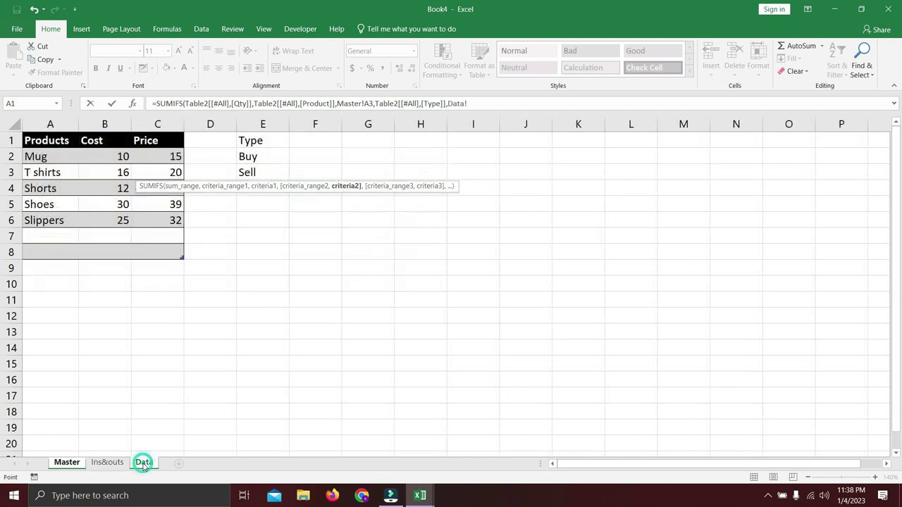
{"action": "left_click", "coordinate": [252, 158]}
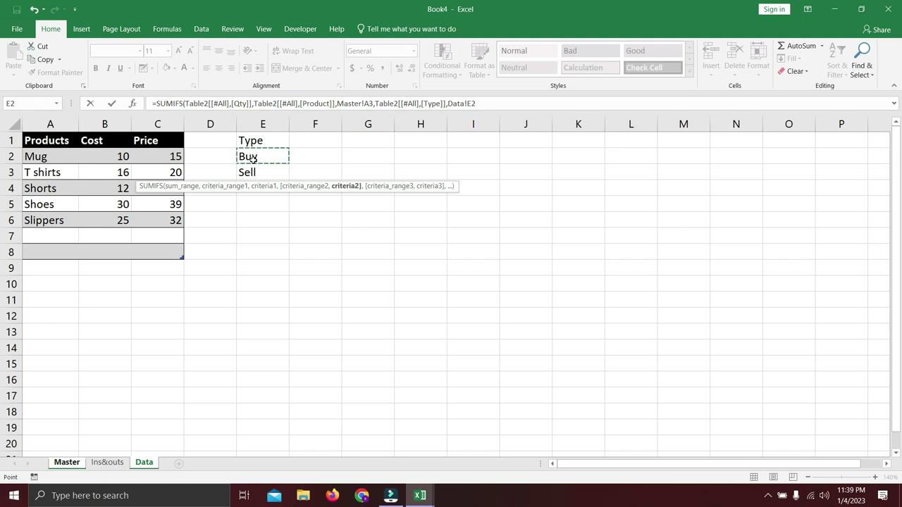
{"action": "key", "text": "F4"}
{"action": "key", "text": "Return"}
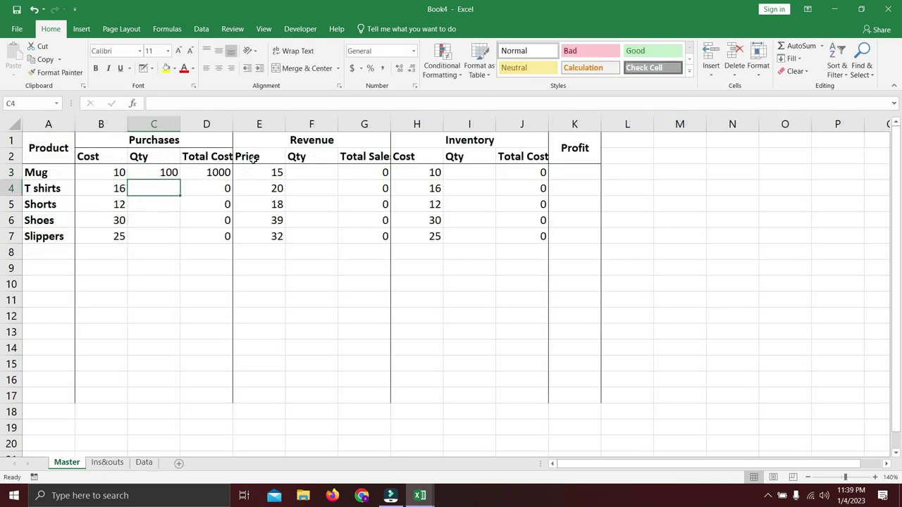
Copy the purchase quantity formula from C3 into C4:C7 for the remaining products.
{"action": "key", "text": "Up"}
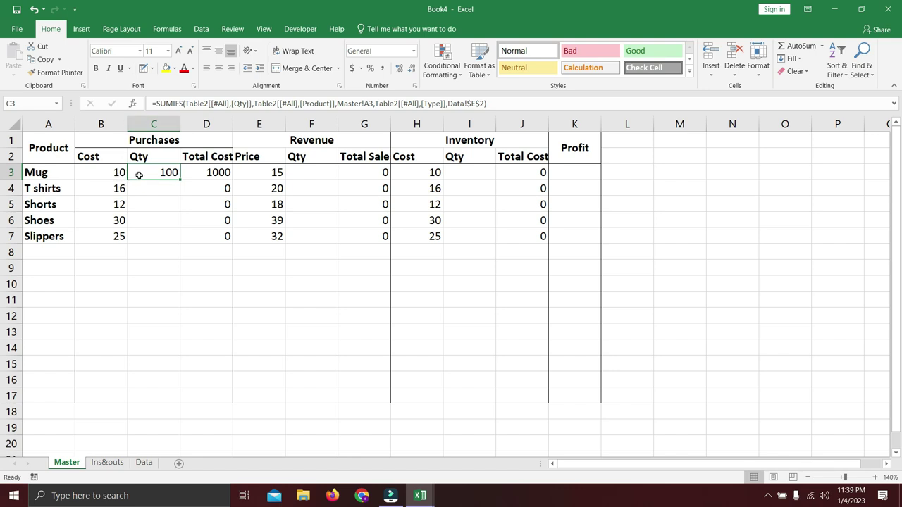
{"action": "key", "text": "ctrl+c"}
{"action": "key", "text": "Down"}
{"action": "key", "text": "shift+Down"}
{"action": "key", "text": "shift+Down"}
{"action": "key", "text": "shift+Down"}
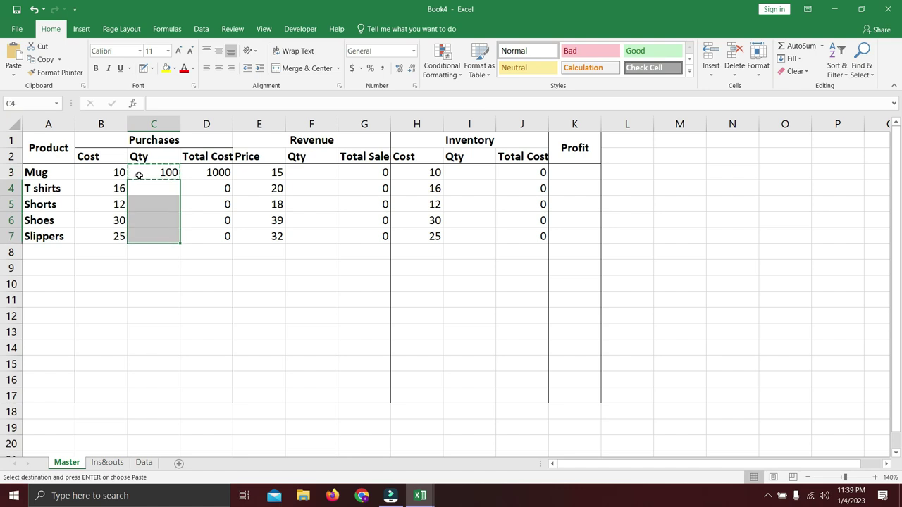
{"action": "key", "text": "ctrl+v"}
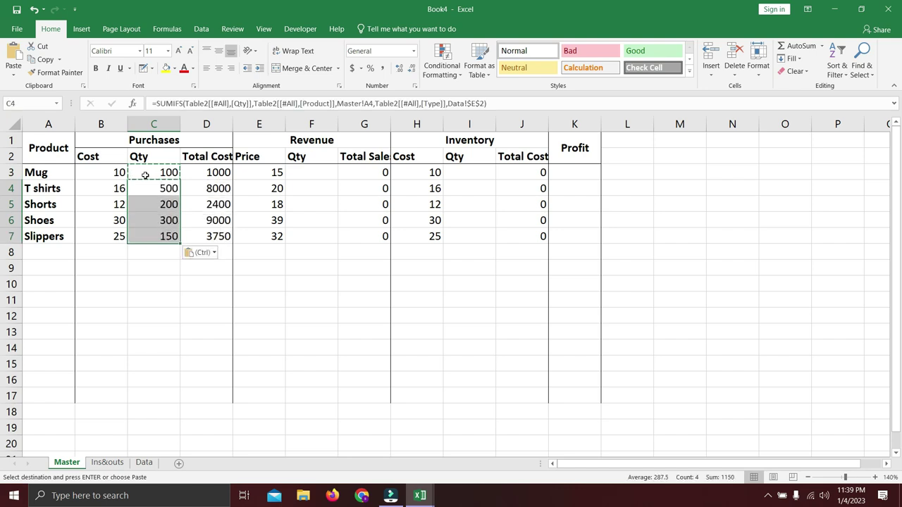
Inspect the purchase Qty and Total Cost formulas for T shirts, Shorts and Slippers on the Master sheet.
{"action": "left_click", "coordinate": [201, 210]}
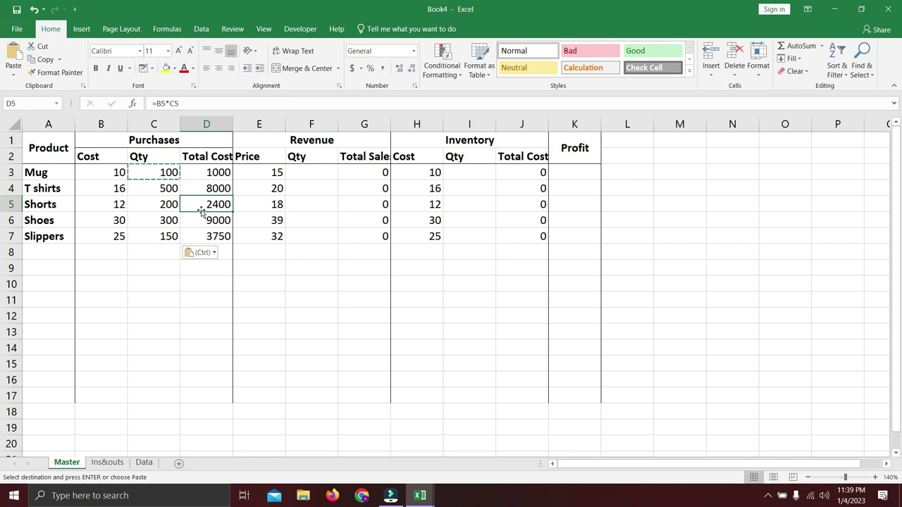
{"action": "left_click", "coordinate": [145, 188]}
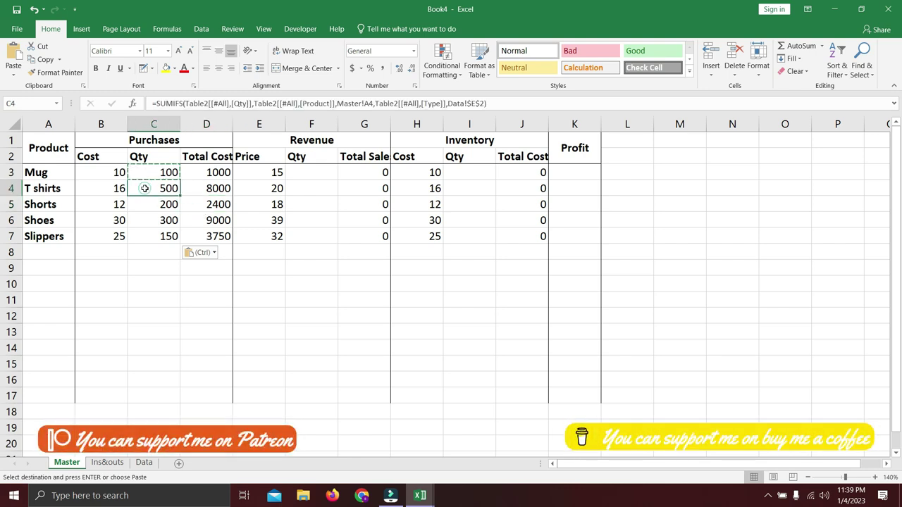
{"action": "key", "text": "ctrl+Page_Down"}
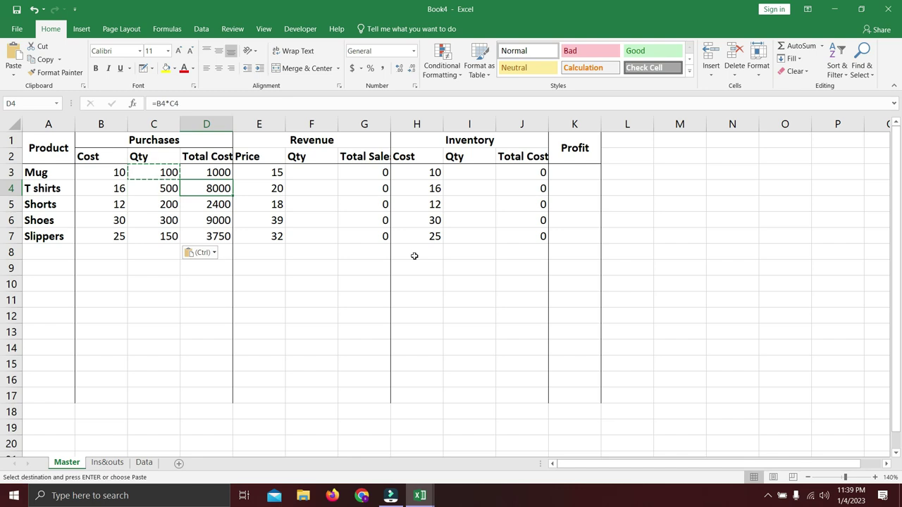
{"action": "key", "text": "Left"}
{"action": "key", "text": "Down"}
{"action": "key", "text": "Down"}
{"action": "key", "text": "Down"}
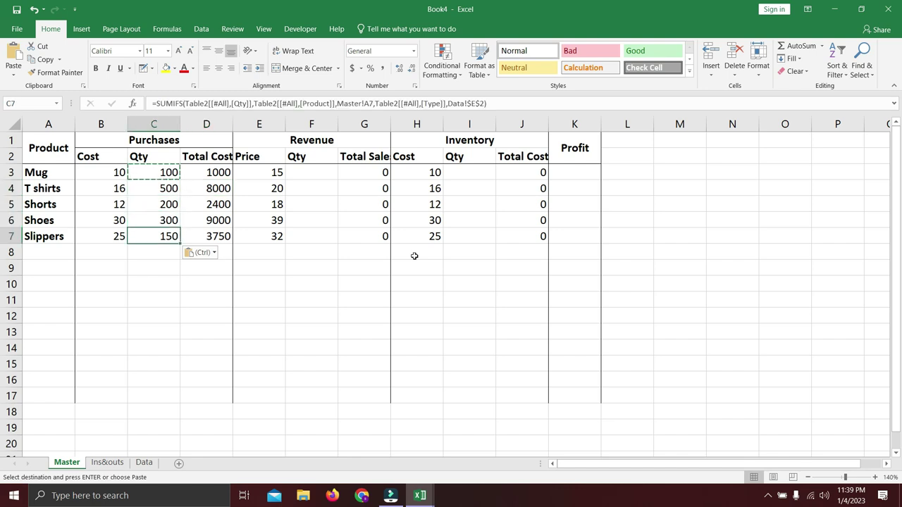
Examine the Slippers and T shirts rows in the Qty and Qty2 columns of the Ins&outs sheet.
{"action": "key", "text": "ctrl+Page_Down"}
{"action": "key", "text": "Up"}
{"action": "key", "text": "Up"}
{"action": "key", "text": "Up"}
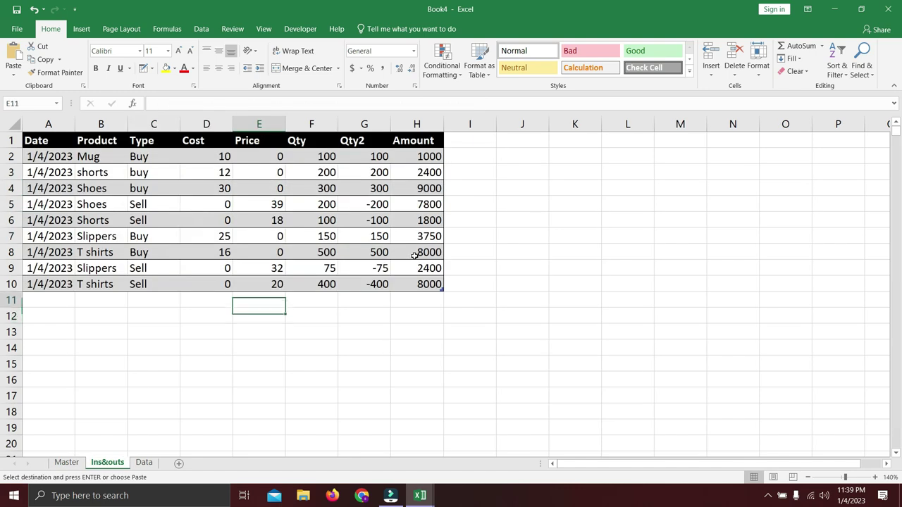
{"action": "key", "text": "Right"}
{"action": "key", "text": "Right"}
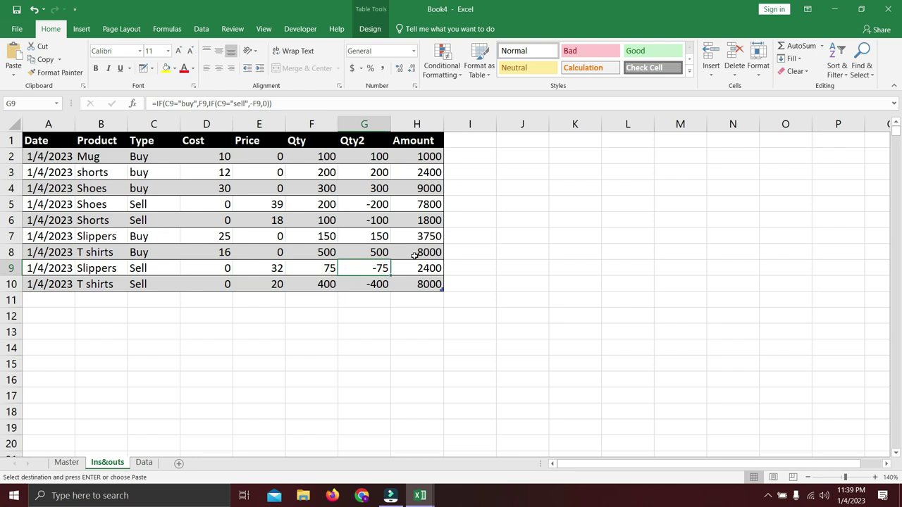
{"action": "key", "text": "Up"}
{"action": "key", "text": "Up"}
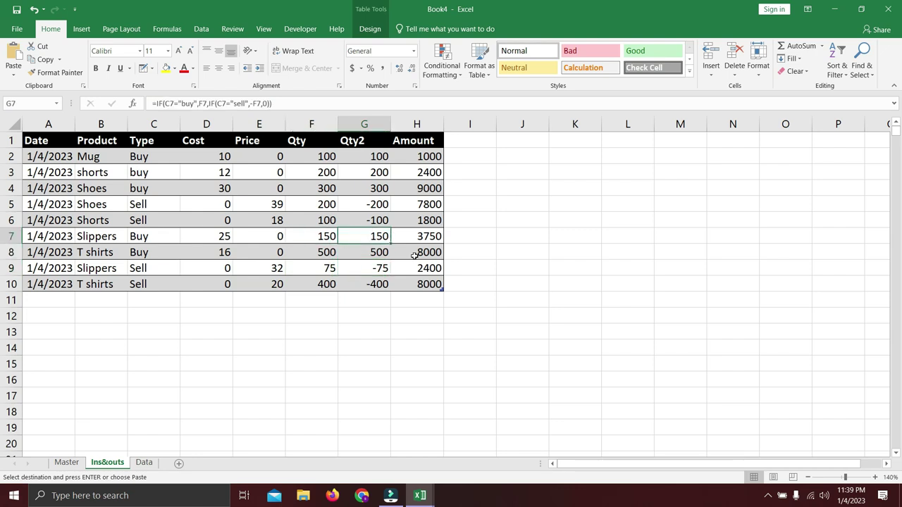
{"action": "key", "text": "Left"}
{"action": "key", "text": "Down"}
{"action": "key", "text": "Down"}
{"action": "key", "text": "Down"}
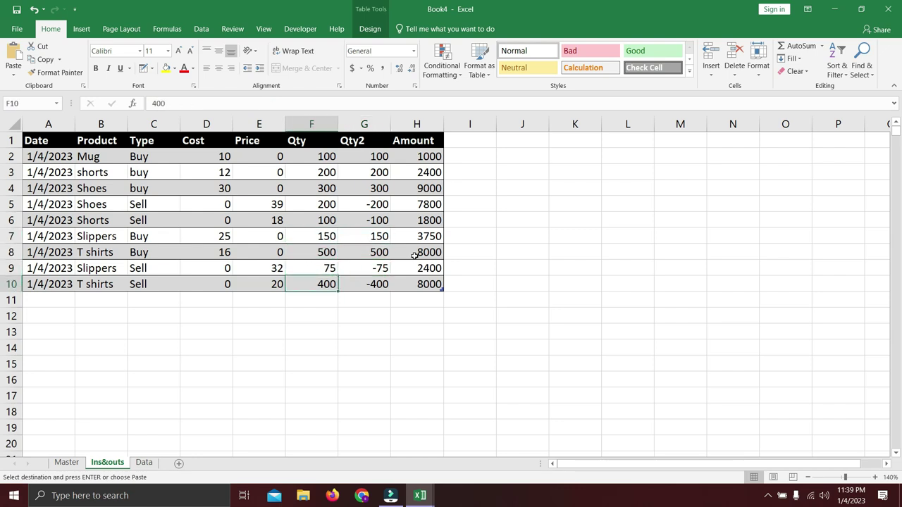
Add a new transaction in row 11 of the Ins&outs table with Slippers as the product.
{"action": "key", "text": "Down"}
{"action": "key", "text": "Left"}
{"action": "key", "text": "Left"}
{"action": "key", "text": "Left"}
{"action": "key", "text": "Left"}
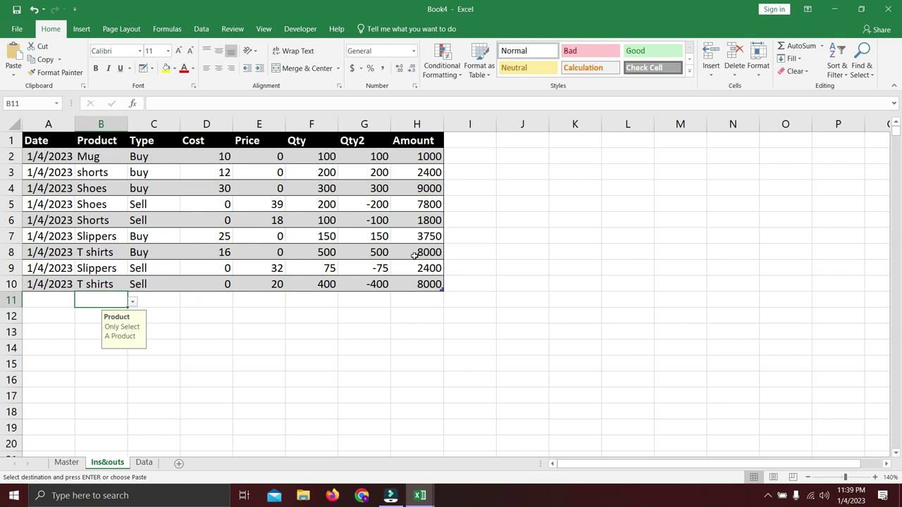
{"action": "type", "text": "Slippers"}
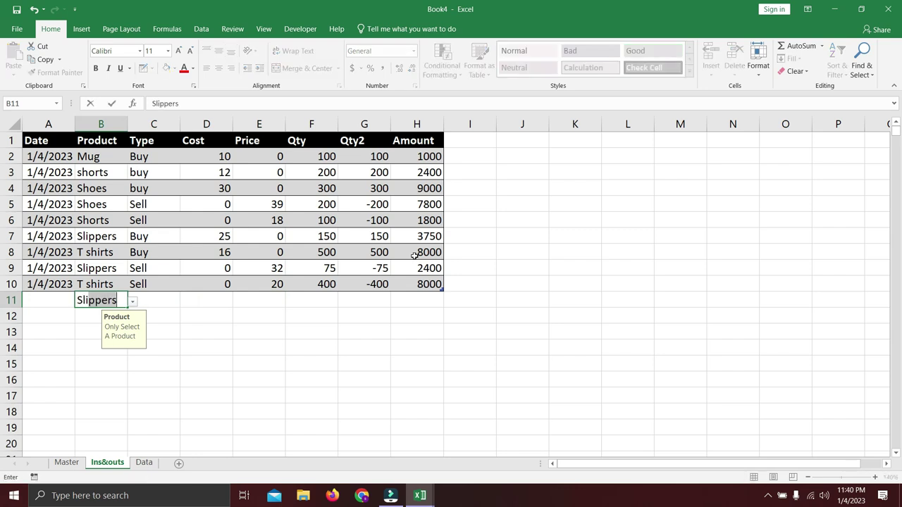
{"action": "key", "text": "Tab"}
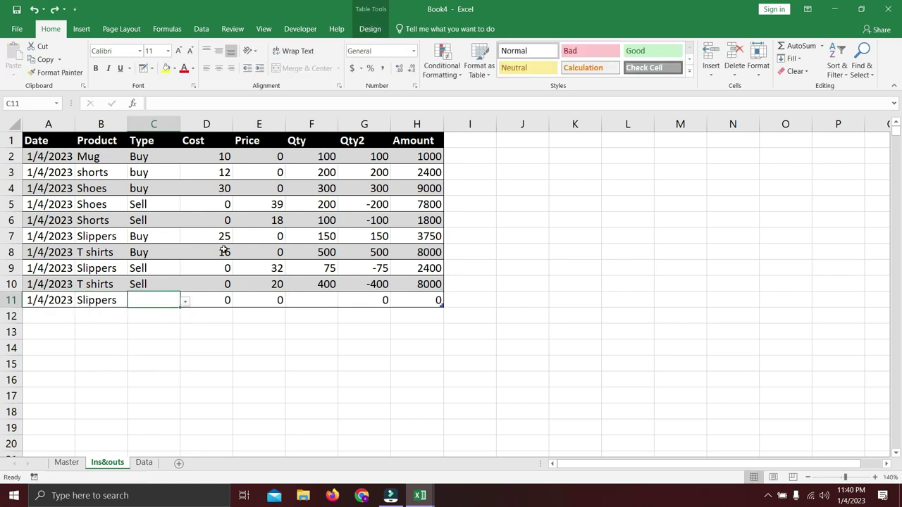
Set the transaction type in C11 to buy and the quantity in F11 to 100.
{"action": "type", "text": "buy"}
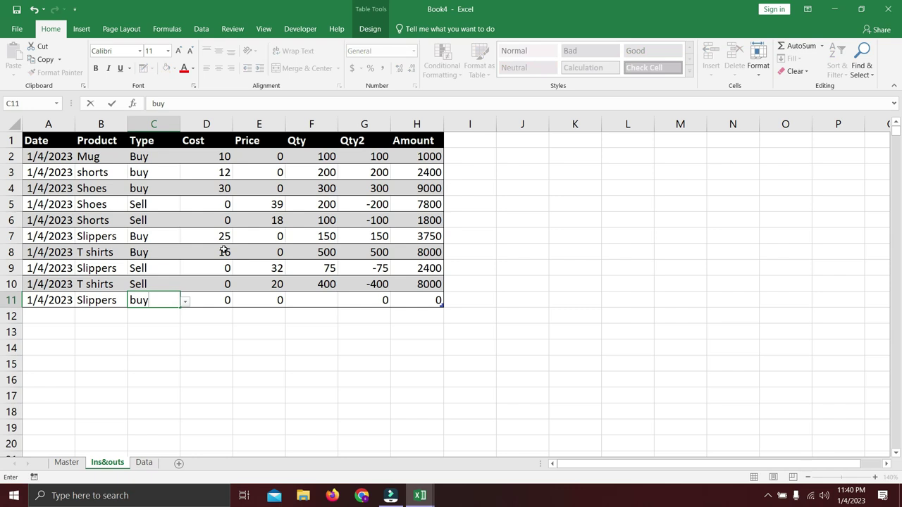
{"action": "key", "text": "Return"}
{"action": "key", "text": "Up"}
{"action": "key", "text": "Right"}
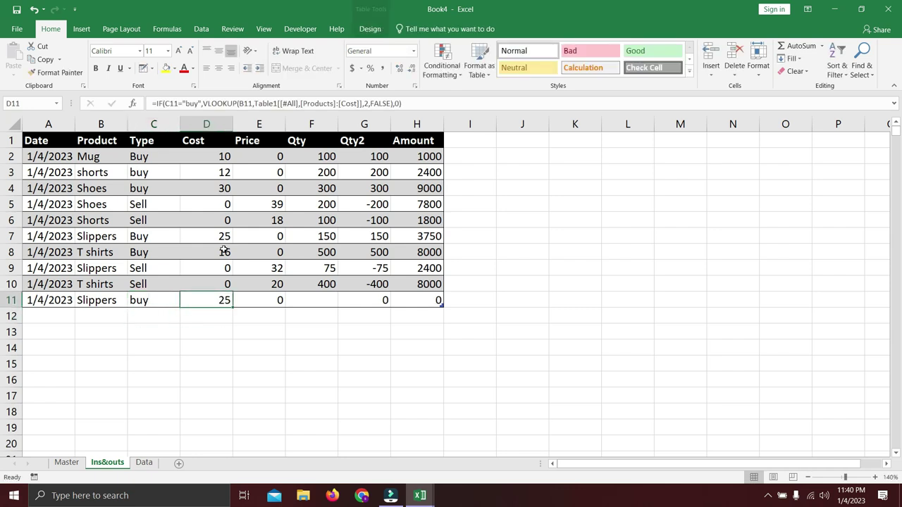
{"action": "key", "text": "Right"}
{"action": "key", "text": "Right"}
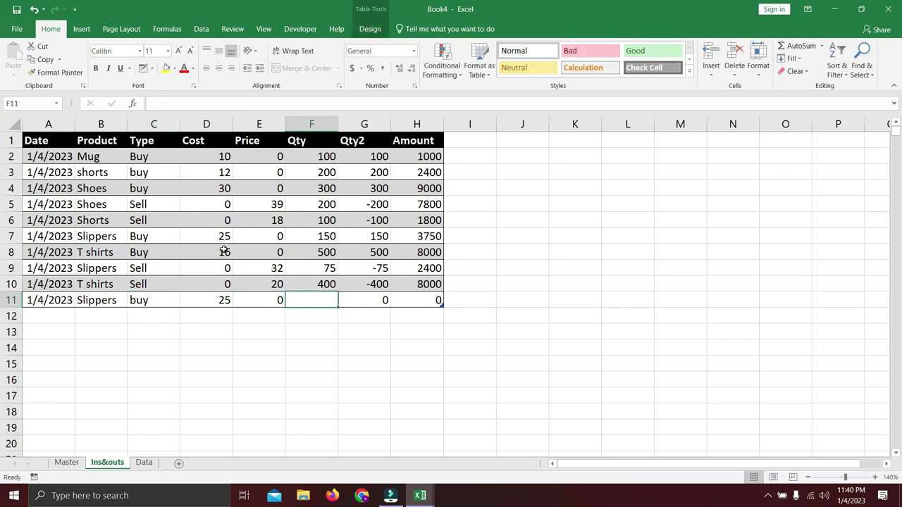
{"action": "type", "text": "100"}
{"action": "key", "text": "Return"}
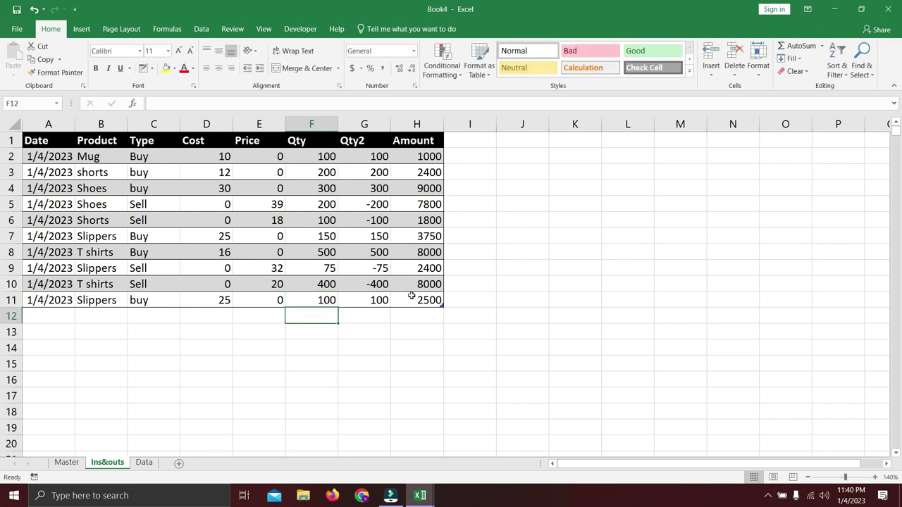
Compare the Slippers purchase quantity on the Master sheet with the Slippers buy transactions on the Ins&outs sheet.
{"action": "key", "text": "ctrl+Page_Up"}
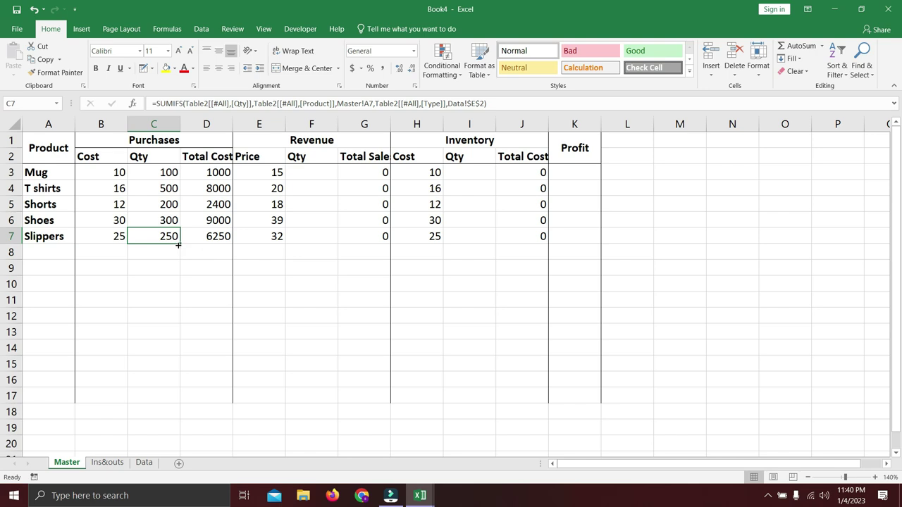
{"action": "key", "text": "ctrl+Page_Down"}
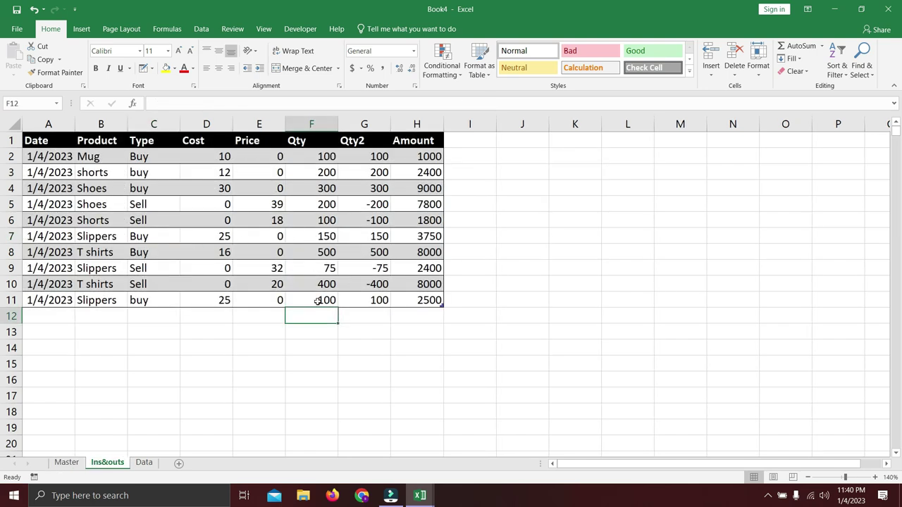
{"action": "key", "text": "ctrl+Page_Up"}
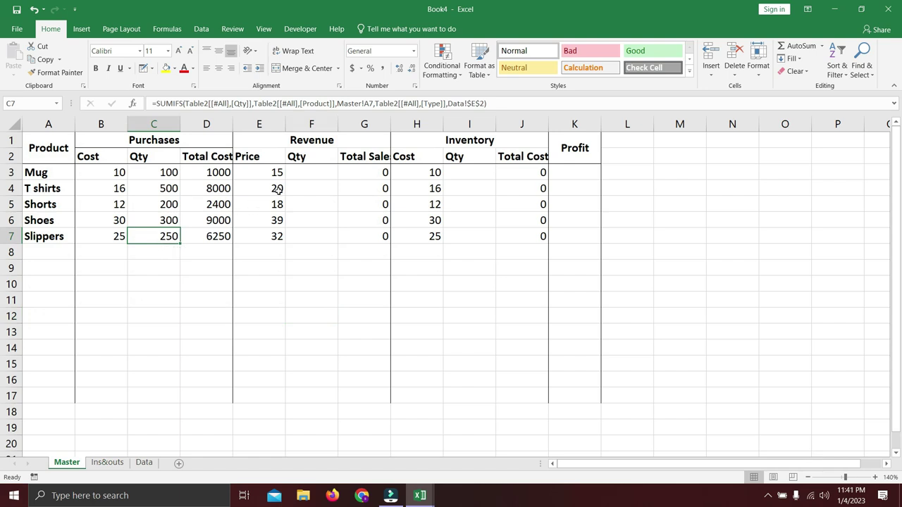
Start a SUMIFS formula in Master F3 that sums the Ins&outs Qty column where the Product column matches A3.
{"action": "left_click", "coordinate": [306, 175]}
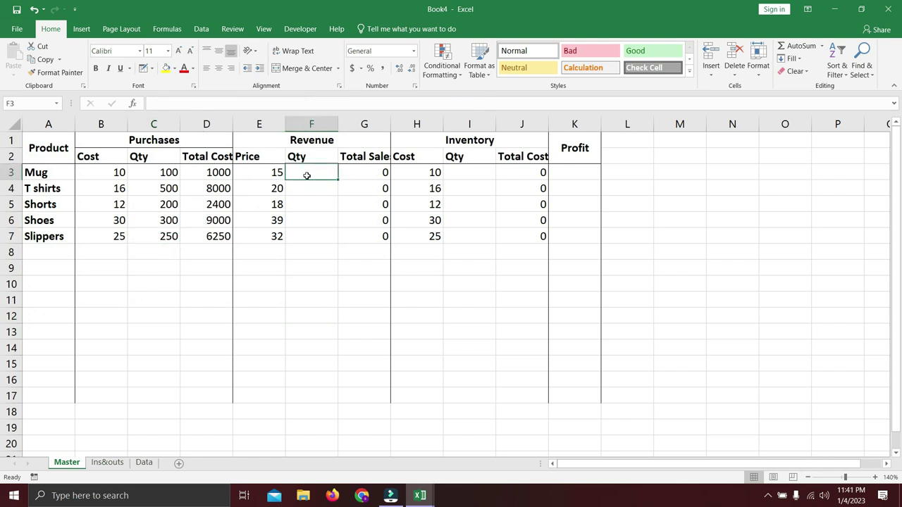
{"action": "type", "text": "=sumifs"}
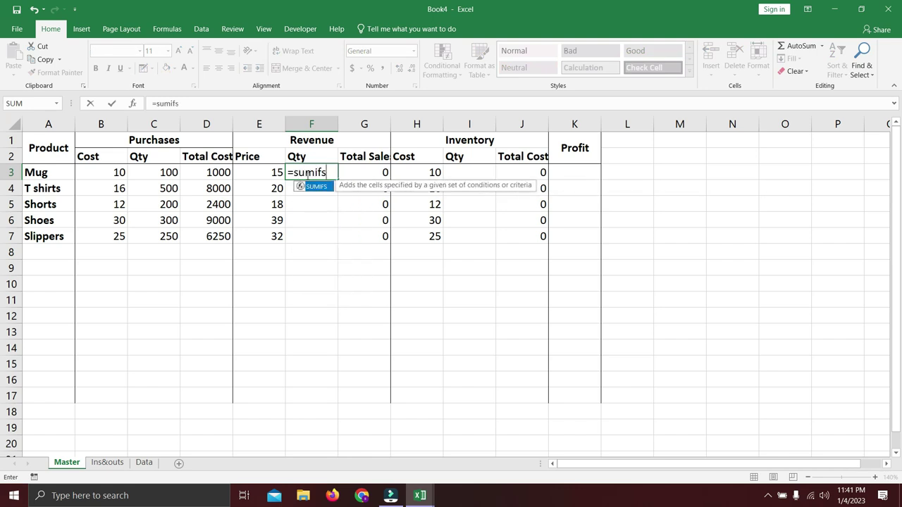
{"action": "key", "text": "Tab"}
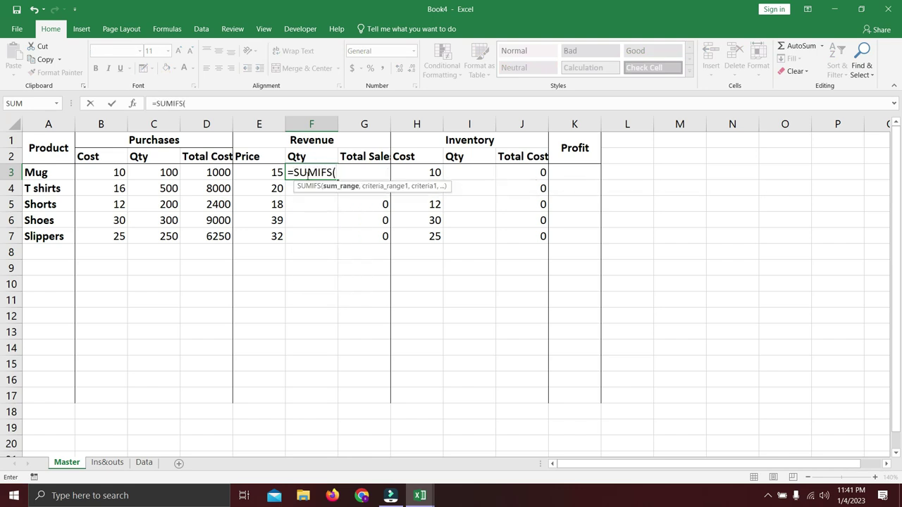
{"action": "key", "text": "ctrl+Page_Down"}
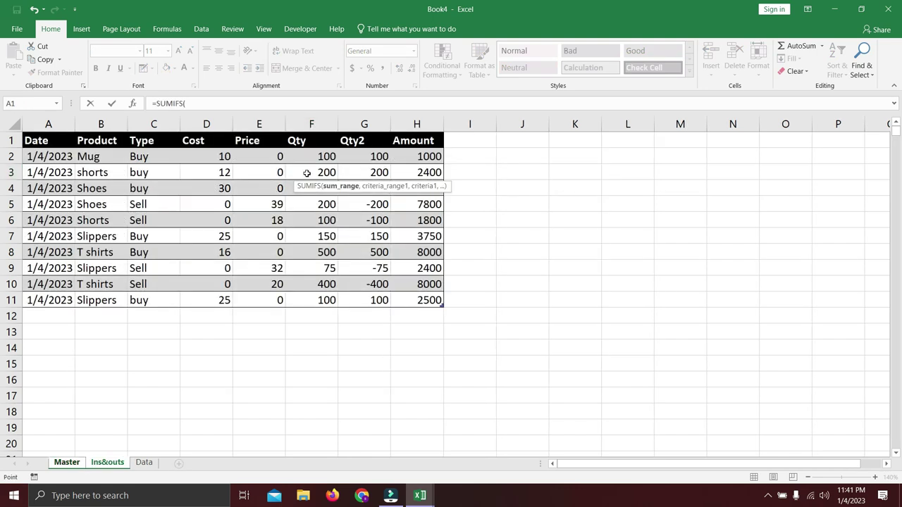
{"action": "left_click_drag", "start_coordinate": [308, 140], "coordinate": [312, 300]}
{"action": "type", "text": ","}
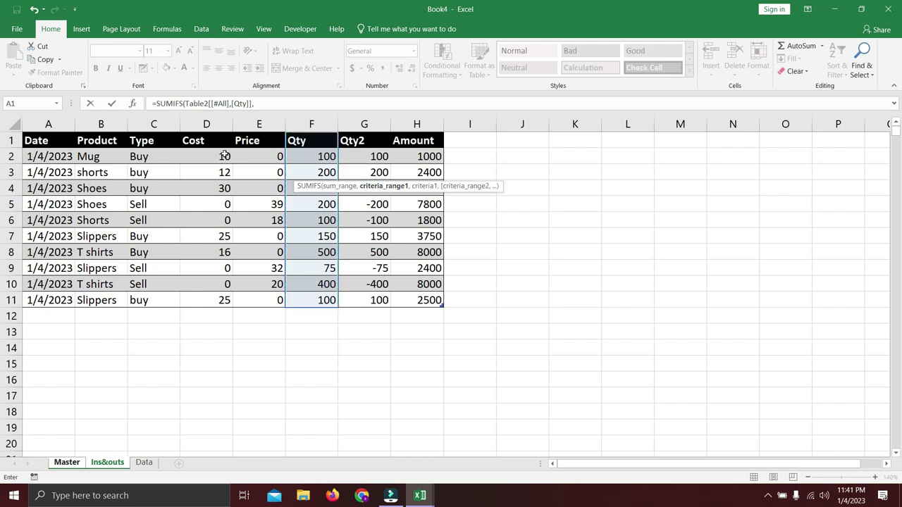
{"action": "left_click_drag", "start_coordinate": [113, 140], "coordinate": [114, 299]}
{"action": "type", "text": ","}
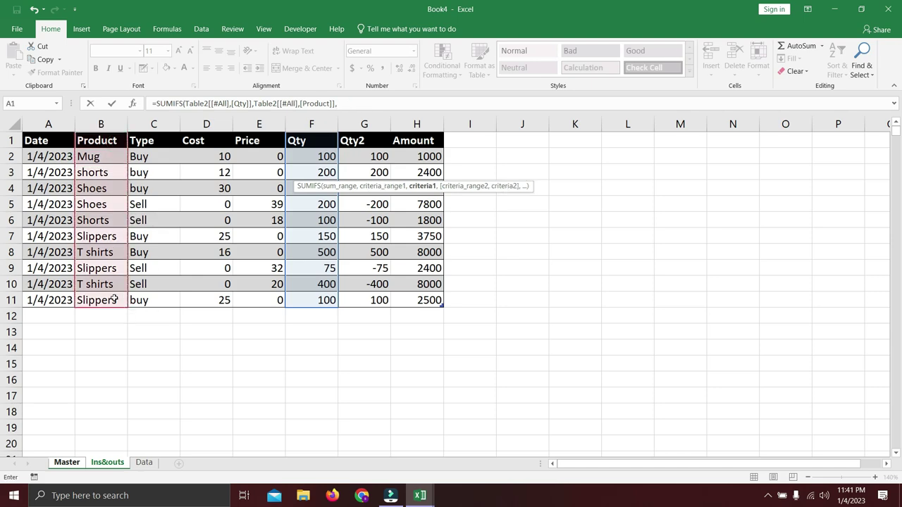
{"action": "key", "text": "ctrl+Page_Up"}
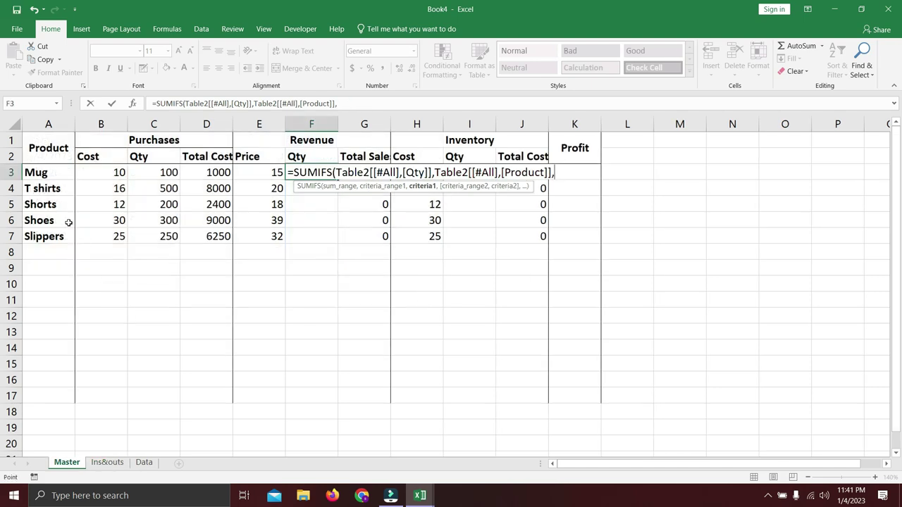
{"action": "left_click", "coordinate": [45, 172]}
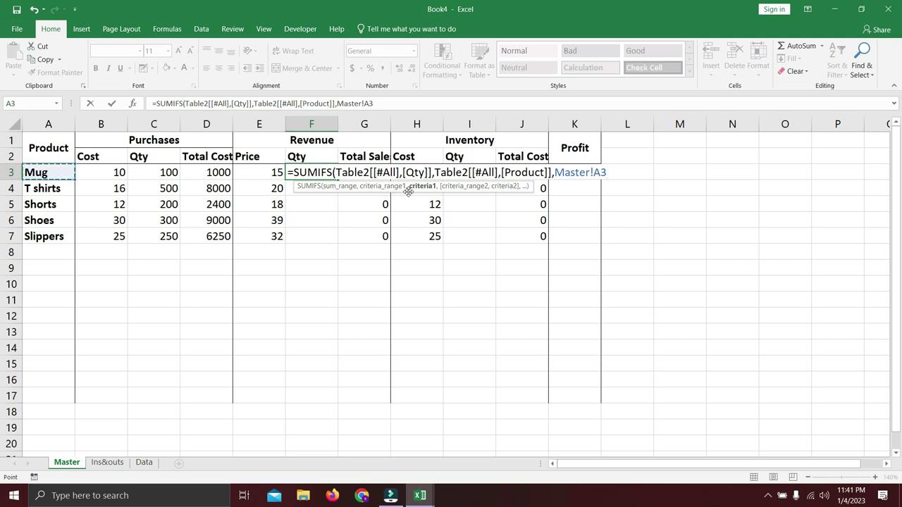
{"action": "type", "text": ","}
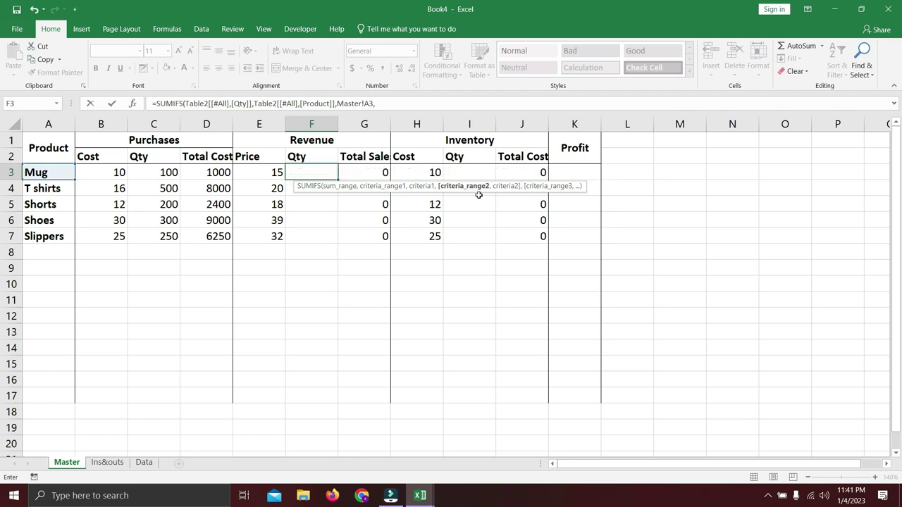
Complete the F3 SUMIFS with the Ins&outs Type column as second criteria range and Data!$E$3 (Sell) as its criterion.
{"action": "key", "text": "ctrl+Page_Down"}
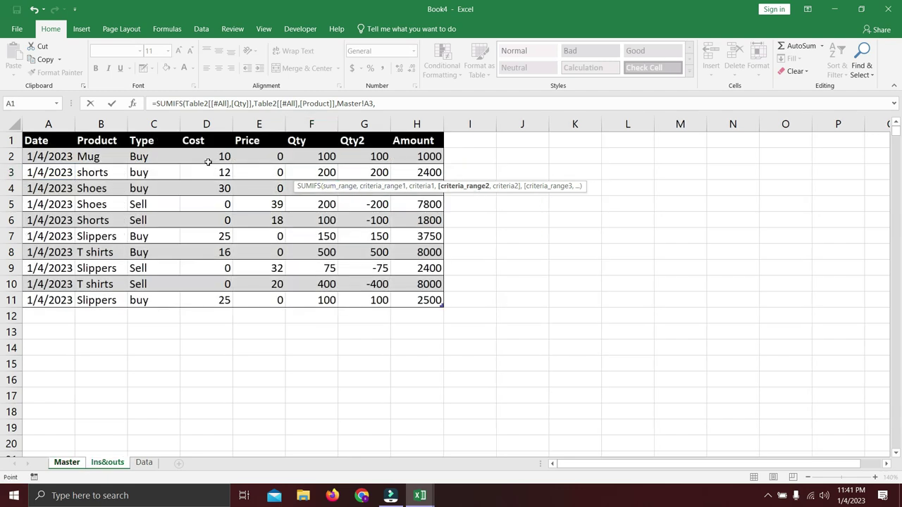
{"action": "left_click_drag", "start_coordinate": [159, 140], "coordinate": [156, 300]}
{"action": "type", "text": ","}
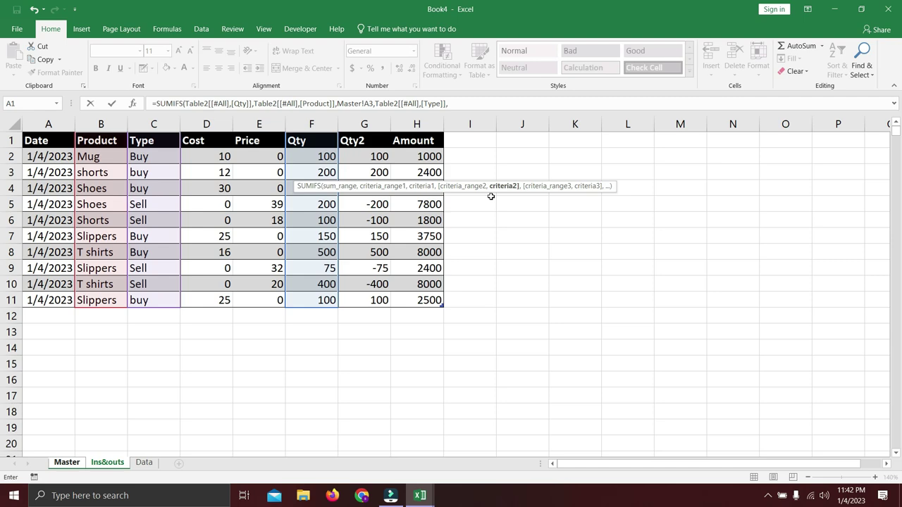
{"action": "key", "text": "ctrl+Page_Down"}
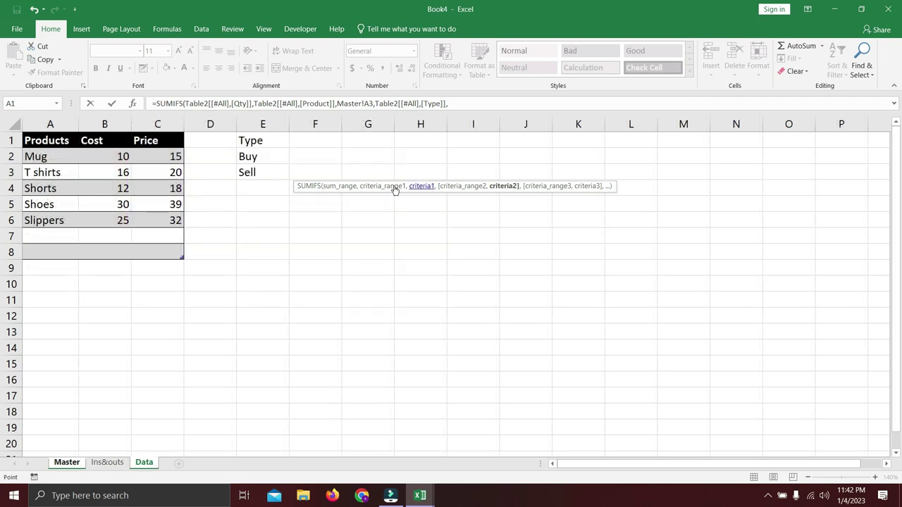
{"action": "left_click", "coordinate": [267, 171]}
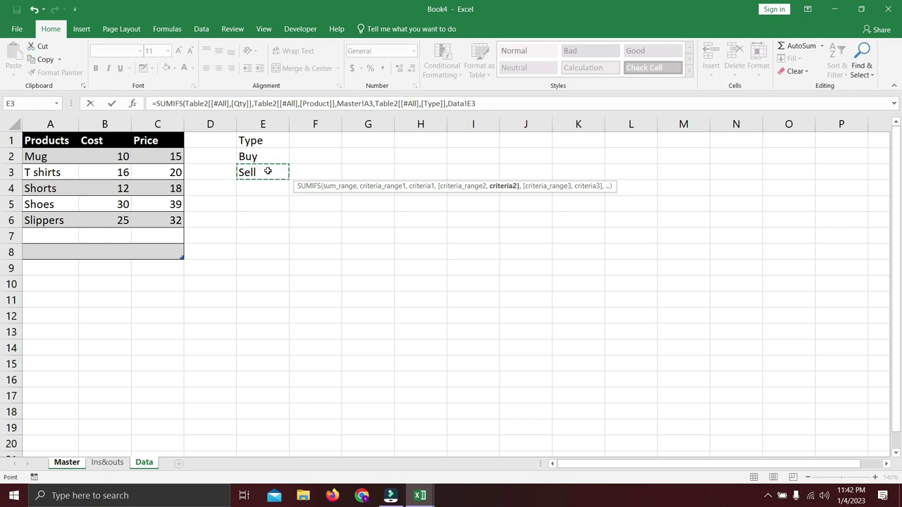
{"action": "key", "text": "F4"}
{"action": "type", "text": ")"}
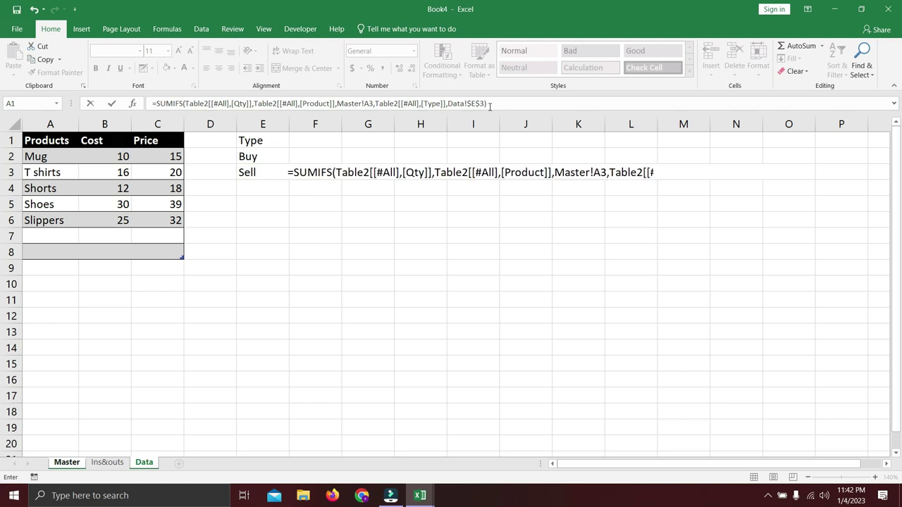
{"action": "key", "text": "Return"}
{"action": "key", "text": "Up"}
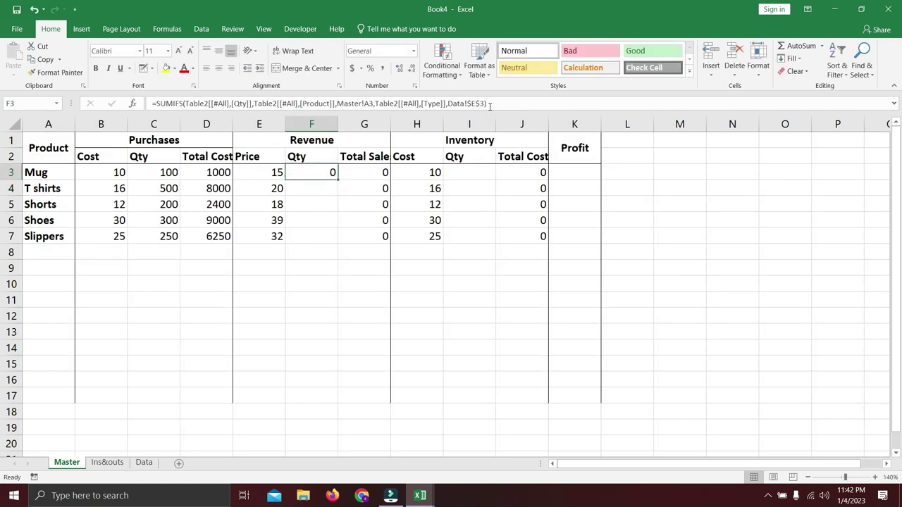
Add a new transaction in row 12 of the Ins&outs table with product mug and type Sell.
{"action": "key", "text": "ctrl+Page_Down"}
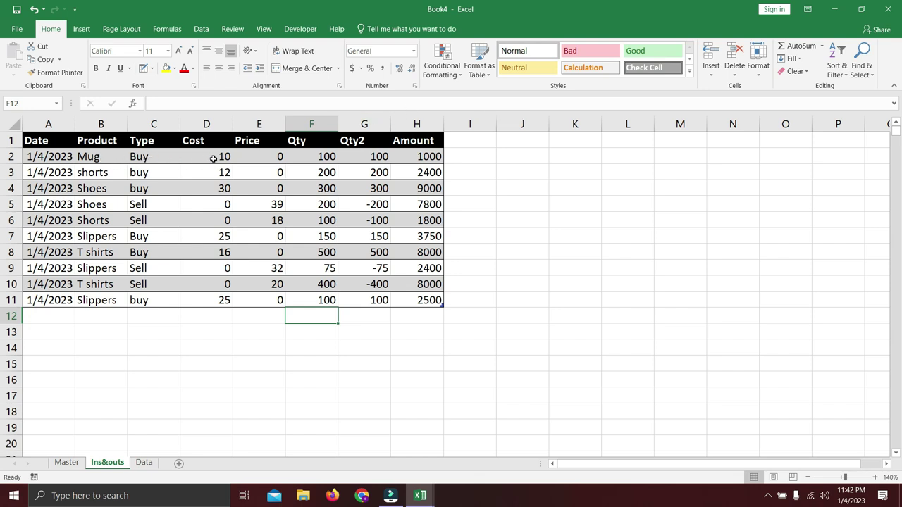
{"action": "left_click", "coordinate": [97, 312]}
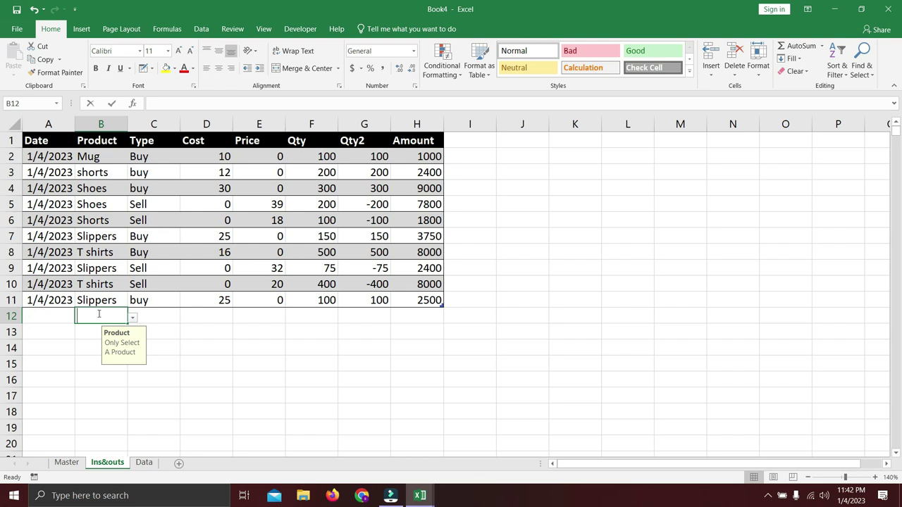
{"action": "type", "text": "mug"}
{"action": "key", "text": "Tab"}
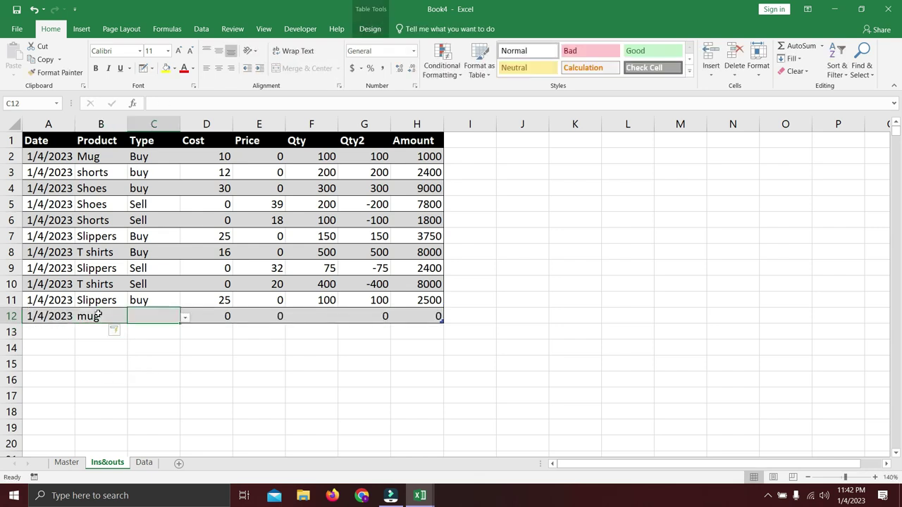
{"action": "type", "text": "Sell"}
{"action": "key", "text": "Return"}
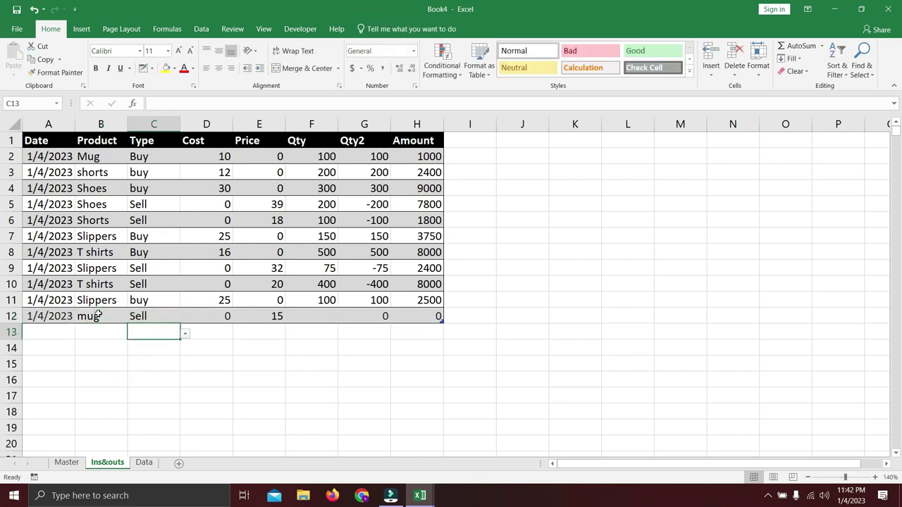
Set the quantity of the mug sale in F12 to 99.
{"action": "key", "text": "Right"}
{"action": "key", "text": "Up"}
{"action": "key", "text": "Right"}
{"action": "key", "text": "Right"}
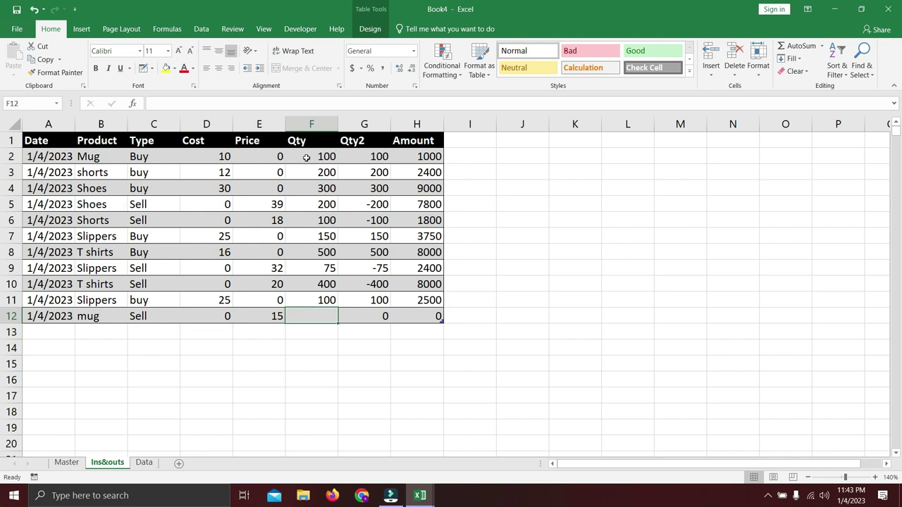
{"action": "type", "text": "99"}
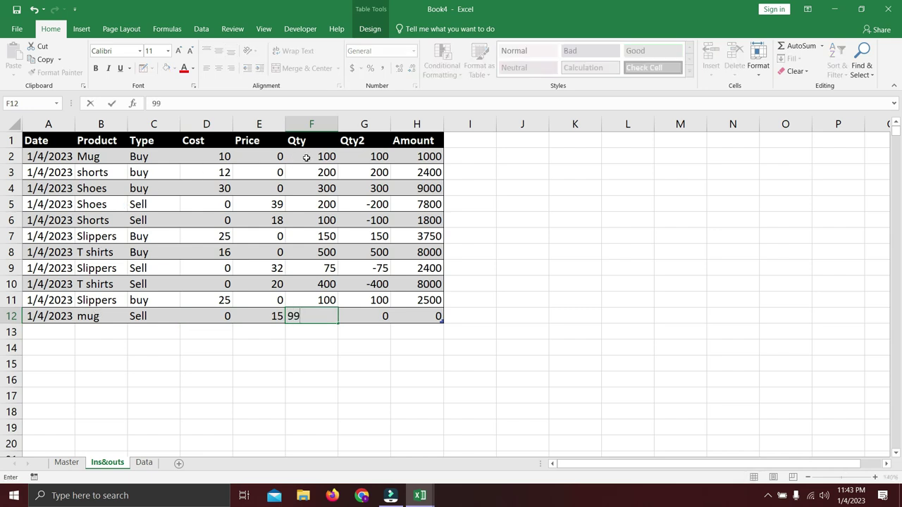
{"action": "key", "text": "Return"}
Enter =C3-F3 in I3 of the Master sheet to calculate the Mug inventory quantity.
{"action": "left_click", "coordinate": [67, 462]}
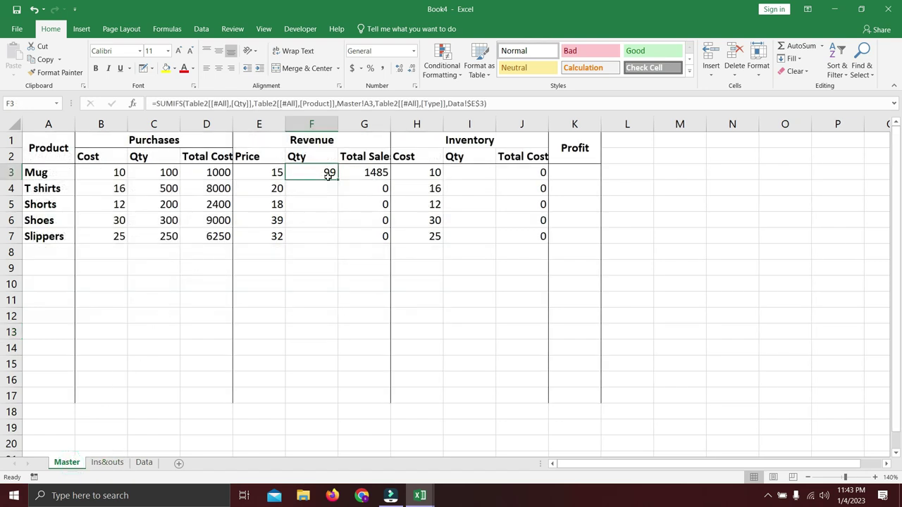
{"action": "left_click", "coordinate": [458, 172]}
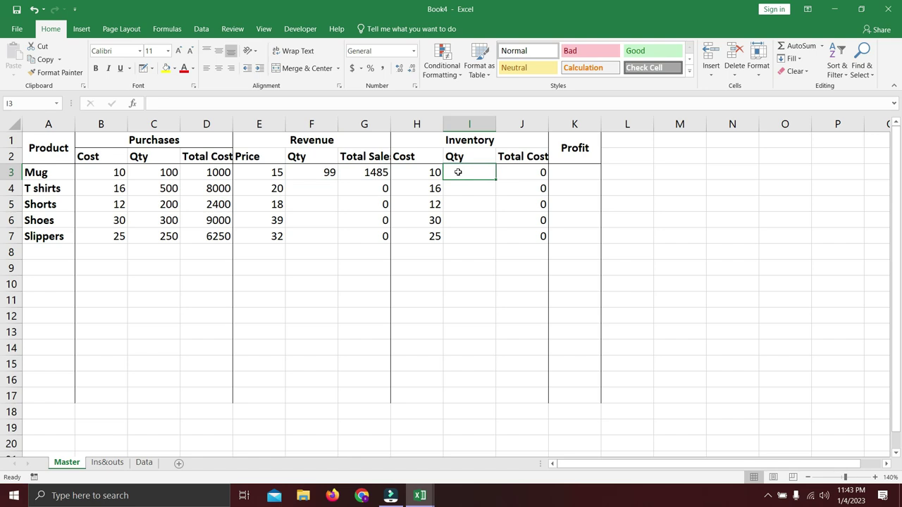
{"action": "type", "text": "="}
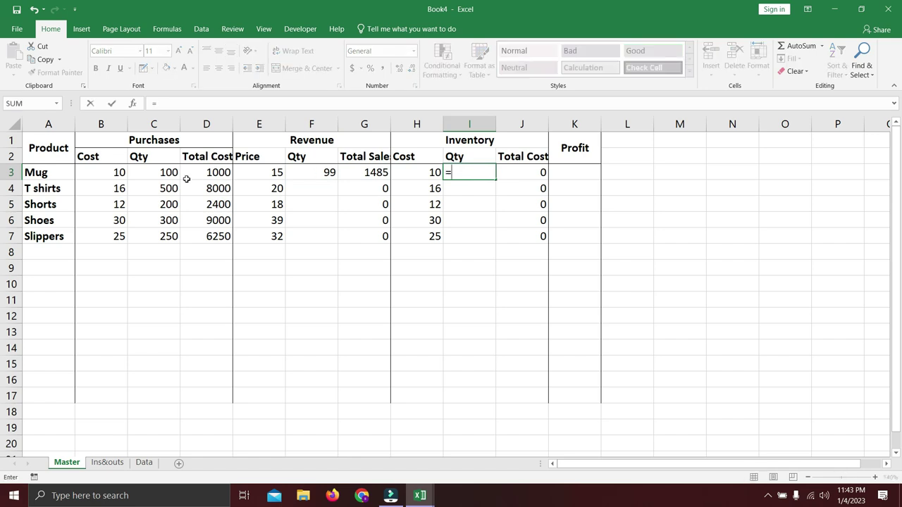
{"action": "left_click", "coordinate": [160, 171]}
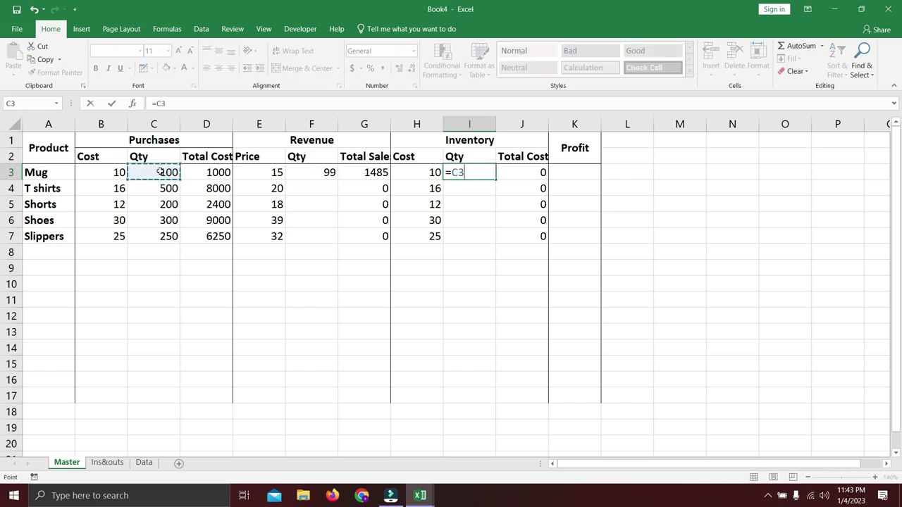
{"action": "type", "text": "-"}
{"action": "left_click", "coordinate": [297, 169]}
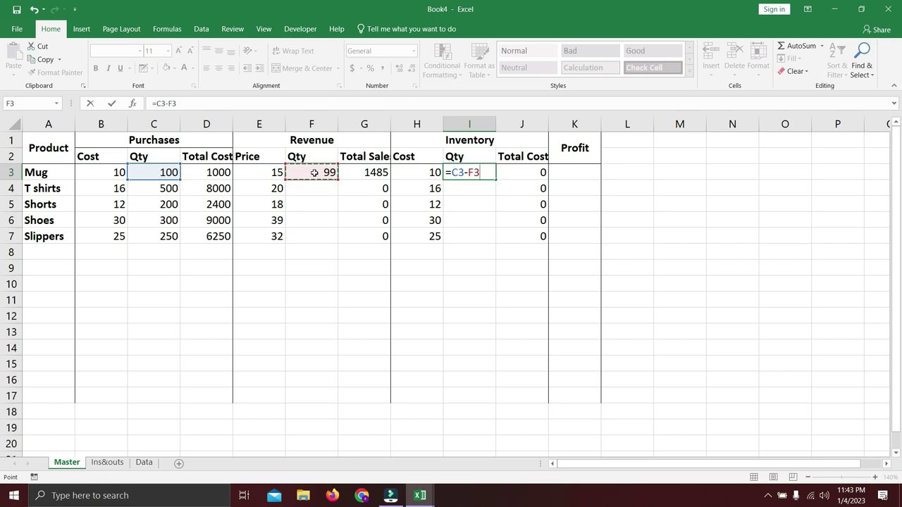
{"action": "key", "text": "Return"}
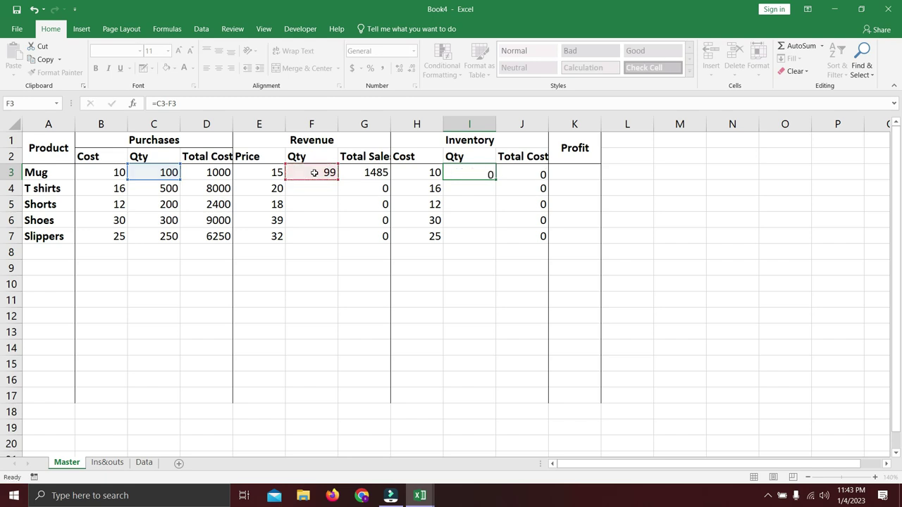
Copy the inventory quantity formula from I3 to I4:I7 for the remaining products.
{"action": "left_click", "coordinate": [469, 174]}
{"action": "key", "text": "ctrl+c"}
{"action": "key", "text": "Down"}
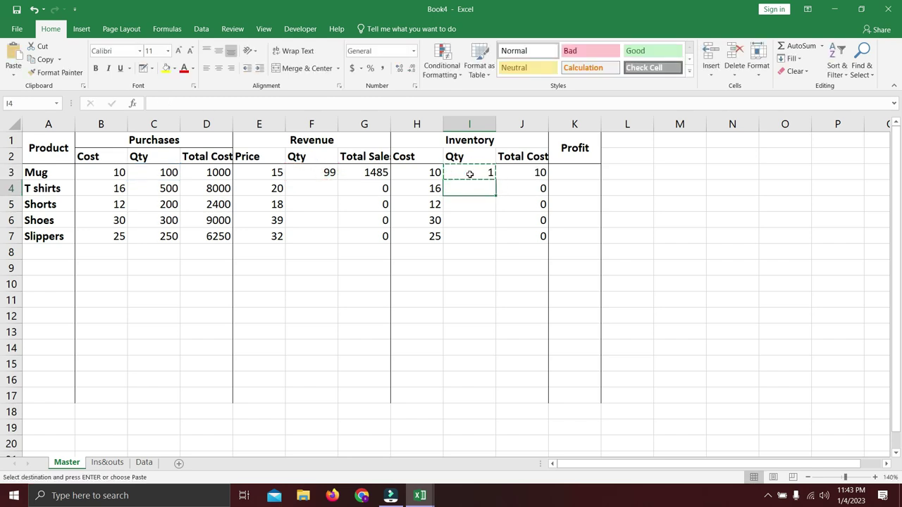
{"action": "key", "text": "shift+Down"}
{"action": "key", "text": "shift+Down"}
{"action": "key", "text": "shift+Down"}
{"action": "key", "text": "ctrl+v"}
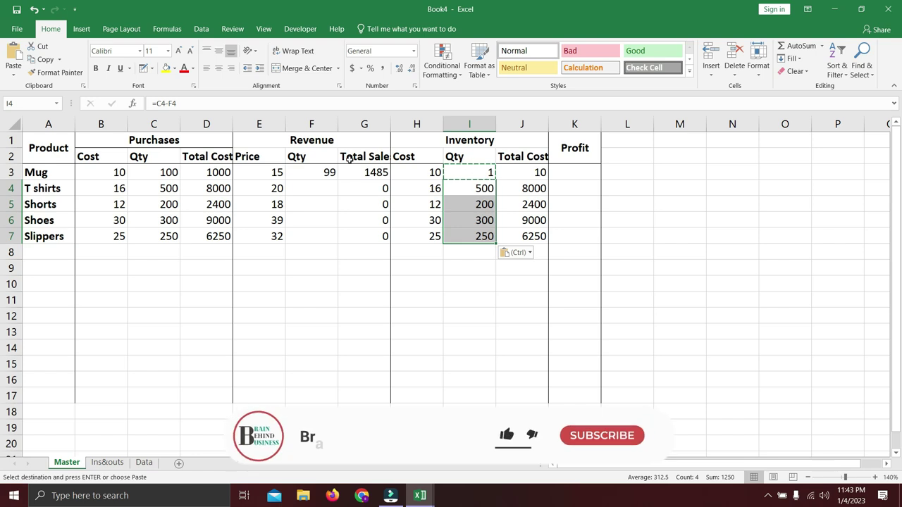
Copy the revenue quantity formula from F3 to F4:F7 and check the Slippers inventory quantity formula in I7.
{"action": "left_click", "coordinate": [321, 170]}
{"action": "key", "text": "ctrl+c"}
{"action": "key", "text": "Down"}
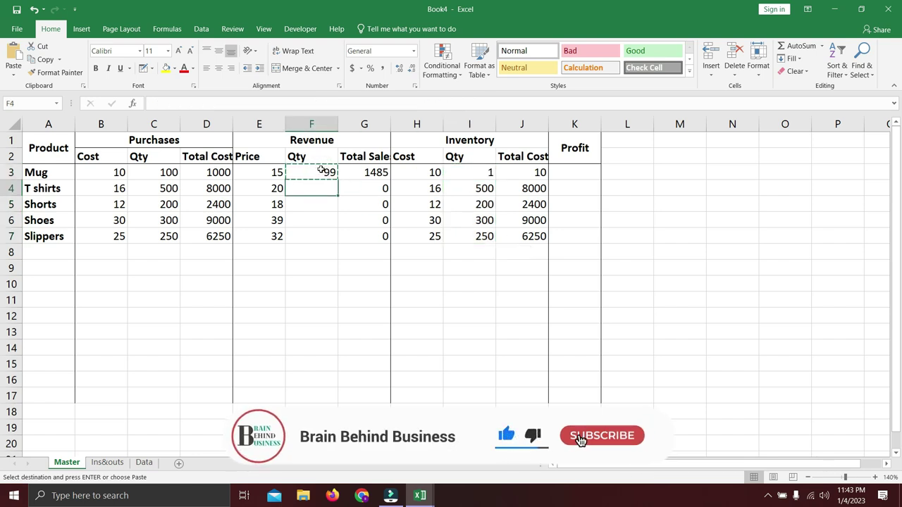
{"action": "key", "text": "shift+Down"}
{"action": "key", "text": "shift+Down"}
{"action": "key", "text": "shift+Down"}
{"action": "key", "text": "ctrl+v"}
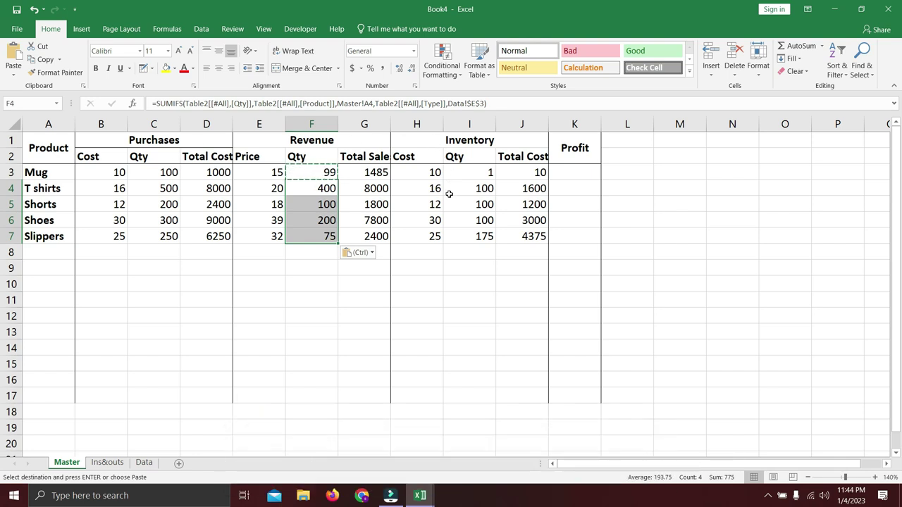
{"action": "left_click", "coordinate": [451, 236]}
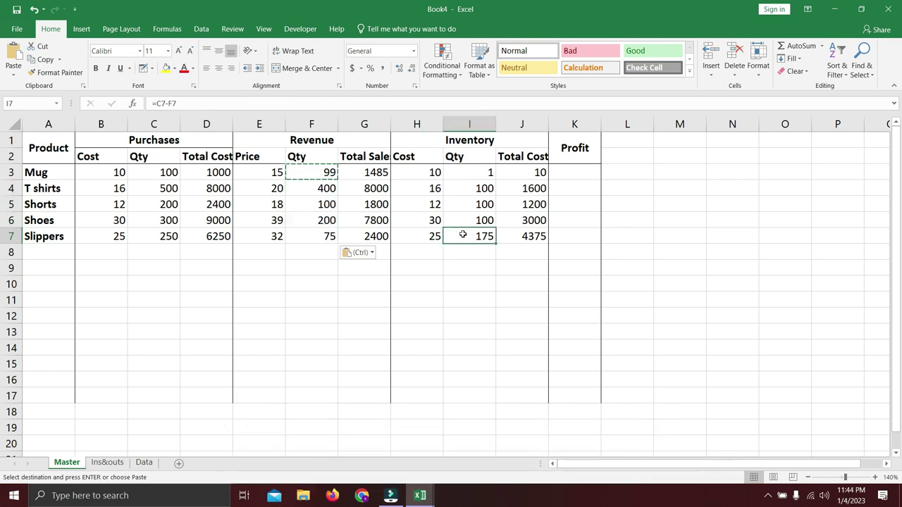
Check the Slippers quantity formulas in F7 and C7 and the Shorts inventory quantity formula in I5.
{"action": "left_click", "coordinate": [314, 237], "text": "ctrl"}
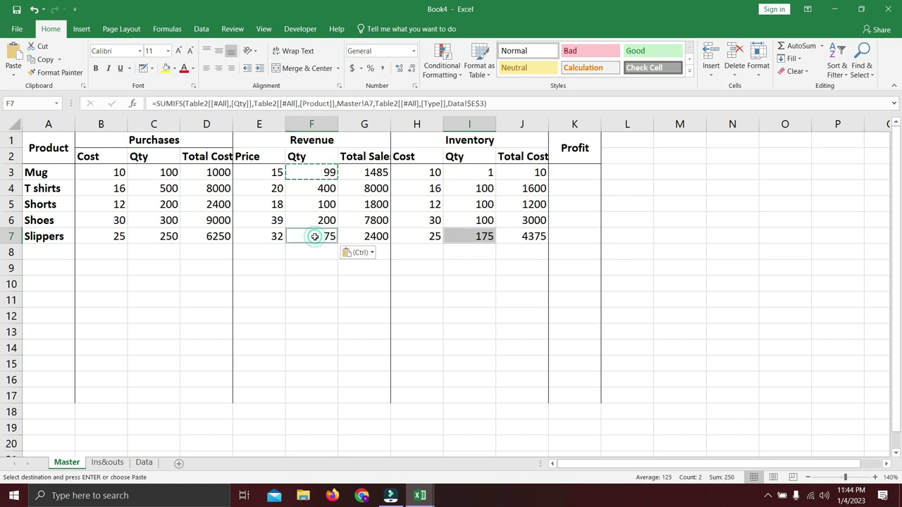
{"action": "left_click", "coordinate": [153, 236]}
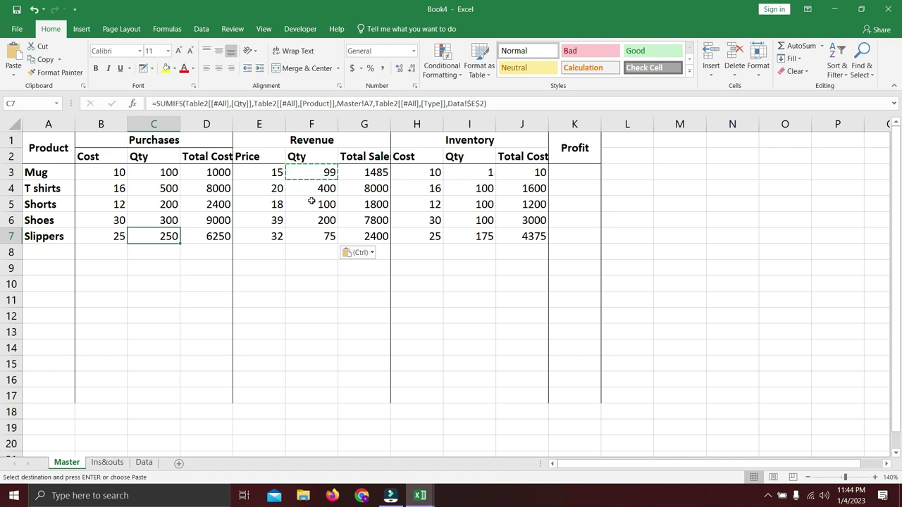
{"action": "left_click", "coordinate": [467, 201]}
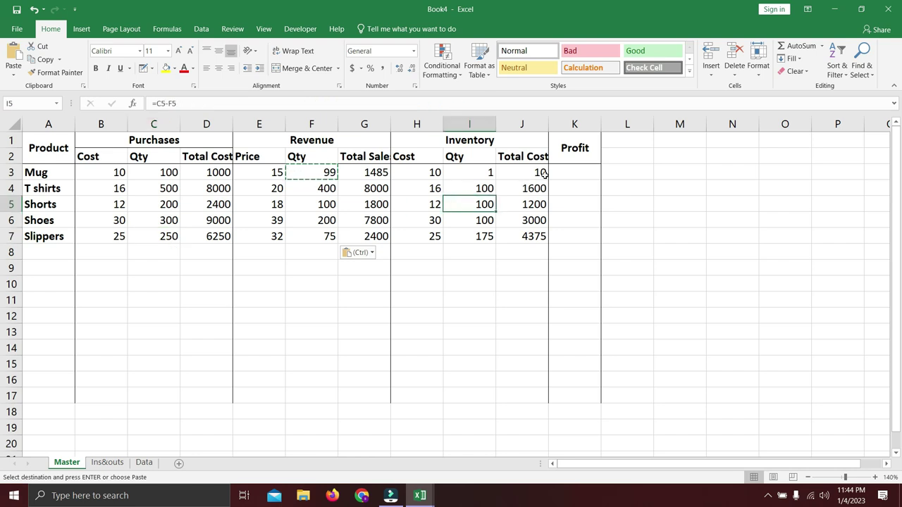
Enter =(E3-B3)*F3 in K3 to calculate the Mug profit.
{"action": "left_click", "coordinate": [569, 172]}
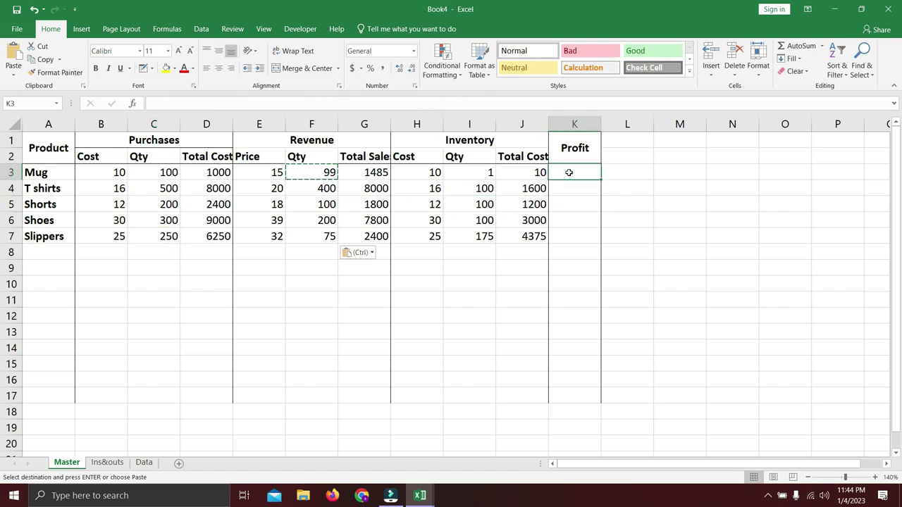
{"action": "type", "text": "=("}
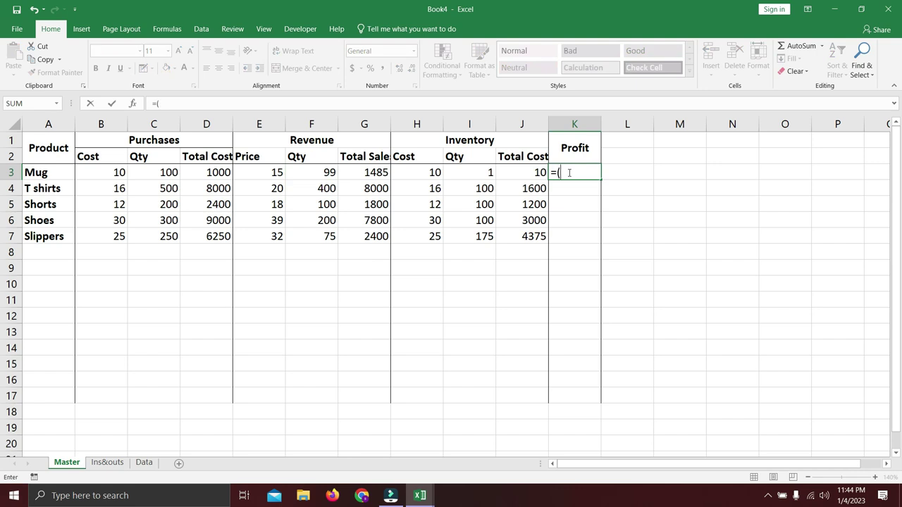
{"action": "left_click", "coordinate": [276, 173]}
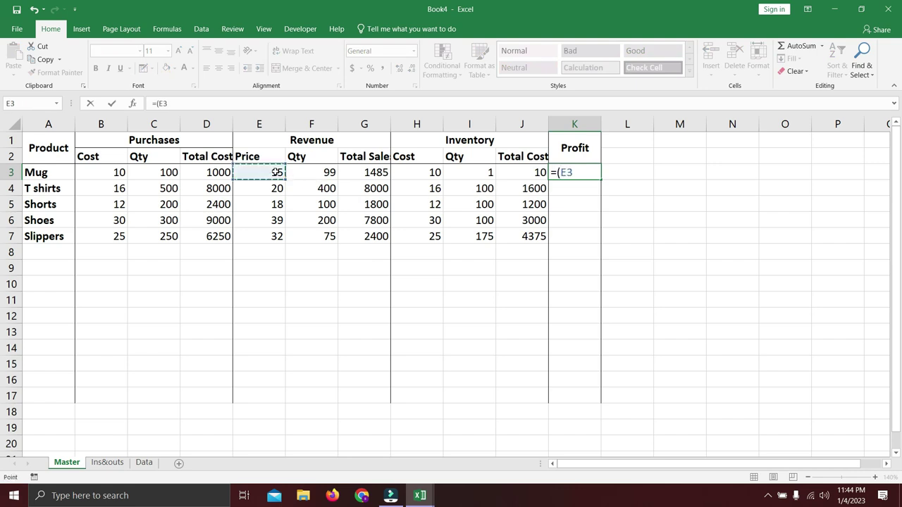
{"action": "type", "text": "-"}
{"action": "left_click", "coordinate": [126, 172]}
{"action": "type", "text": ")*"}
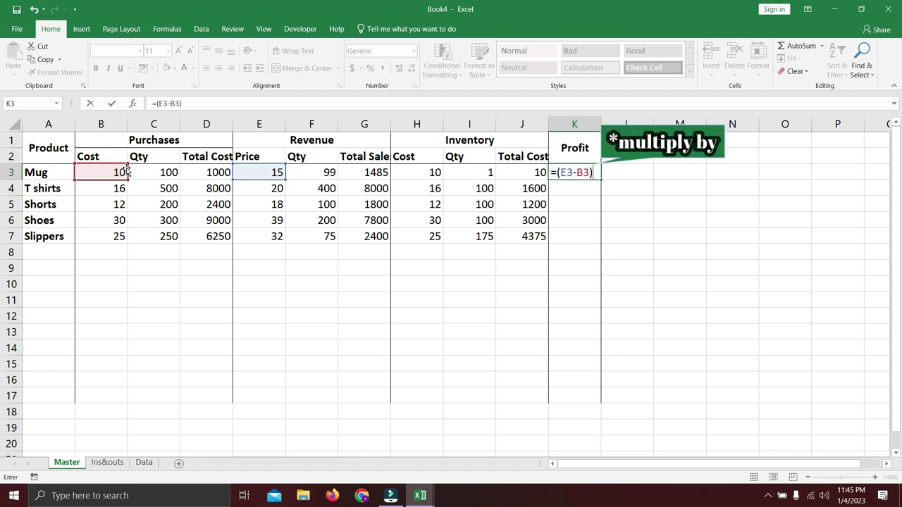
{"action": "left_click", "coordinate": [297, 172]}
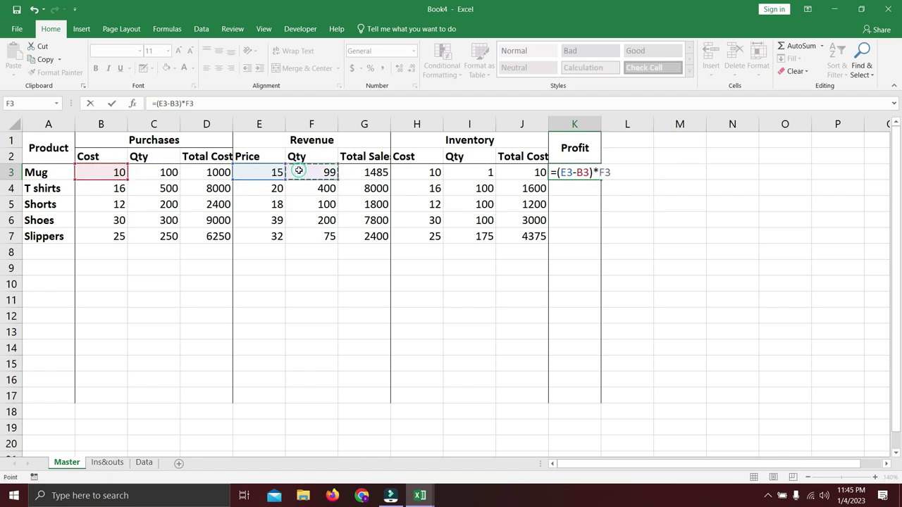
{"action": "key", "text": "Return"}
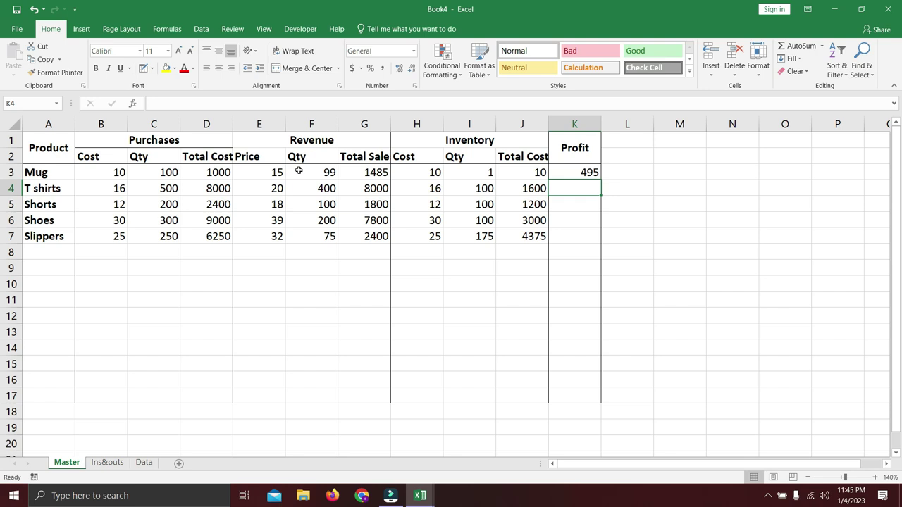
Copy the profit formula from K3 to K4:K7 for the remaining products.
{"action": "key", "text": "Up"}
{"action": "key", "text": "ctrl+c"}
{"action": "key", "text": "Down"}
{"action": "key", "text": "shift+Down"}
{"action": "key", "text": "shift+Down"}
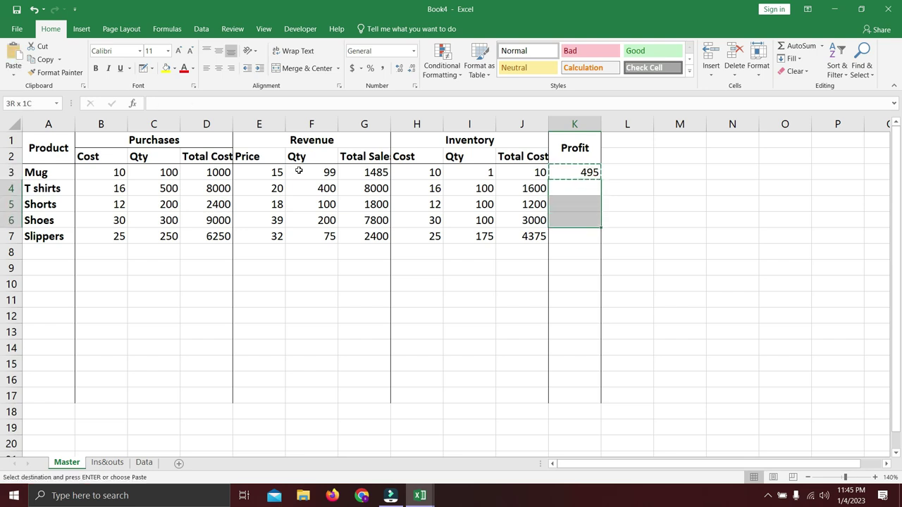
{"action": "key", "text": "shift+Down"}
{"action": "key", "text": "ctrl+v"}
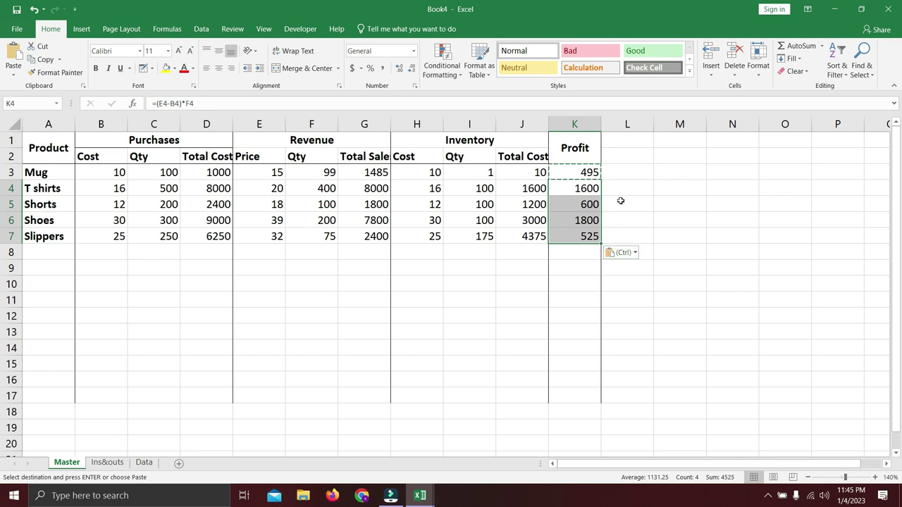
Format the table headers with black fill and white text, giving the subheaders in B2:J2 a dark grey fill.
{"action": "left_click_drag", "start_coordinate": [587, 153], "coordinate": [521, 156]}
{"action": "left_click", "coordinate": [174, 68]}
{"action": "left_click", "coordinate": [178, 91]}
{"action": "left_click", "coordinate": [194, 66]}
{"action": "left_click", "coordinate": [187, 92]}
{"action": "left_click", "coordinate": [174, 68]}
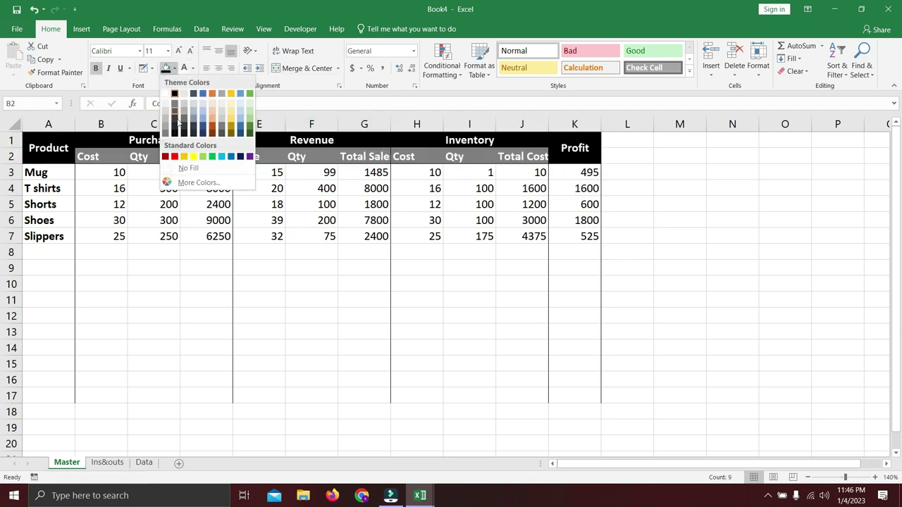
{"action": "left_click", "coordinate": [178, 119]}
Fill the Cost, Total Cost, Price and Total Sales columns below the headers with very light grey.
{"action": "left_click_drag", "start_coordinate": [106, 173], "coordinate": [105, 396]}
{"action": "left_click_drag", "start_coordinate": [206, 172], "coordinate": [206, 411], "text": "ctrl"}
{"action": "left_click_drag", "start_coordinate": [269, 172], "coordinate": [259, 396], "text": "ctrl"}
{"action": "left_click_drag", "start_coordinate": [364, 172], "coordinate": [364, 396], "text": "ctrl"}
{"action": "left_click_drag", "start_coordinate": [417, 172], "coordinate": [419, 394], "text": "ctrl"}
{"action": "left_click_drag", "start_coordinate": [522, 171], "coordinate": [522, 396], "text": "ctrl"}
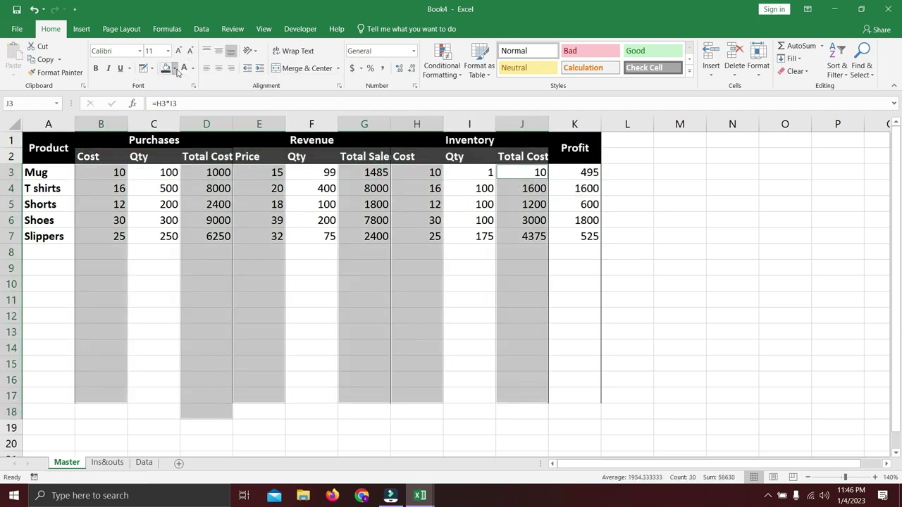
{"action": "left_click", "coordinate": [174, 68]}
{"action": "left_click", "coordinate": [167, 102]}
Fill the three Qty columns and the Profit column below the headers with a darker grey.
{"action": "left_click_drag", "start_coordinate": [143, 172], "coordinate": [155, 396]}
{"action": "left_click_drag", "start_coordinate": [311, 172], "coordinate": [311, 396], "text": "ctrl"}
{"action": "left_click_drag", "start_coordinate": [470, 172], "coordinate": [469, 396], "text": "ctrl"}
{"action": "left_click_drag", "start_coordinate": [574, 172], "coordinate": [574, 395], "text": "ctrl"}
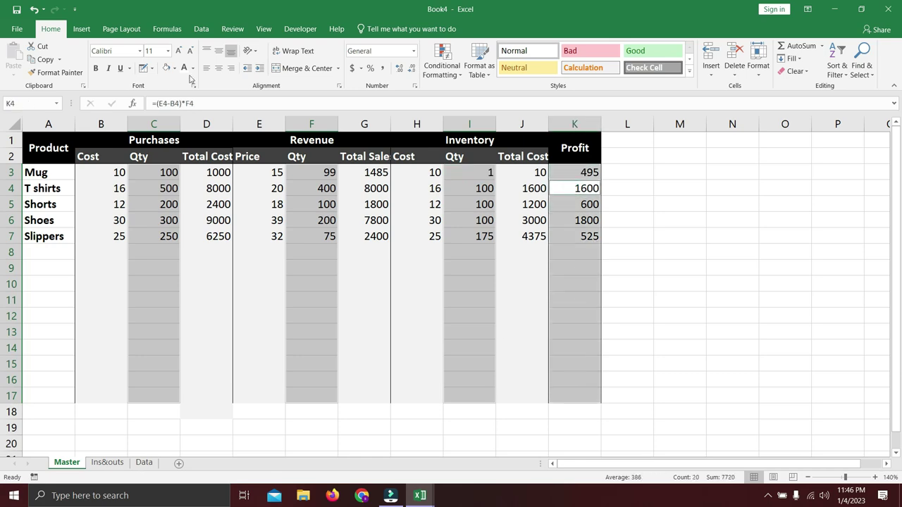
{"action": "left_click", "coordinate": [174, 68]}
{"action": "left_click", "coordinate": [167, 124]}
Draw thick borders below the headers, along both sides of the Profit column and between the product, purchases and revenue sections.
{"action": "left_click", "coordinate": [151, 67]}
{"action": "left_click", "coordinate": [296, 441]}
{"action": "left_click_drag", "start_coordinate": [548, 164], "coordinate": [548, 403]}
{"action": "left_click_drag", "start_coordinate": [600, 164], "coordinate": [601, 402]}
{"action": "left_click_drag", "start_coordinate": [75, 164], "coordinate": [541, 164]}
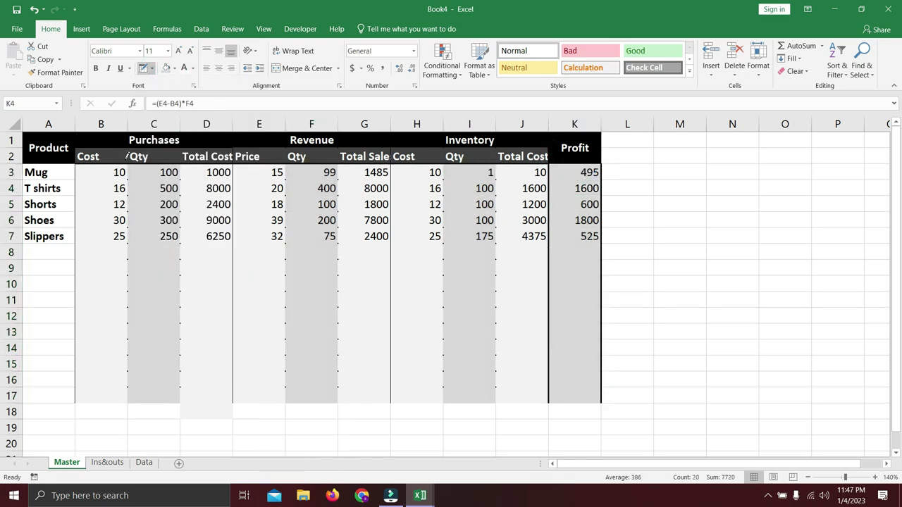
{"action": "left_click_drag", "start_coordinate": [75, 164], "coordinate": [75, 403]}
{"action": "left_click_drag", "start_coordinate": [232, 148], "coordinate": [232, 403]}
{"action": "key", "text": "Escape"}
Fill the product column below its header dark grey with white text and trim the table to end at row 9.
{"action": "left_click", "coordinate": [48, 174]}
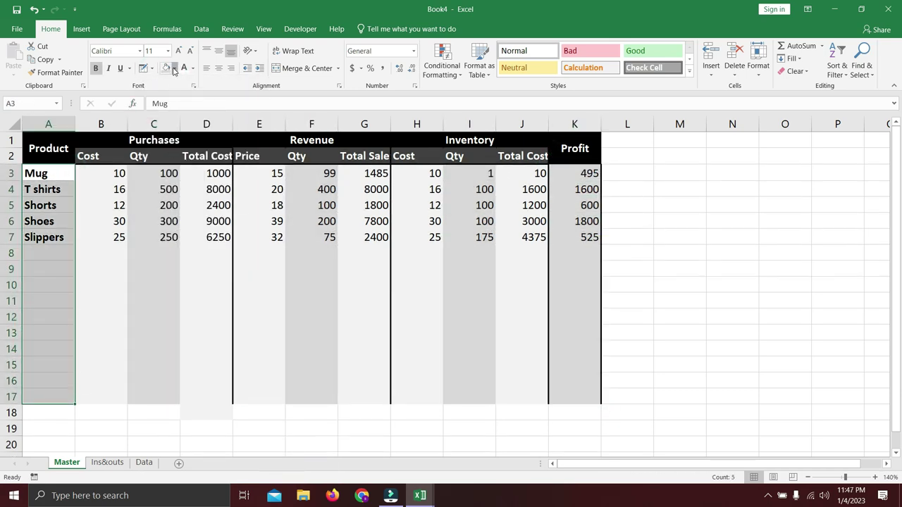
{"action": "left_click_drag", "start_coordinate": [48, 173], "coordinate": [48, 394]}
{"action": "key", "text": "ctrl+minus"}
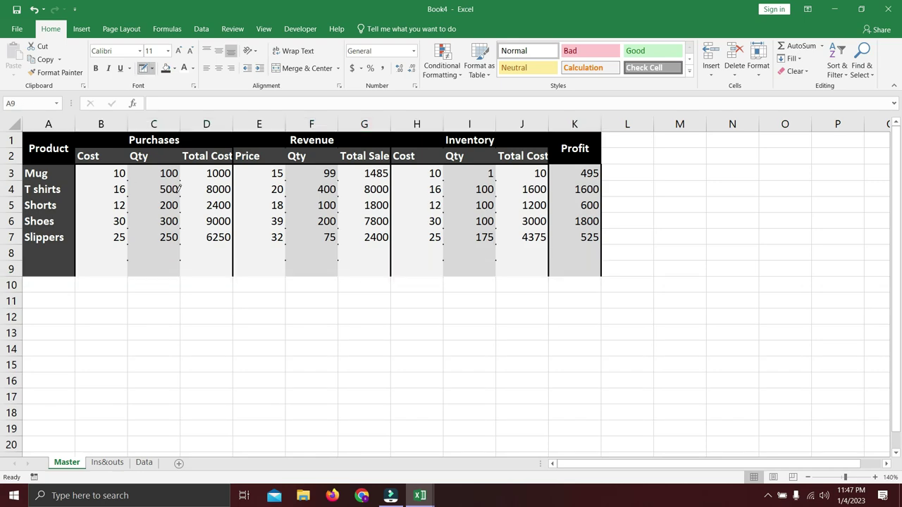
Draw thin vertical borders along both sides of the three Qty columns from row 3 to row 9.
{"action": "left_click", "coordinate": [151, 68]}
{"action": "left_click", "coordinate": [161, 294]}
{"action": "left_click_drag", "start_coordinate": [128, 165], "coordinate": [128, 274]}
{"action": "left_click_drag", "start_coordinate": [181, 165], "coordinate": [180, 275]}
{"action": "left_click_drag", "start_coordinate": [286, 165], "coordinate": [286, 275]}
{"action": "left_click_drag", "start_coordinate": [338, 164], "coordinate": [338, 275]}
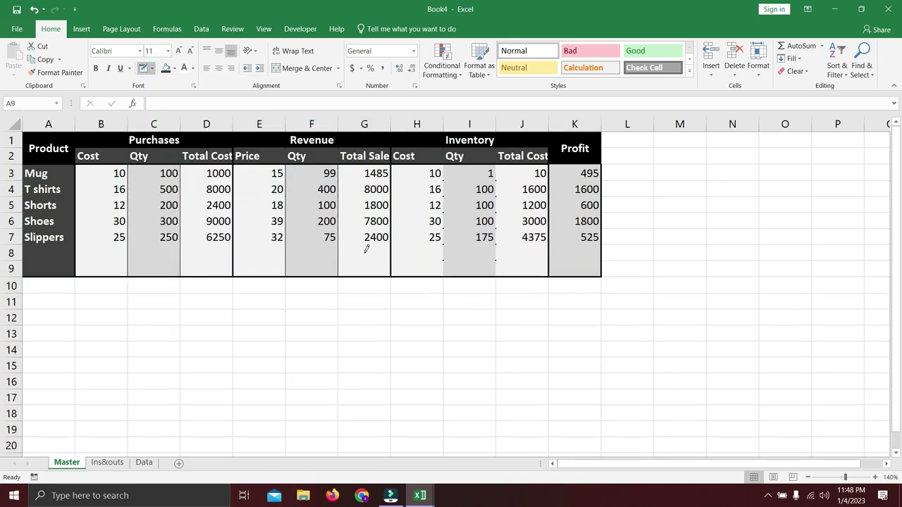
{"action": "left_click_drag", "start_coordinate": [443, 165], "coordinate": [443, 275]}
{"action": "left_click_drag", "start_coordinate": [496, 165], "coordinate": [496, 275]}
Hide the sheet gridlines and add the bold title ADVANCE STOCK CONTROL SHEET merged across A1:K2 above the Master table.
{"action": "left_click", "coordinate": [143, 462]}
{"action": "left_click", "coordinate": [107, 462]}
{"action": "left_click", "coordinate": [67, 462]}
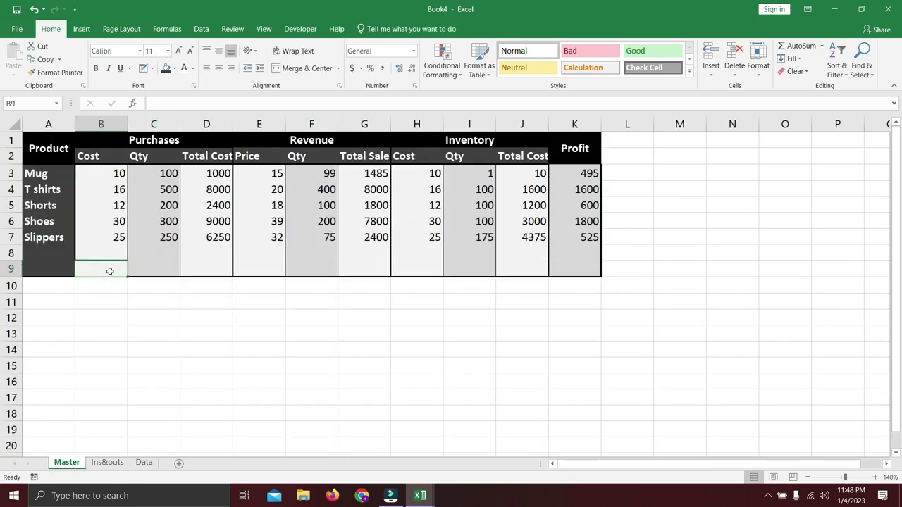
{"action": "left_click", "coordinate": [264, 29]}
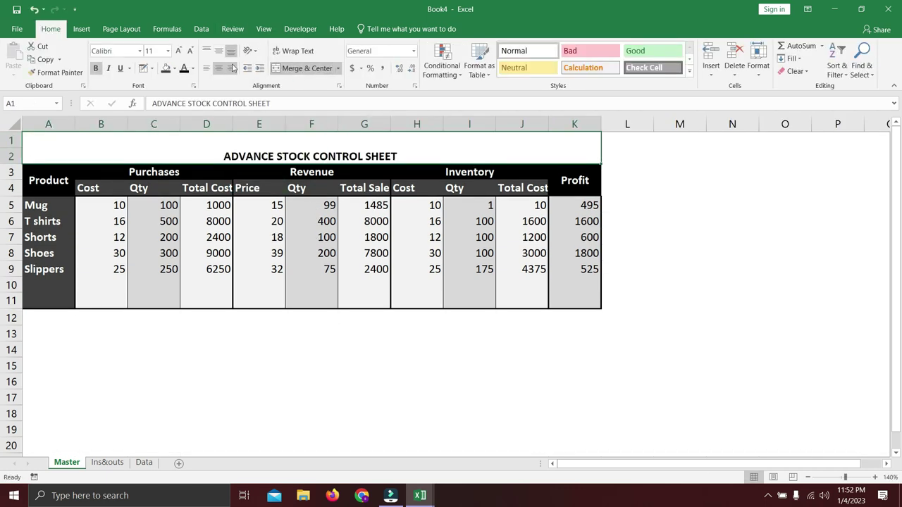
{"action": "double_click", "coordinate": [246, 148]}
{"action": "left_click", "coordinate": [179, 186]}
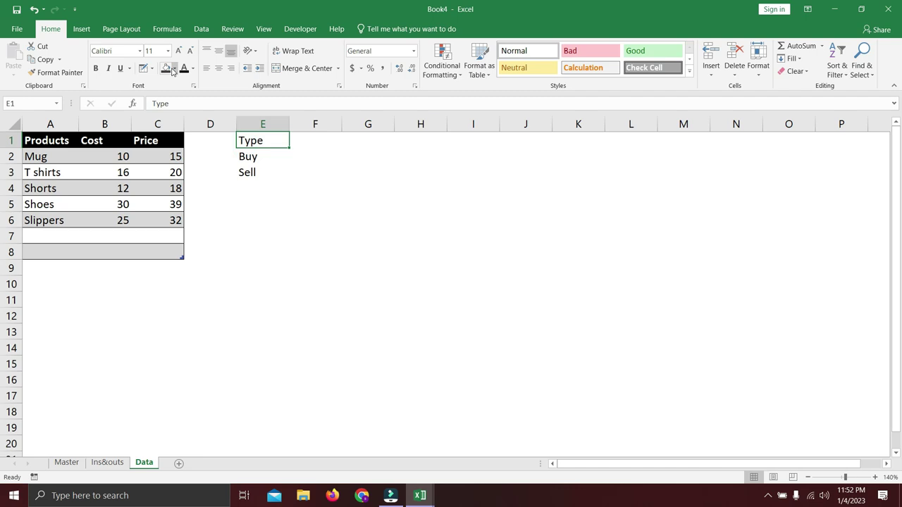
Copy the formatting of C1:C3 on the Data sheet to the Type list in E1:E3 with Format Painter.
{"action": "left_click_drag", "start_coordinate": [157, 140], "coordinate": [157, 172]}
{"action": "left_click", "coordinate": [55, 72]}
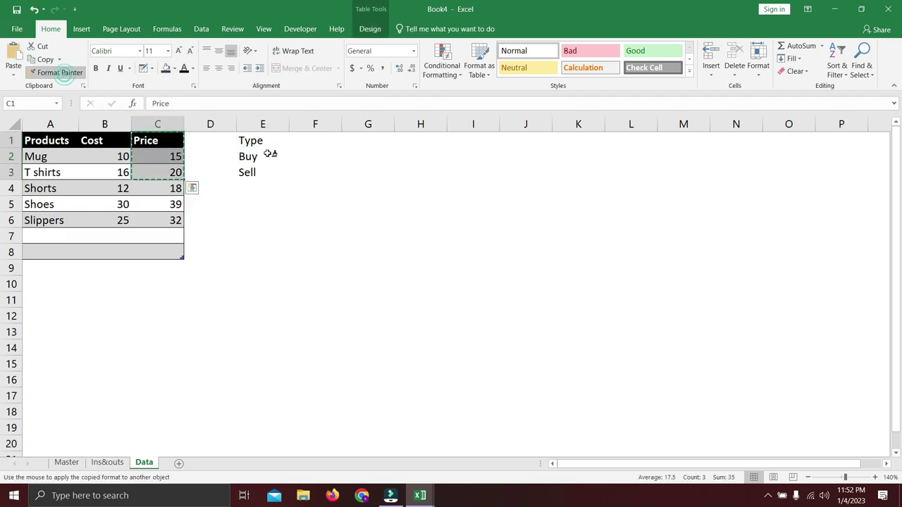
{"action": "left_click_drag", "start_coordinate": [267, 153], "coordinate": [266, 172]}
{"action": "left_click", "coordinate": [157, 249]}
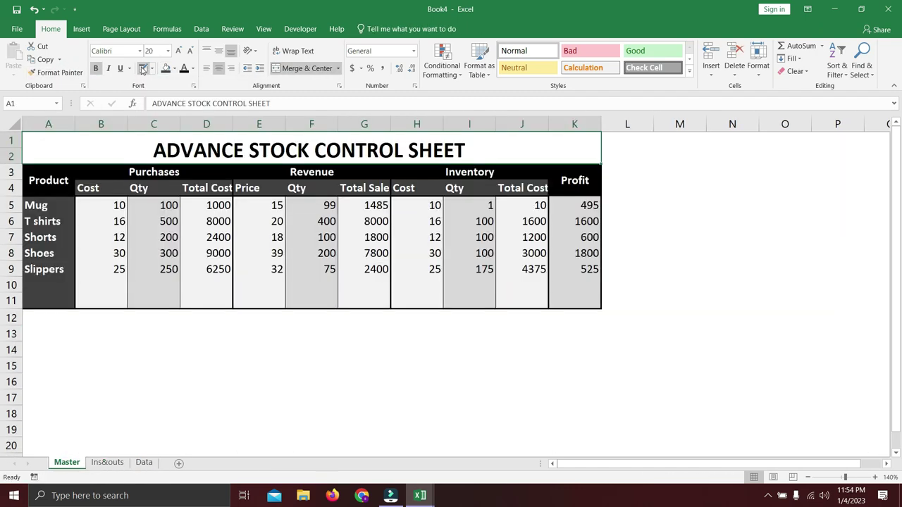
Review the finished Ins&outs and Data sheets and return to the Master sheet.
{"action": "key", "text": "ctrl+Page_Down"}
{"action": "key", "text": "ctrl+Page_Down"}
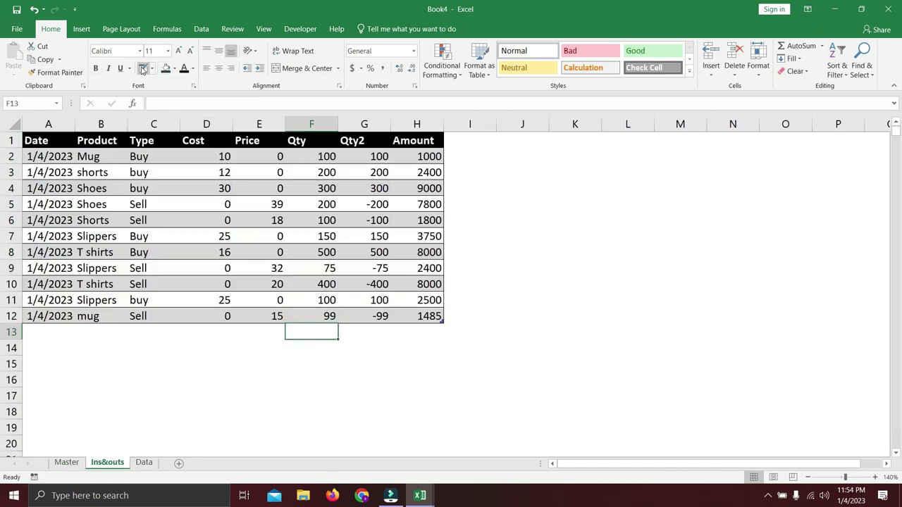
{"action": "key", "text": "ctrl+Page_Up"}
{"action": "key", "text": "ctrl+Page_Up"}
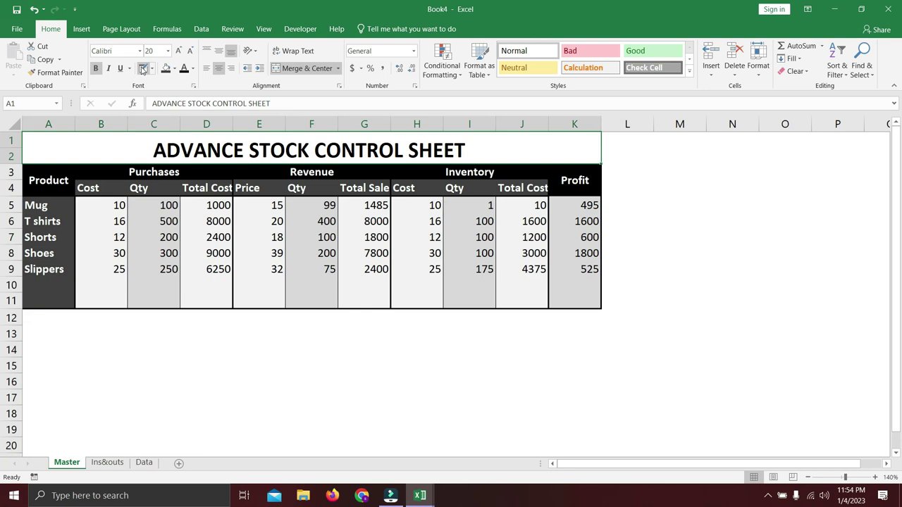